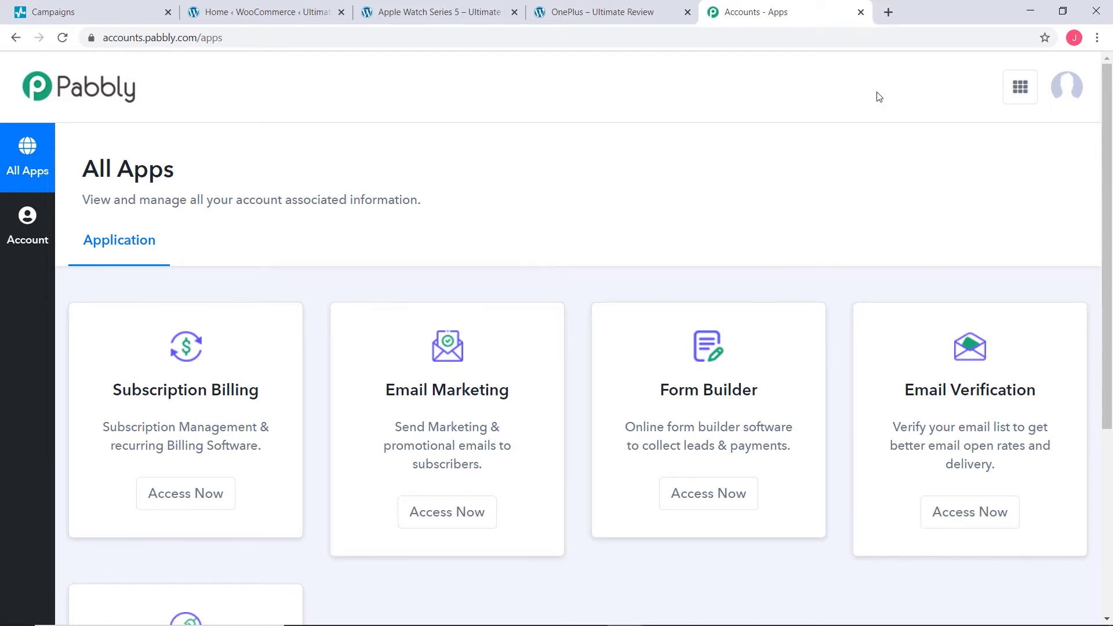
Open the Pabbly Connect app from the apps page to reach the new-workflow form.
{"action": "scroll", "coordinate": [878, 94], "scroll_direction": "down", "scroll_amount": 5}
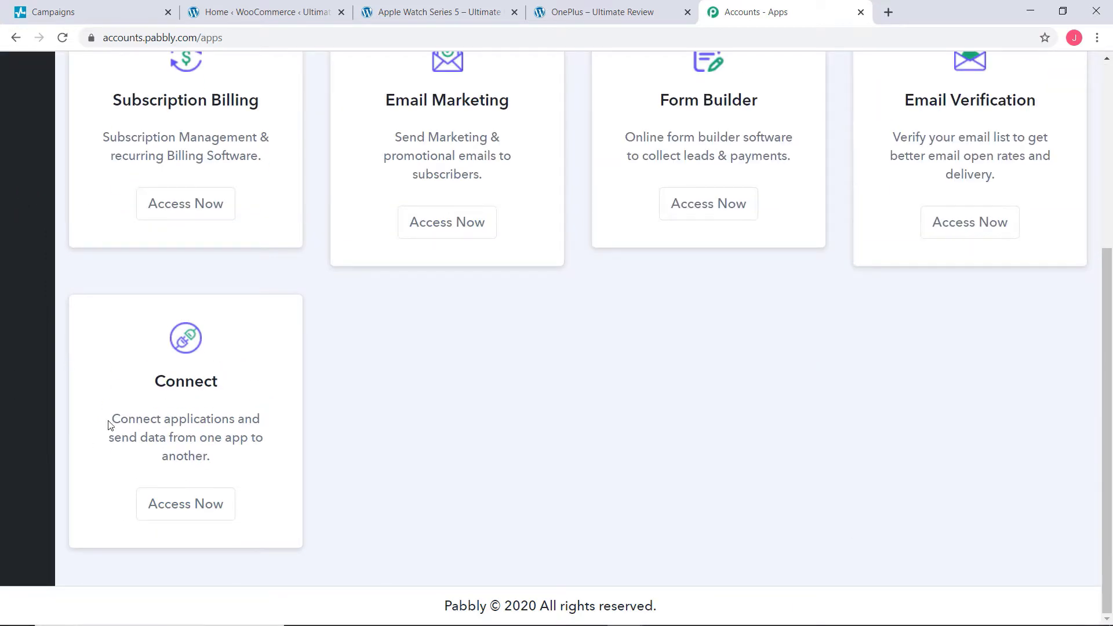
{"action": "left_click", "coordinate": [191, 509]}
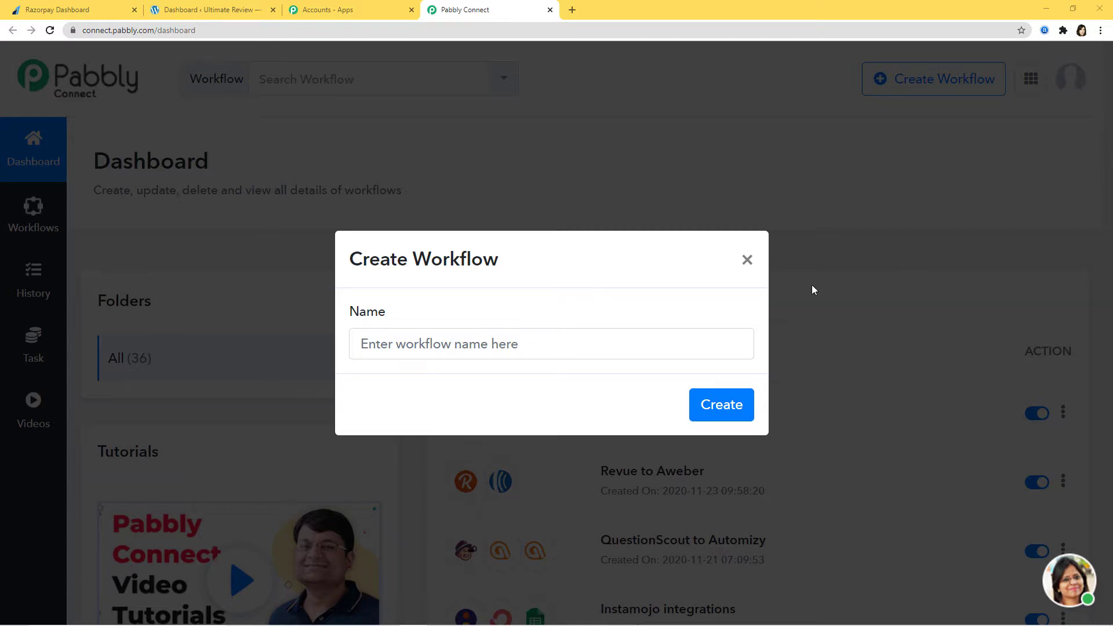
Create a workflow named 'Razorpay to WooCommerce'.
{"action": "left_click", "coordinate": [479, 342]}
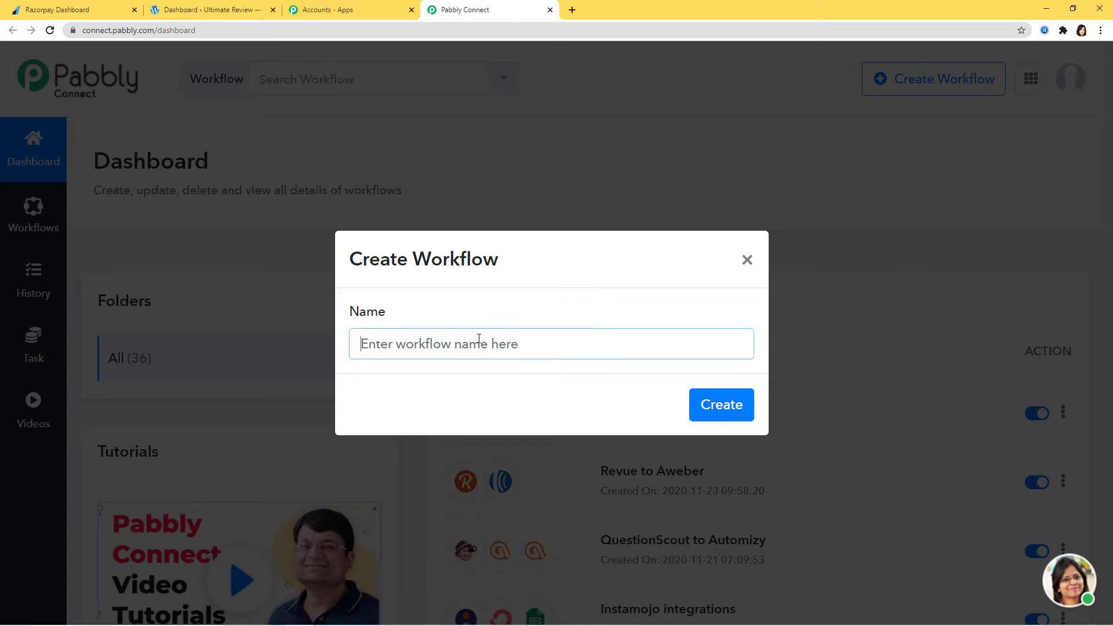
{"action": "type", "text": "Razorpay"}
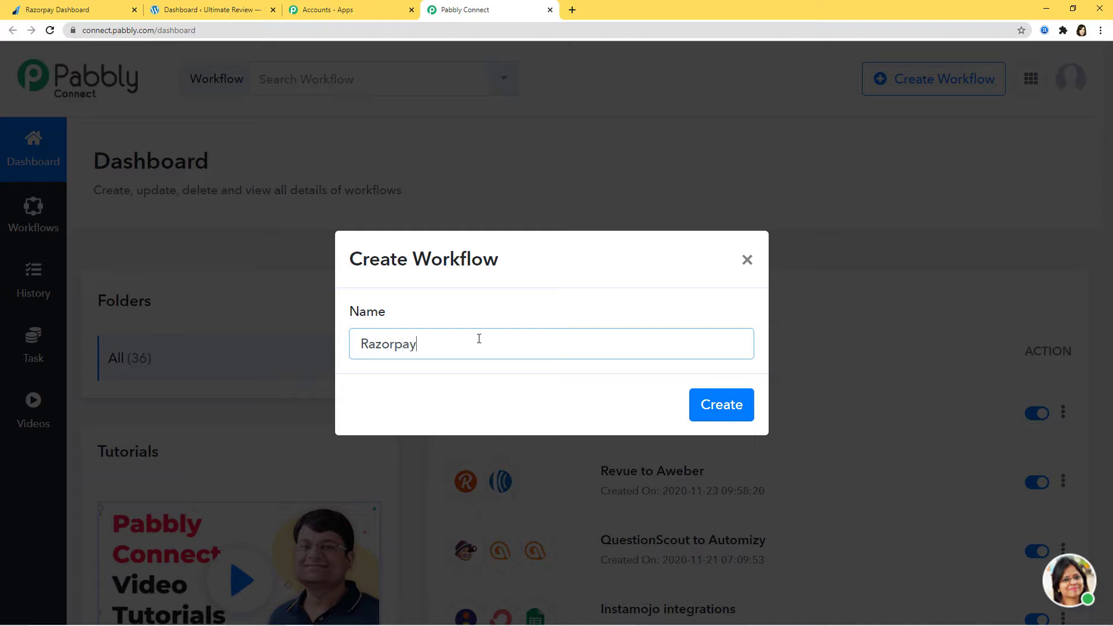
{"action": "type", "text": " to WooCommerce"}
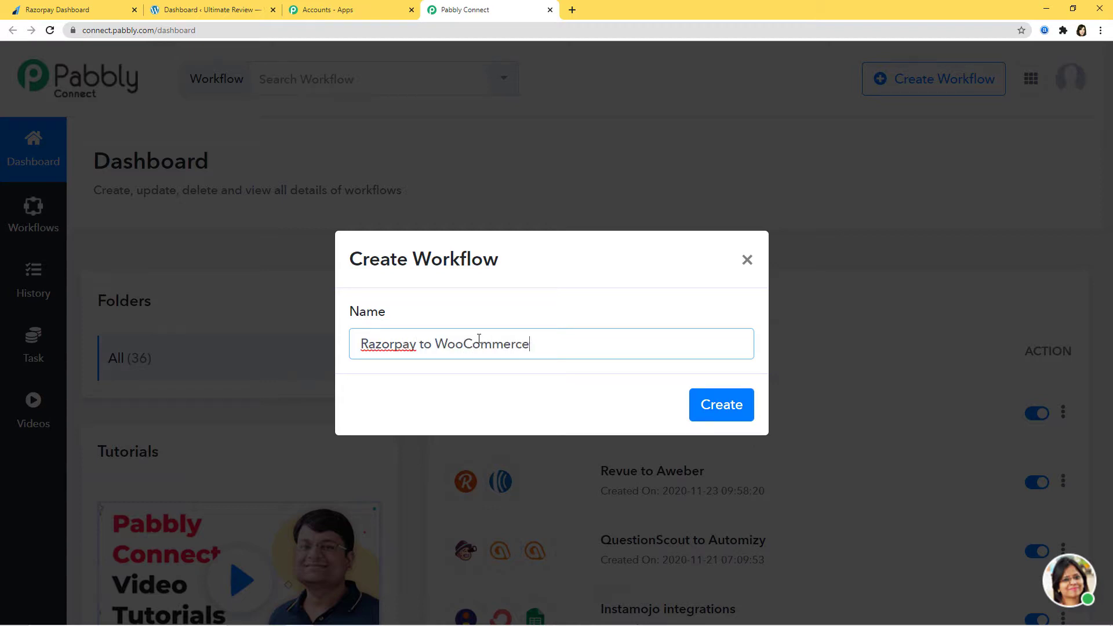
{"action": "key", "text": "Return"}
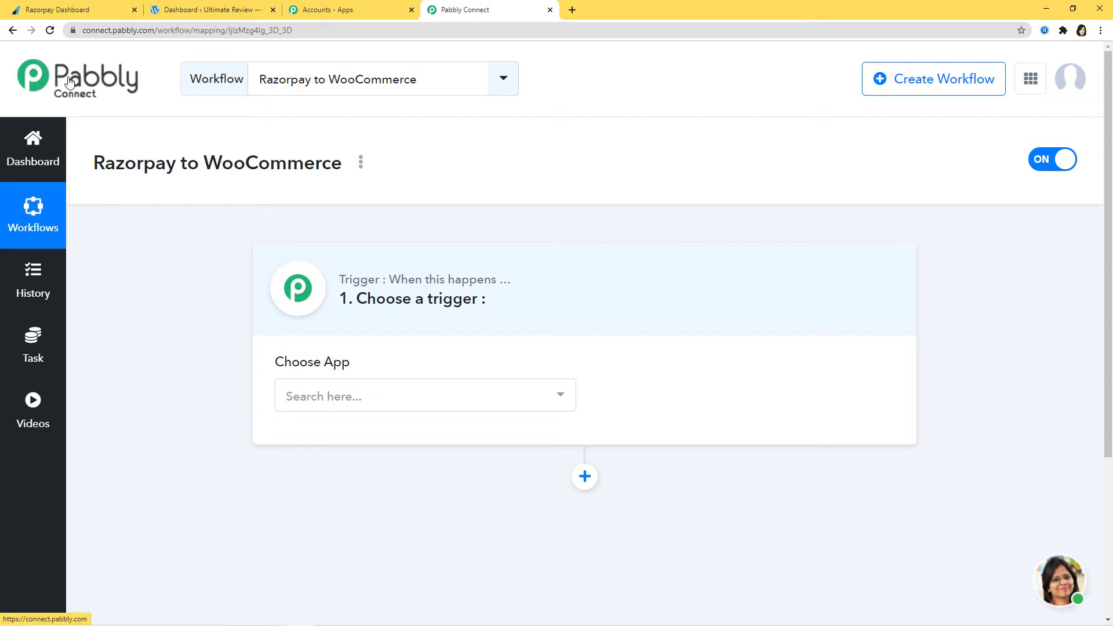
Choose Razorpay as the trigger app and list its trigger events.
{"action": "left_click", "coordinate": [356, 400]}
{"action": "type", "text": "razo"}
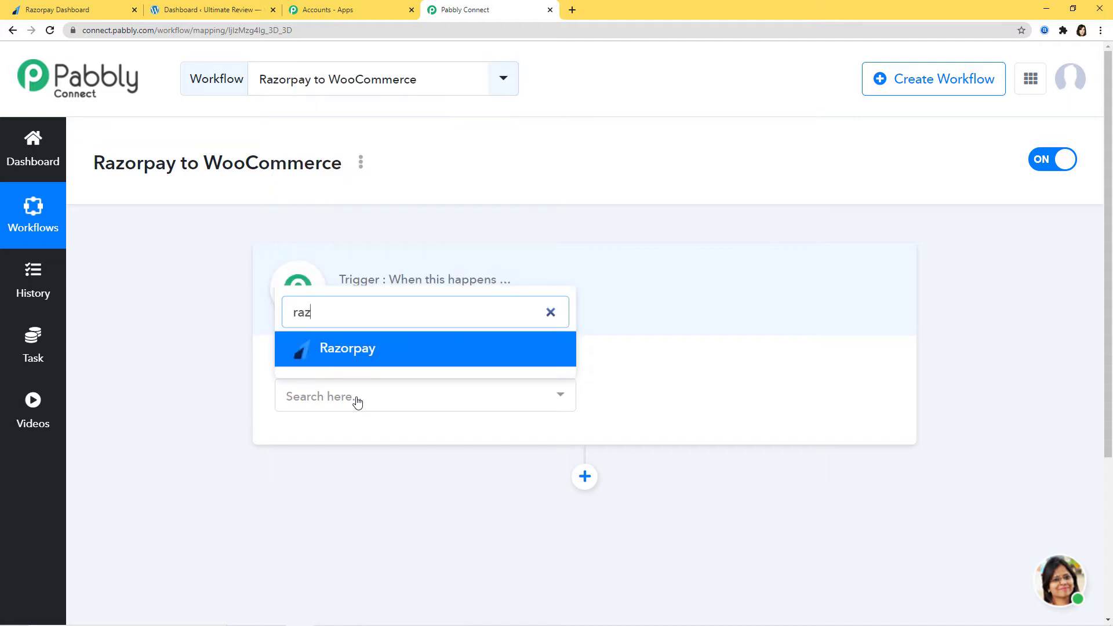
{"action": "left_click", "coordinate": [374, 355]}
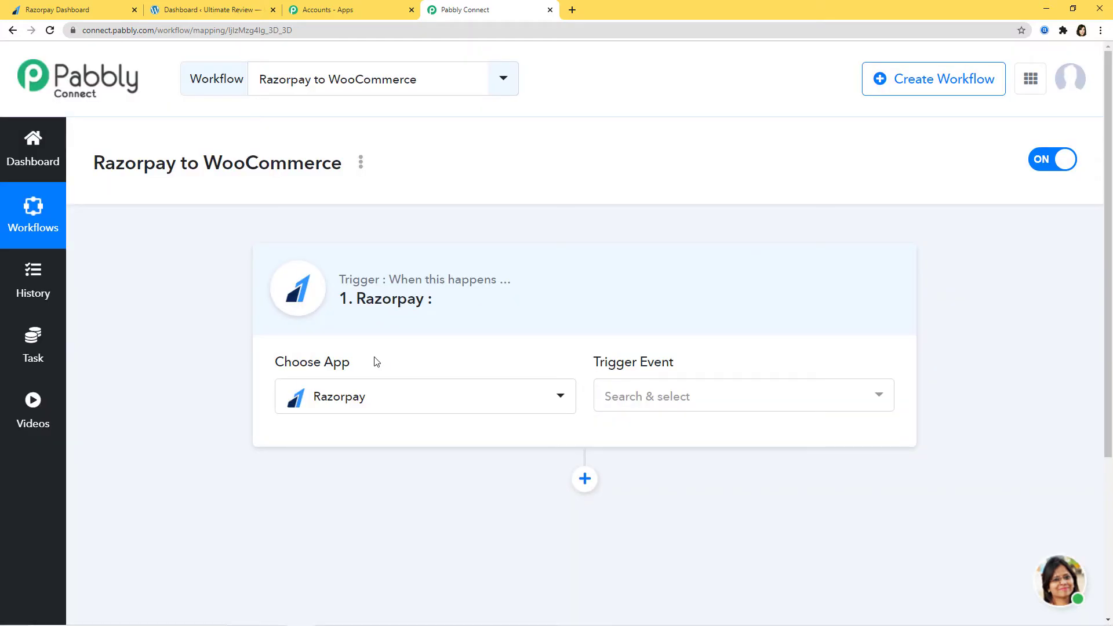
{"action": "left_click", "coordinate": [710, 404]}
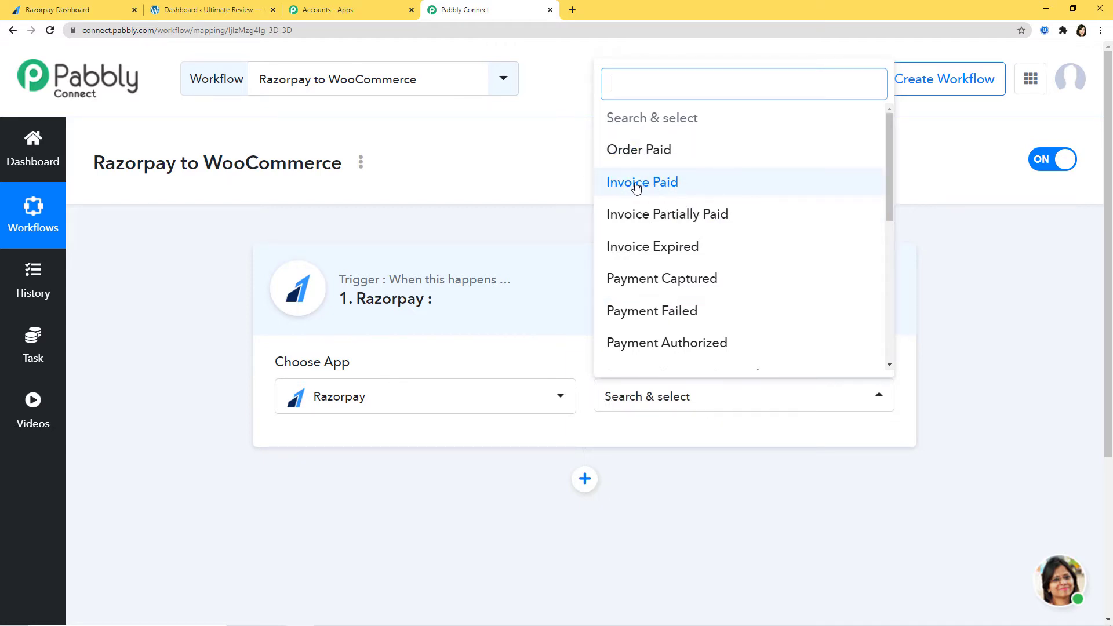
{"action": "mouse_move", "coordinate": [889, 181]}
{"action": "left_mouse_down"}
{"action": "mouse_move", "coordinate": [884, 330]}
{"action": "mouse_move", "coordinate": [878, 178]}
{"action": "left_mouse_up"}
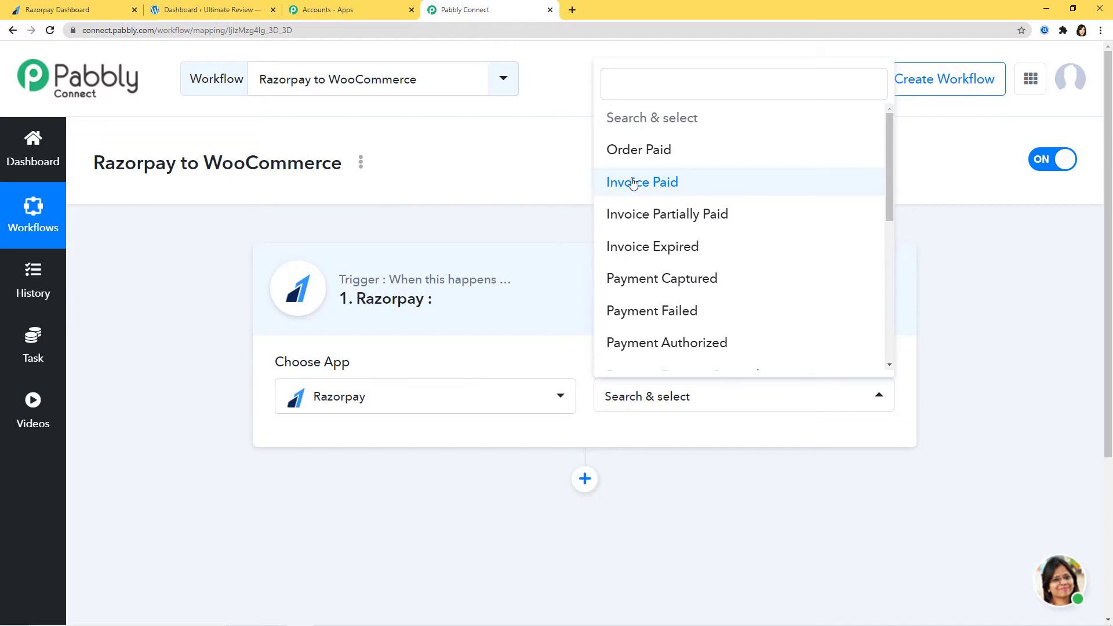
Set the Razorpay trigger event to Invoice Paid.
{"action": "left_click", "coordinate": [660, 184]}
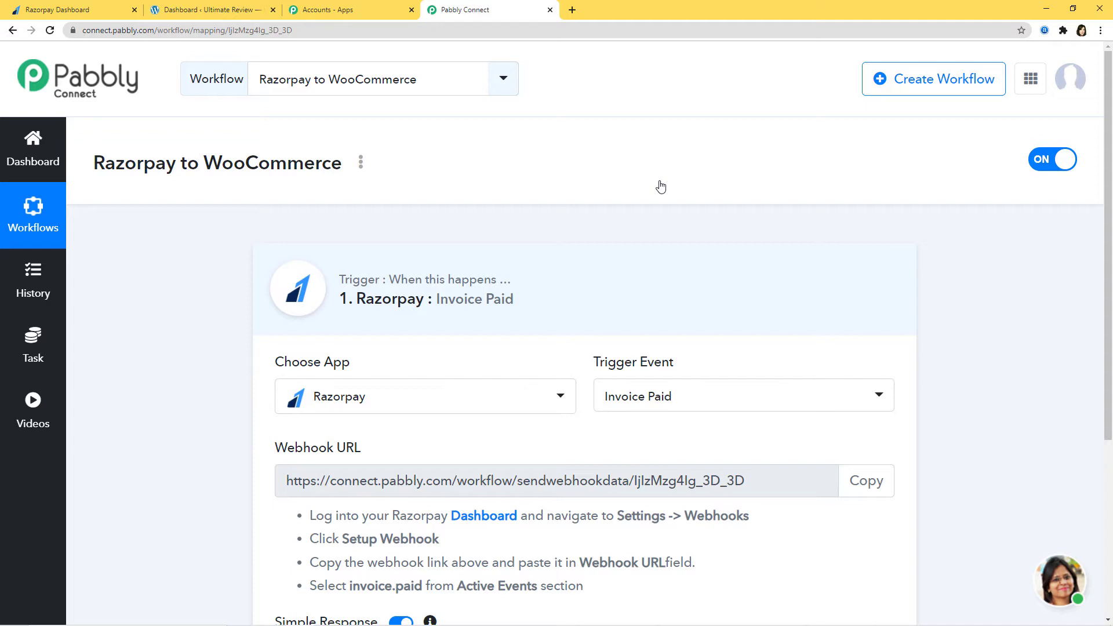
{"action": "scroll", "coordinate": [499, 439], "scroll_direction": "down", "scroll_amount": 2}
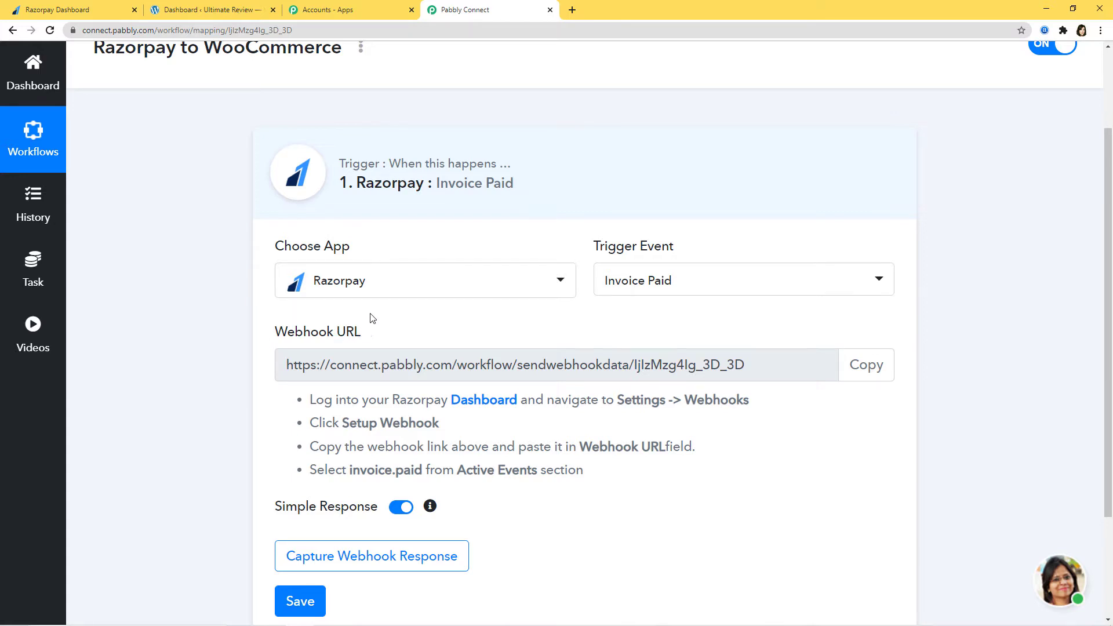
{"action": "scroll", "coordinate": [458, 330], "scroll_direction": "down", "scroll_amount": 2}
{"action": "scroll", "coordinate": [347, 307], "scroll_direction": "up", "scroll_amount": 4}
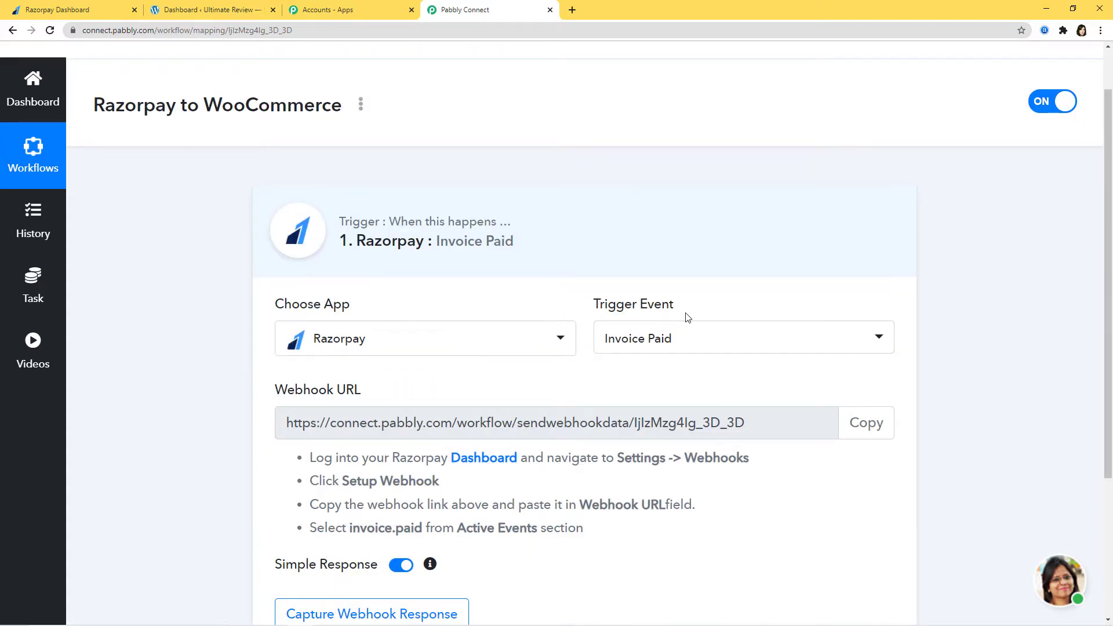
Copy the workflow's webhook URL and go to the Razorpay Dashboard.
{"action": "left_click", "coordinate": [866, 423]}
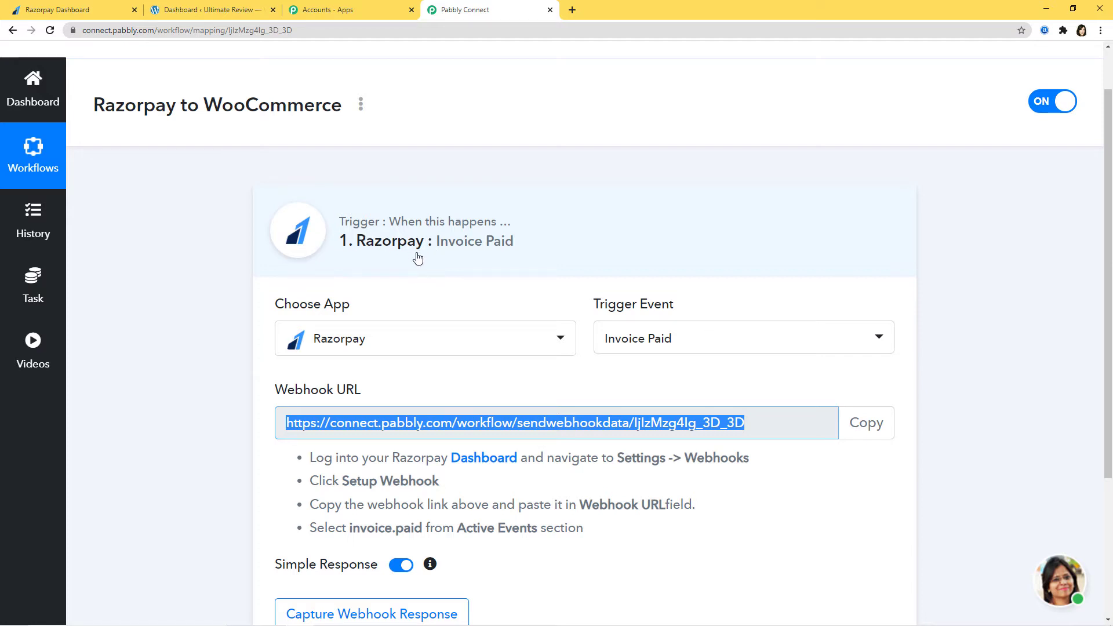
{"action": "left_click", "coordinate": [869, 429]}
{"action": "left_click", "coordinate": [72, 9]}
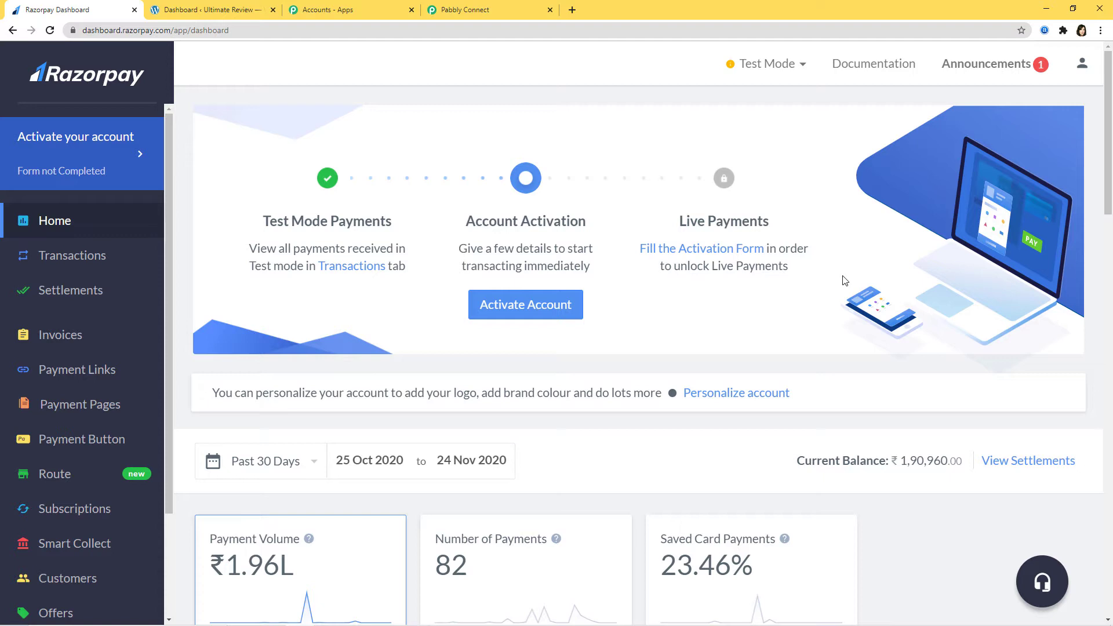
In Test Mode, go to Settings > Webhooks and begin adding a new webhook.
{"action": "left_click", "coordinate": [781, 64]}
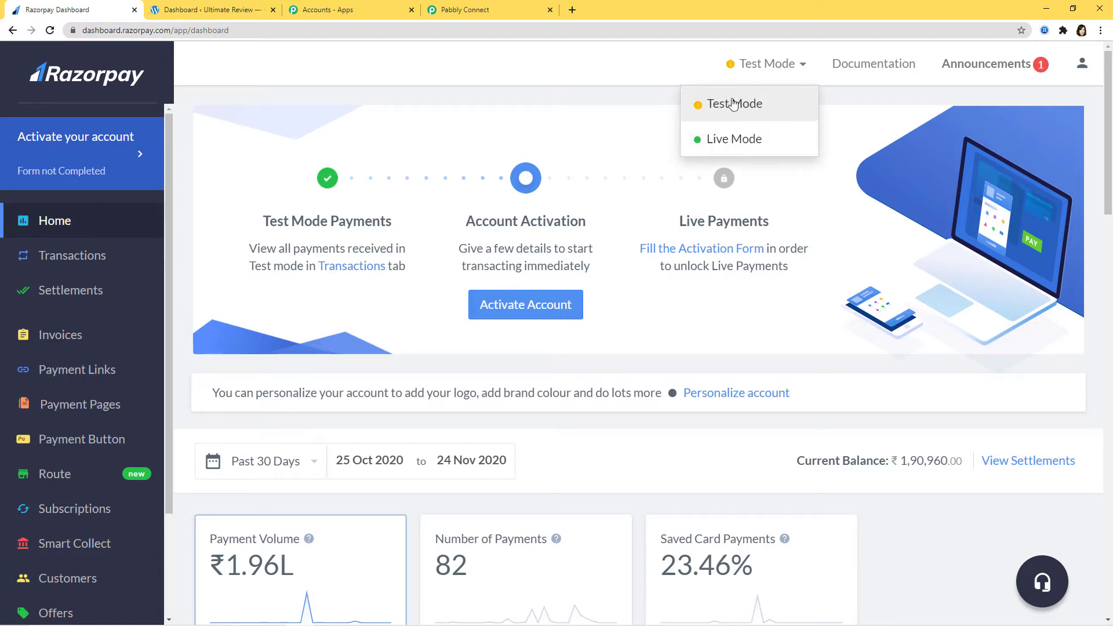
{"action": "left_click", "coordinate": [761, 110]}
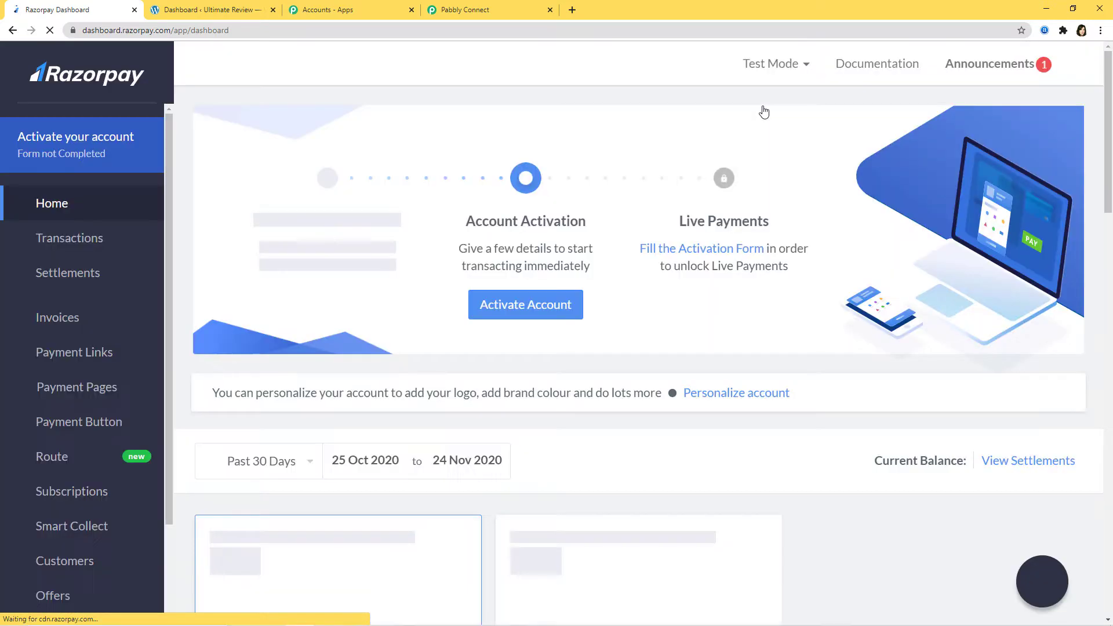
{"action": "scroll", "coordinate": [75, 333], "scroll_direction": "down", "scroll_amount": 3}
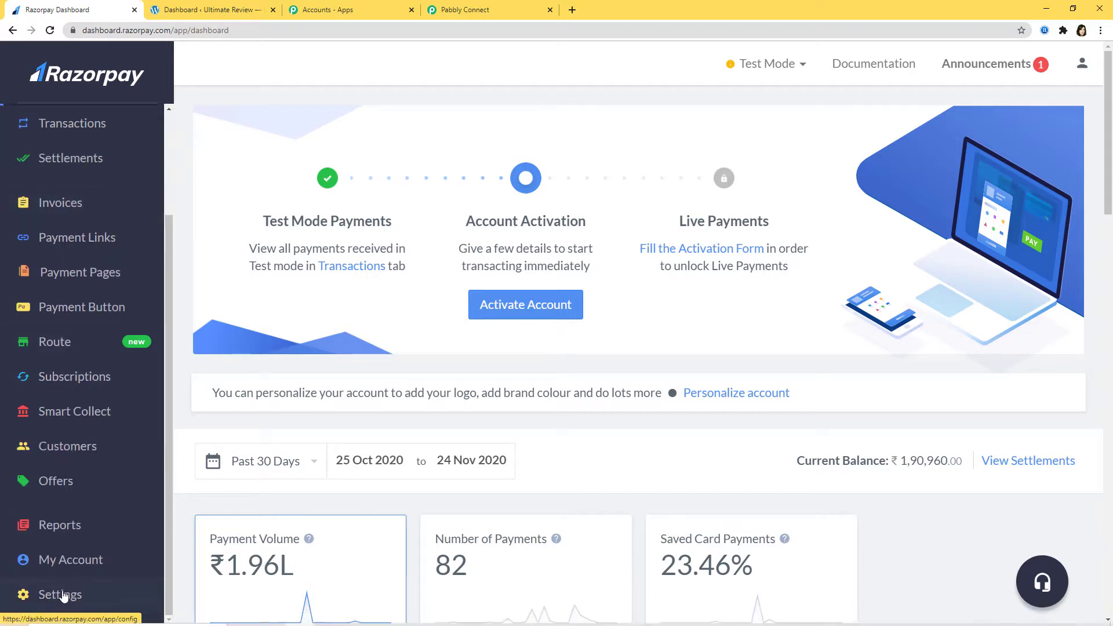
{"action": "left_click", "coordinate": [54, 596]}
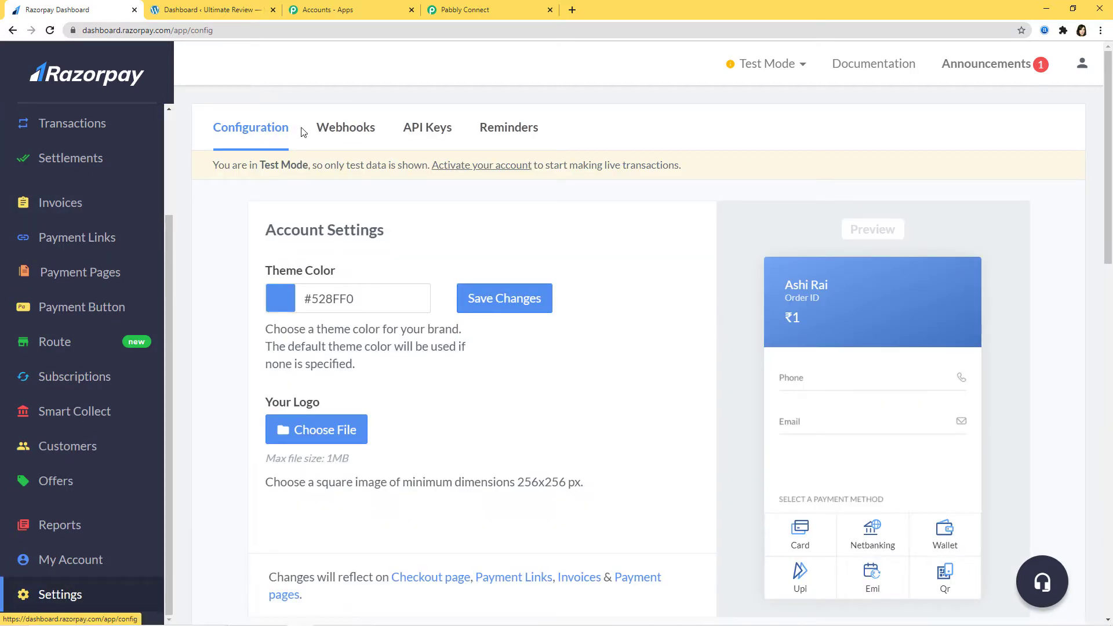
{"action": "left_click", "coordinate": [350, 133]}
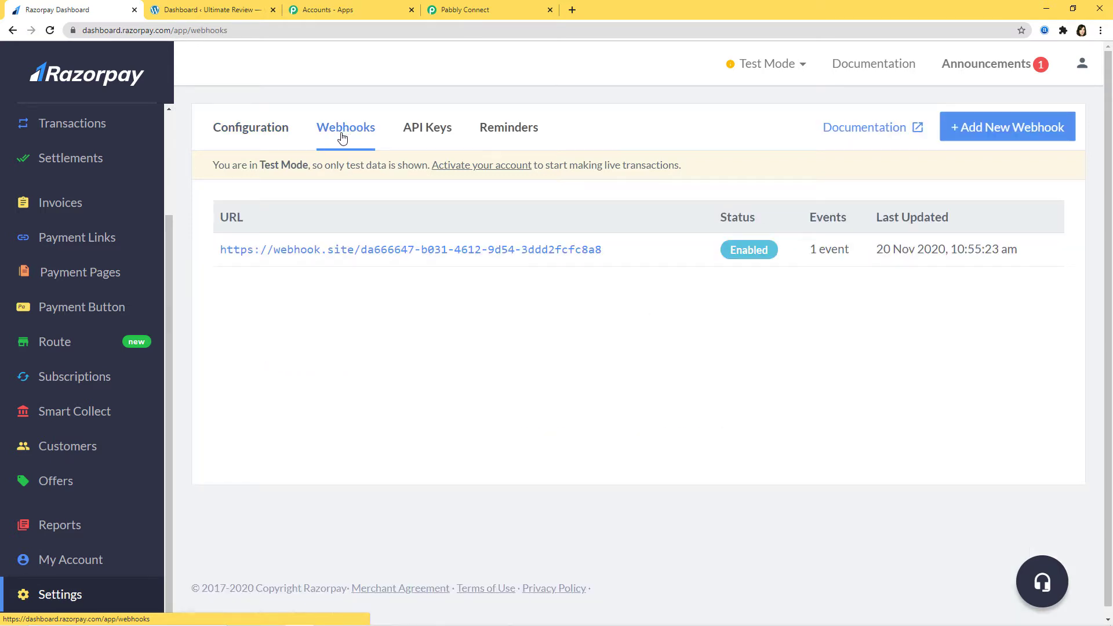
{"action": "left_click", "coordinate": [987, 129]}
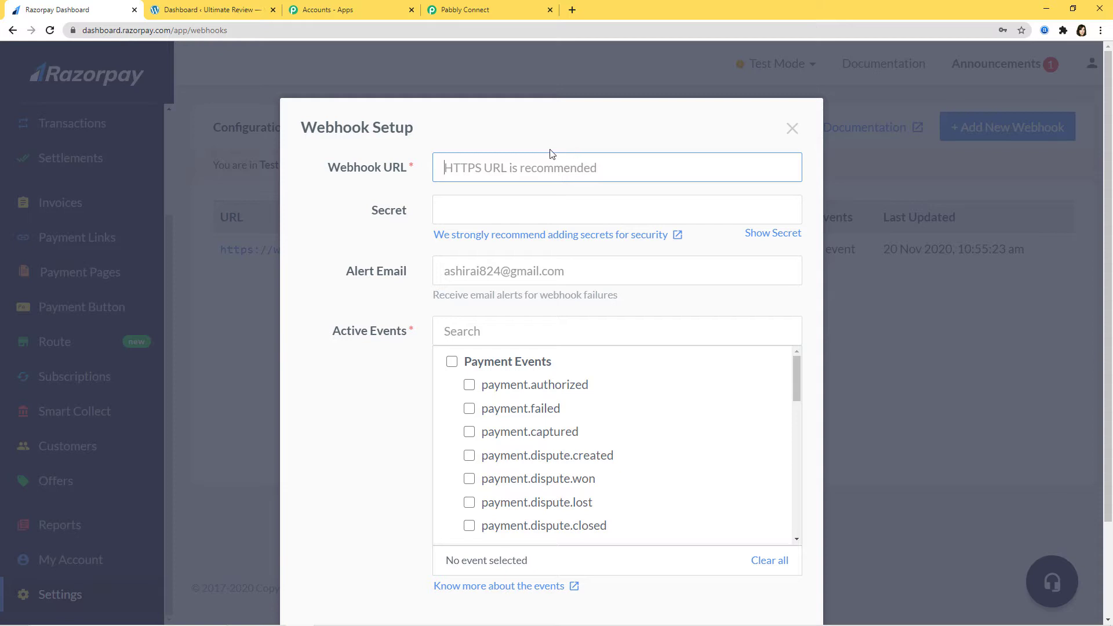
Create a webhook with the pasted Pabbly URL subscribed to invoice.paid, then return to Pabbly.
{"action": "left_click", "coordinate": [467, 10]}
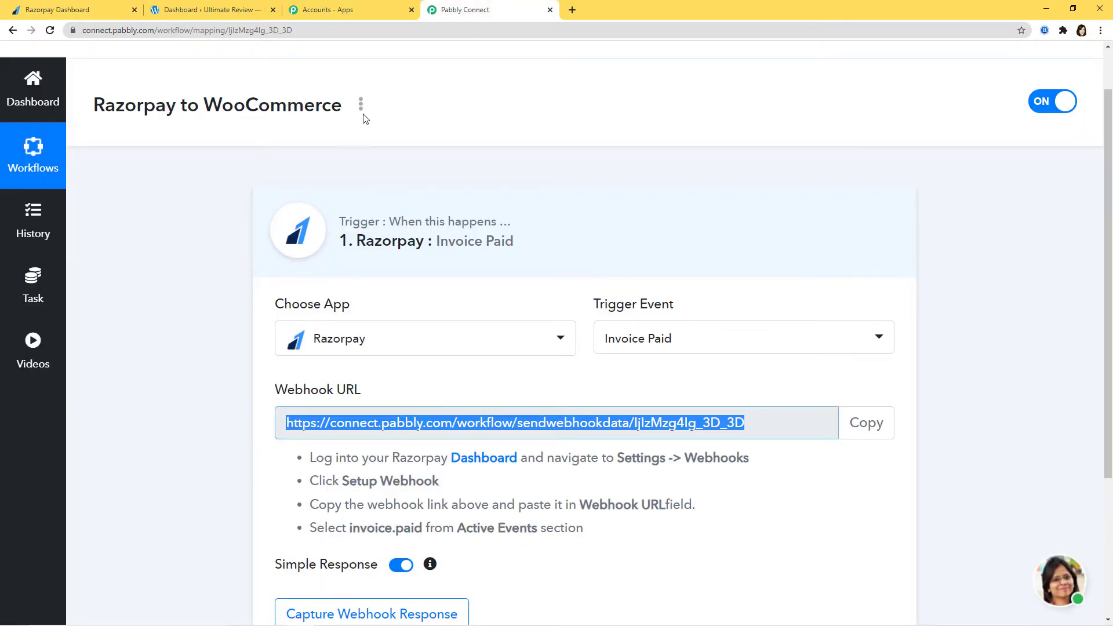
{"action": "left_click", "coordinate": [55, 10]}
{"action": "key", "text": "ctrl+v"}
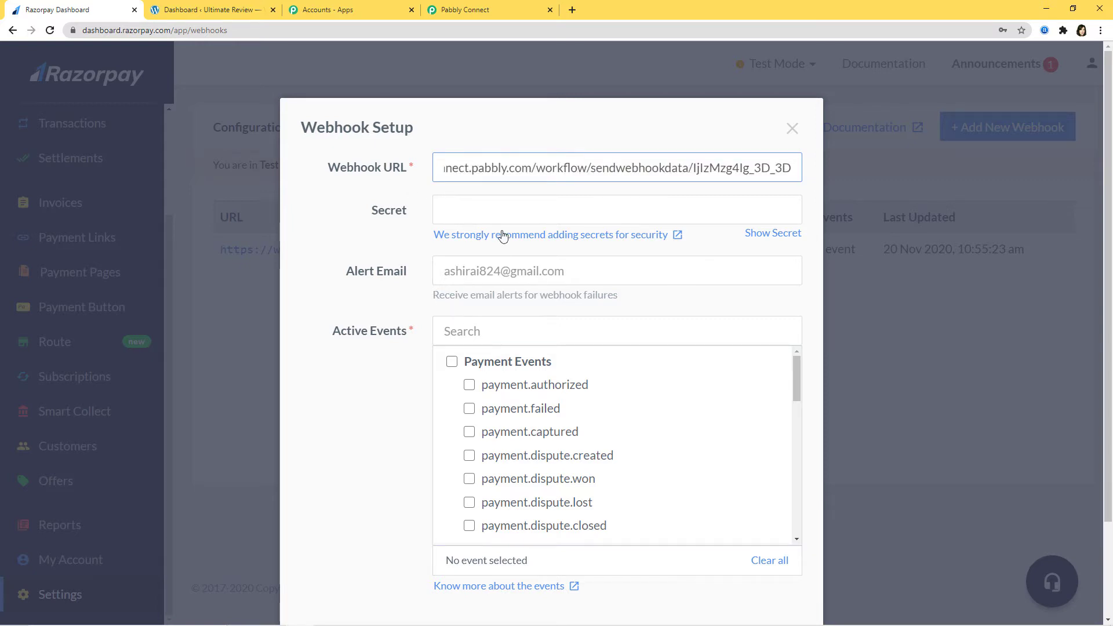
{"action": "scroll", "coordinate": [641, 298], "scroll_direction": "down", "scroll_amount": 2}
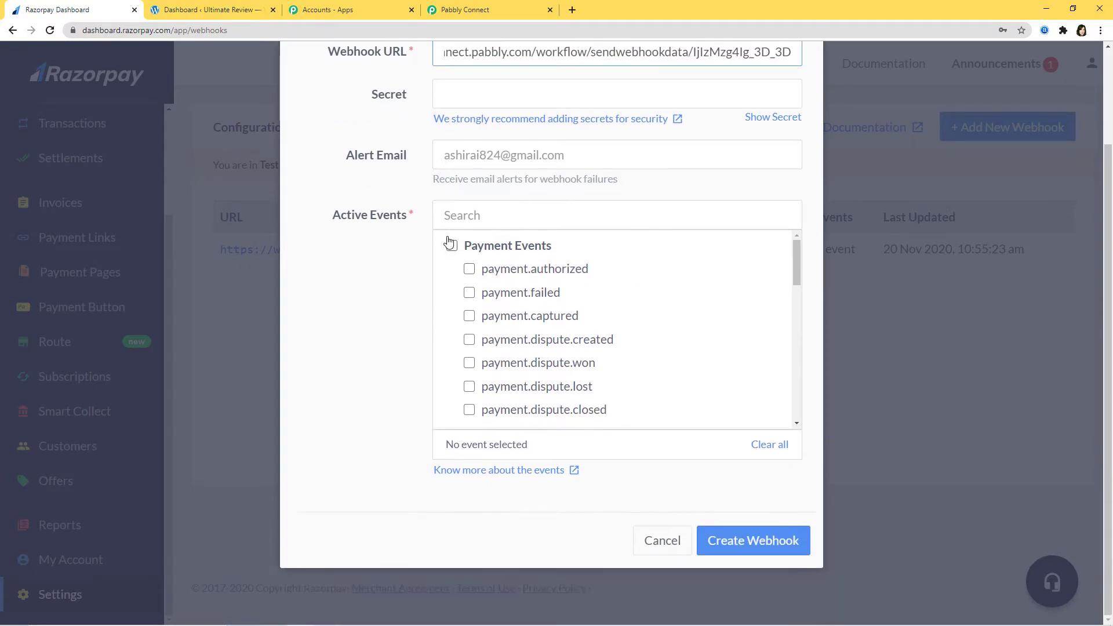
{"action": "left_click", "coordinate": [527, 217]}
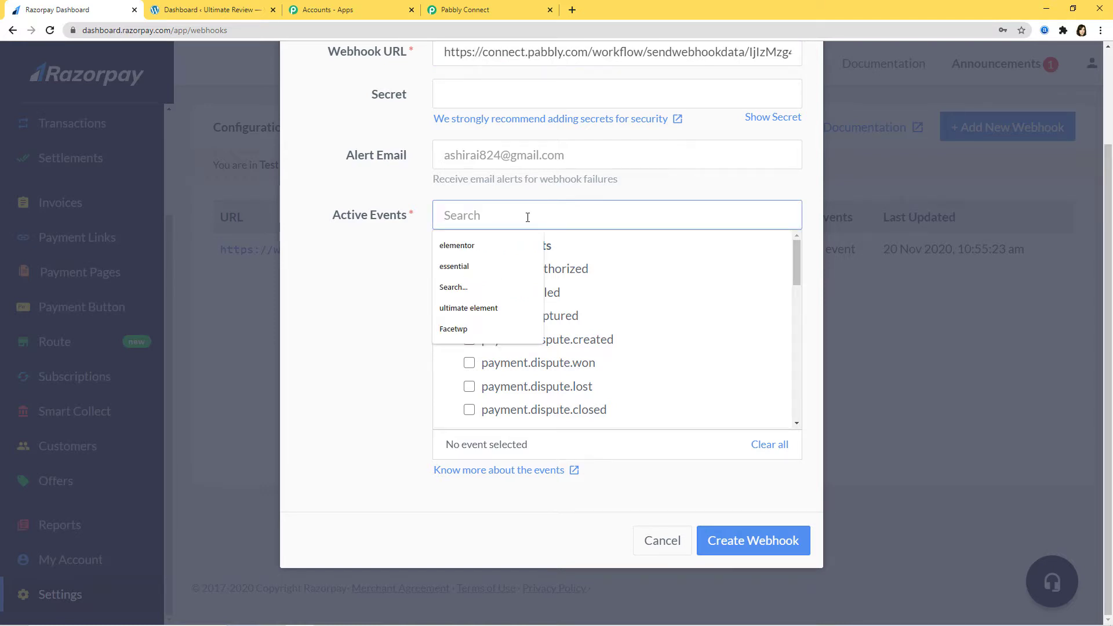
{"action": "type", "text": "invo"}
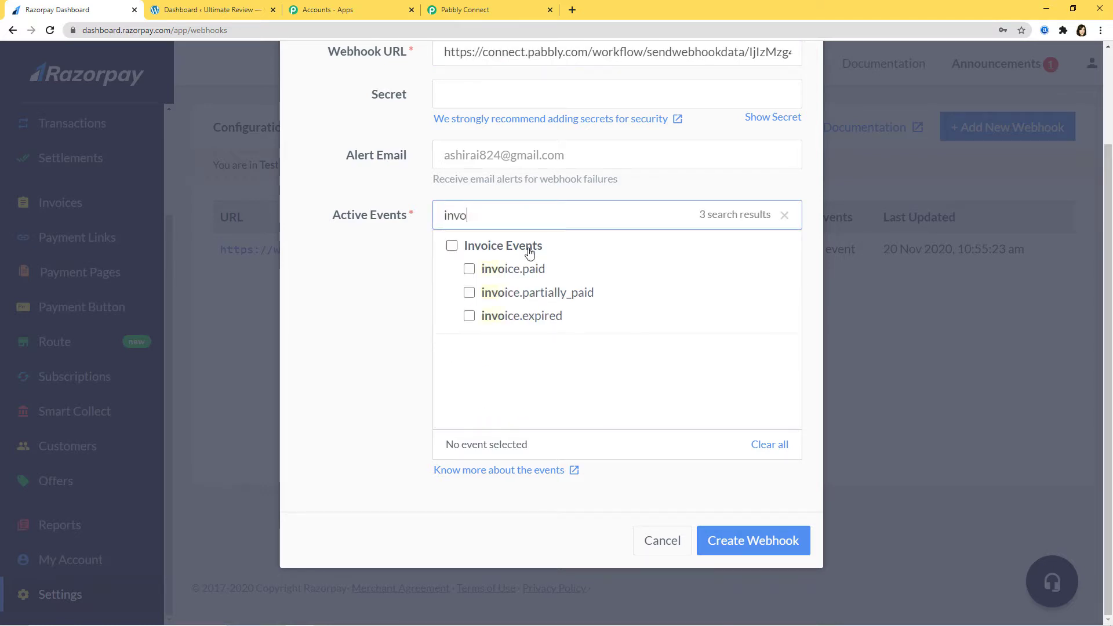
{"action": "left_click", "coordinate": [469, 268]}
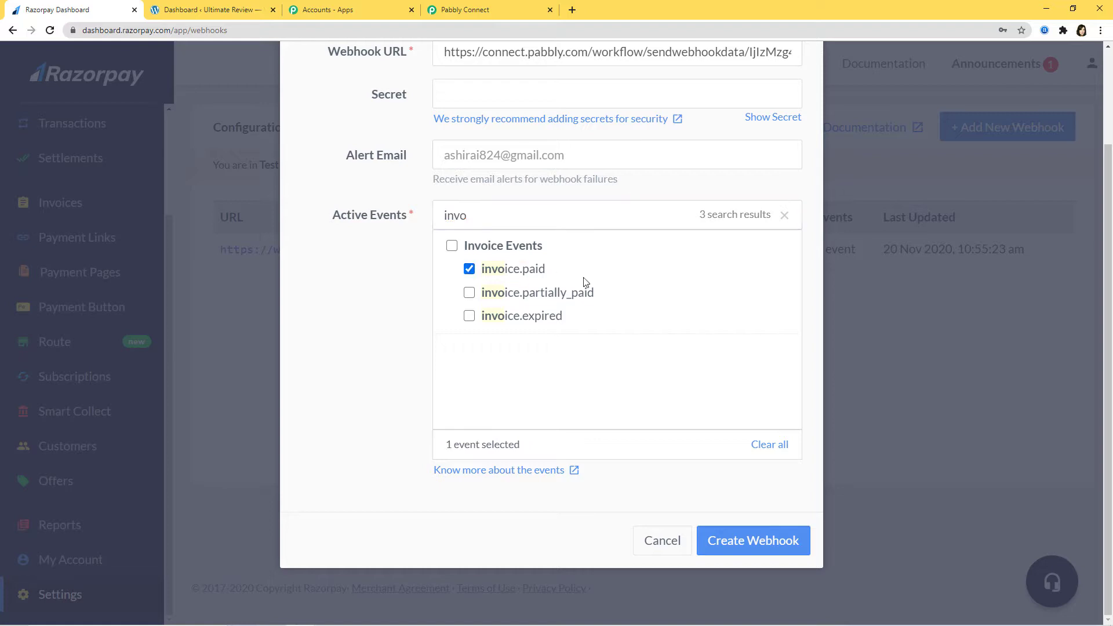
{"action": "left_click", "coordinate": [748, 531]}
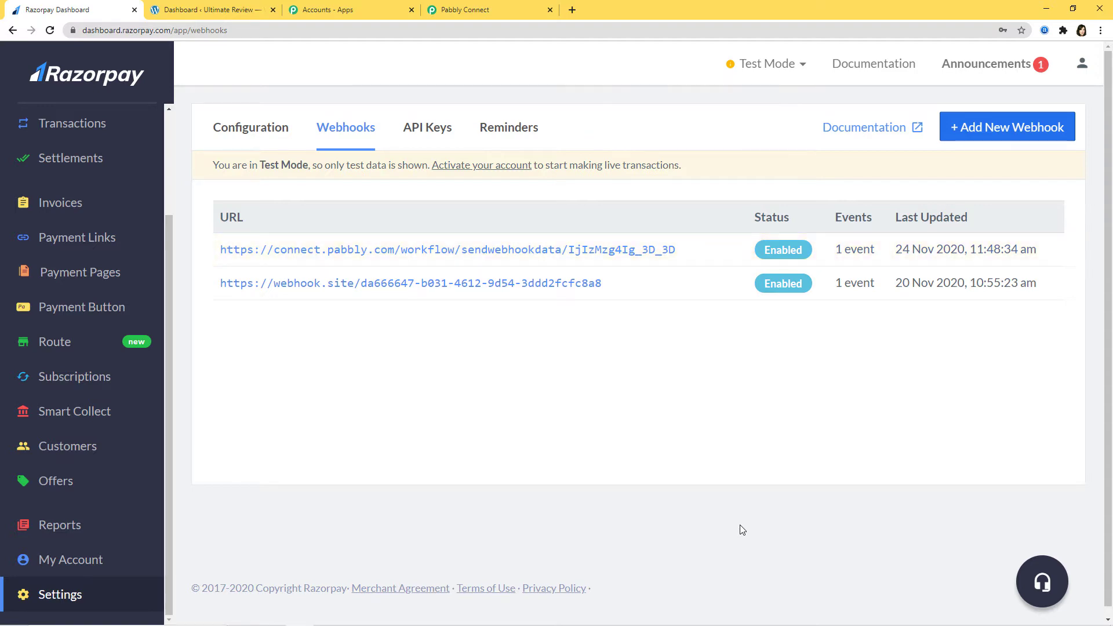
{"action": "left_click", "coordinate": [468, 10]}
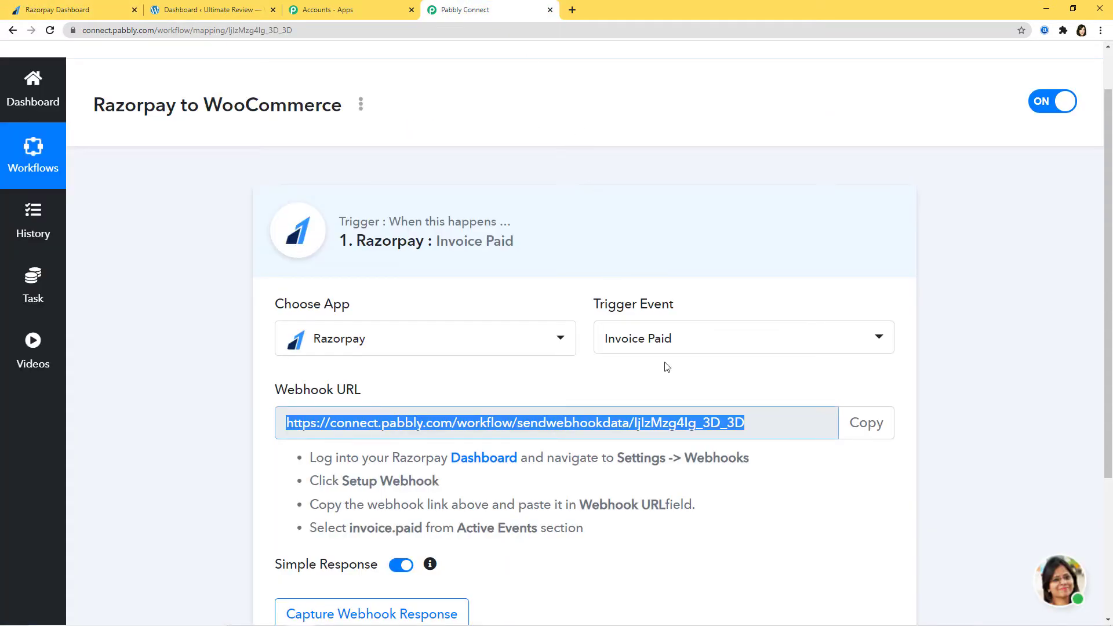
Start capturing the Razorpay webhook response, then return to the Razorpay Dashboard.
{"action": "scroll", "coordinate": [667, 367], "scroll_direction": "down", "scroll_amount": 2}
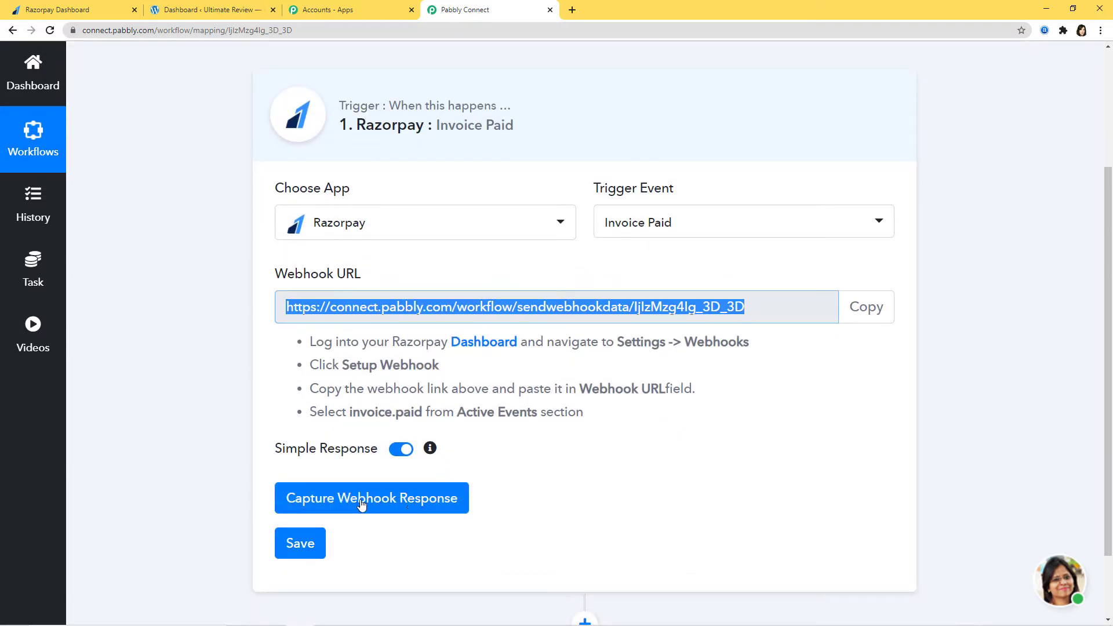
{"action": "left_click", "coordinate": [381, 507]}
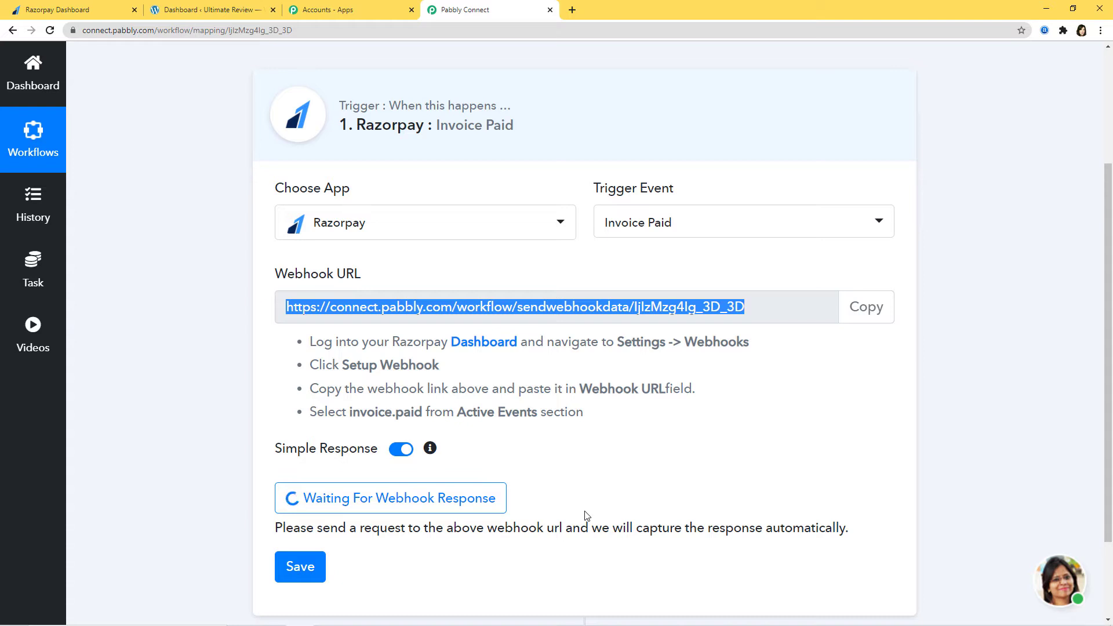
{"action": "left_click", "coordinate": [123, 5]}
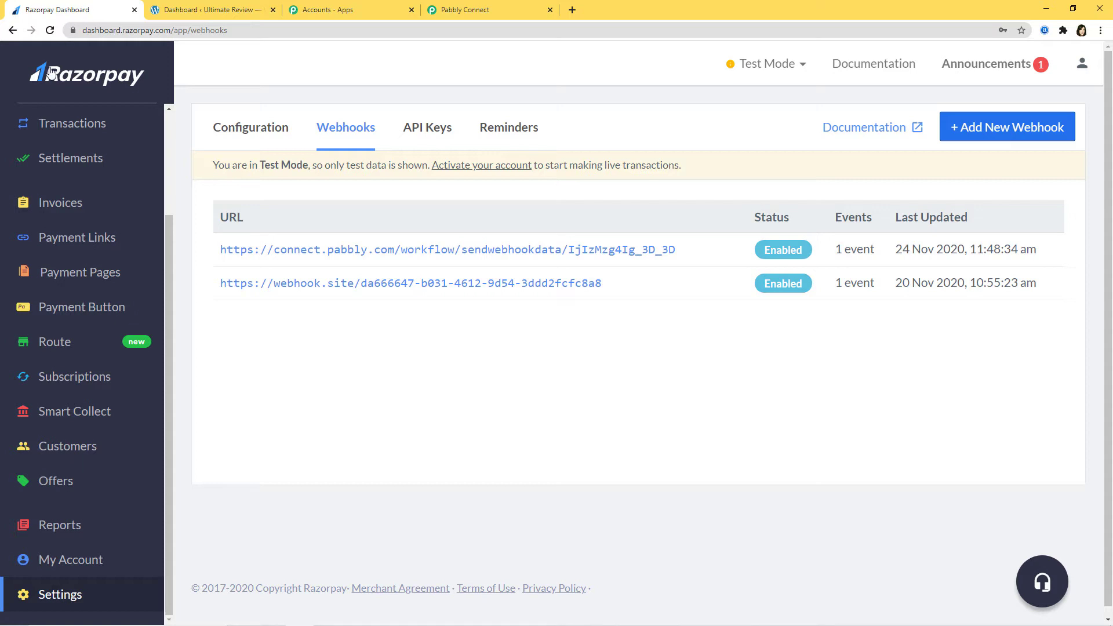
Start a new invoice with number vss12345 and description 'Razorpay Integration'.
{"action": "left_click", "coordinate": [71, 208]}
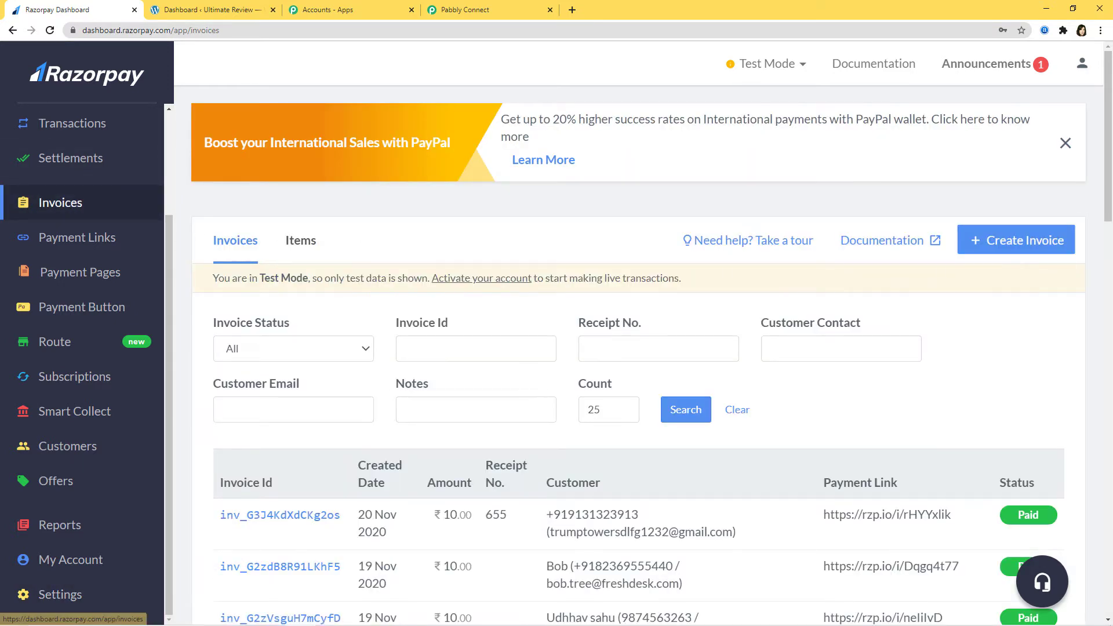
{"action": "left_click", "coordinate": [1021, 245]}
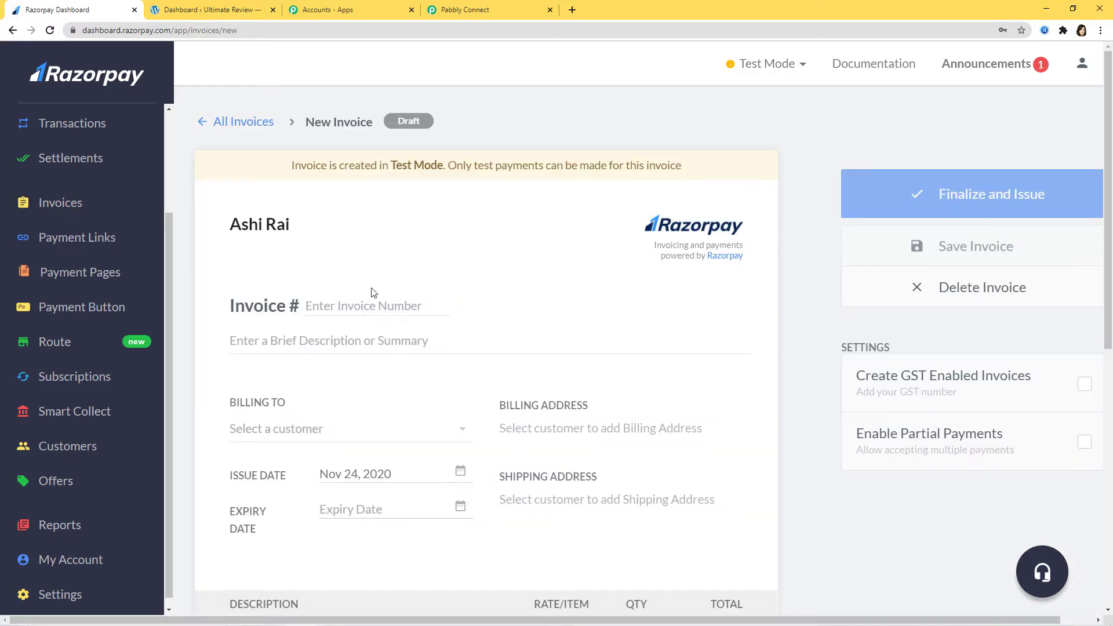
{"action": "left_click", "coordinate": [378, 303]}
{"action": "type", "text": "vss12345"}
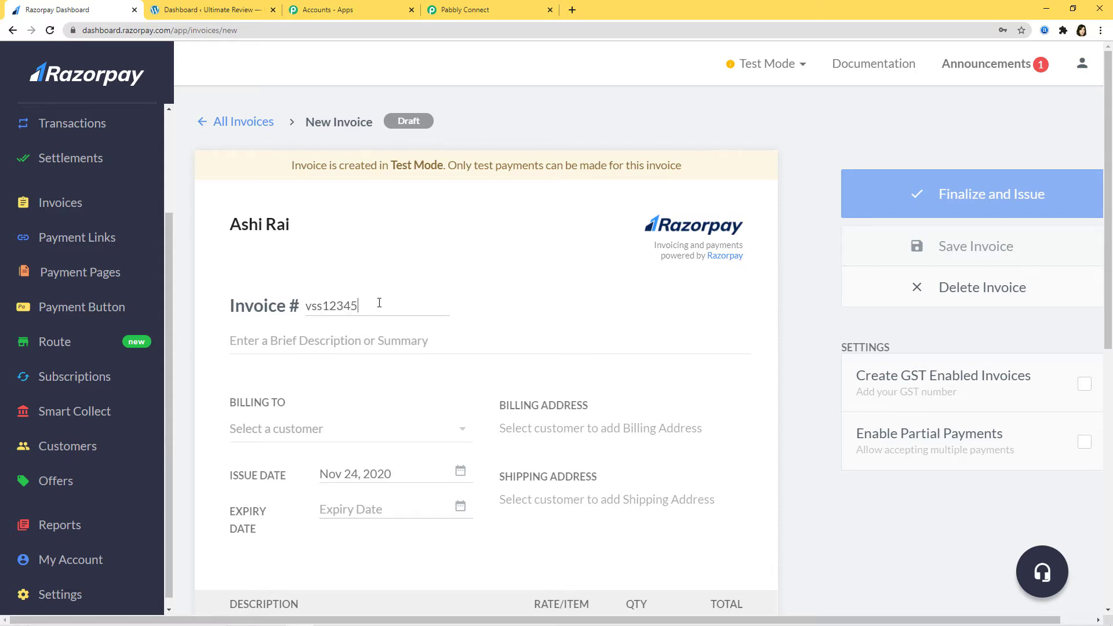
{"action": "left_click", "coordinate": [372, 341]}
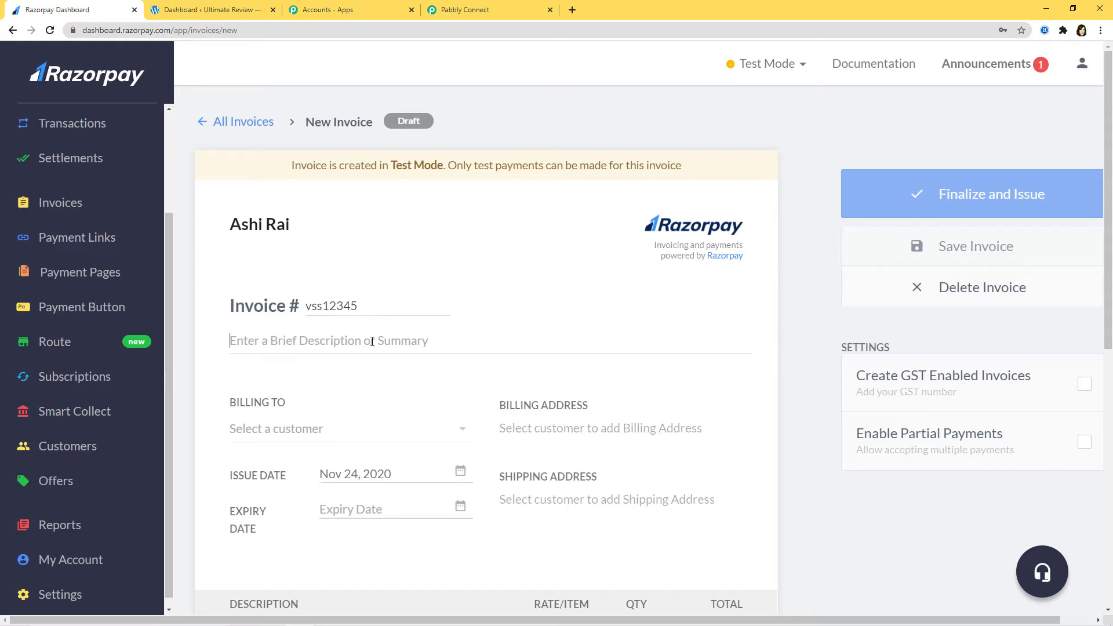
{"action": "type", "text": "Ra"}
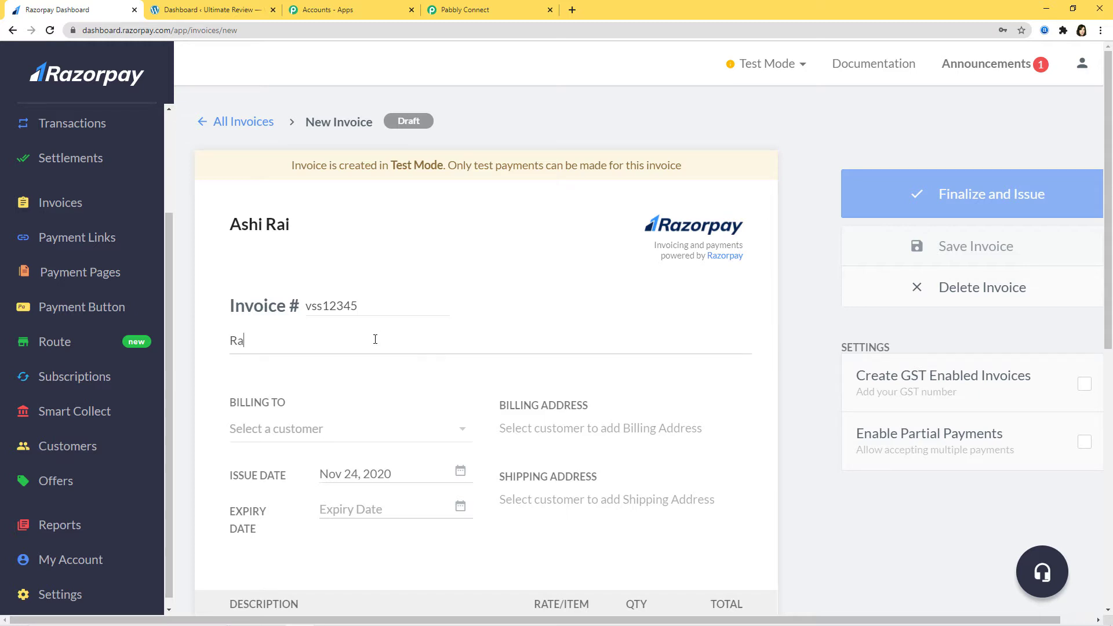
{"action": "type", "text": "zorpay Integration"}
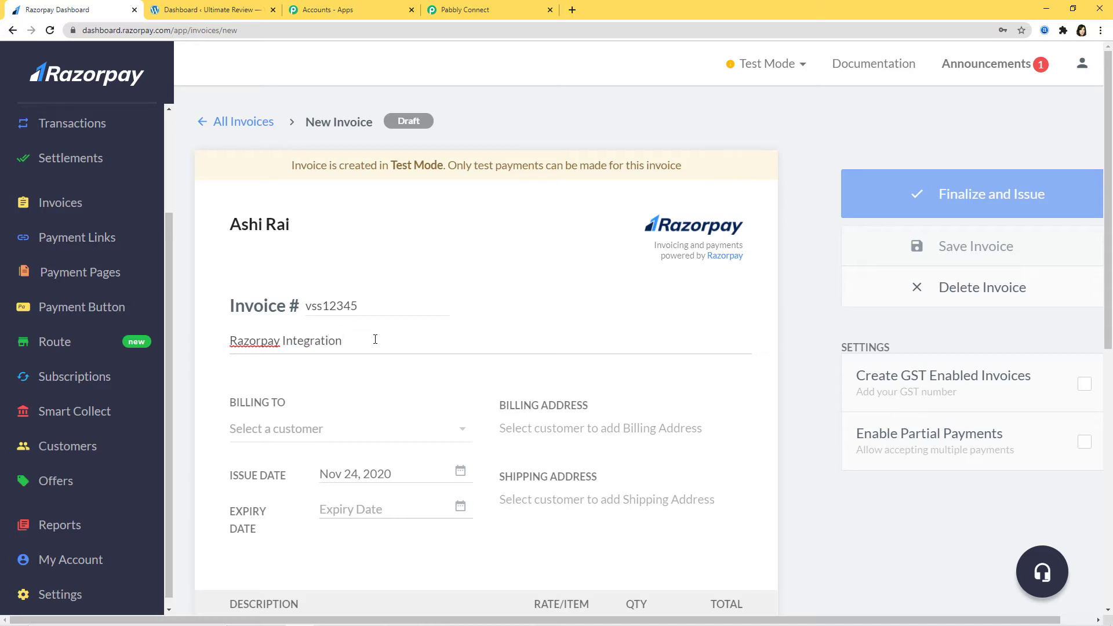
{"action": "left_click", "coordinate": [461, 435]}
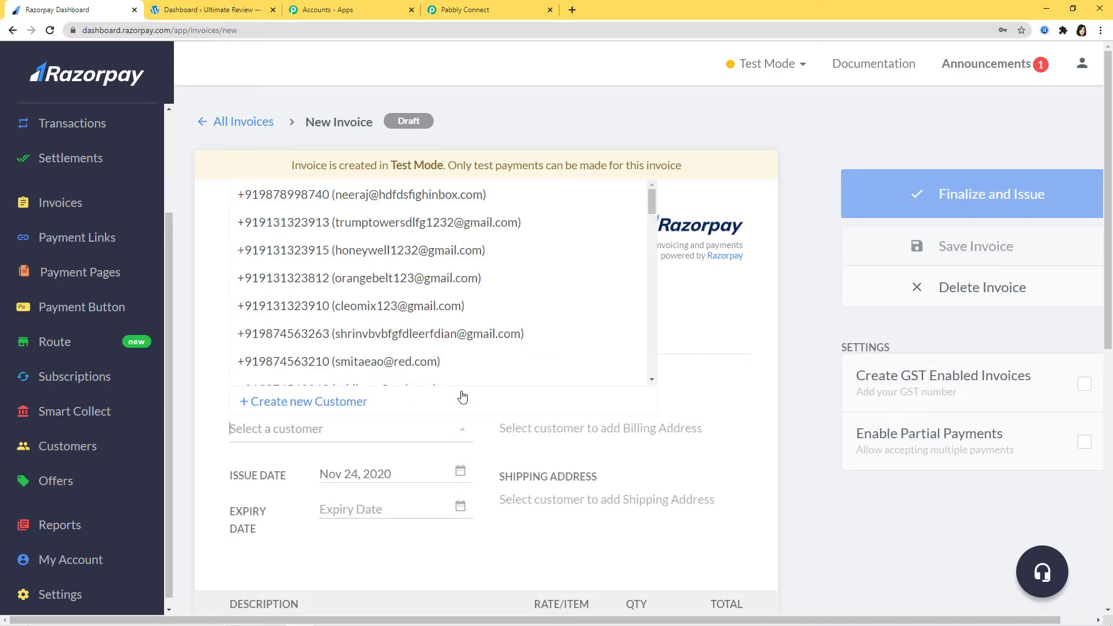
Bill the draft invoice to the existing customer.
{"action": "scroll", "coordinate": [451, 333], "scroll_direction": "down", "scroll_amount": 3}
{"action": "scroll", "coordinate": [456, 326], "scroll_direction": "down", "scroll_amount": 5}
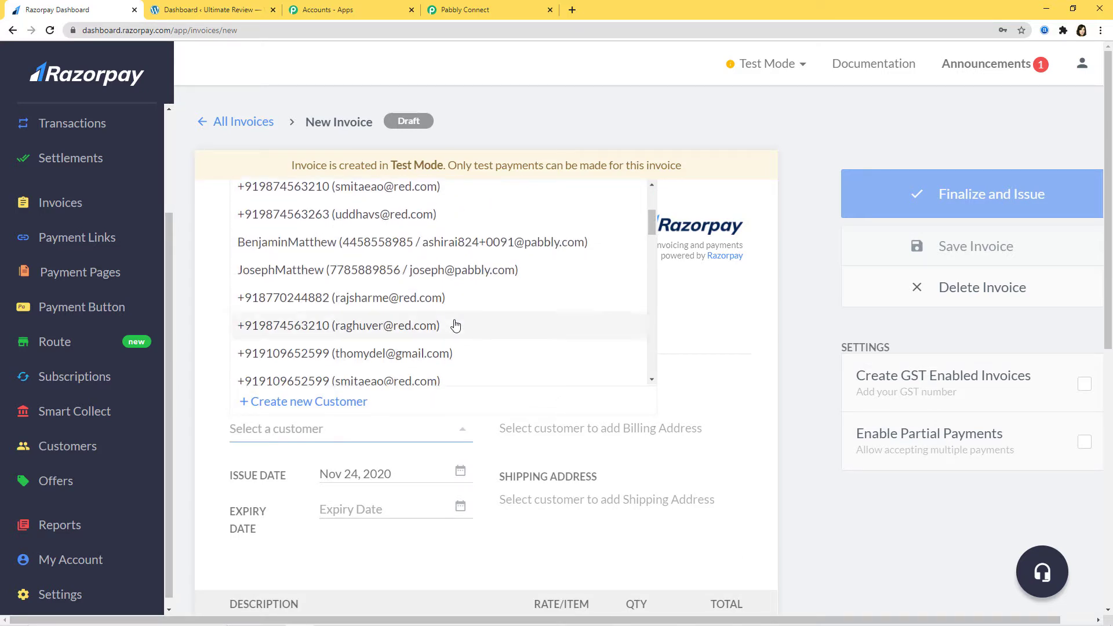
{"action": "scroll", "coordinate": [455, 326], "scroll_direction": "down", "scroll_amount": 5}
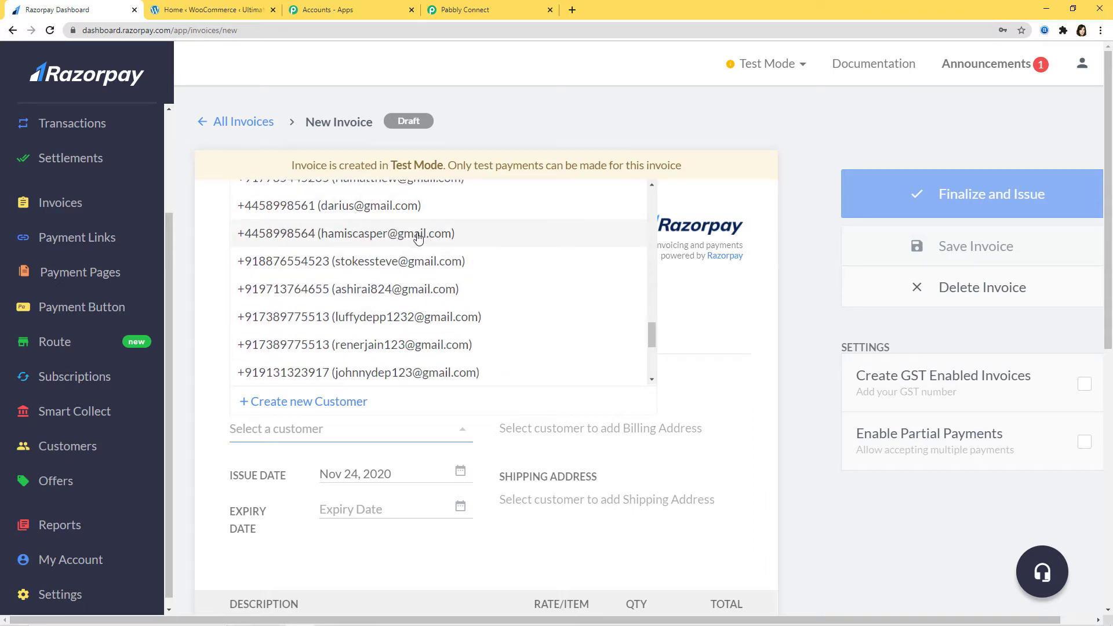
{"action": "left_click", "coordinate": [381, 234]}
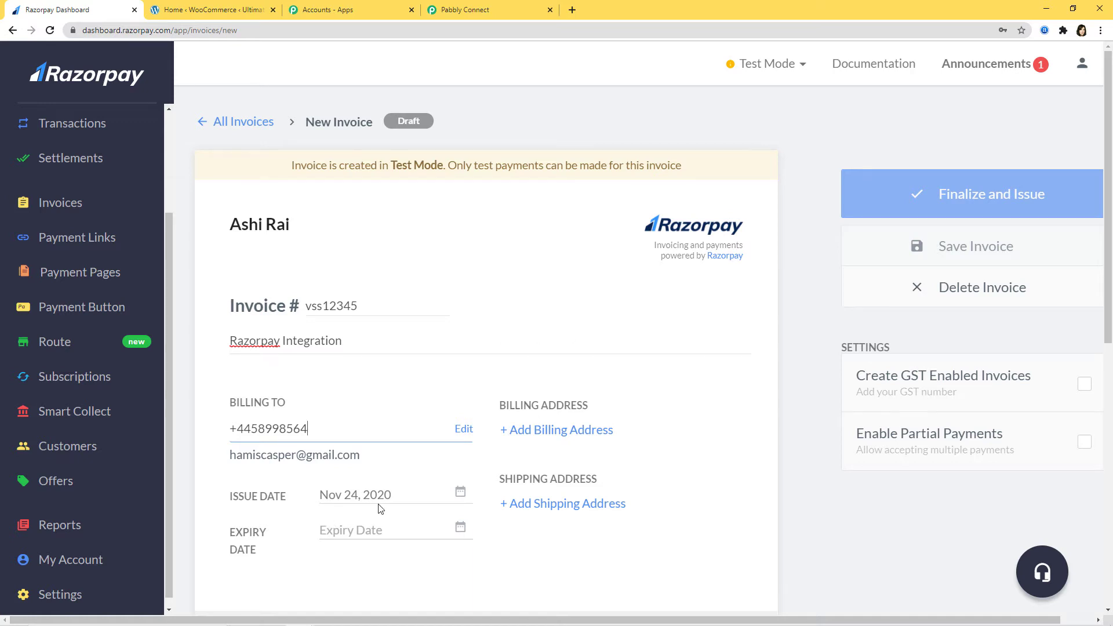
Set the invoice expiry date to Dec 02, 2020.
{"action": "left_click", "coordinate": [460, 527]}
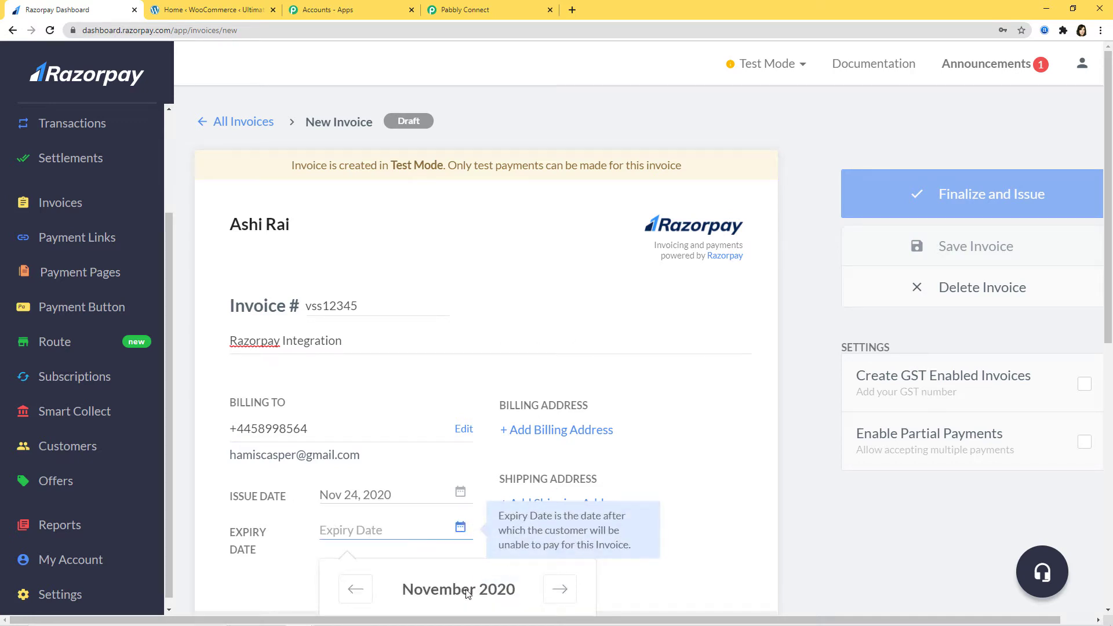
{"action": "scroll", "coordinate": [472, 579], "scroll_direction": "down", "scroll_amount": 1}
{"action": "scroll", "coordinate": [473, 563], "scroll_direction": "down", "scroll_amount": 2}
{"action": "left_click", "coordinate": [558, 416]}
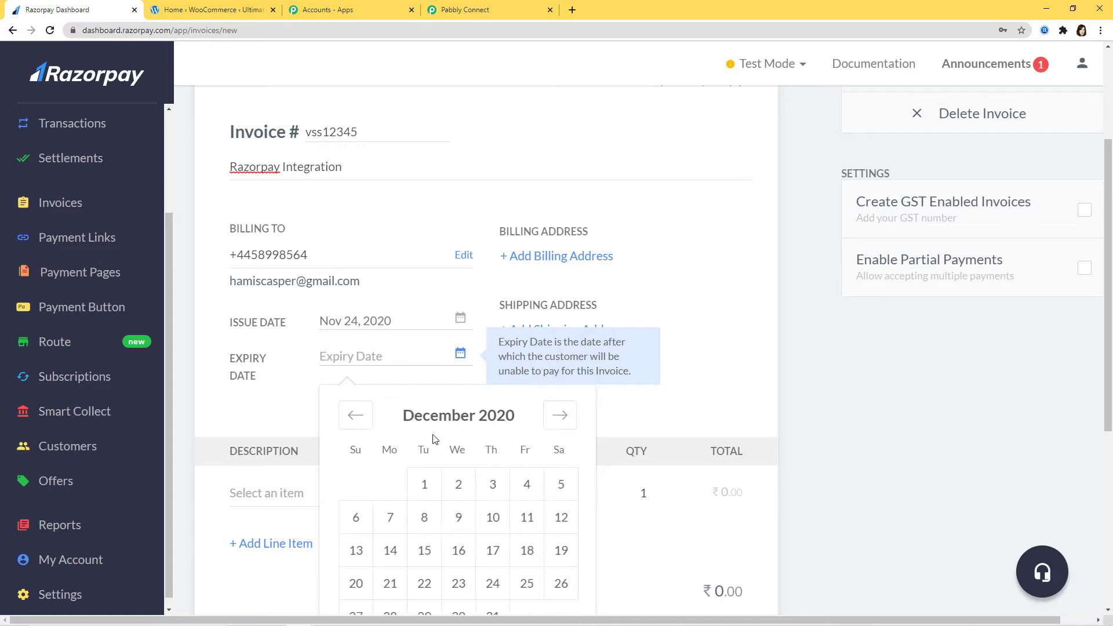
{"action": "left_click", "coordinate": [459, 485]}
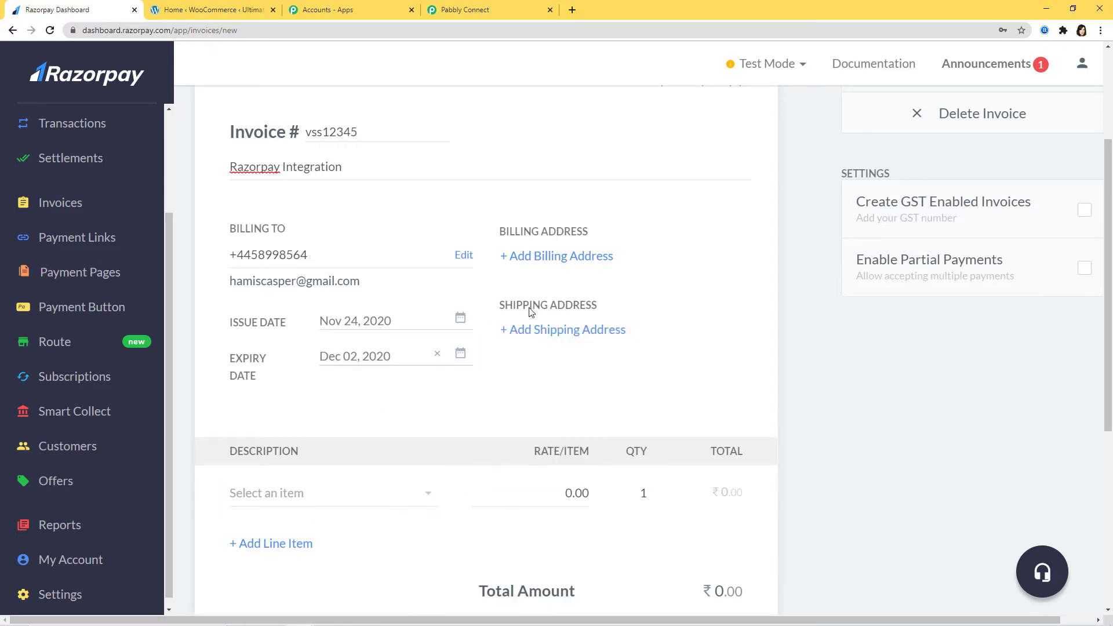
Add Item1 as the invoice line with a rate of 15000.
{"action": "left_click", "coordinate": [427, 494]}
{"action": "left_click", "coordinate": [336, 524]}
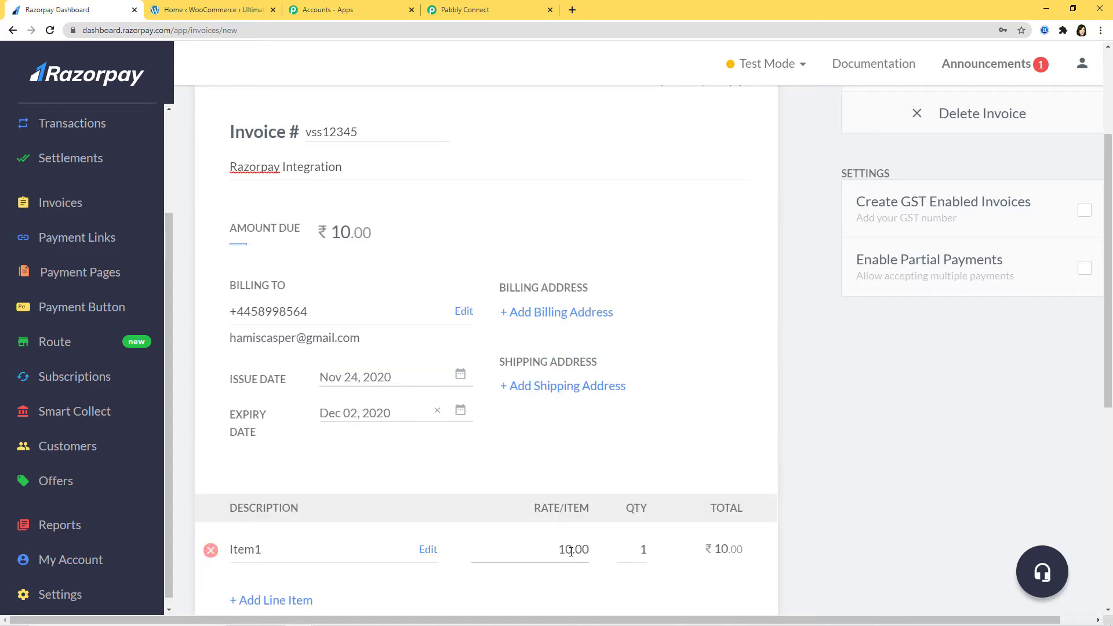
{"action": "left_click", "coordinate": [571, 552]}
{"action": "key", "text": "BackSpace"}
{"action": "type", "text": "5000"}
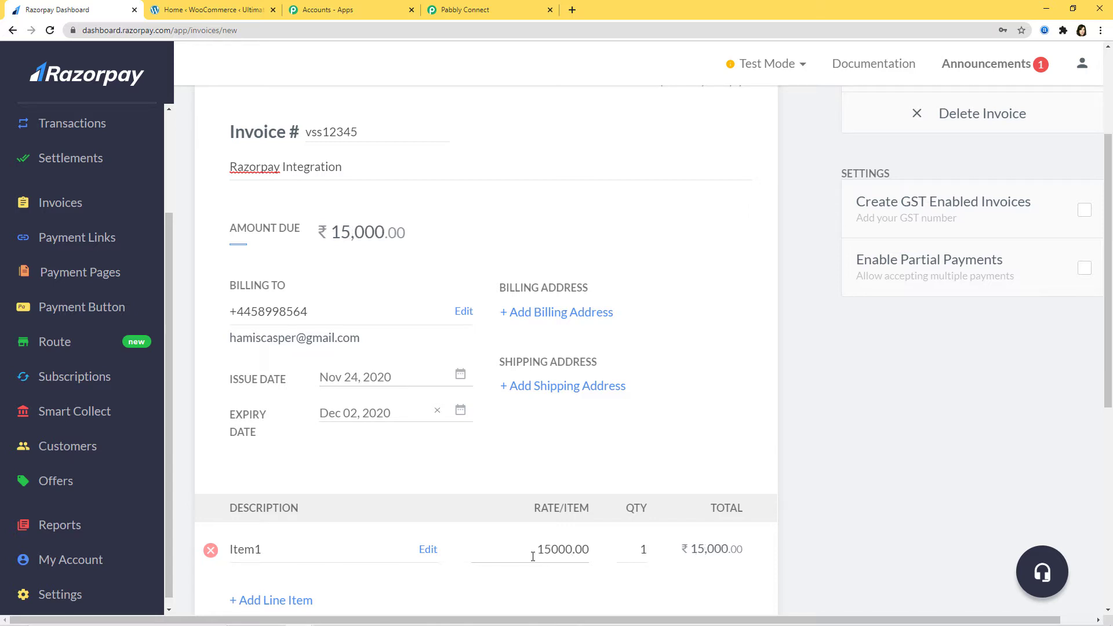
{"action": "left_click_drag", "start_coordinate": [532, 557], "coordinate": [572, 555]}
{"action": "left_click", "coordinate": [610, 573]}
Check the WooCommerce products list for OnePlus at ₹15,000, then return to the Razorpay invoice.
{"action": "mouse_move", "coordinate": [530, 562]}
{"action": "left_click", "coordinate": [197, 9]}
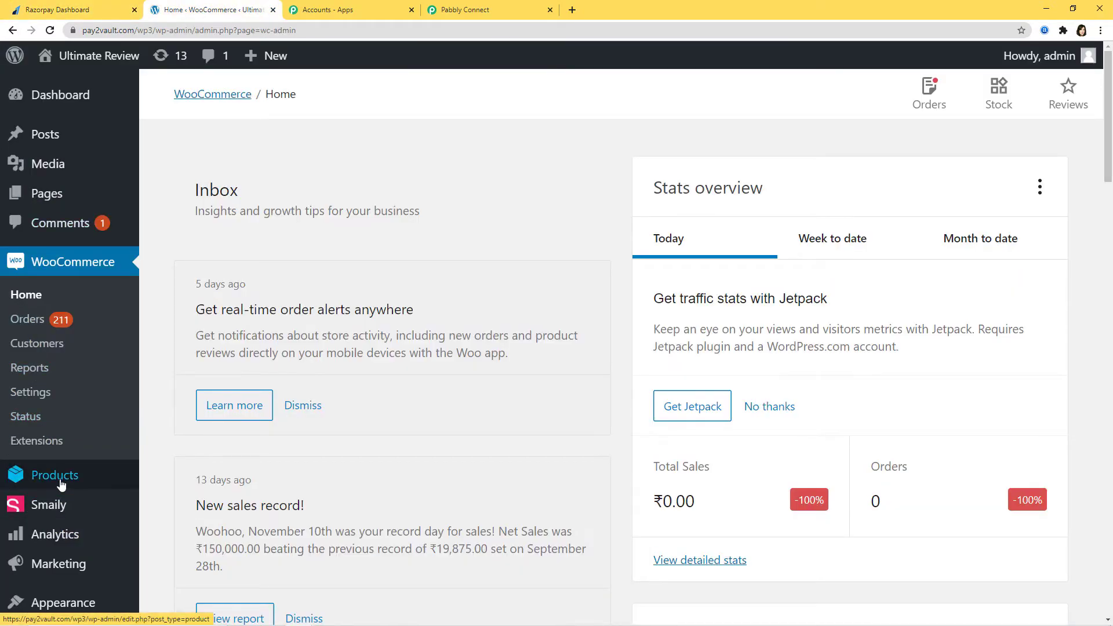
{"action": "mouse_move", "coordinate": [32, 479]}
{"action": "left_click", "coordinate": [183, 480]}
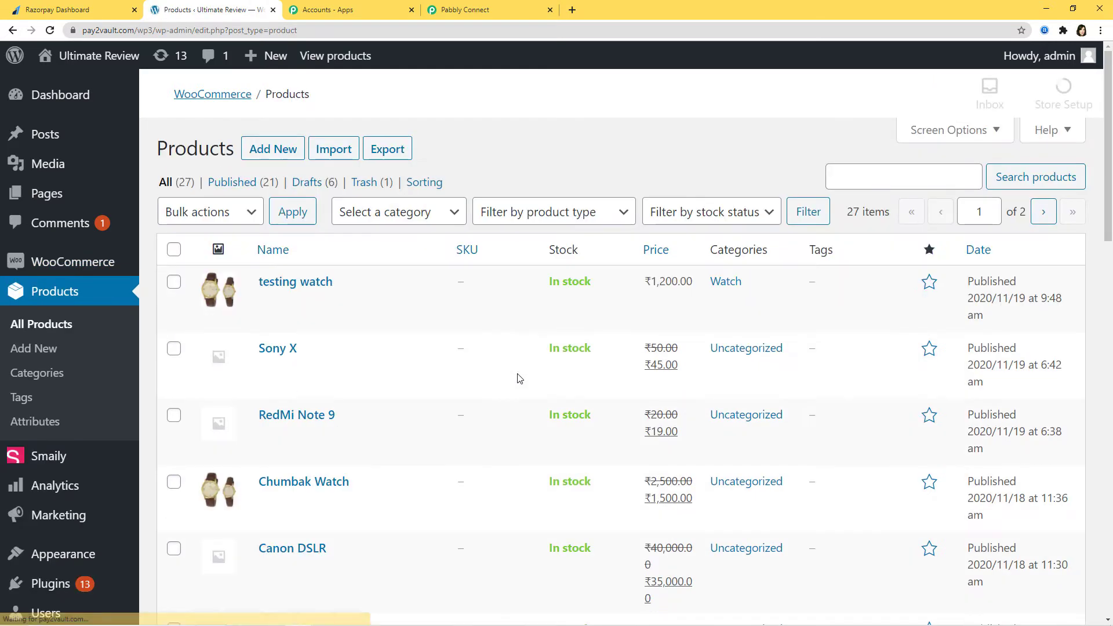
{"action": "scroll", "coordinate": [519, 378], "scroll_direction": "down", "scroll_amount": 3}
{"action": "scroll", "coordinate": [519, 378], "scroll_direction": "down", "scroll_amount": 5}
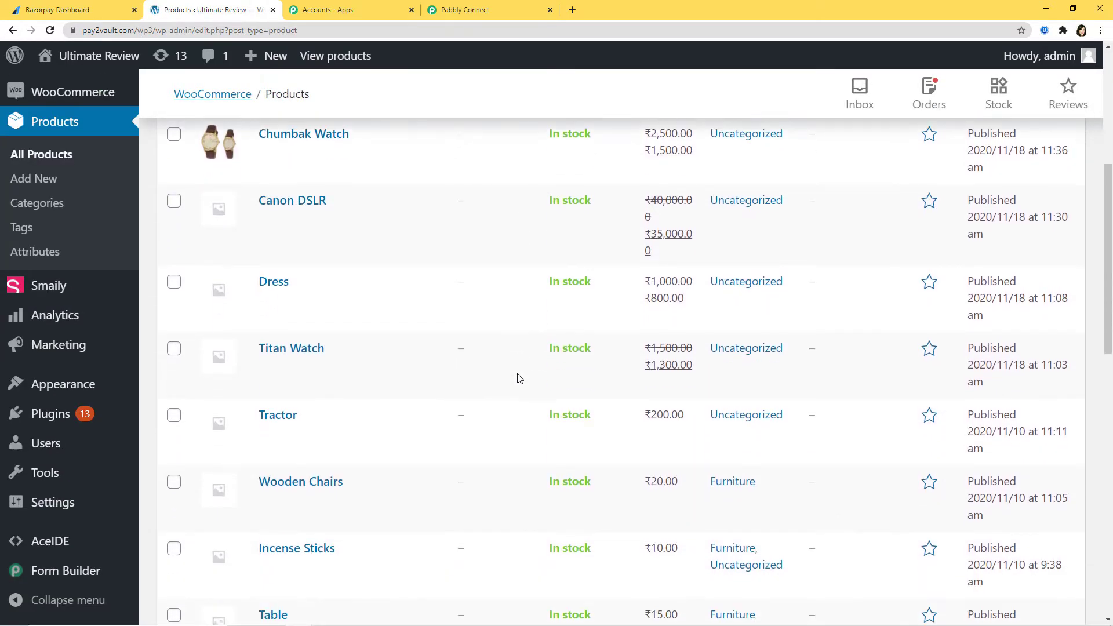
{"action": "scroll", "coordinate": [520, 378], "scroll_direction": "down", "scroll_amount": 5}
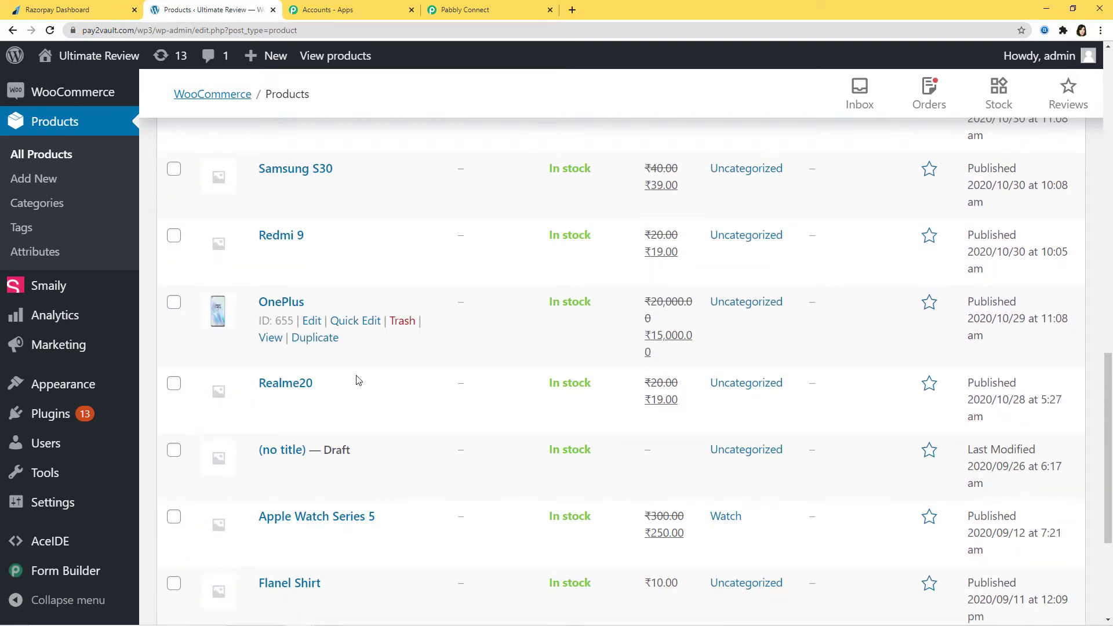
{"action": "left_click", "coordinate": [70, 10]}
Finalize and issue the Razorpay invoice vss12345 for ₹15,000.
{"action": "scroll", "coordinate": [486, 362], "scroll_direction": "down", "scroll_amount": 5}
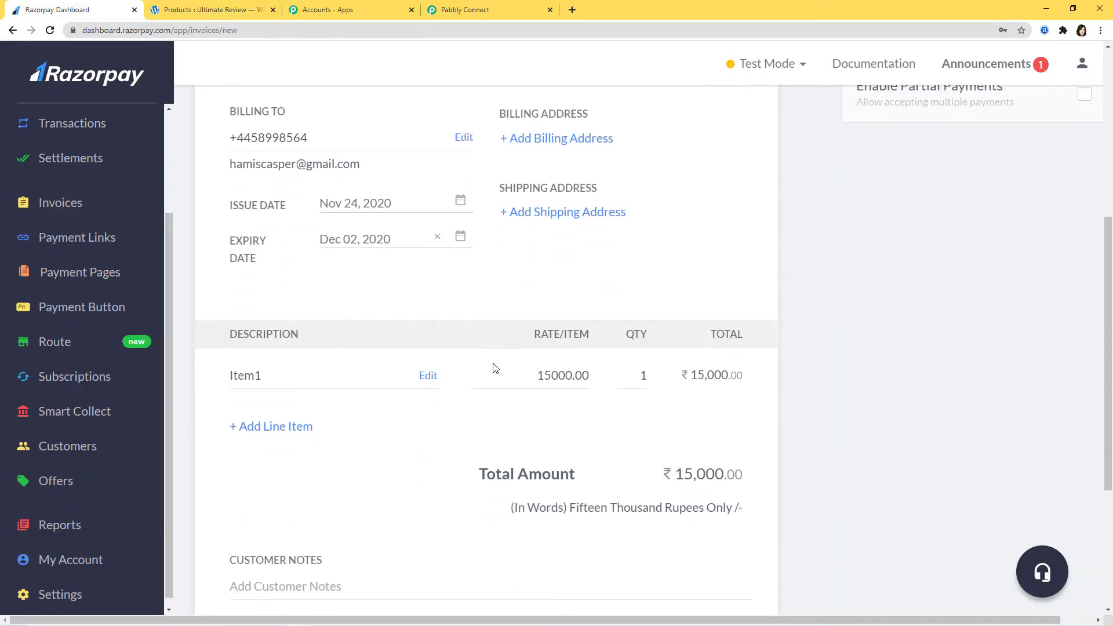
{"action": "scroll", "coordinate": [486, 483], "scroll_direction": "down", "scroll_amount": 1}
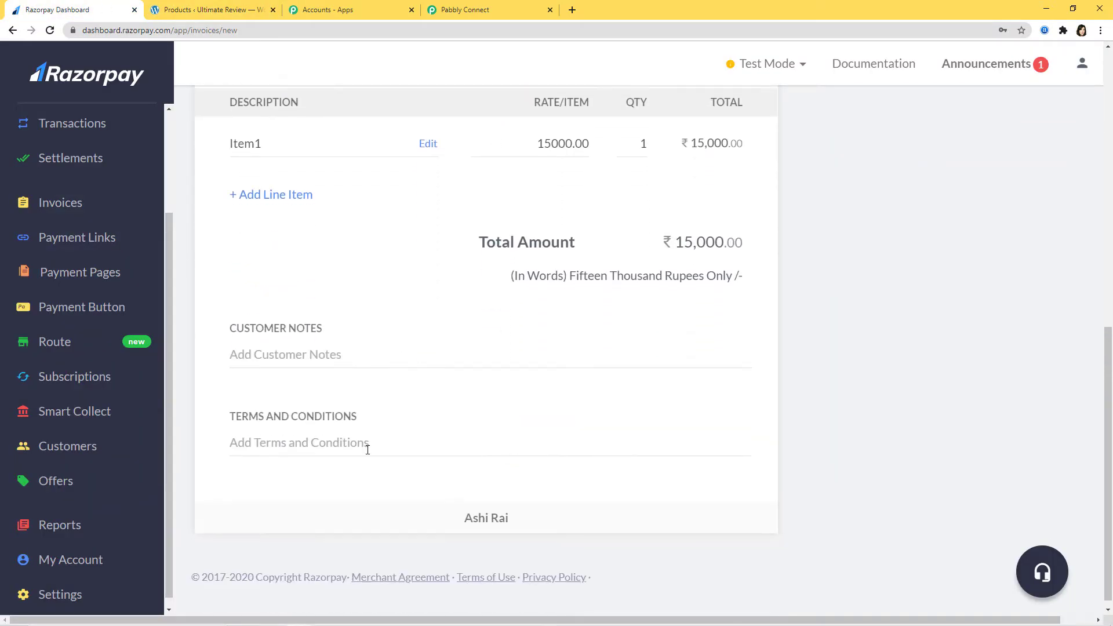
{"action": "scroll", "coordinate": [803, 547], "scroll_direction": "up", "scroll_amount": 8}
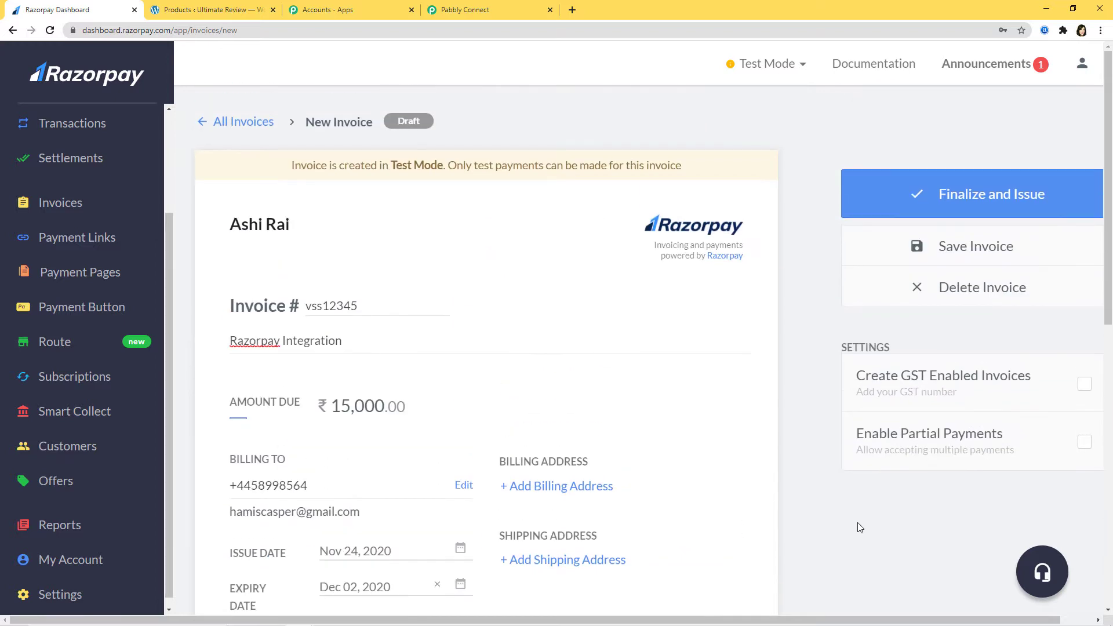
{"action": "left_click", "coordinate": [967, 197]}
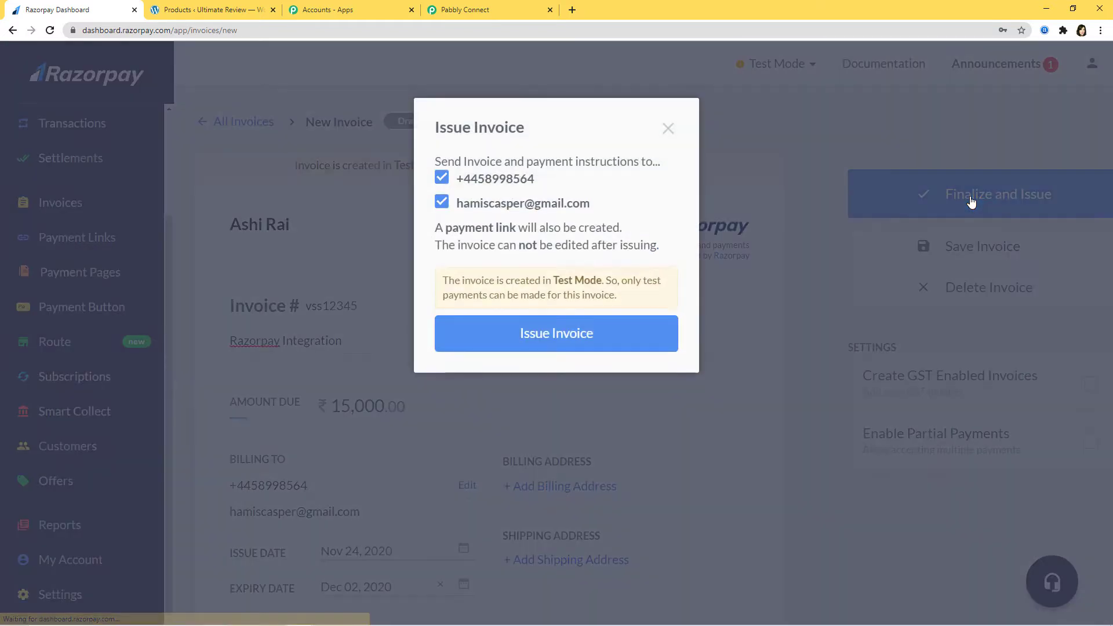
{"action": "left_click", "coordinate": [547, 347]}
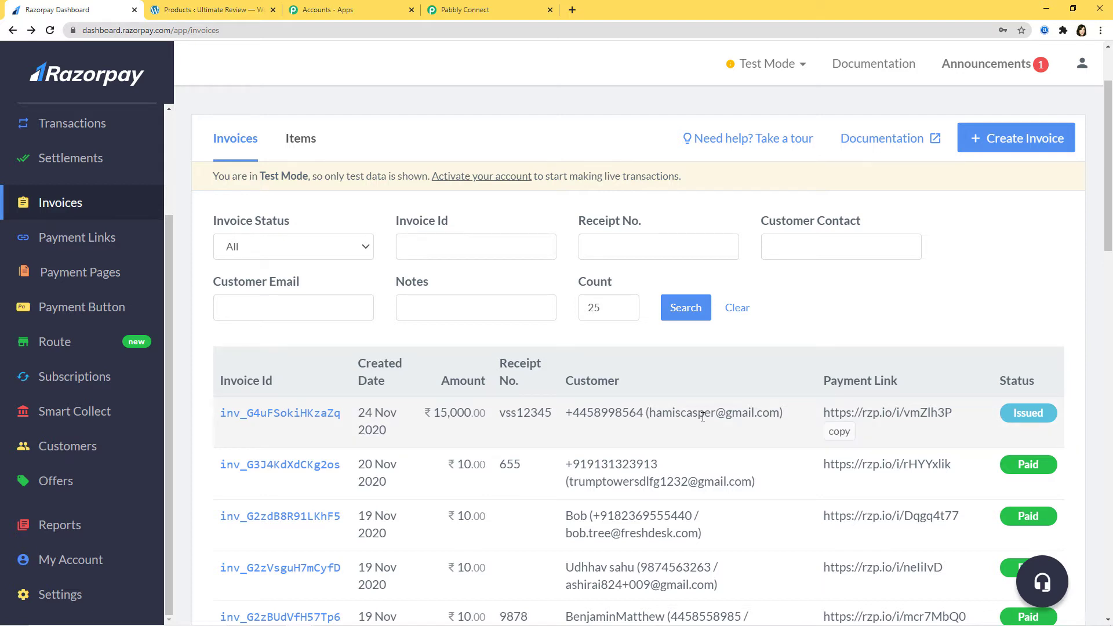
Copy the issued invoice's payment link and open a new browser tab.
{"action": "left_click", "coordinate": [314, 413]}
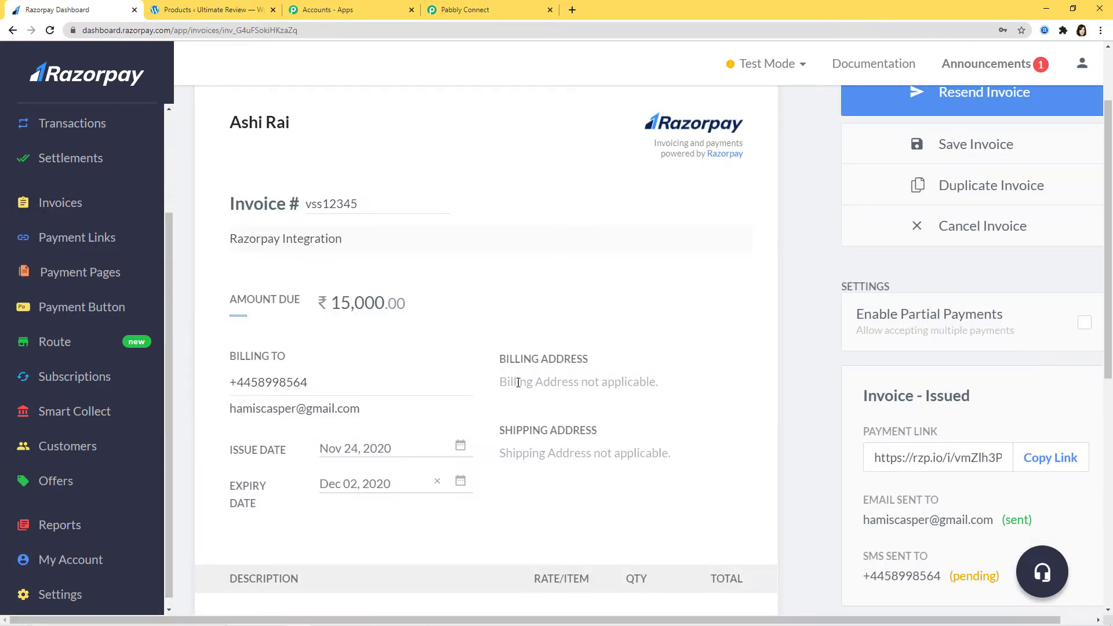
{"action": "left_click", "coordinate": [1047, 467]}
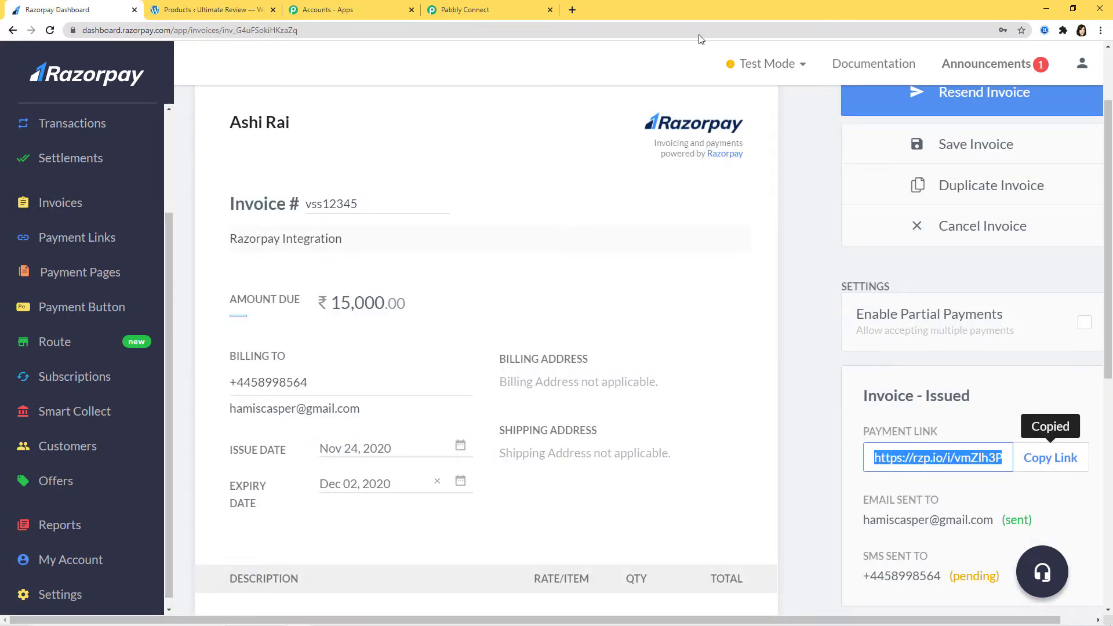
{"action": "left_click", "coordinate": [573, 10]}
{"action": "left_click", "coordinate": [380, 31]}
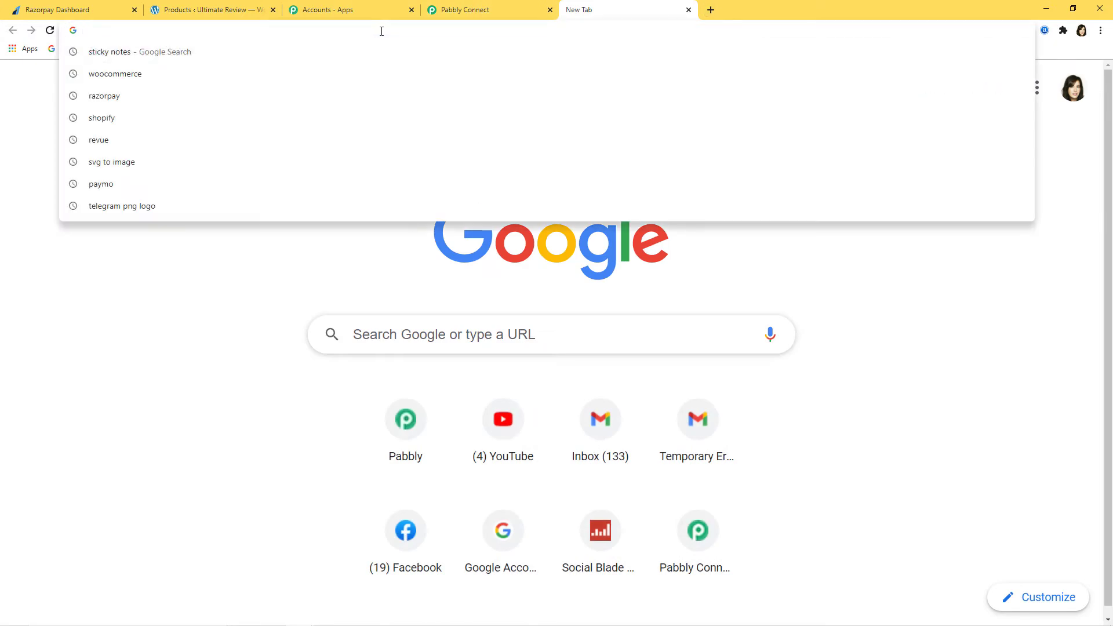
Open the invoice payment link and choose to pay the ₹15,000 by card.
{"action": "key", "text": "ctrl+v"}
{"action": "key", "text": "Return"}
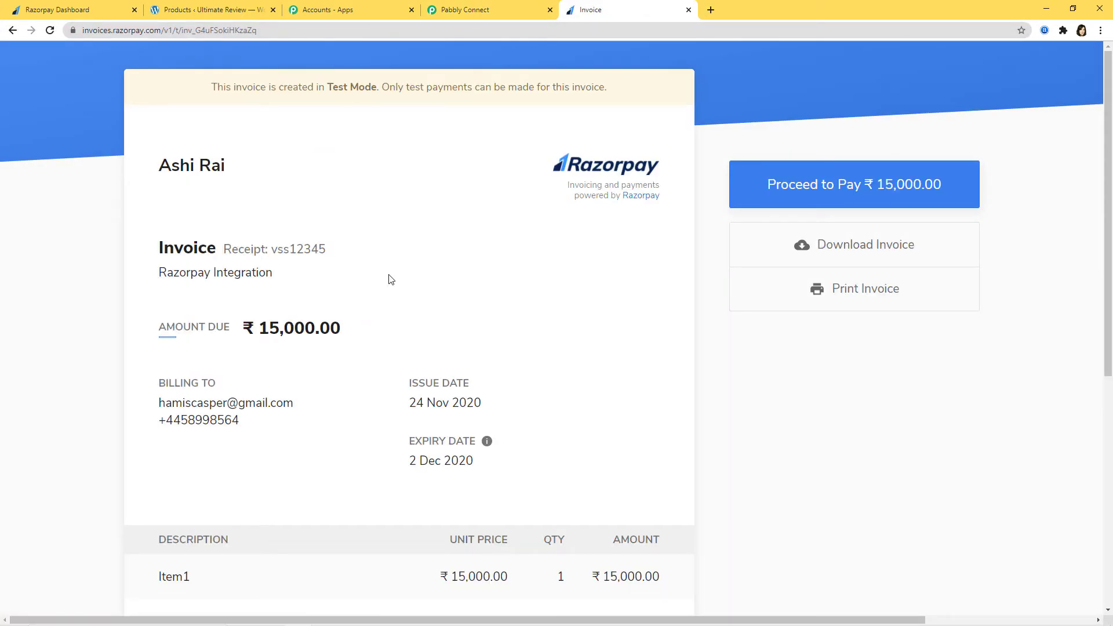
{"action": "left_click", "coordinate": [779, 163]}
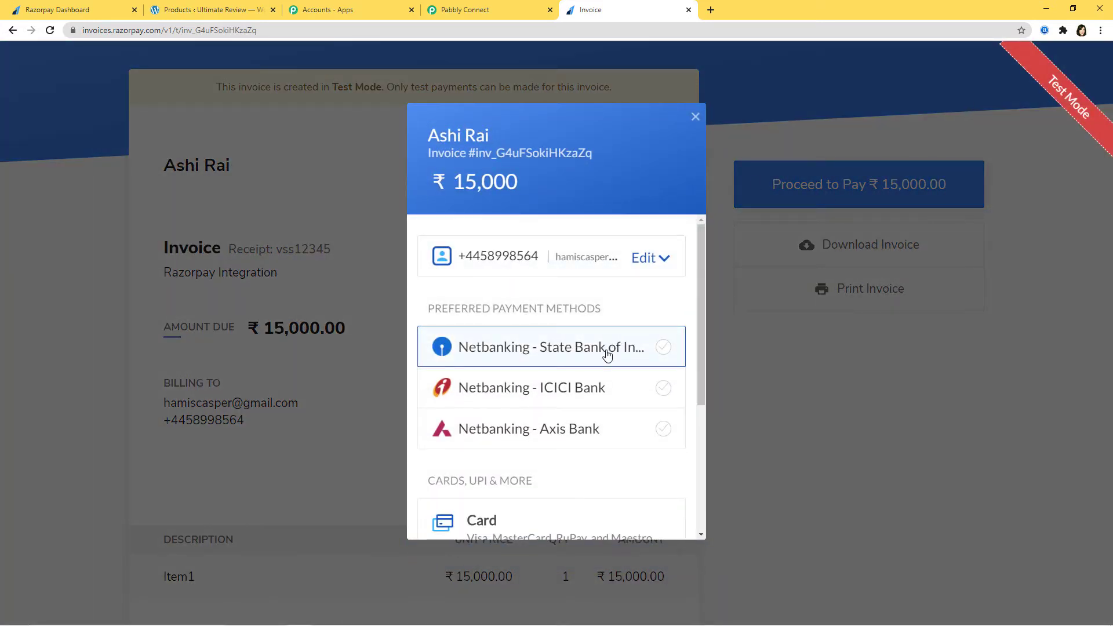
{"action": "scroll", "coordinate": [599, 424], "scroll_direction": "down", "scroll_amount": 3}
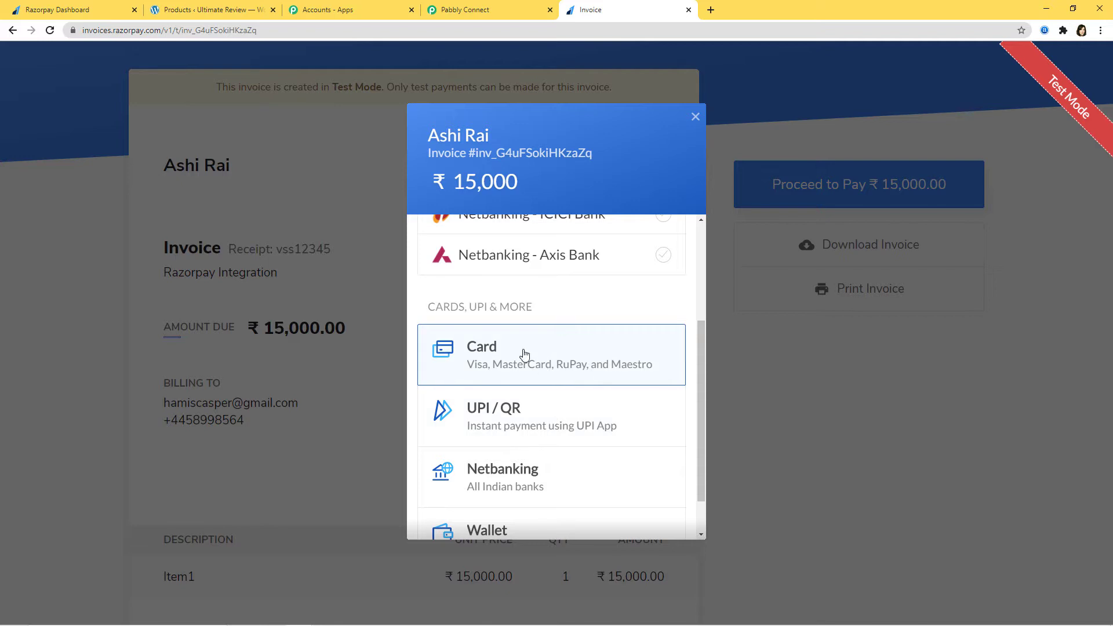
{"action": "left_click", "coordinate": [524, 356]}
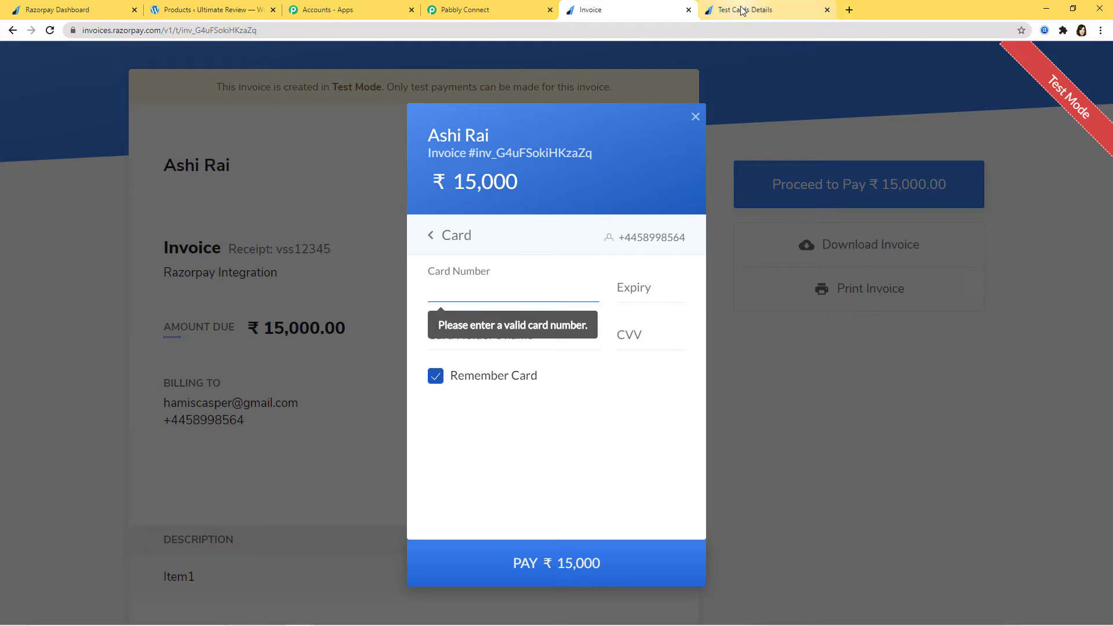
Enter the Visa test card number, the card holder's name and expiry 0235.
{"action": "left_click", "coordinate": [724, 15]}
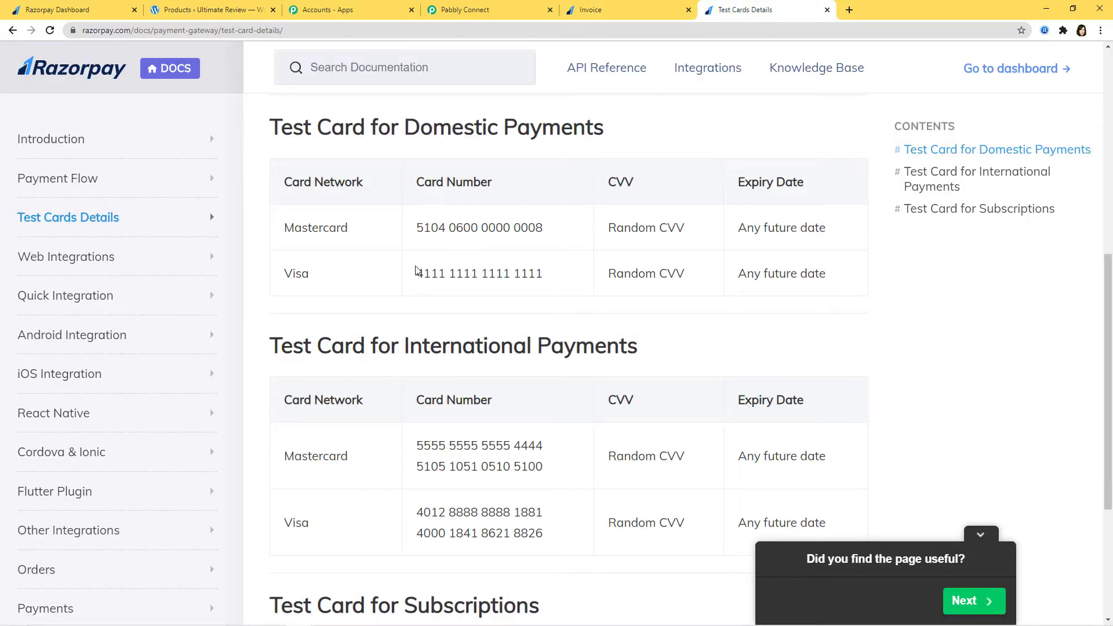
{"action": "left_click_drag", "start_coordinate": [439, 276], "coordinate": [558, 286]}
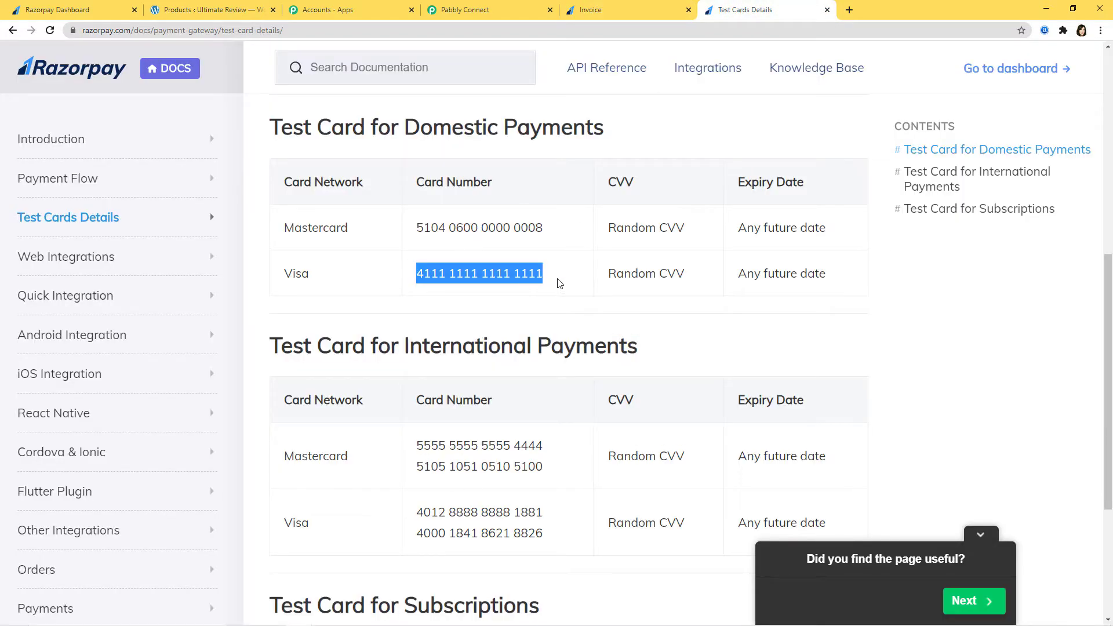
{"action": "left_click", "coordinate": [626, 10]}
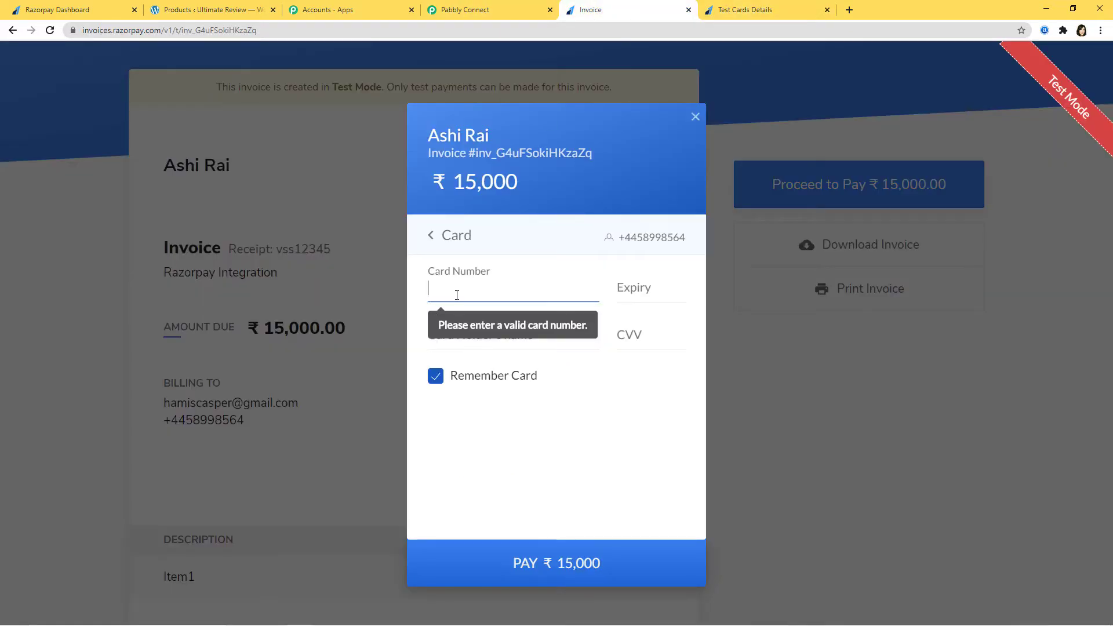
{"action": "key", "text": "ctrl+v"}
{"action": "left_click", "coordinate": [500, 330]}
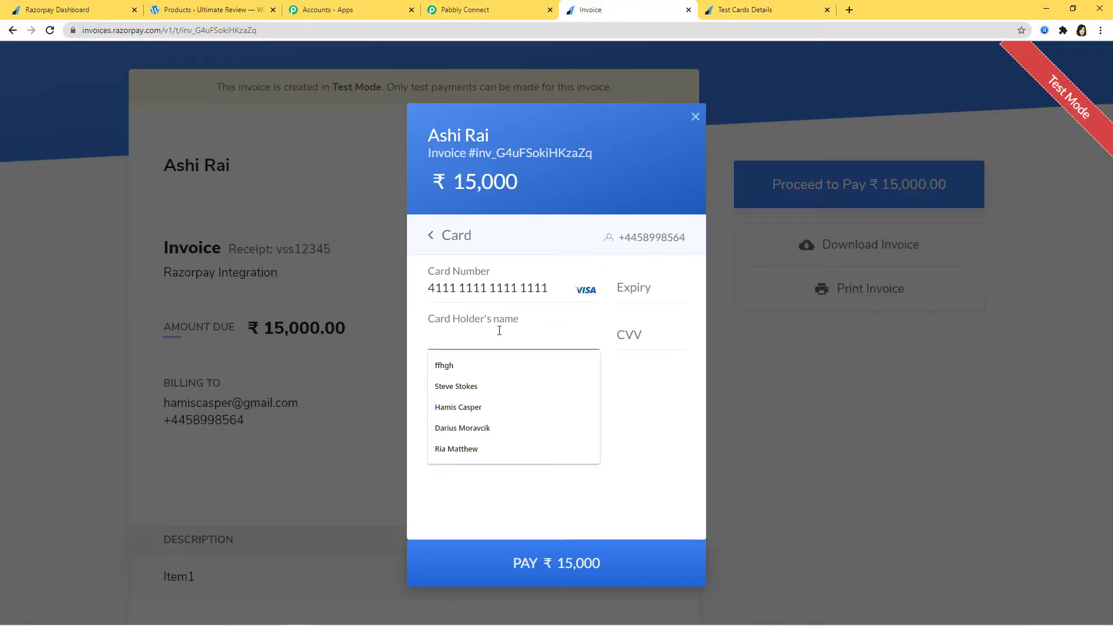
{"action": "type", "text": "Da"}
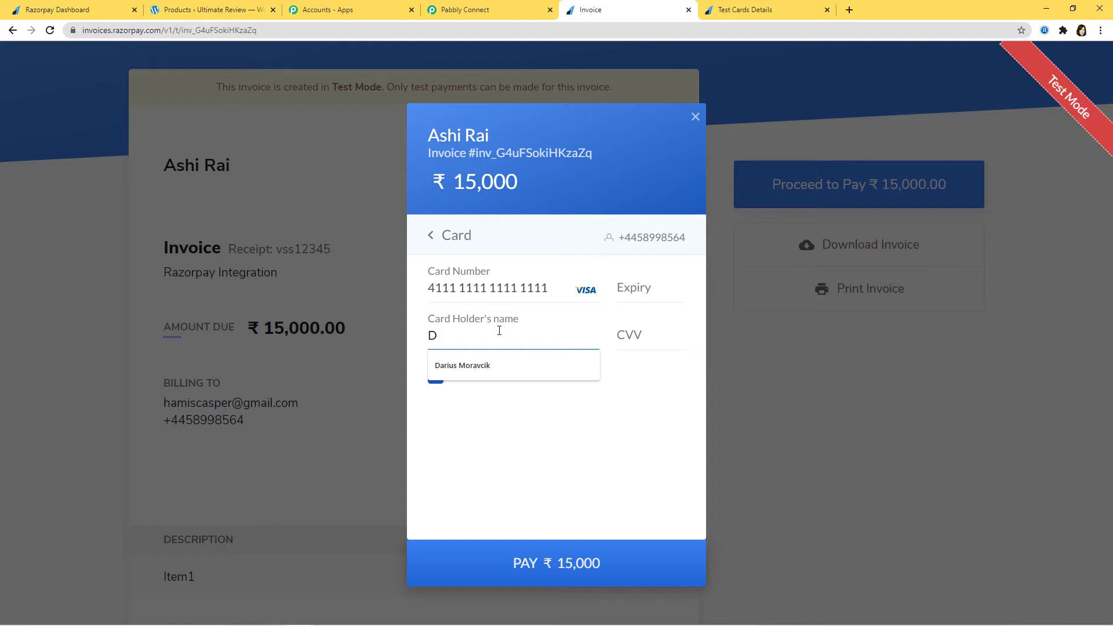
{"action": "key", "text": "BackSpace"}
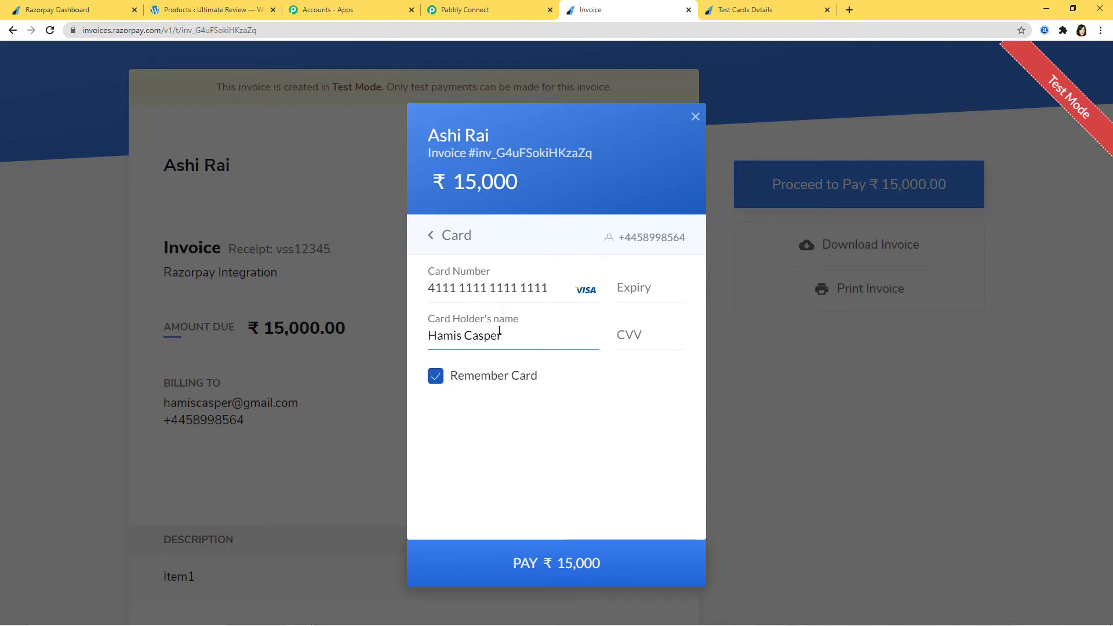
{"action": "left_click", "coordinate": [634, 288]}
{"action": "type", "text": "0235"}
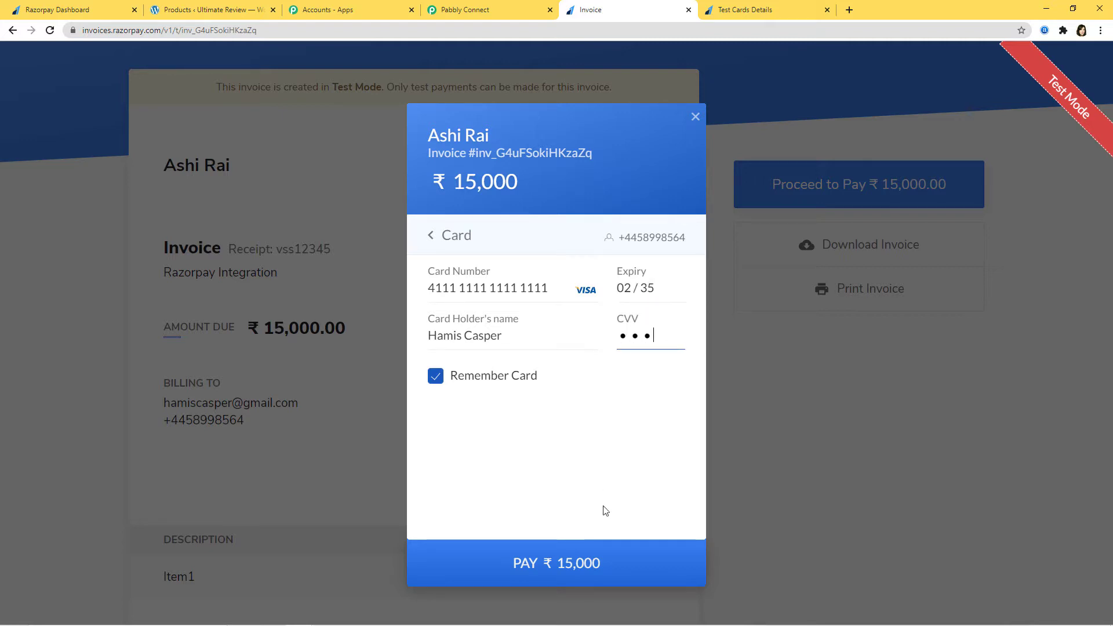
Submit the card payment, skip saving the card, and mark the payment successful.
{"action": "left_click", "coordinate": [556, 566]}
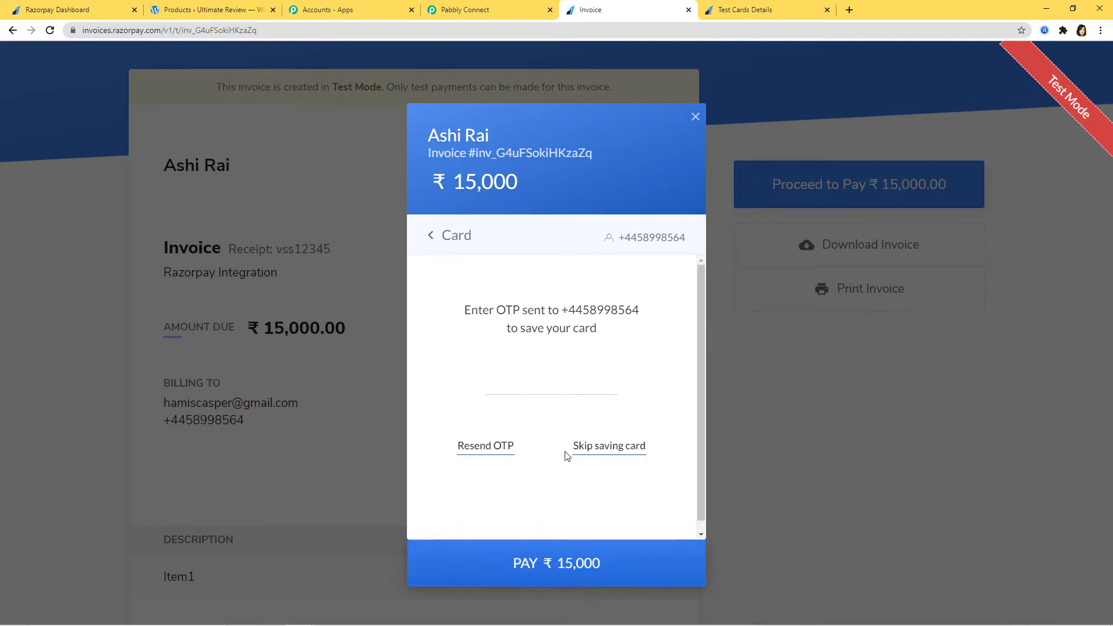
{"action": "left_click", "coordinate": [594, 450]}
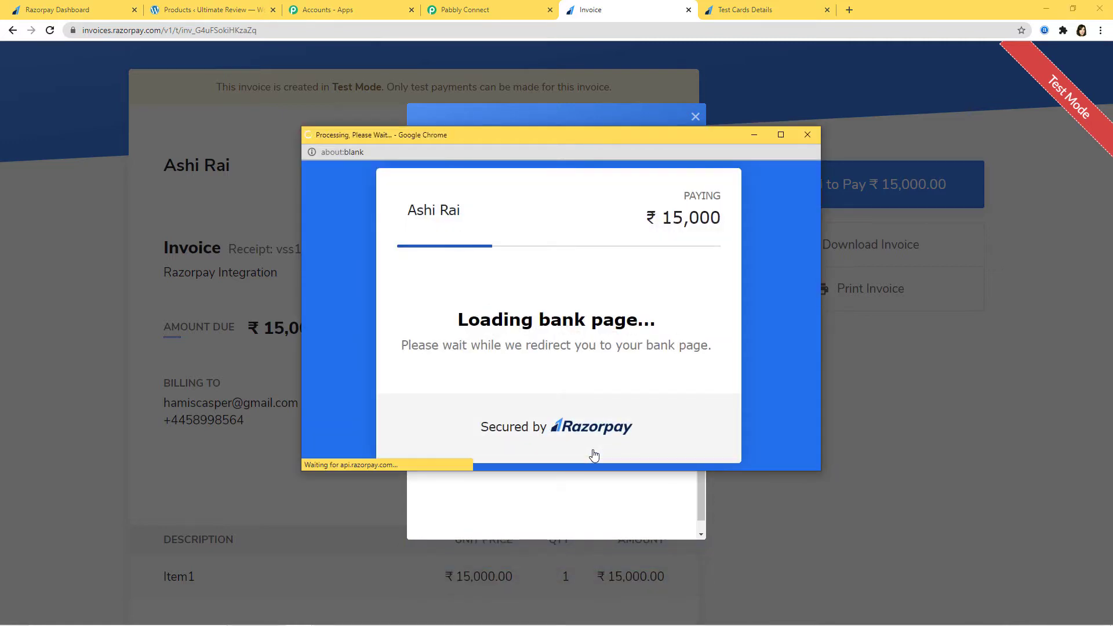
{"action": "left_click", "coordinate": [480, 433]}
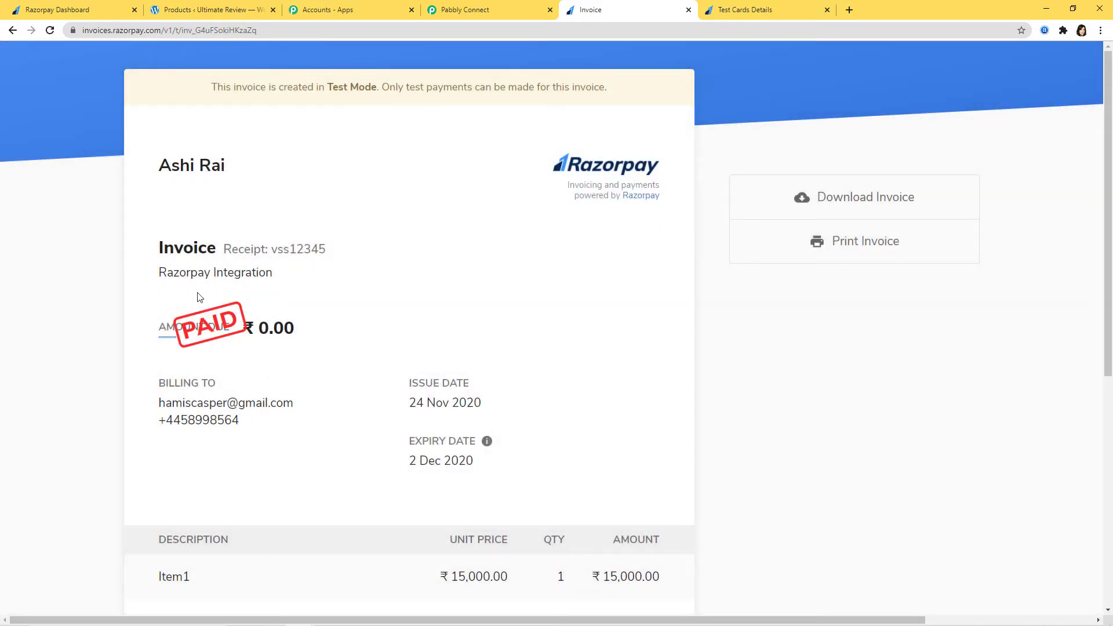
Review the invoice.paid webhook response showing the 1500000 INR payment with status captured.
{"action": "scroll", "coordinate": [460, 440], "scroll_direction": "down", "scroll_amount": 2}
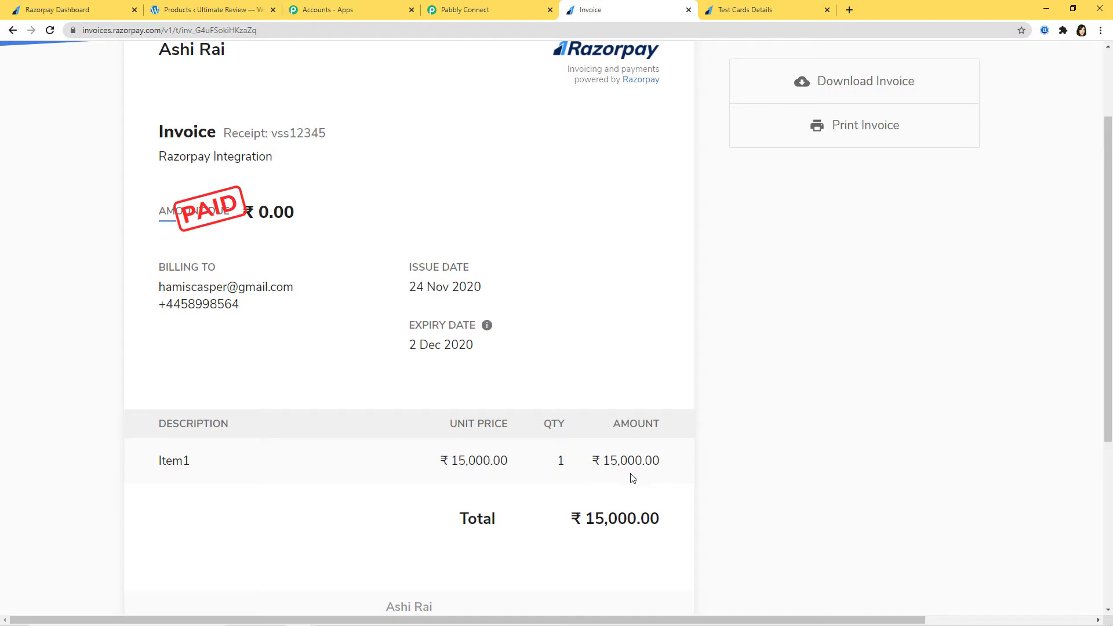
{"action": "left_click", "coordinate": [488, 13]}
{"action": "scroll", "coordinate": [997, 399], "scroll_direction": "down", "scroll_amount": 4}
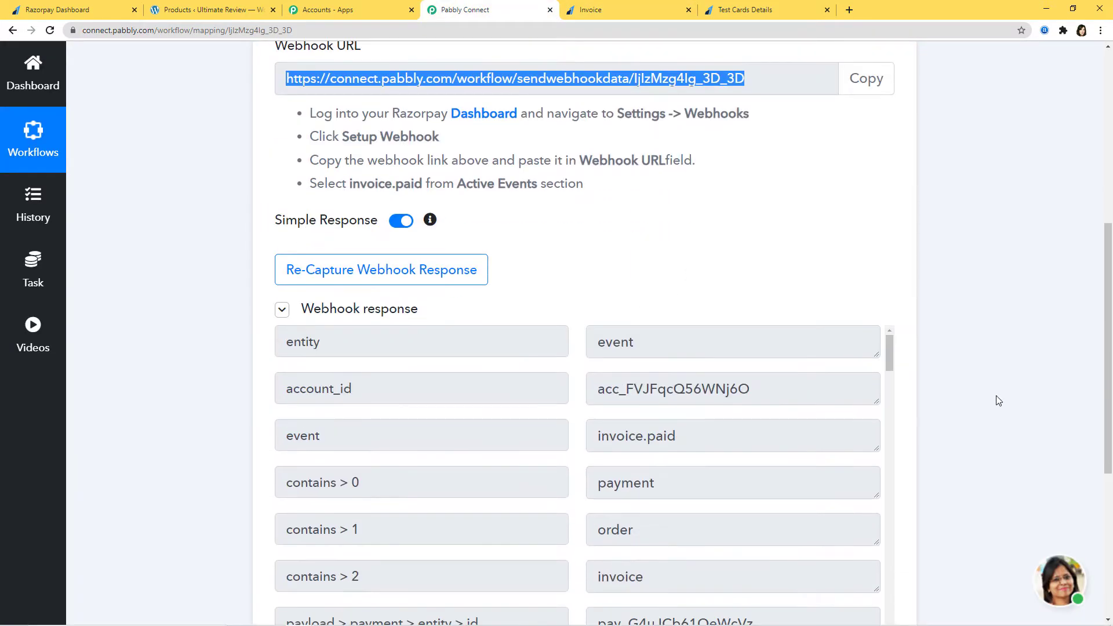
{"action": "scroll", "coordinate": [997, 401], "scroll_direction": "down", "scroll_amount": 2}
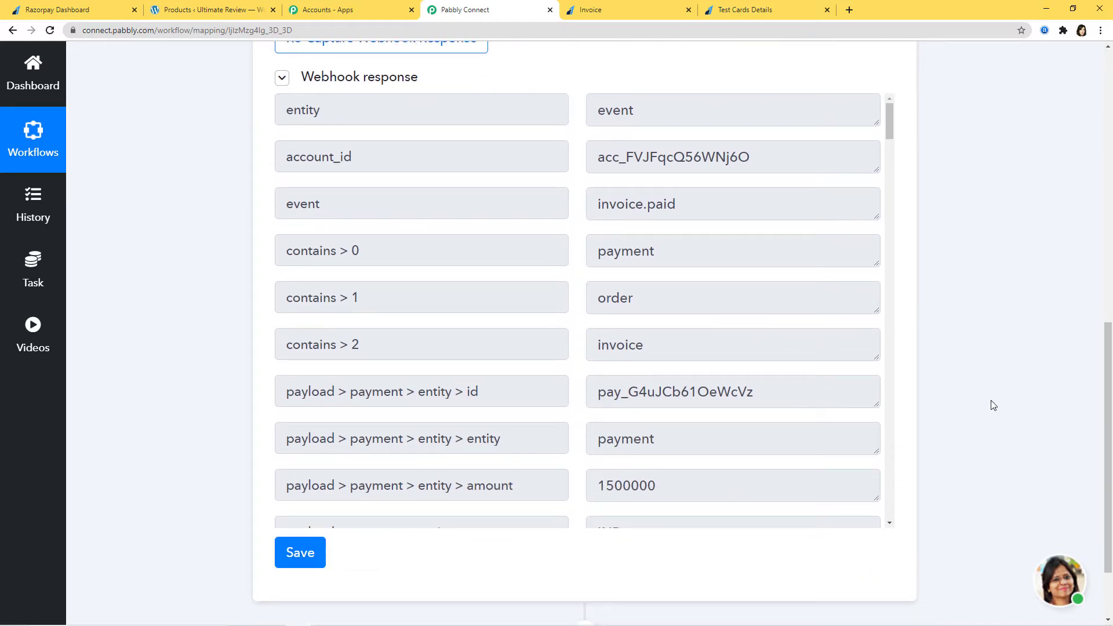
{"action": "scroll", "coordinate": [892, 370], "scroll_direction": "down", "scroll_amount": 6}
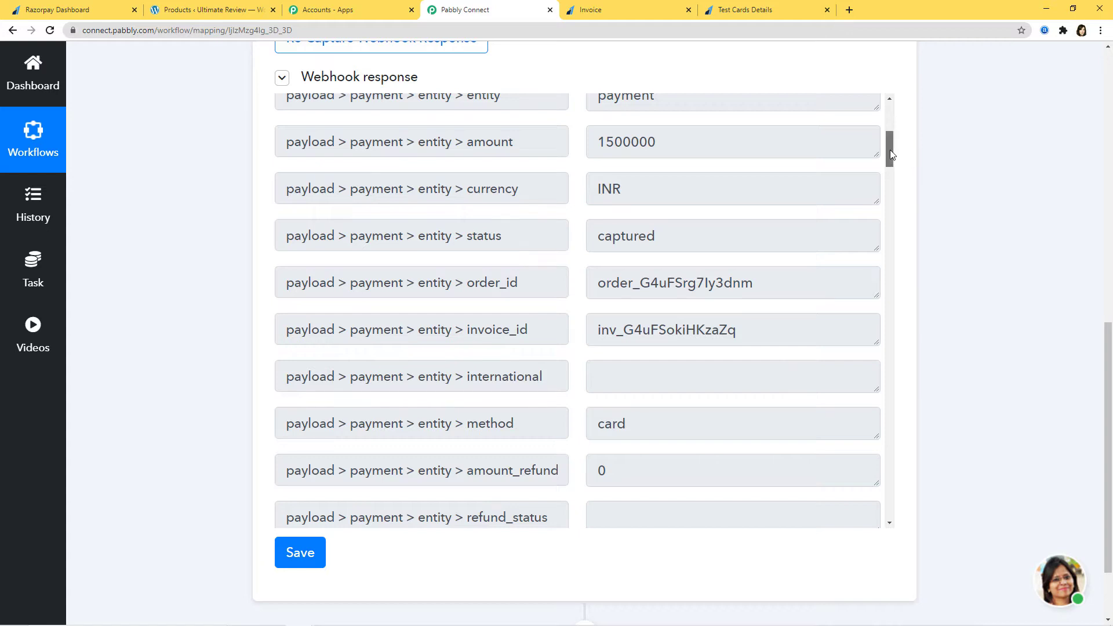
{"action": "scroll", "coordinate": [889, 150], "scroll_direction": "up", "scroll_amount": 1}
{"action": "left_click", "coordinate": [619, 12]}
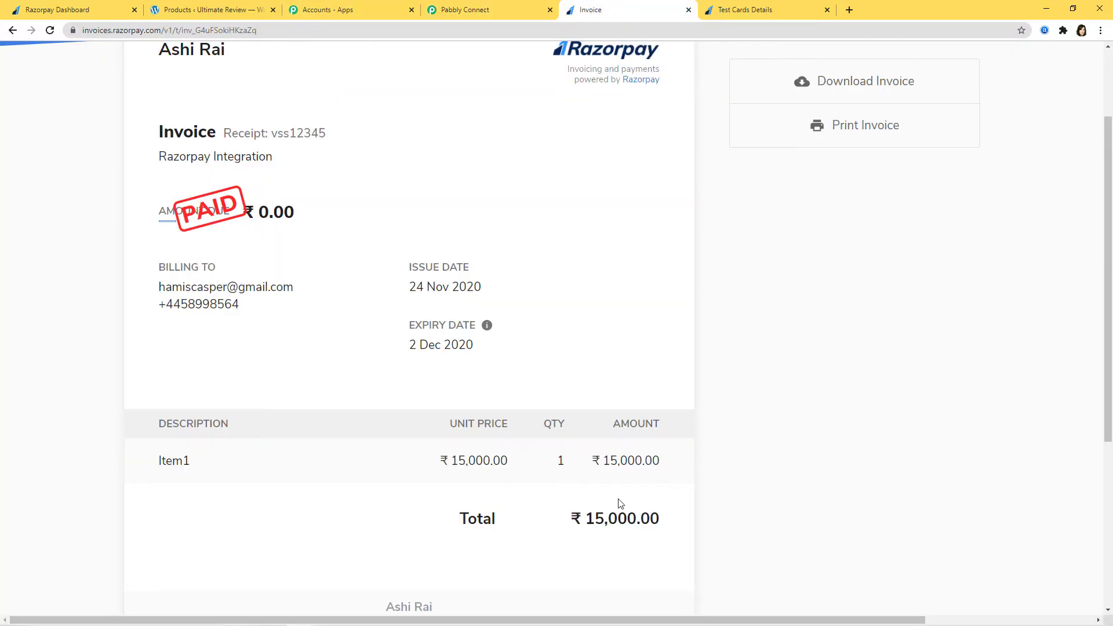
{"action": "left_click", "coordinate": [490, 10]}
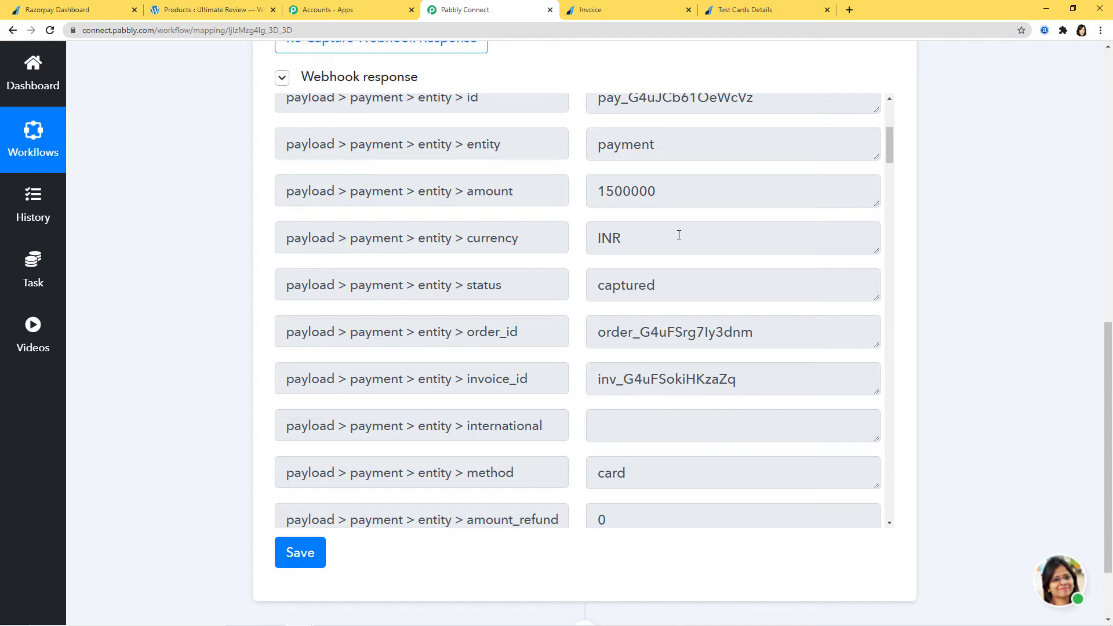
{"action": "scroll", "coordinate": [1003, 301], "scroll_direction": "down", "scroll_amount": 2}
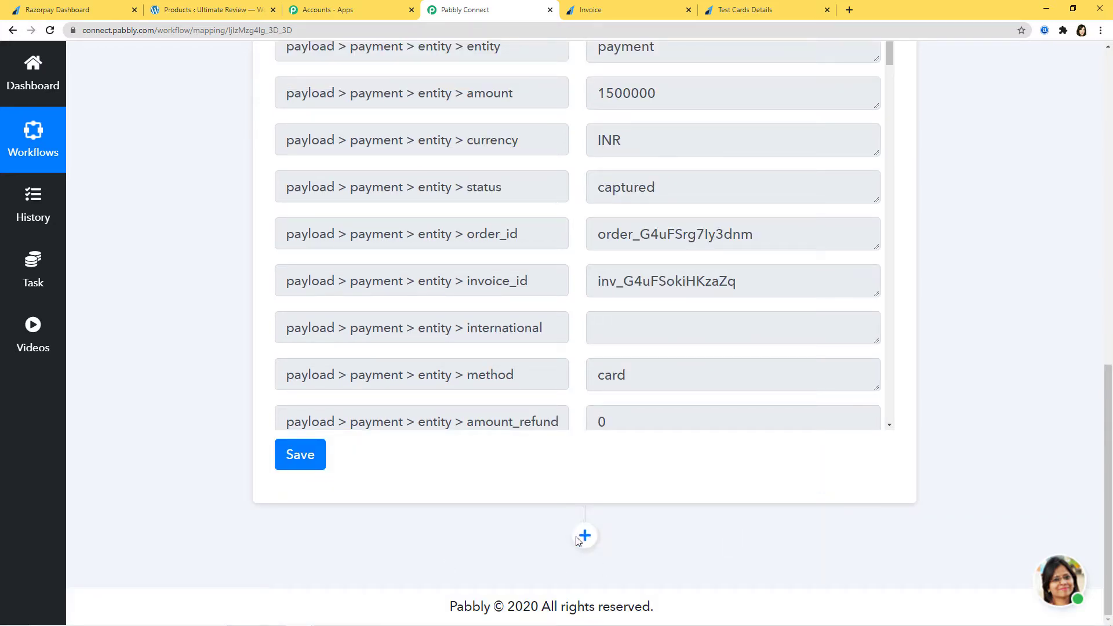
Save the Razorpay trigger and add an action step using the API app with GET.
{"action": "left_click", "coordinate": [301, 459]}
{"action": "left_click", "coordinate": [550, 436]}
{"action": "left_click", "coordinate": [586, 538]}
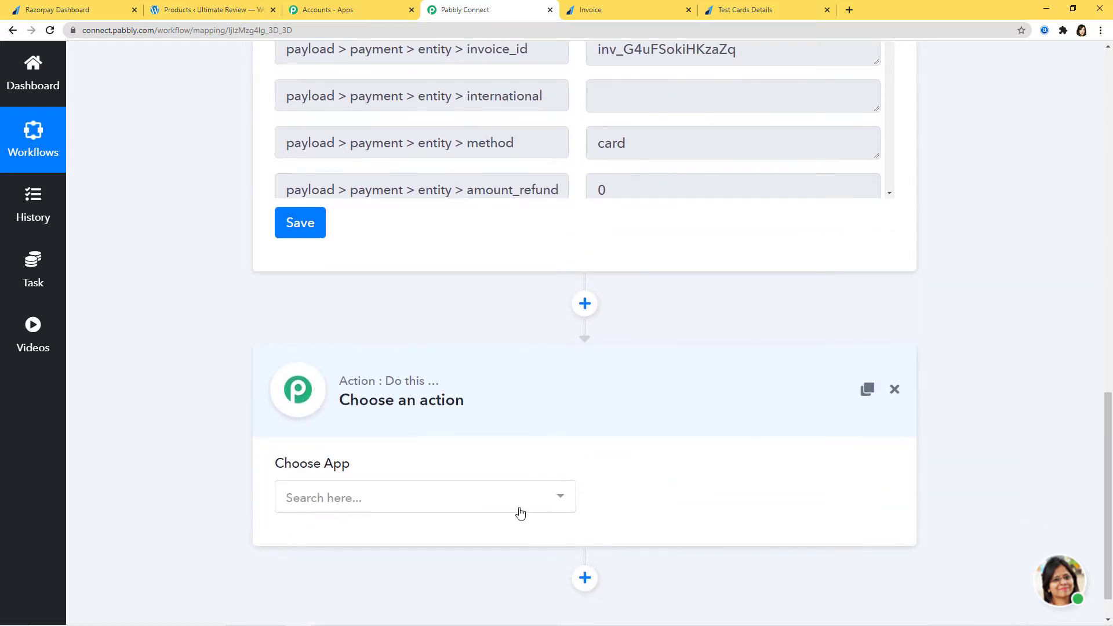
{"action": "left_click", "coordinate": [520, 514]}
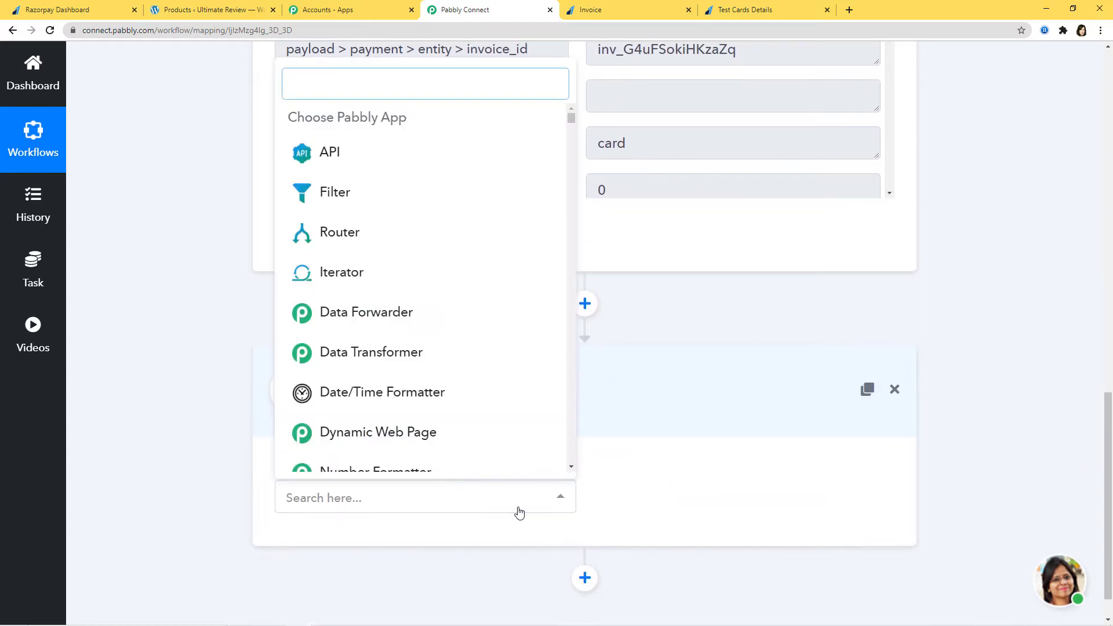
{"action": "type", "text": "api"}
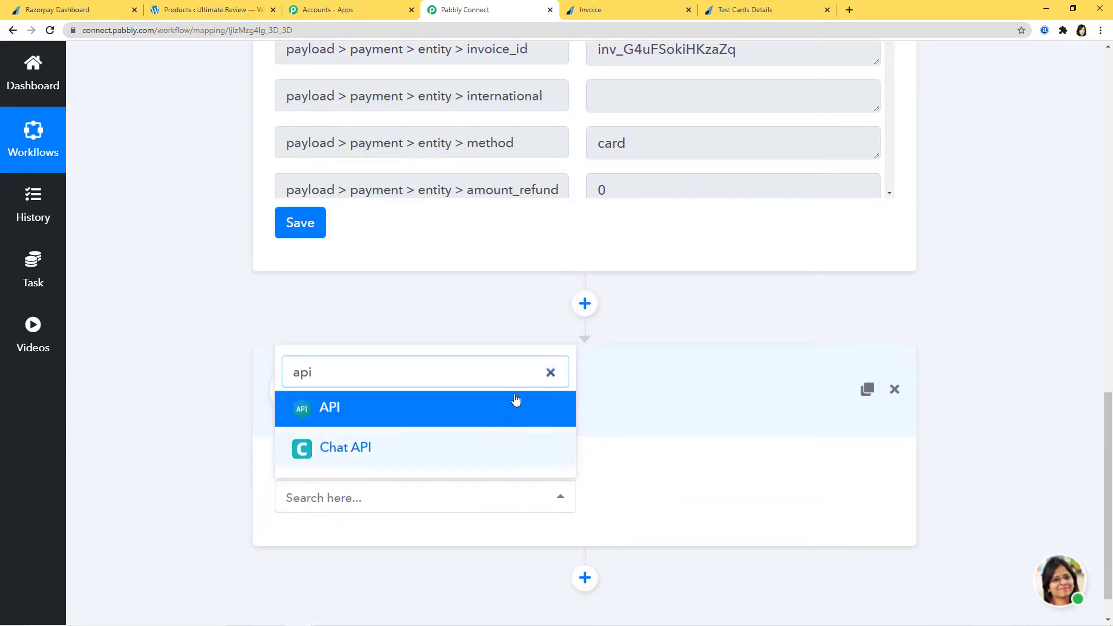
{"action": "left_click", "coordinate": [499, 409]}
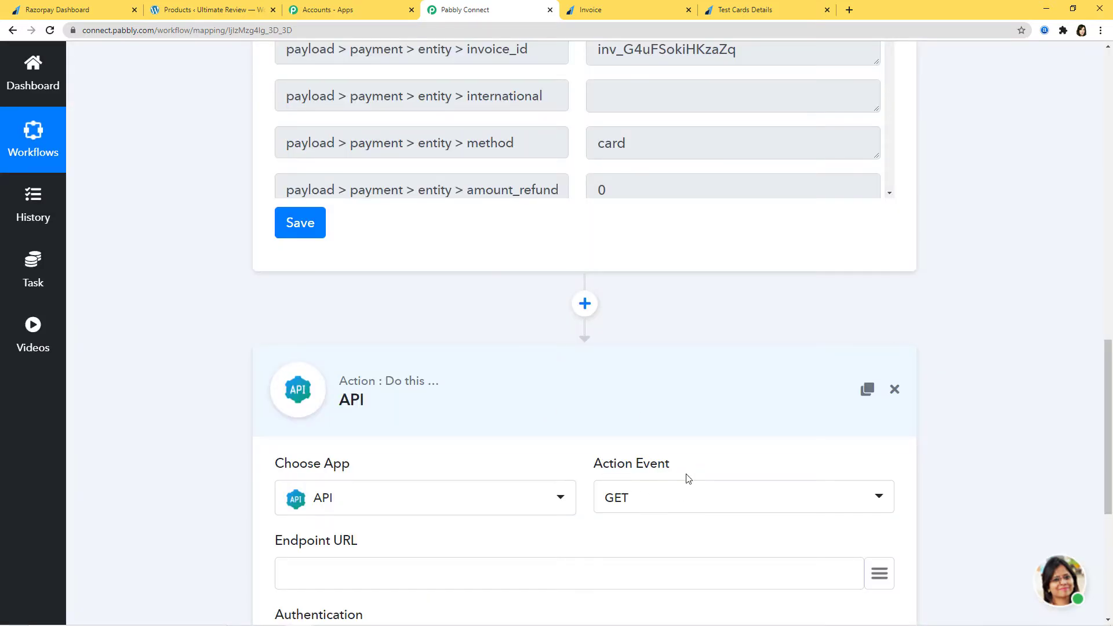
{"action": "scroll", "coordinate": [708, 534], "scroll_direction": "down", "scroll_amount": 2}
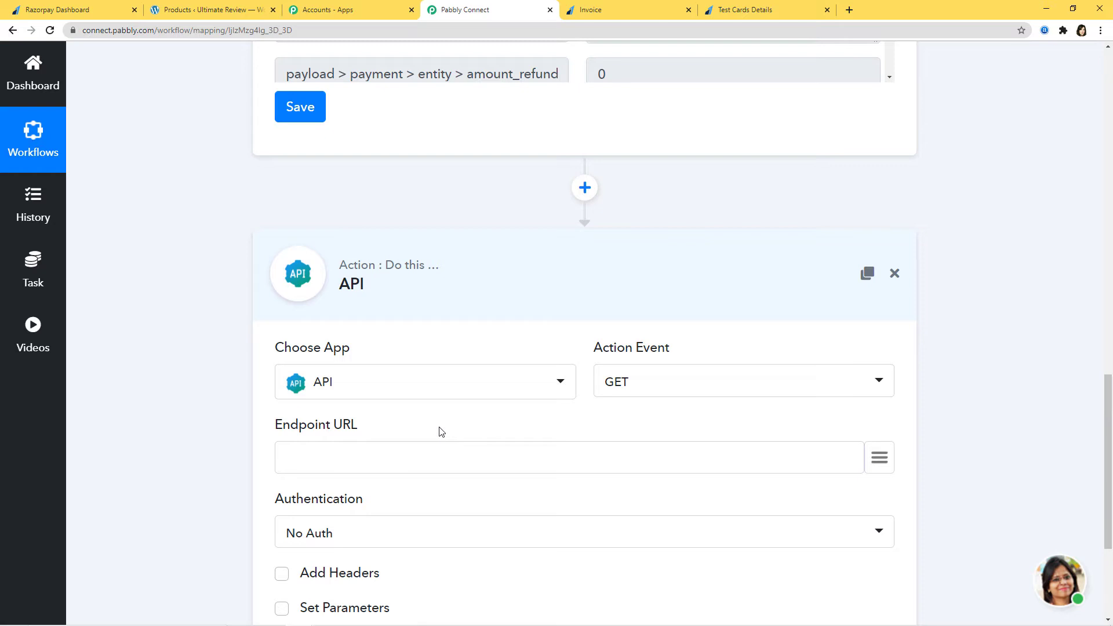
{"action": "mouse_move", "coordinate": [495, 613]}
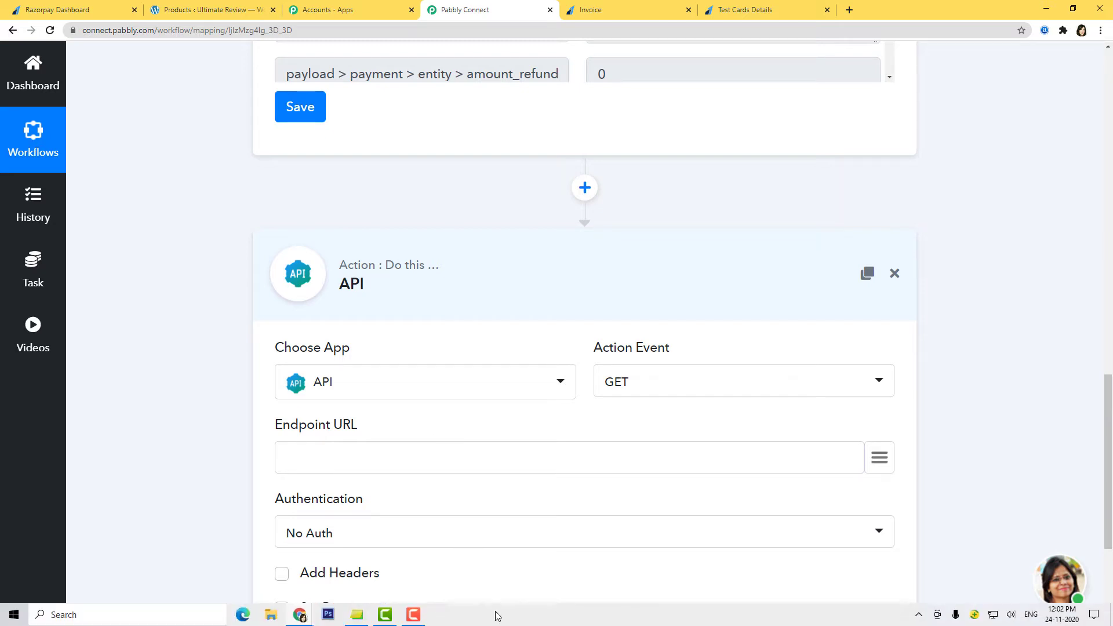
{"action": "left_click", "coordinate": [357, 616]}
{"action": "left_click_drag", "start_coordinate": [1012, 190], "coordinate": [940, 176]}
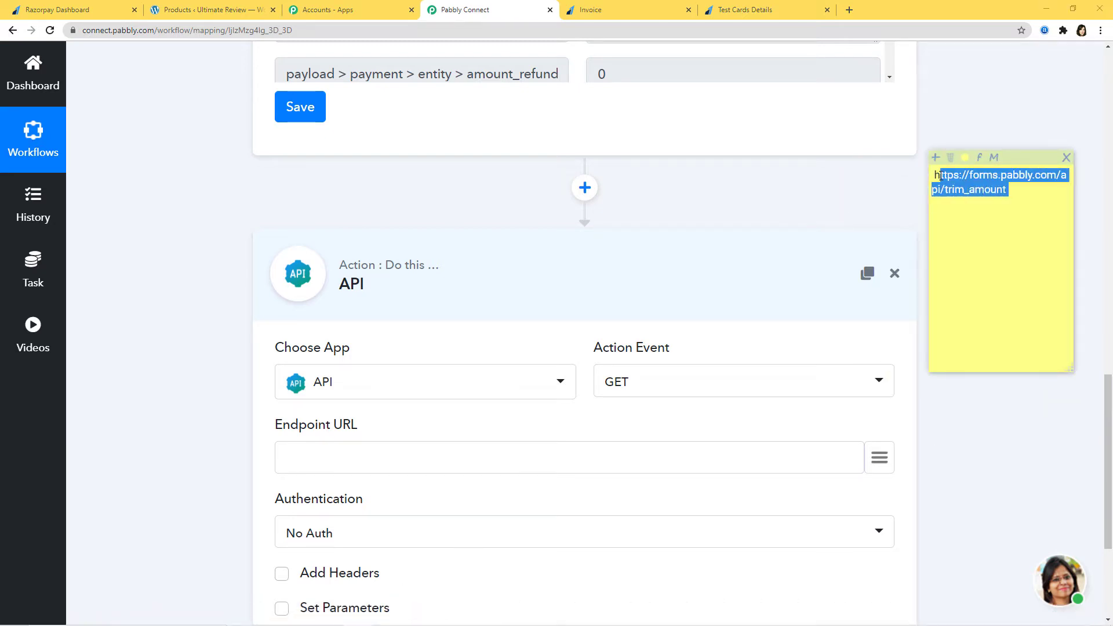
{"action": "left_click", "coordinate": [641, 472]}
{"action": "type", "text": "https://forms.pabbly.com/api/trim_amount"}
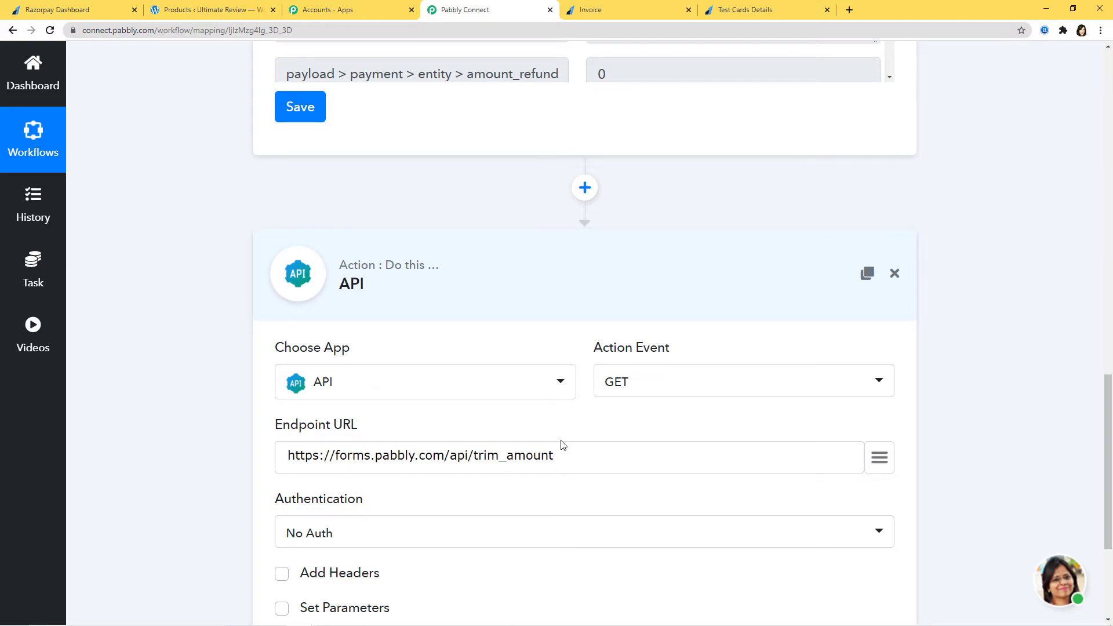
{"action": "scroll", "coordinate": [562, 445], "scroll_direction": "down", "scroll_amount": 3}
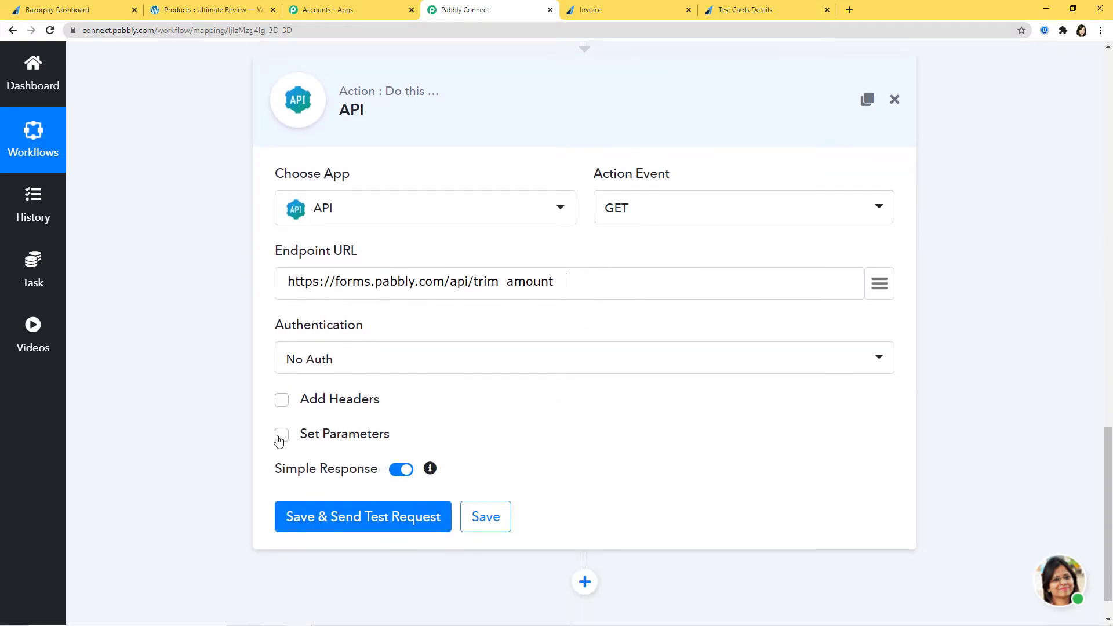
Add an amount parameter mapped to the order amount 1500000 and send a test request.
{"action": "left_click", "coordinate": [281, 436]}
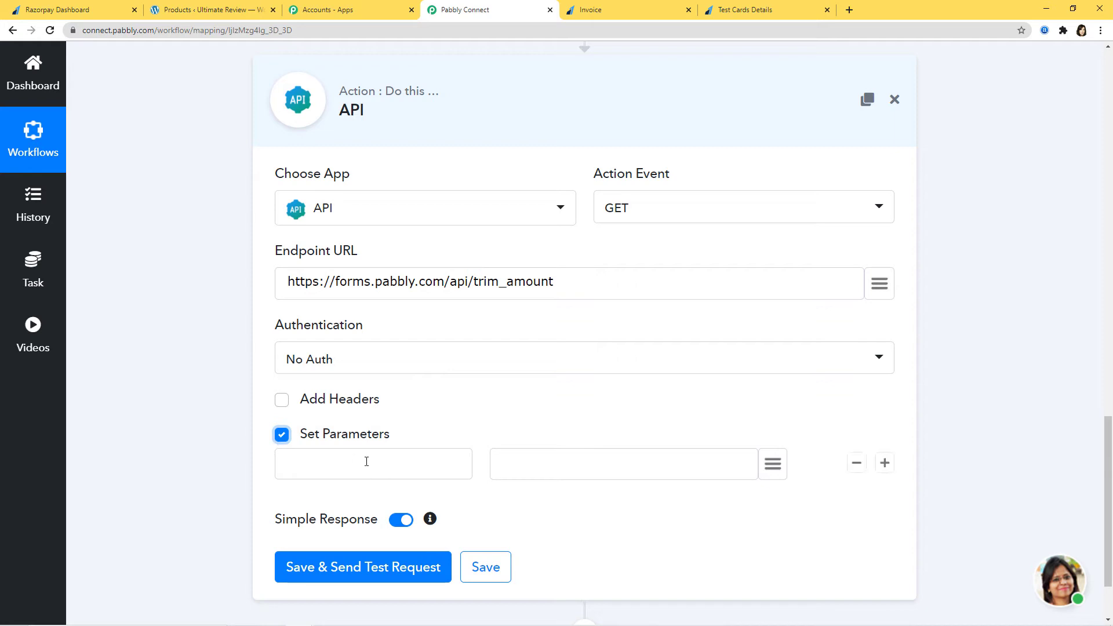
{"action": "left_click", "coordinate": [366, 462]}
{"action": "left_click", "coordinate": [306, 497]}
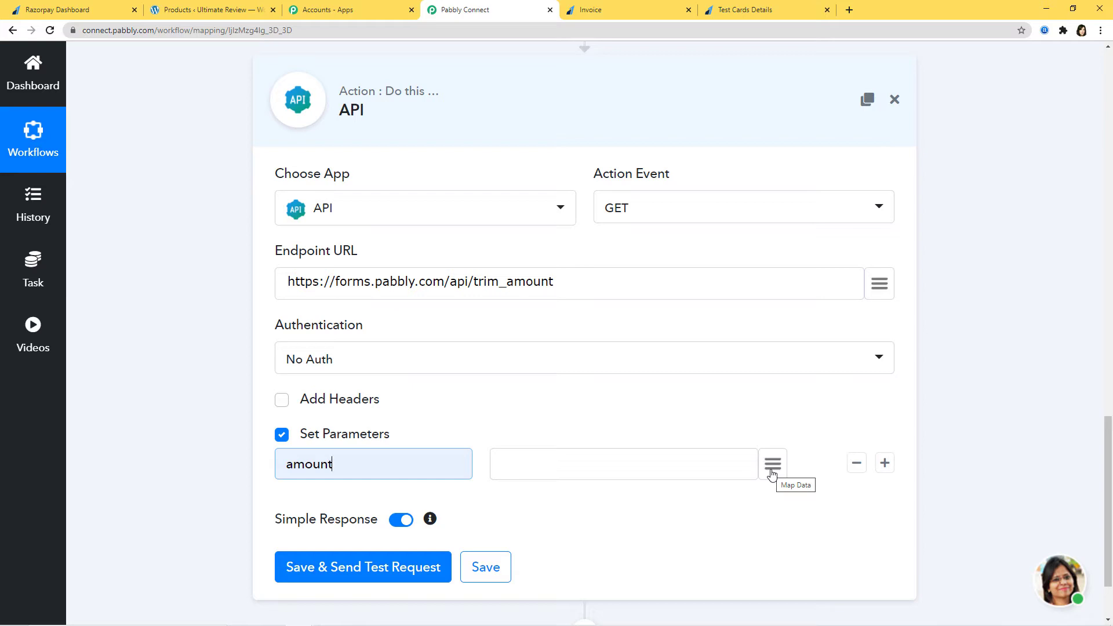
{"action": "left_click", "coordinate": [771, 473]}
{"action": "scroll", "coordinate": [618, 281], "scroll_direction": "down", "scroll_amount": 3}
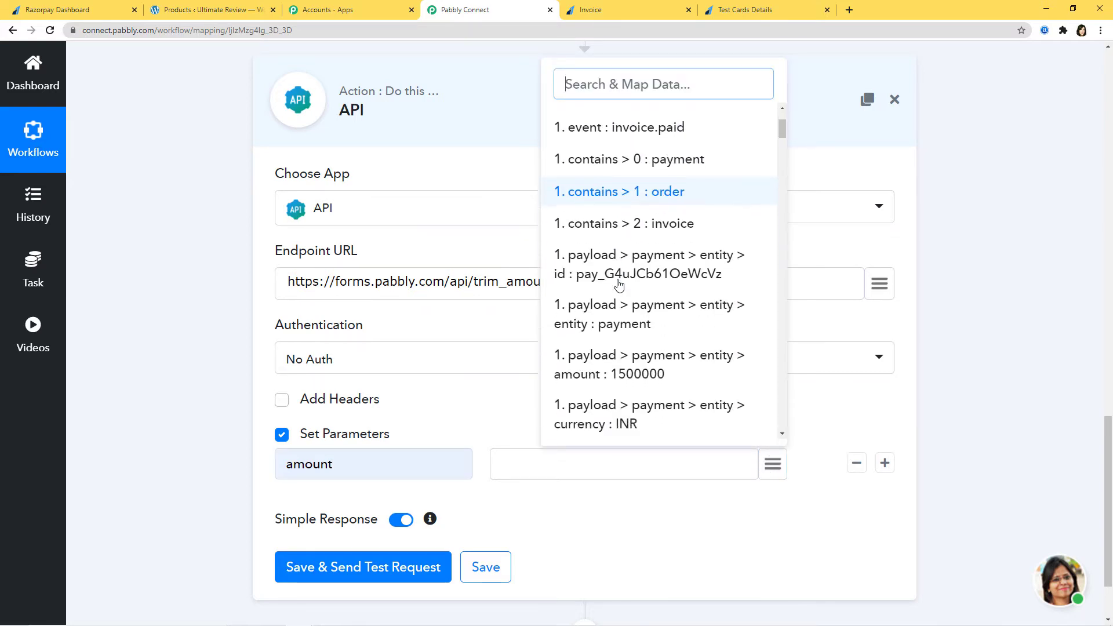
{"action": "scroll", "coordinate": [619, 281], "scroll_direction": "down", "scroll_amount": 20}
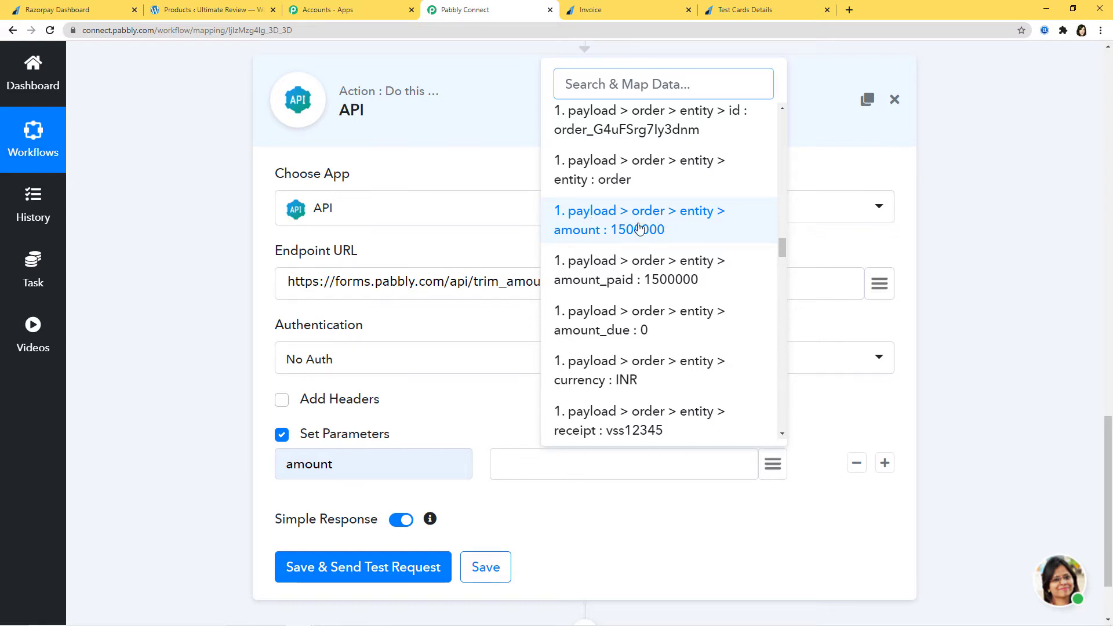
{"action": "left_click", "coordinate": [640, 228]}
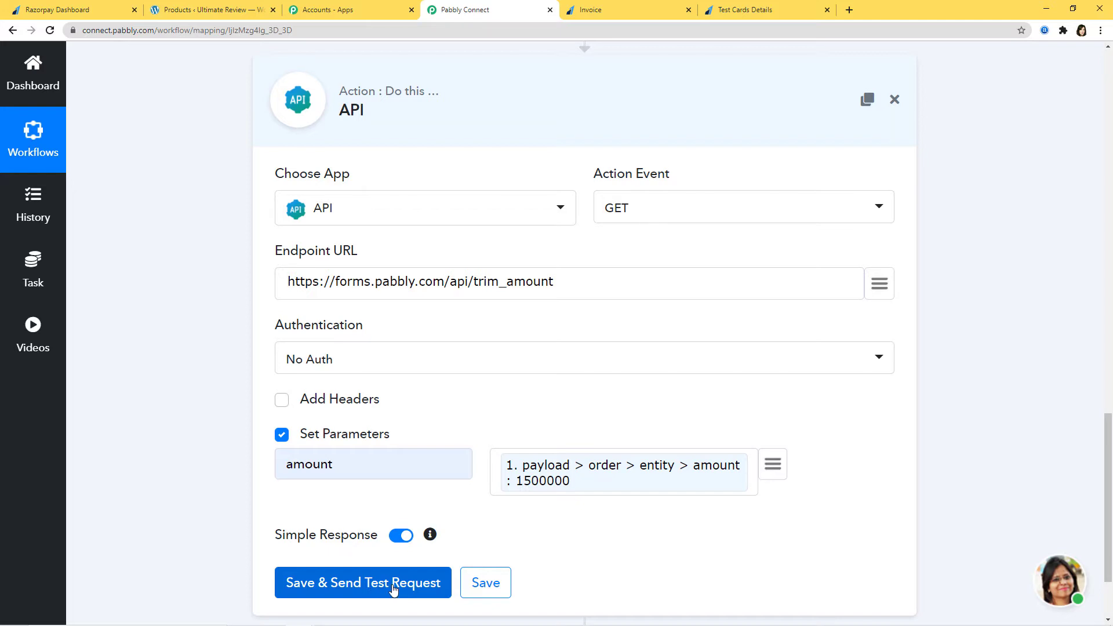
{"action": "left_click", "coordinate": [390, 583]}
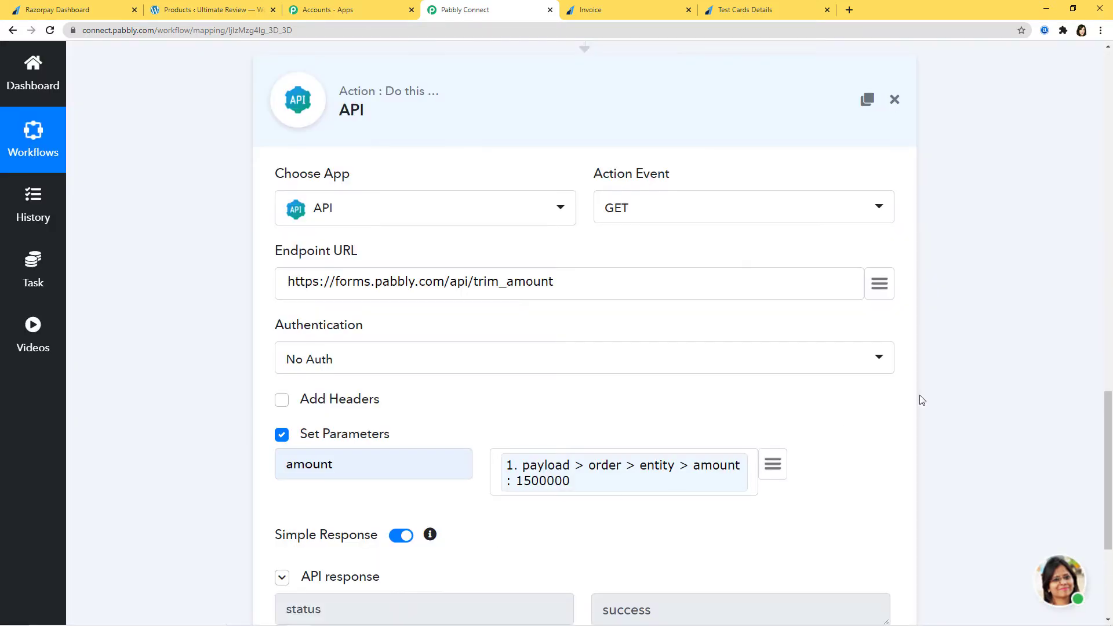
Confirm the API returned amount 15000 matching the invoice, and save the API step.
{"action": "scroll", "coordinate": [922, 400], "scroll_direction": "down", "scroll_amount": 4}
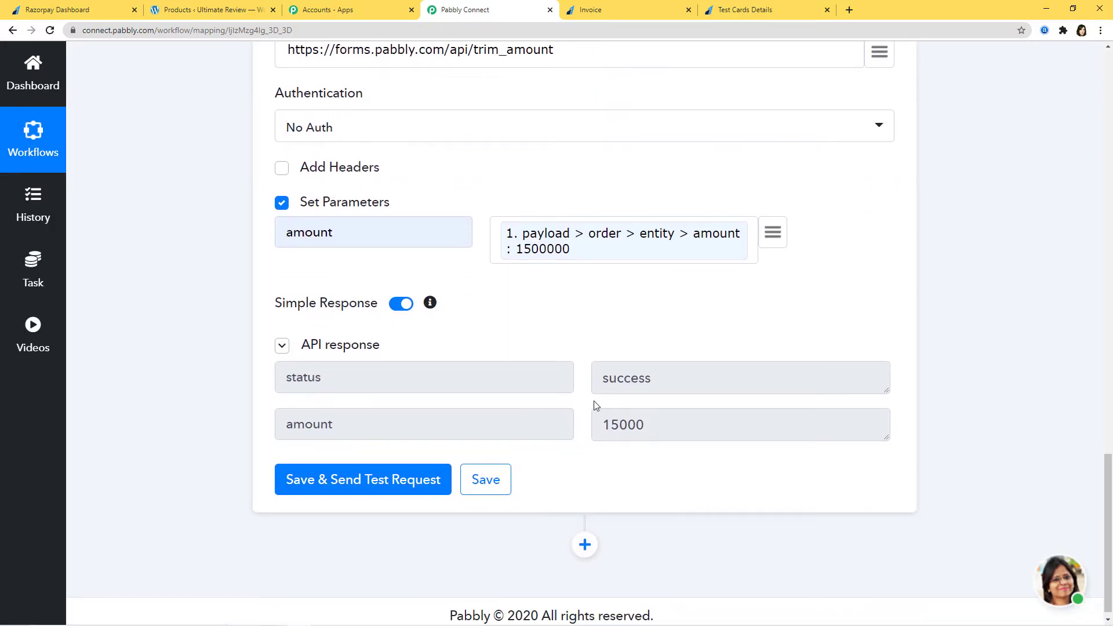
{"action": "left_click", "coordinate": [642, 12]}
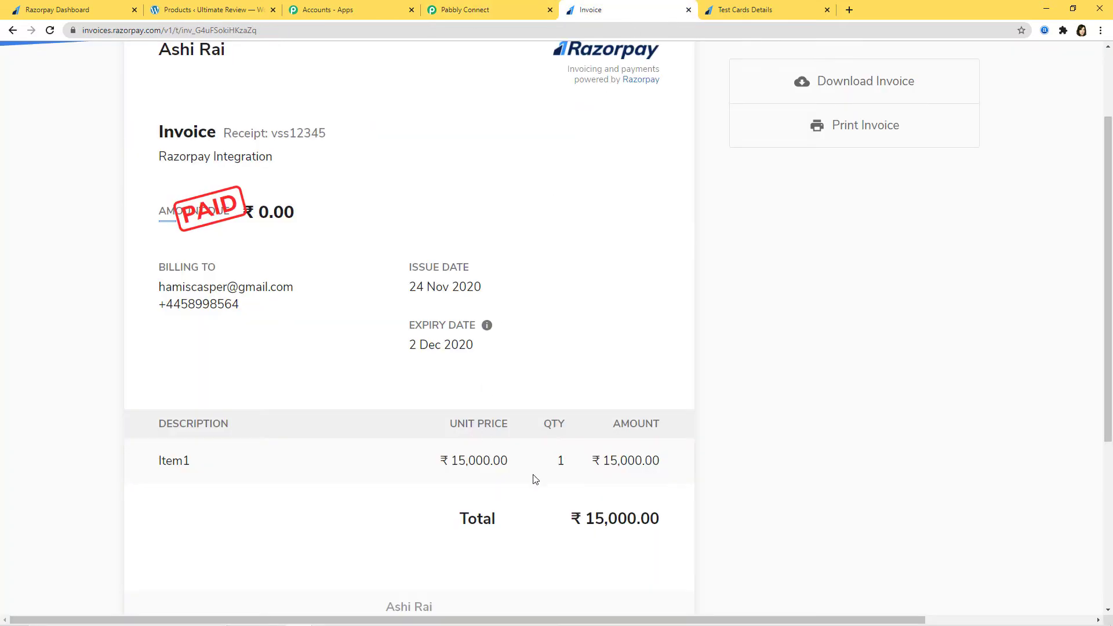
{"action": "left_click", "coordinate": [493, 10]}
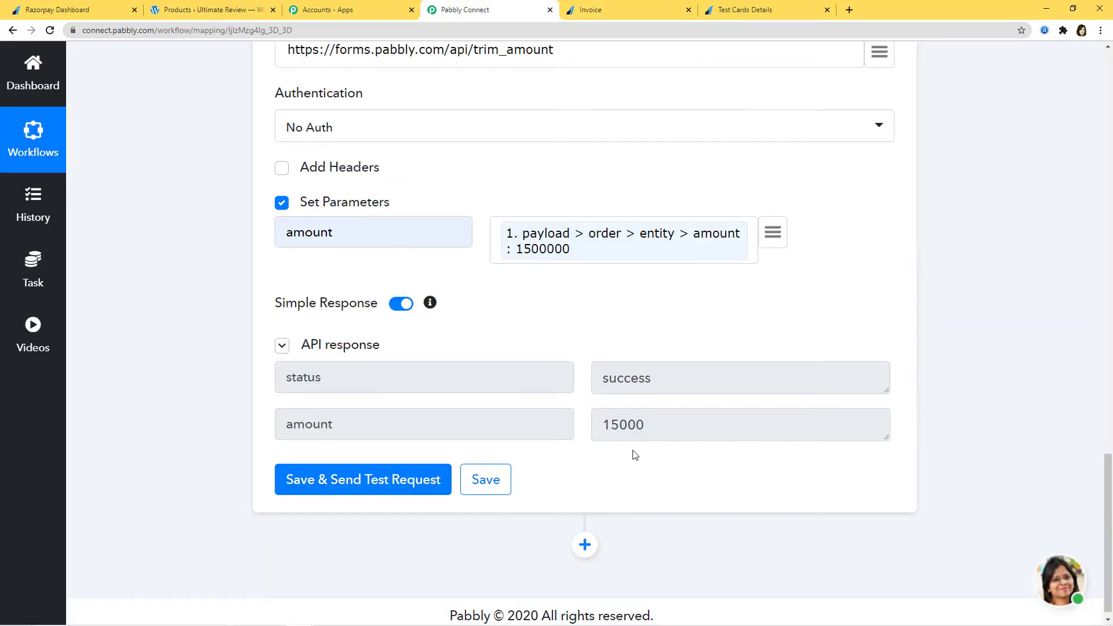
{"action": "left_click", "coordinate": [489, 481]}
{"action": "left_click", "coordinate": [557, 428]}
Add a new empty action step below the API step.
{"action": "scroll", "coordinate": [1063, 412], "scroll_direction": "up", "scroll_amount": 4}
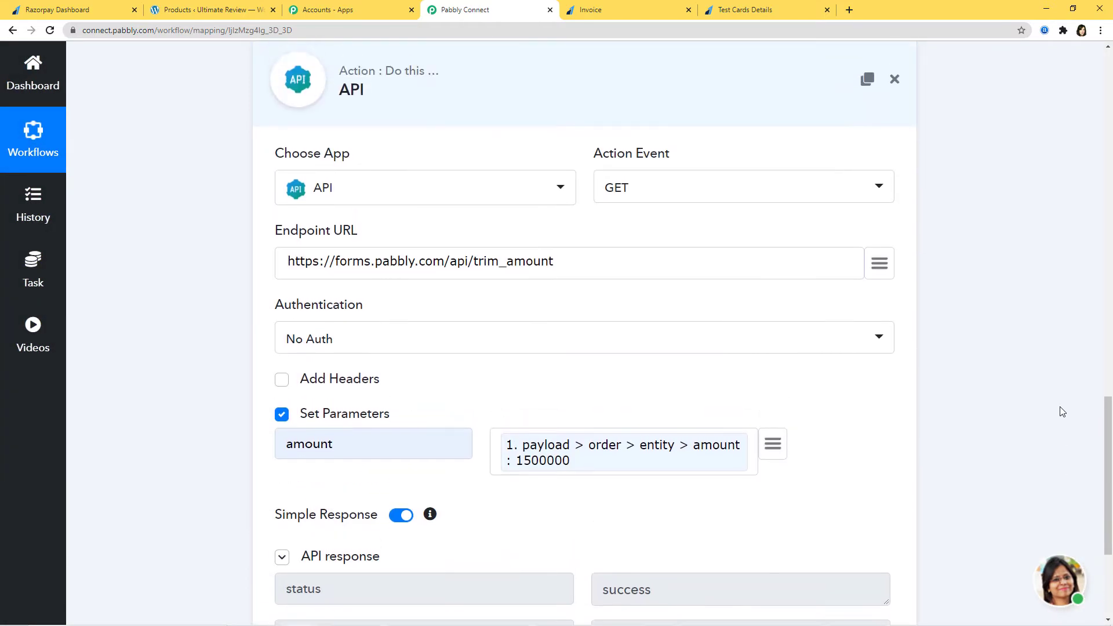
{"action": "scroll", "coordinate": [1061, 411], "scroll_direction": "down", "scroll_amount": 4}
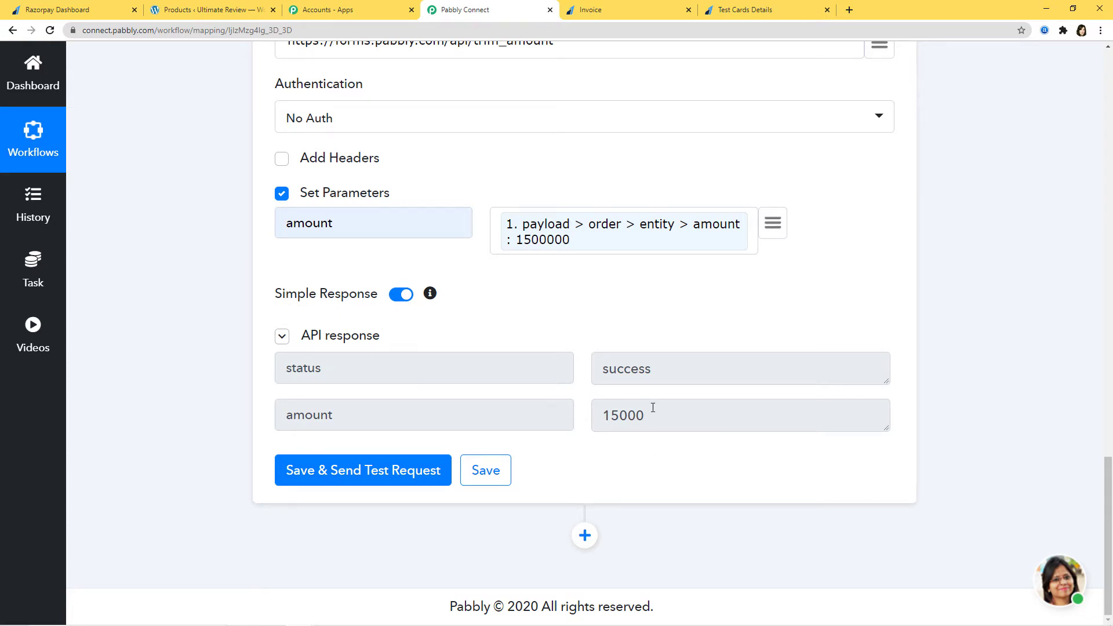
{"action": "left_click", "coordinate": [585, 539]}
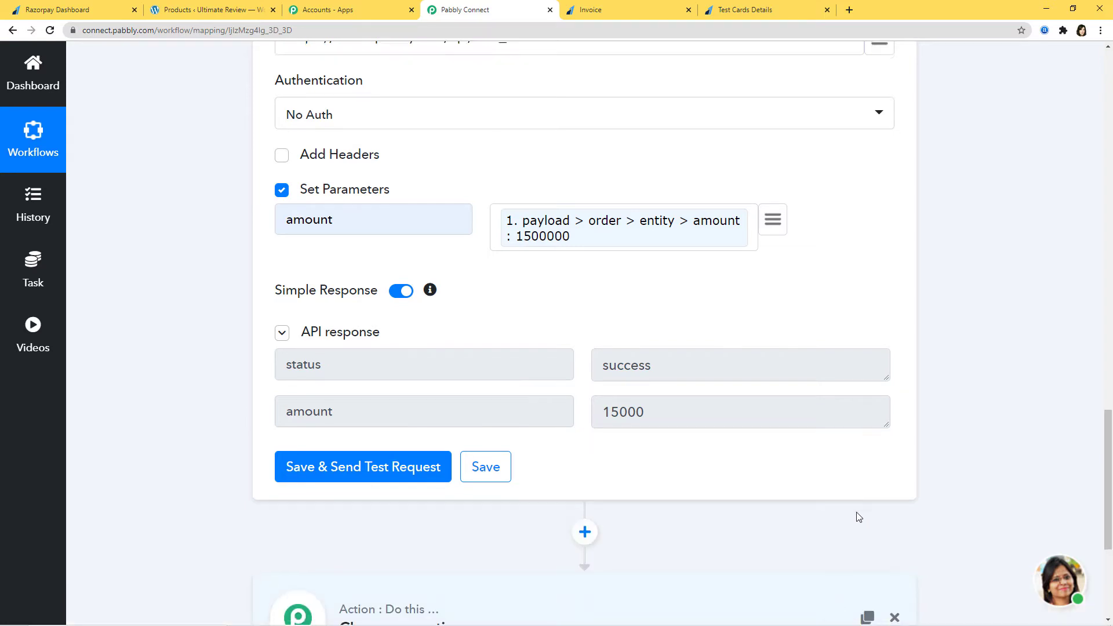
{"action": "scroll", "coordinate": [846, 518], "scroll_direction": "down", "scroll_amount": 3}
{"action": "scroll", "coordinate": [833, 520], "scroll_direction": "down", "scroll_amount": 2}
Make the new step a Filter.
{"action": "left_click", "coordinate": [524, 458]}
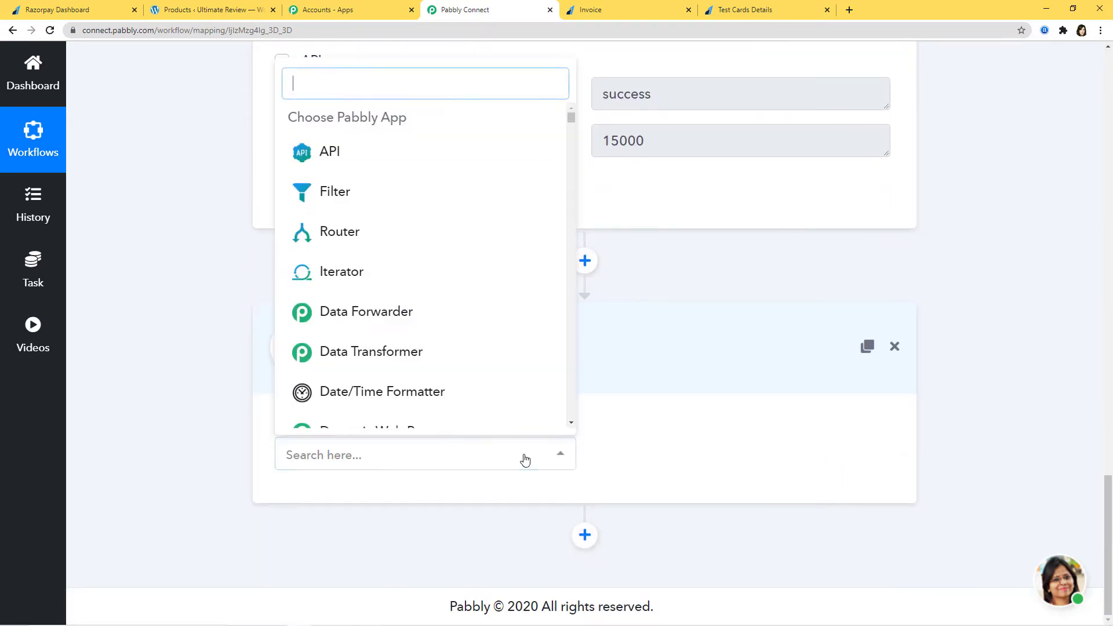
{"action": "type", "text": "filt"}
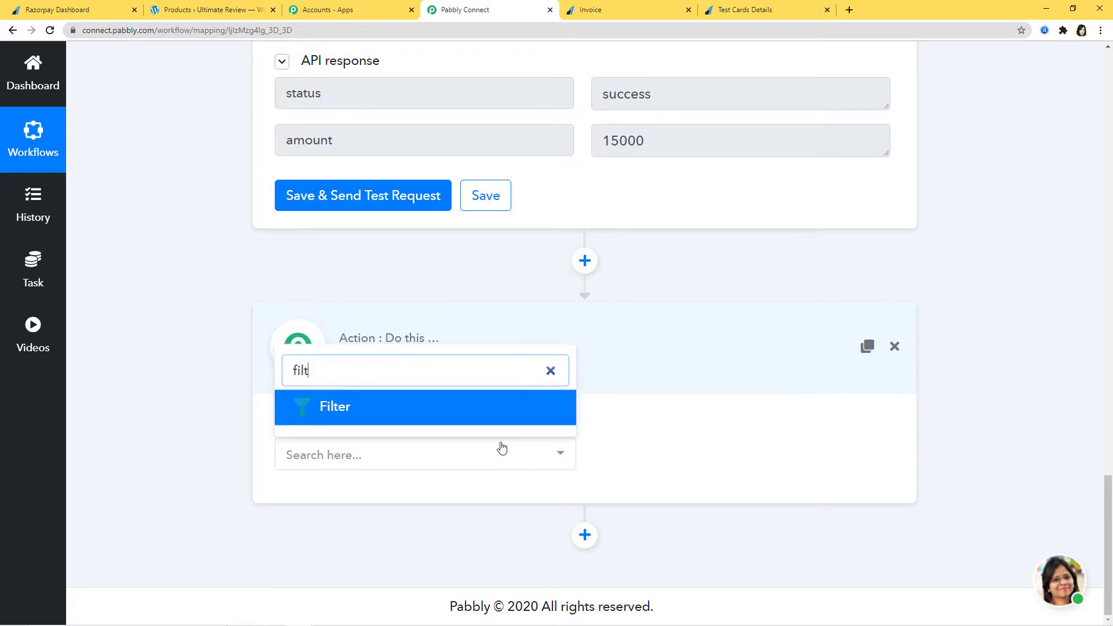
{"action": "left_click", "coordinate": [420, 408]}
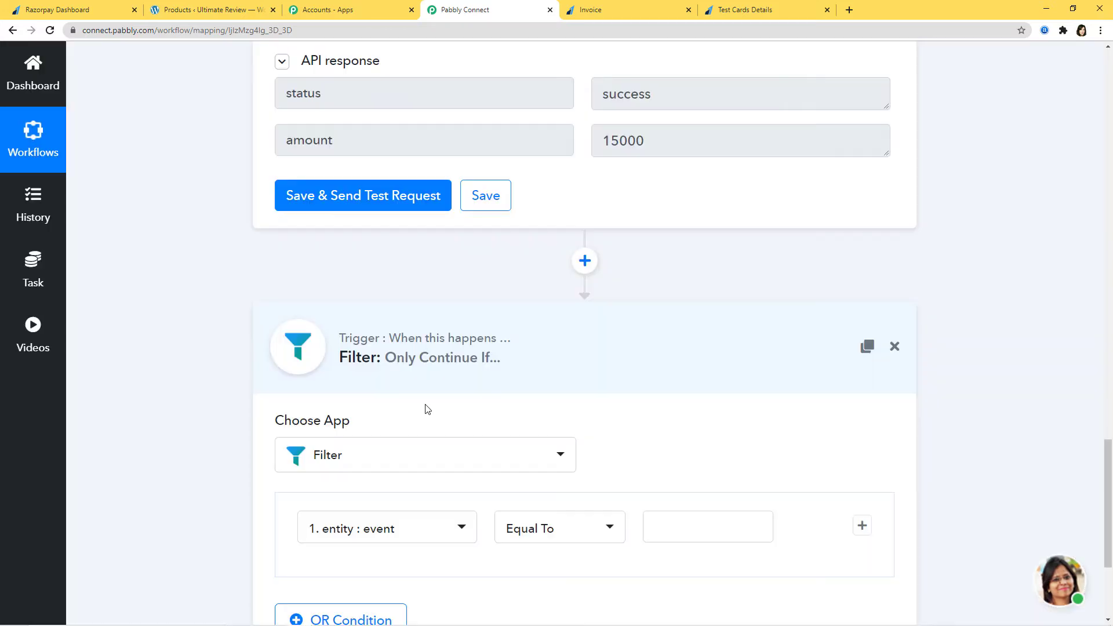
Set the filter condition to the API's amount (15000) Equal To 15000.
{"action": "scroll", "coordinate": [671, 447], "scroll_direction": "down", "scroll_amount": 2}
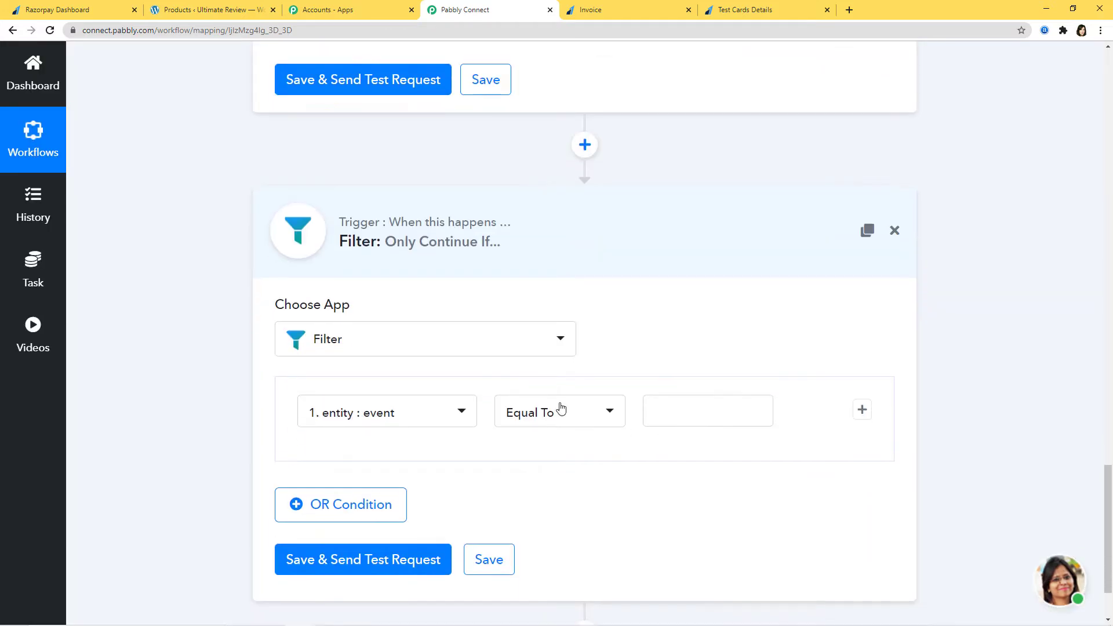
{"action": "left_click", "coordinate": [461, 413]}
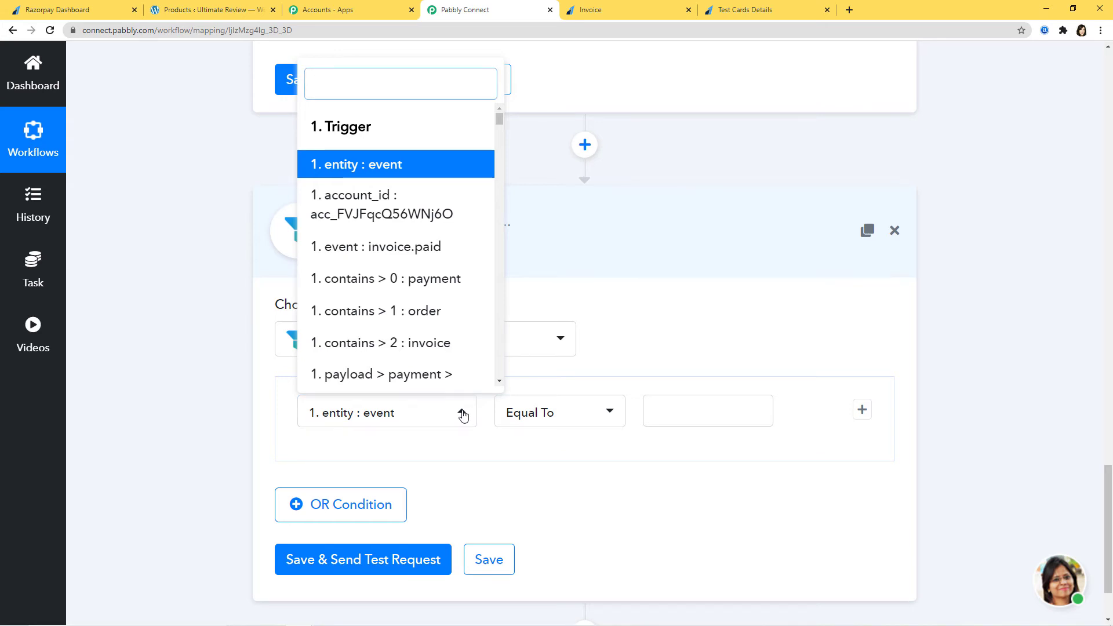
{"action": "left_click", "coordinate": [462, 413]}
{"action": "scroll", "coordinate": [665, 295], "scroll_direction": "up", "scroll_amount": 3}
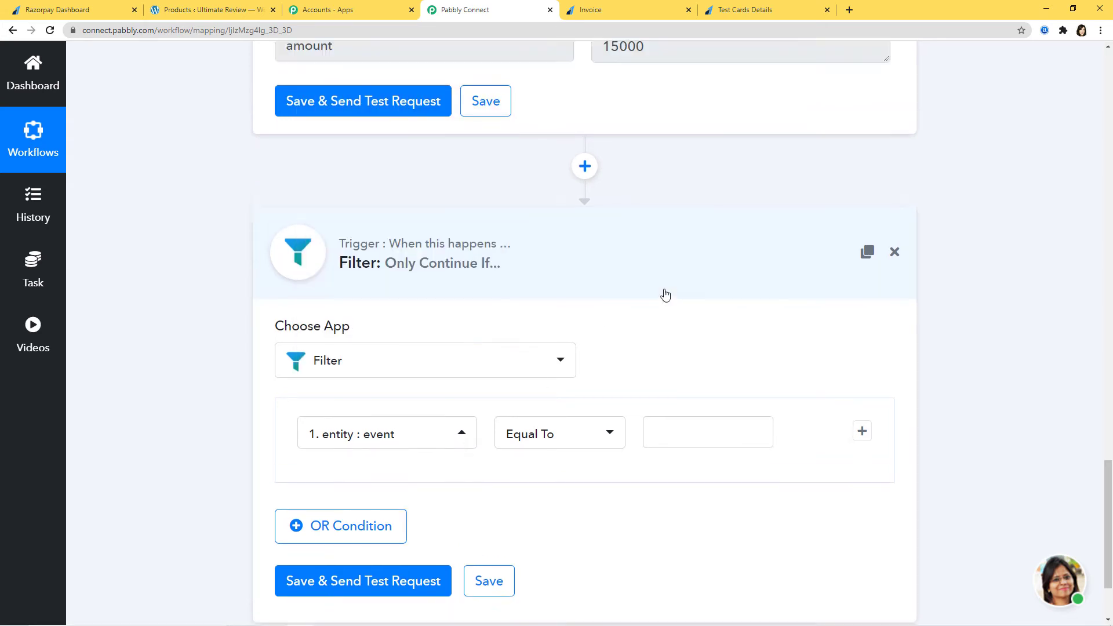
{"action": "scroll", "coordinate": [665, 296], "scroll_direction": "up", "scroll_amount": 2}
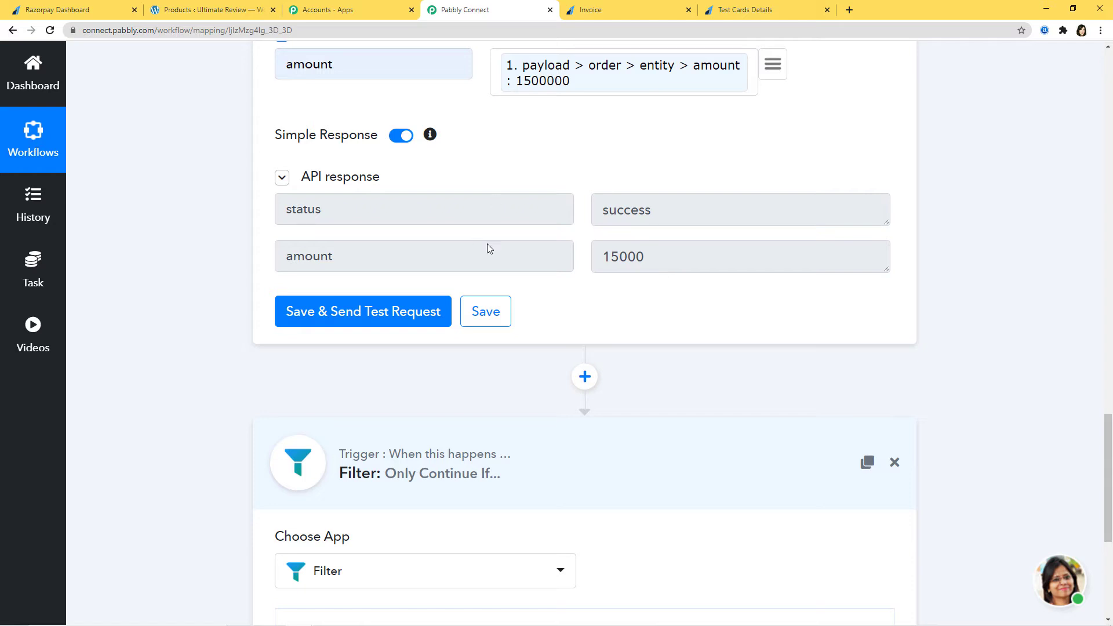
{"action": "scroll", "coordinate": [647, 223], "scroll_direction": "down", "scroll_amount": 5}
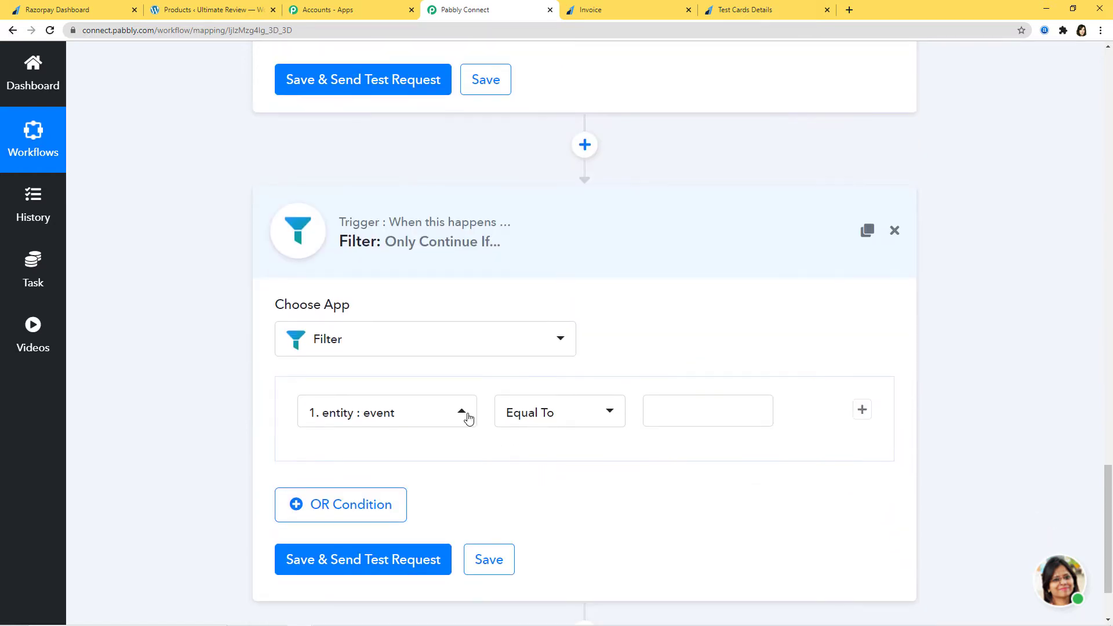
{"action": "left_click", "coordinate": [464, 413]}
{"action": "scroll", "coordinate": [447, 288], "scroll_direction": "down", "scroll_amount": 10}
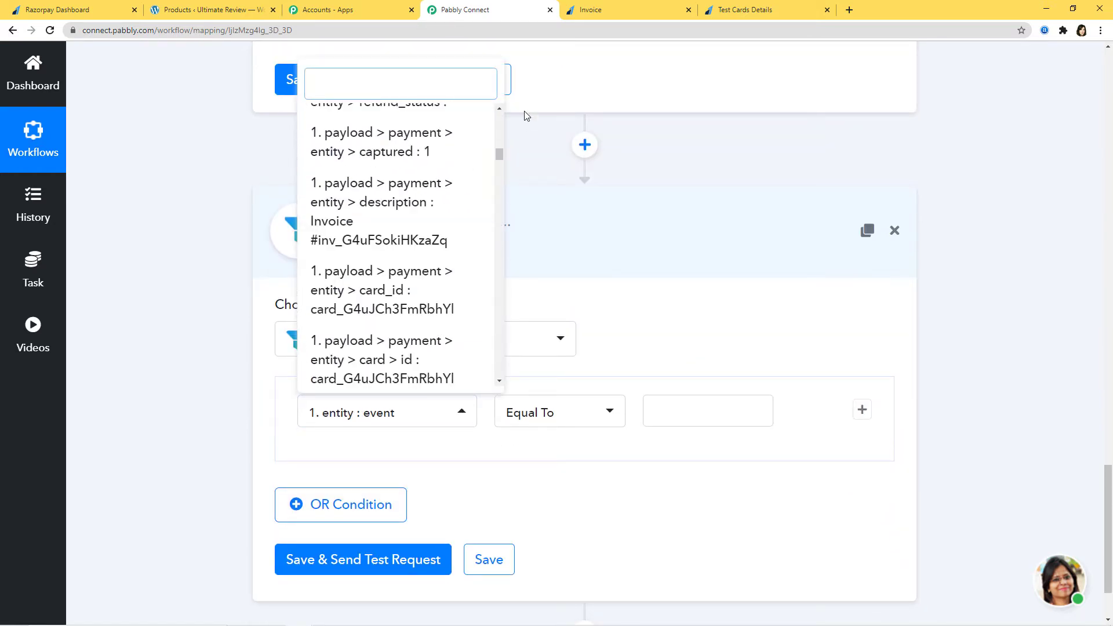
{"action": "left_click_drag", "start_coordinate": [499, 156], "coordinate": [472, 380]}
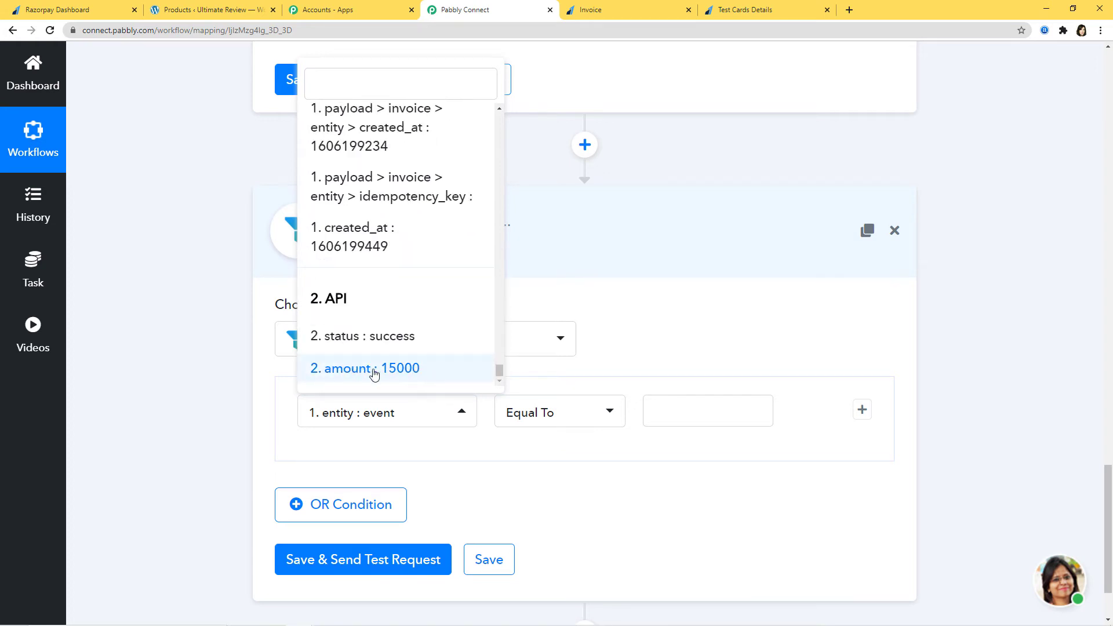
{"action": "left_click", "coordinate": [372, 373]}
{"action": "left_click", "coordinate": [662, 409]}
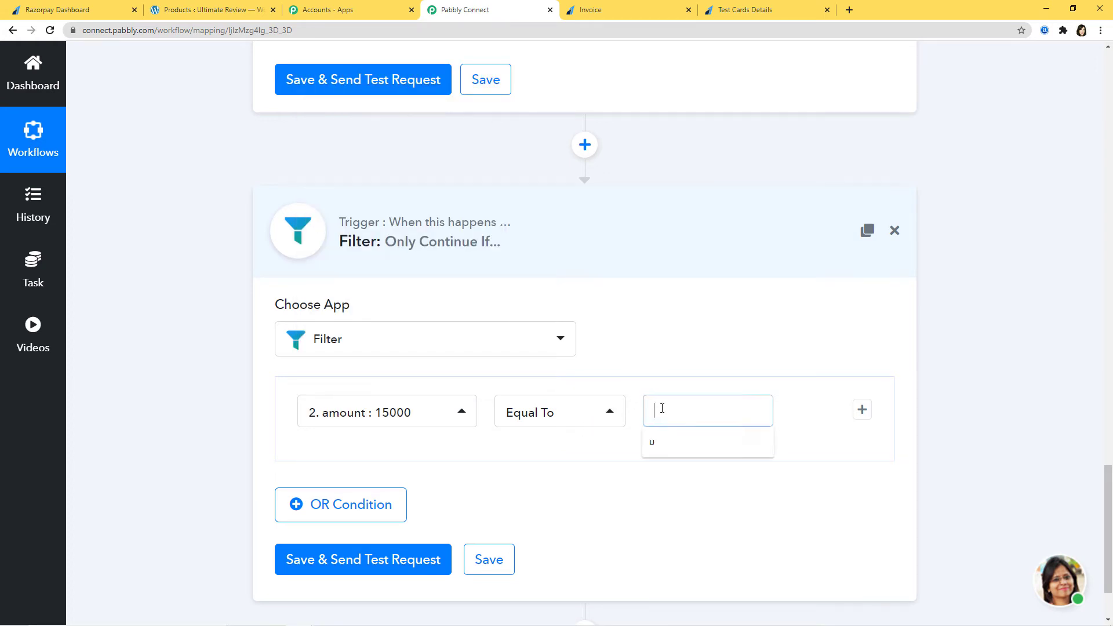
{"action": "type", "text": "15000"}
{"action": "left_click", "coordinate": [41, 10]}
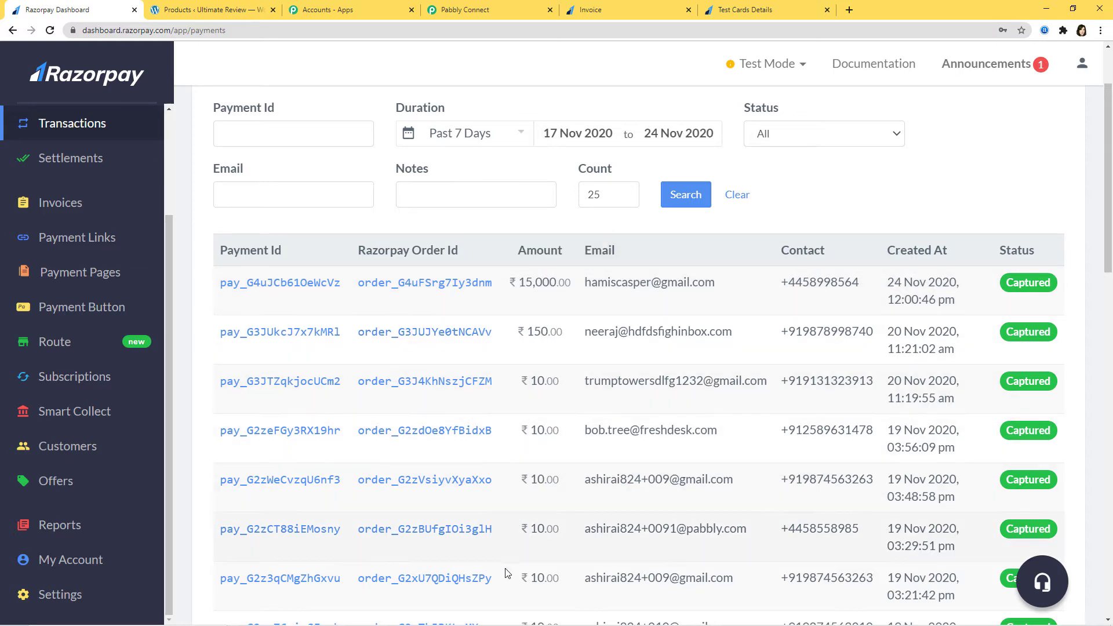
{"action": "scroll", "coordinate": [552, 520], "scroll_direction": "up", "scroll_amount": 2}
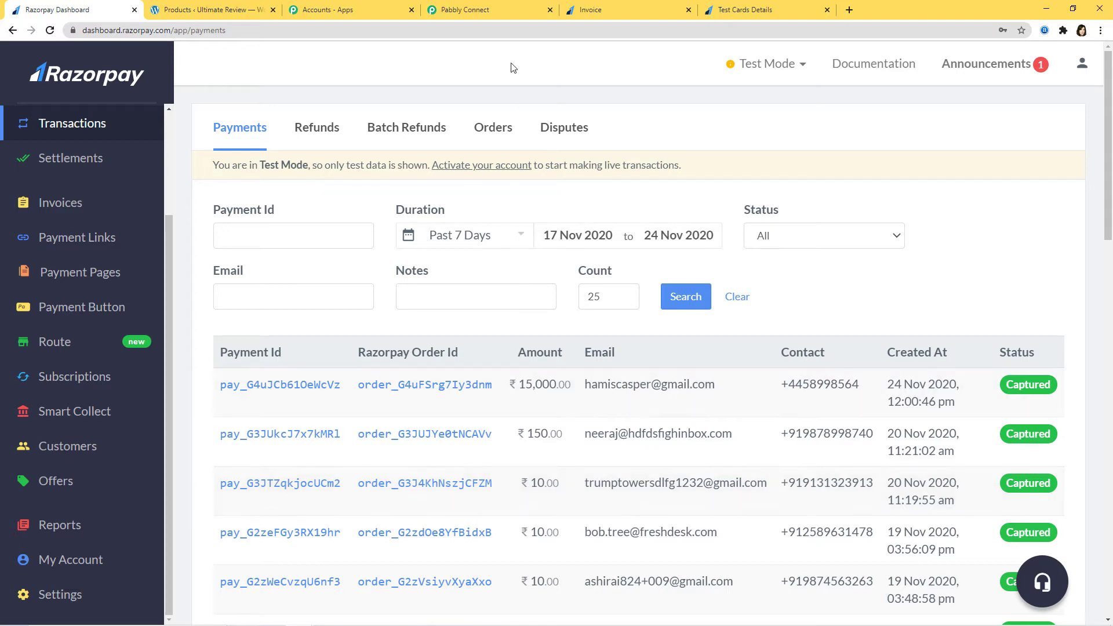
{"action": "left_click", "coordinate": [469, 12]}
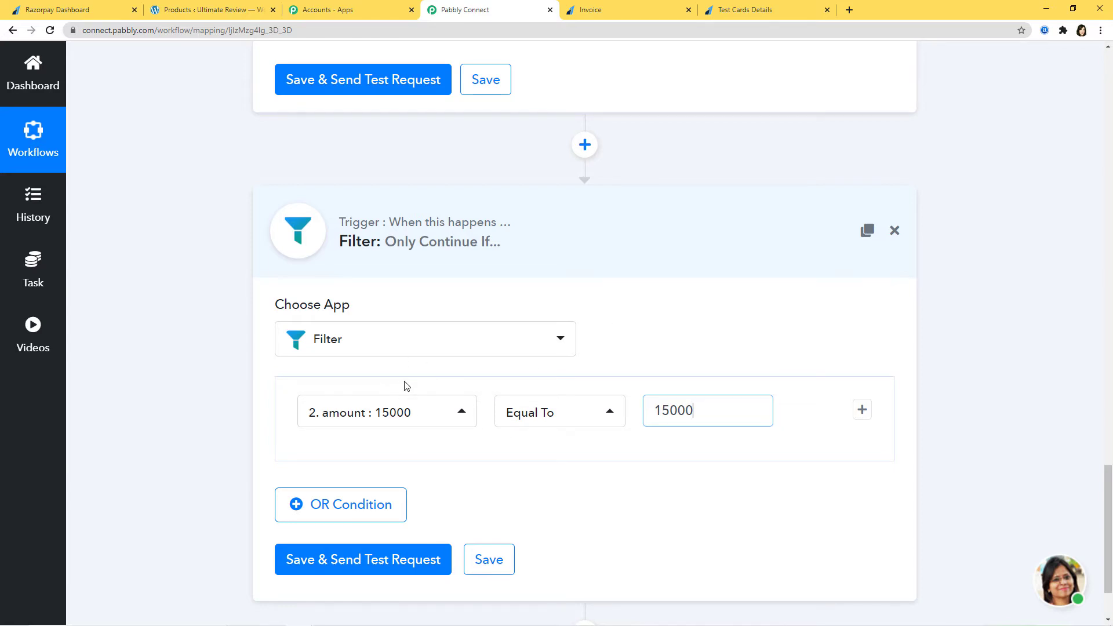
Test the filter (Condition is true) and add a new action step below it.
{"action": "left_click", "coordinate": [393, 561]}
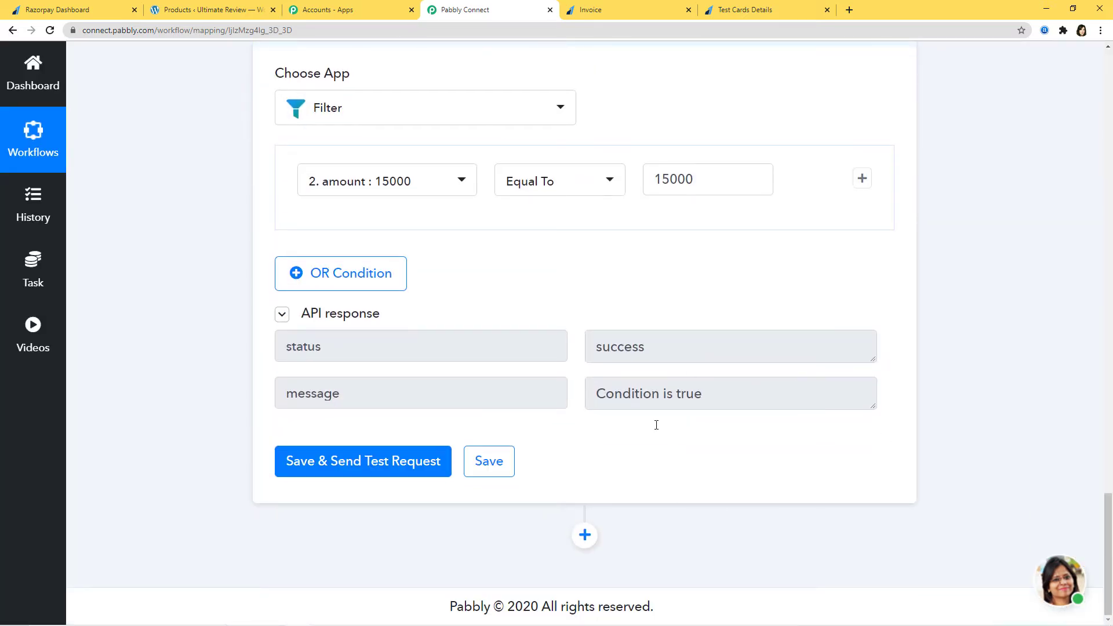
{"action": "scroll", "coordinate": [1027, 395], "scroll_direction": "up", "scroll_amount": 10}
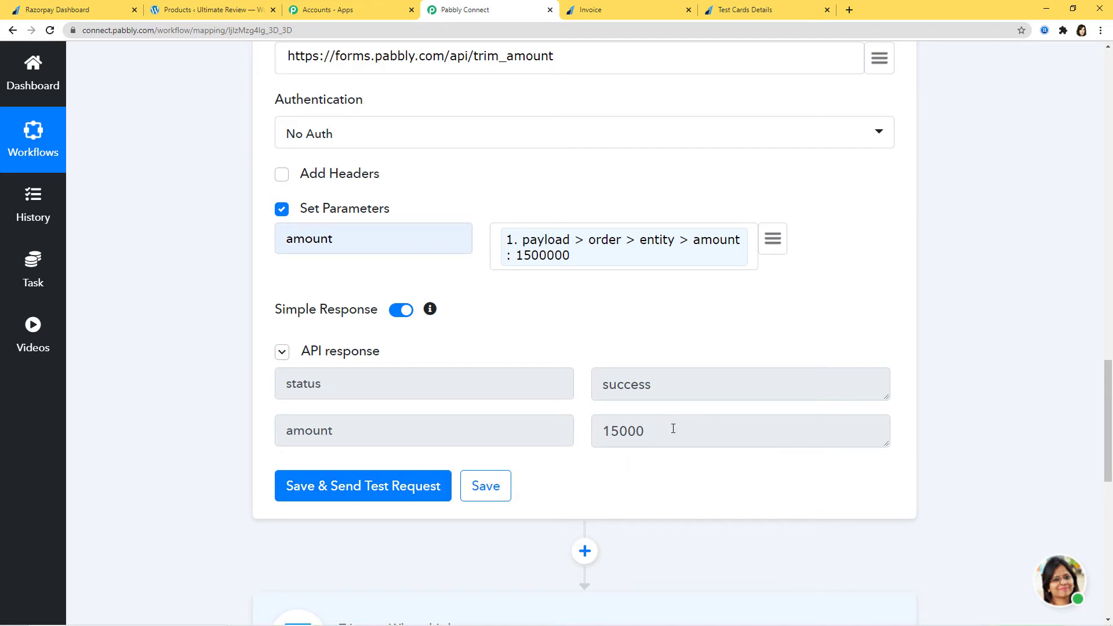
{"action": "scroll", "coordinate": [1018, 478], "scroll_direction": "down", "scroll_amount": 10}
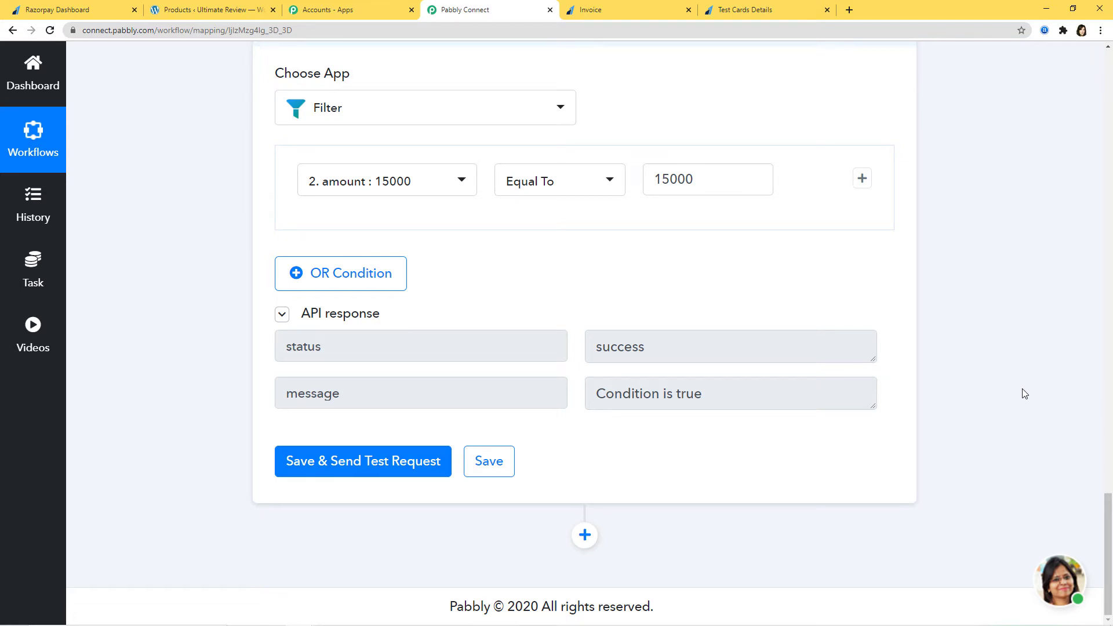
{"action": "left_click", "coordinate": [584, 535]}
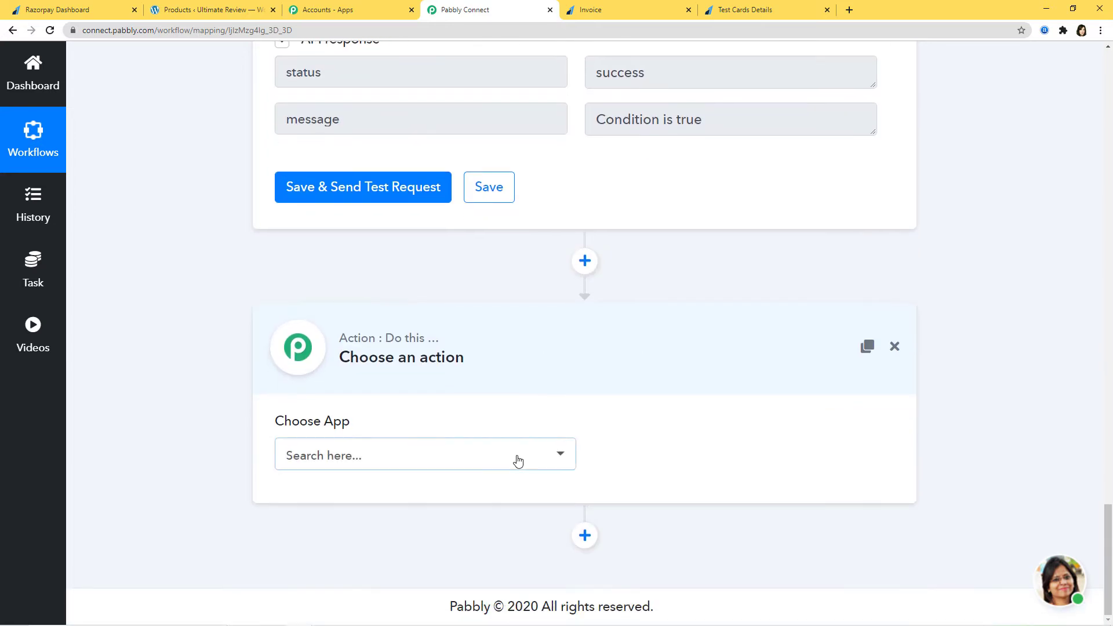
Set the new step to WooCommerce's Retrieve a Customer By Email and begin connecting WooCommerce.
{"action": "left_click", "coordinate": [516, 455]}
{"action": "type", "text": "wooc"}
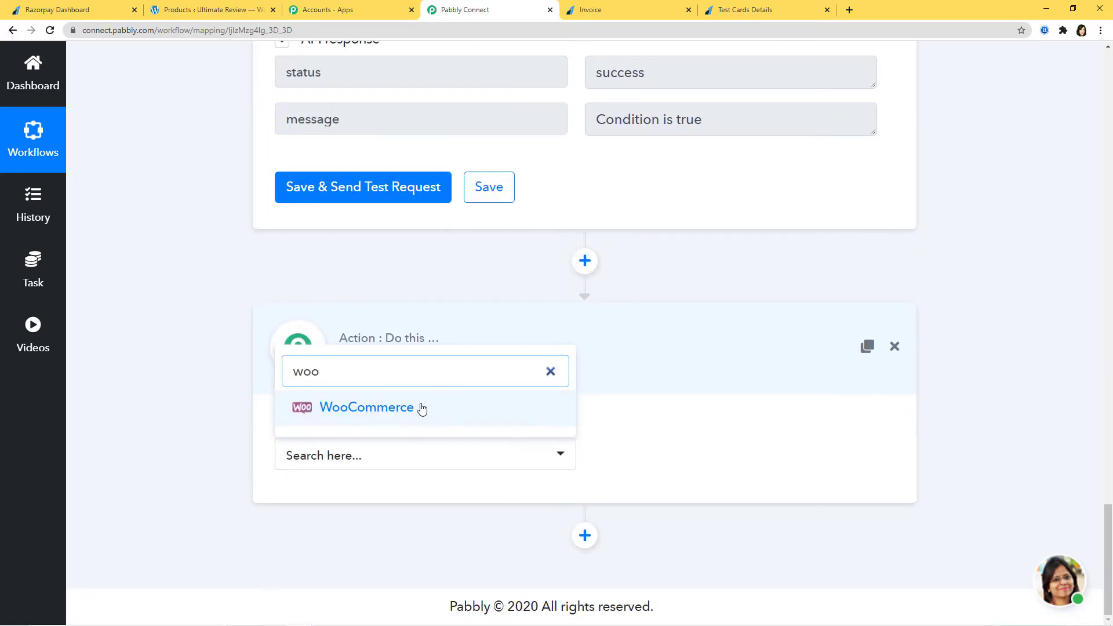
{"action": "left_click", "coordinate": [422, 406]}
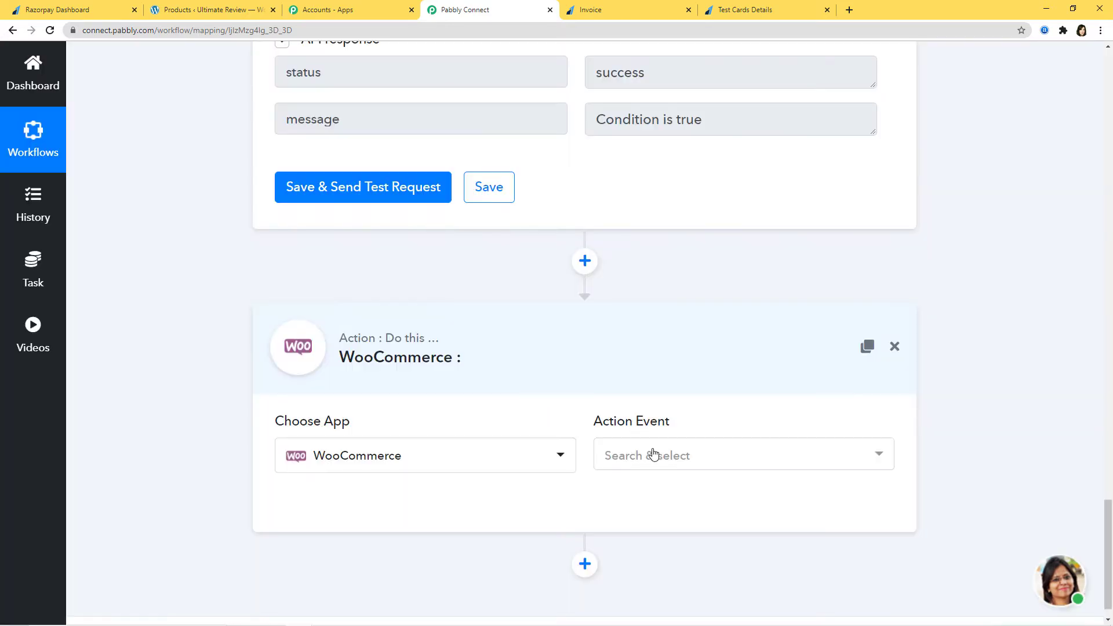
{"action": "left_click", "coordinate": [652, 455]}
{"action": "left_click", "coordinate": [797, 459]}
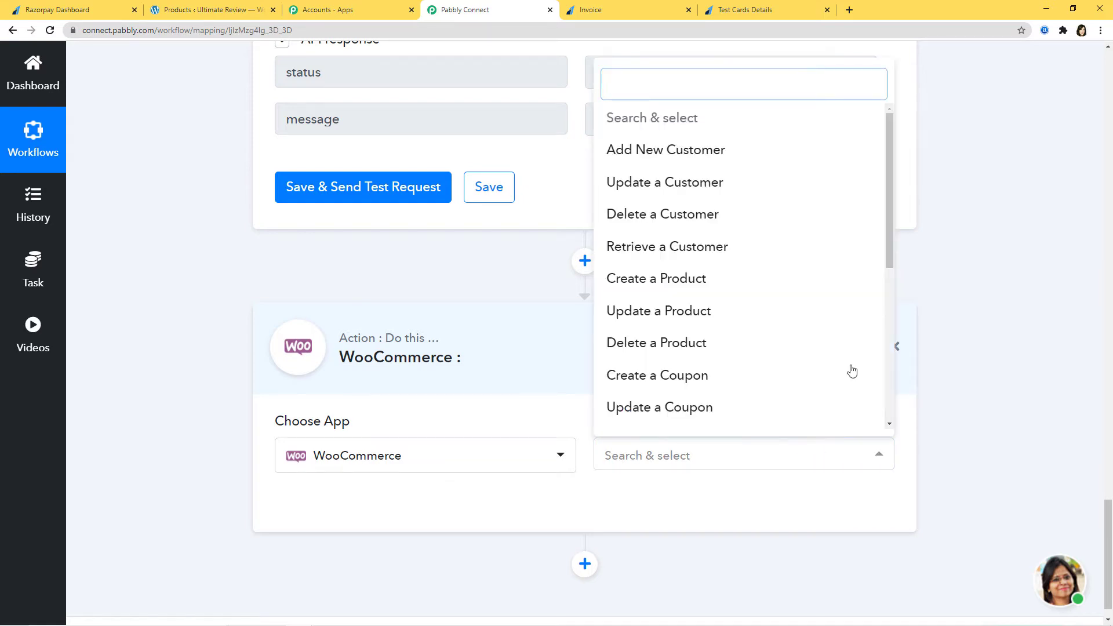
{"action": "scroll", "coordinate": [808, 318], "scroll_direction": "down", "scroll_amount": 5}
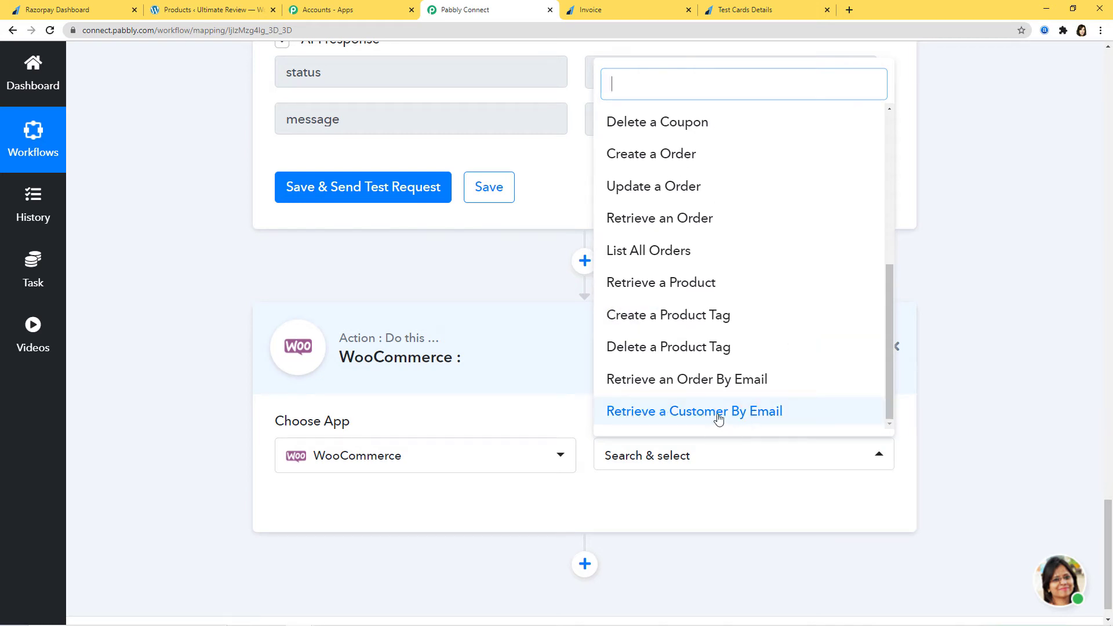
{"action": "left_click", "coordinate": [755, 414]}
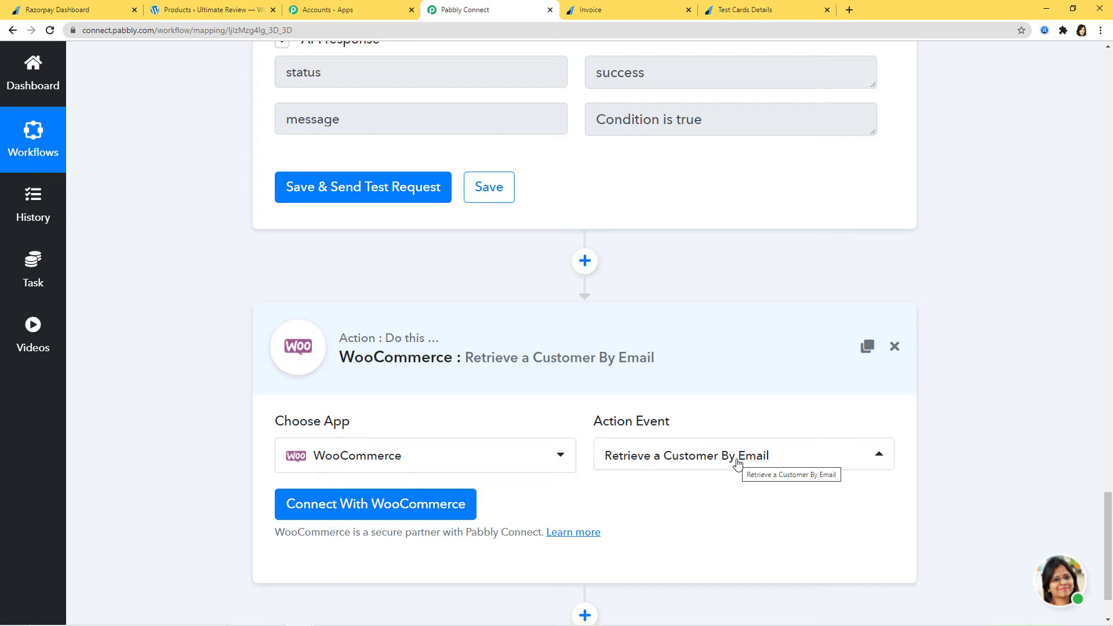
{"action": "left_click", "coordinate": [364, 509]}
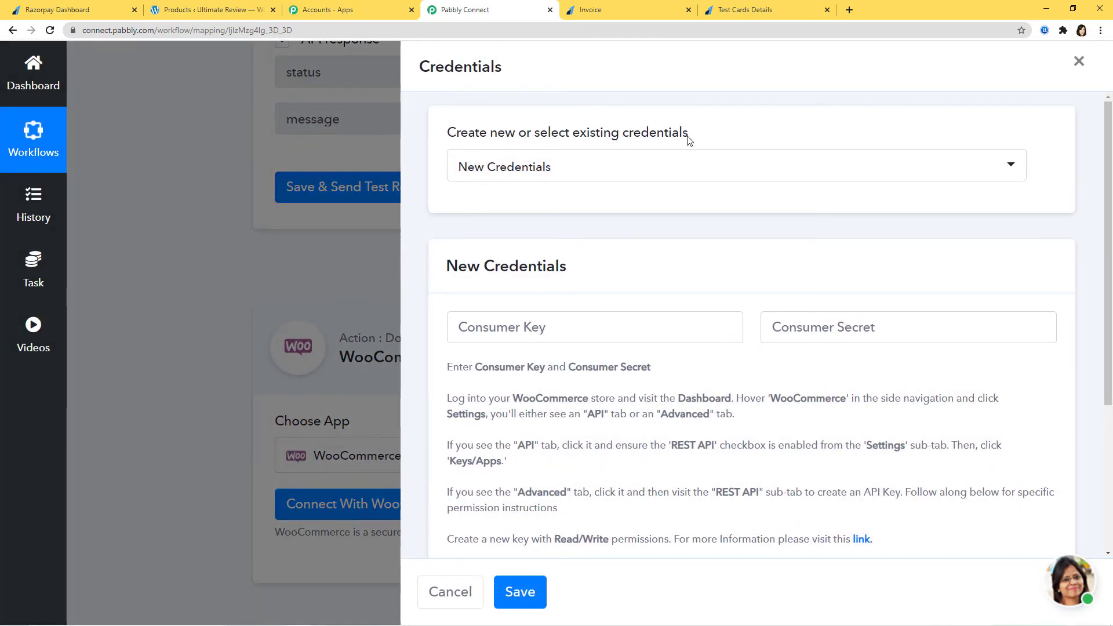
Keep New Credentials for the WooCommerce connection and switch to the WordPress store admin.
{"action": "left_click", "coordinate": [678, 178]}
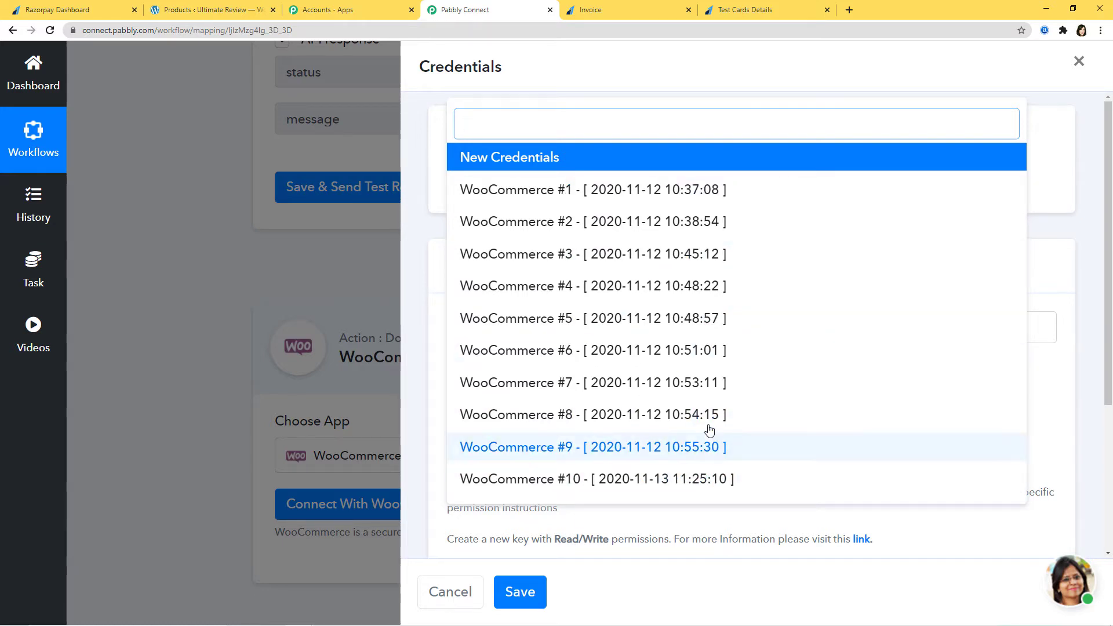
{"action": "left_click", "coordinate": [530, 159]}
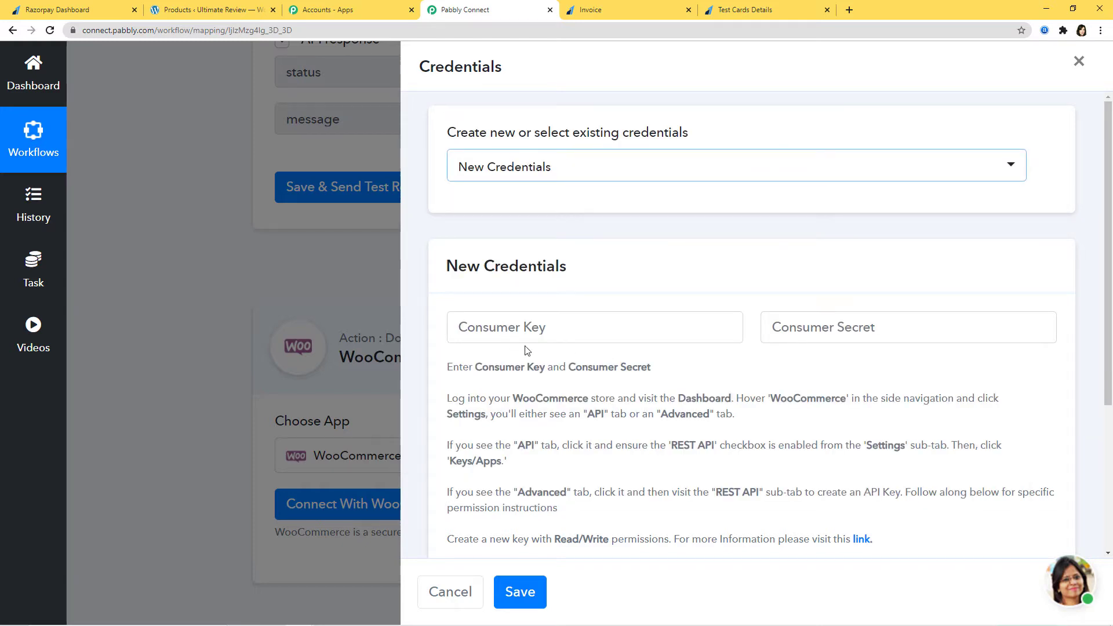
{"action": "scroll", "coordinate": [527, 346], "scroll_direction": "down", "scroll_amount": 2}
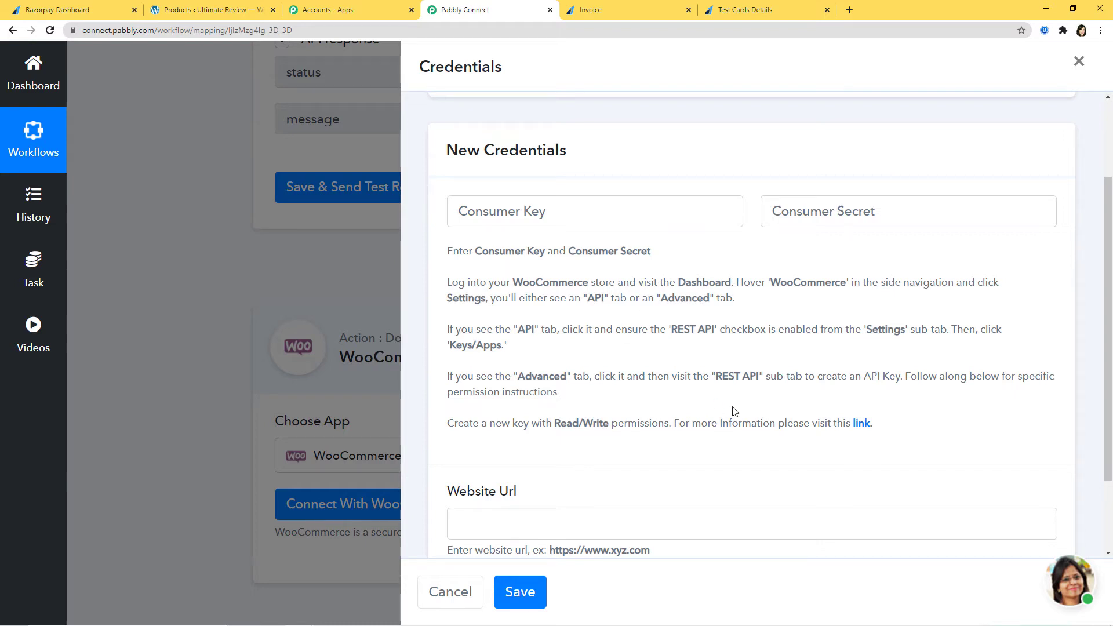
{"action": "left_click", "coordinate": [205, 10]}
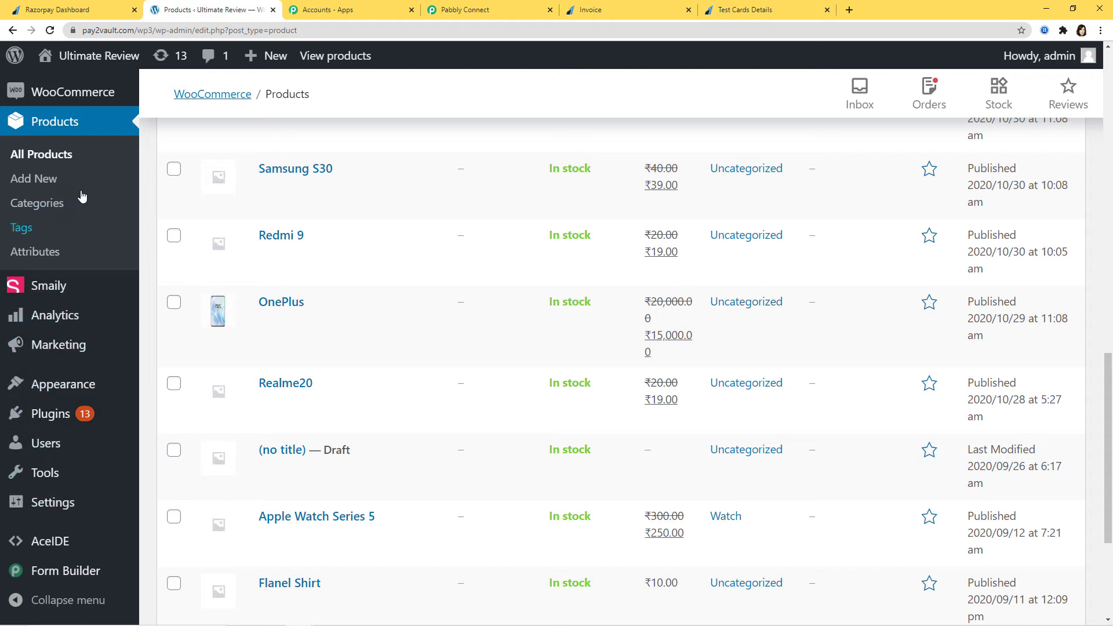
Start a new WooCommerce REST API key described as 'Razorpay to WooCommerce'.
{"action": "mouse_move", "coordinate": [75, 93]}
{"action": "left_click", "coordinate": [167, 190]}
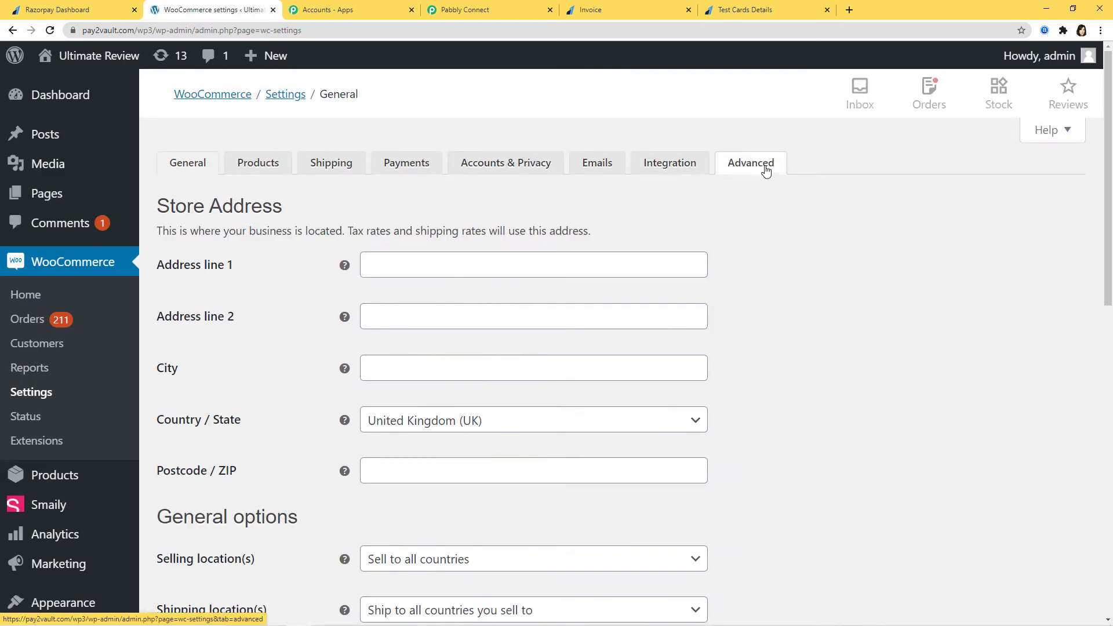
{"action": "left_click", "coordinate": [762, 168]}
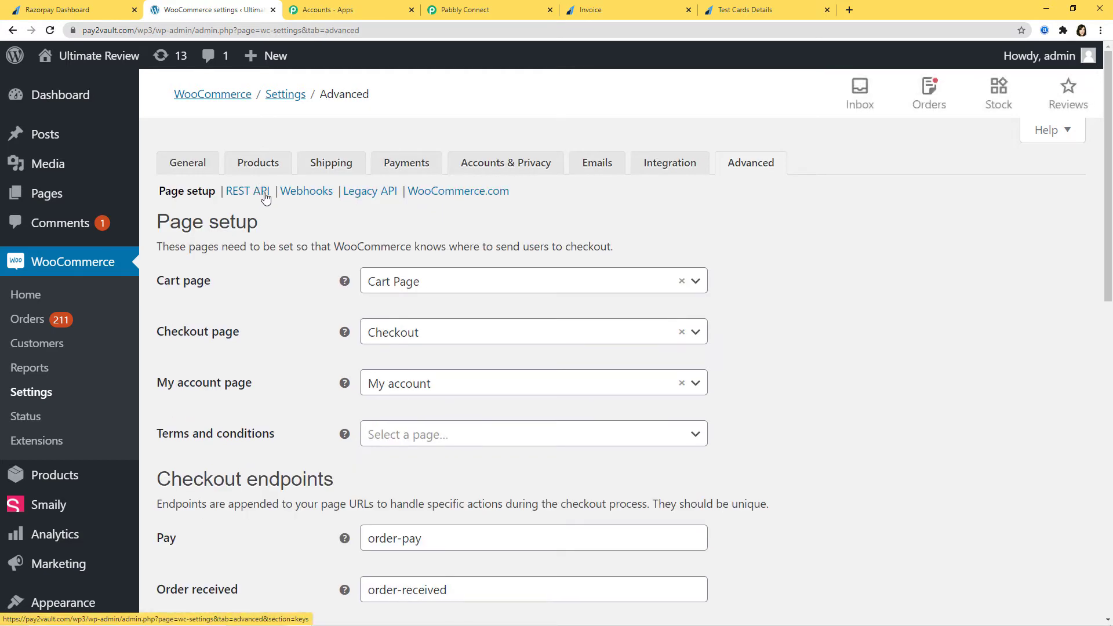
{"action": "left_click", "coordinate": [257, 193]}
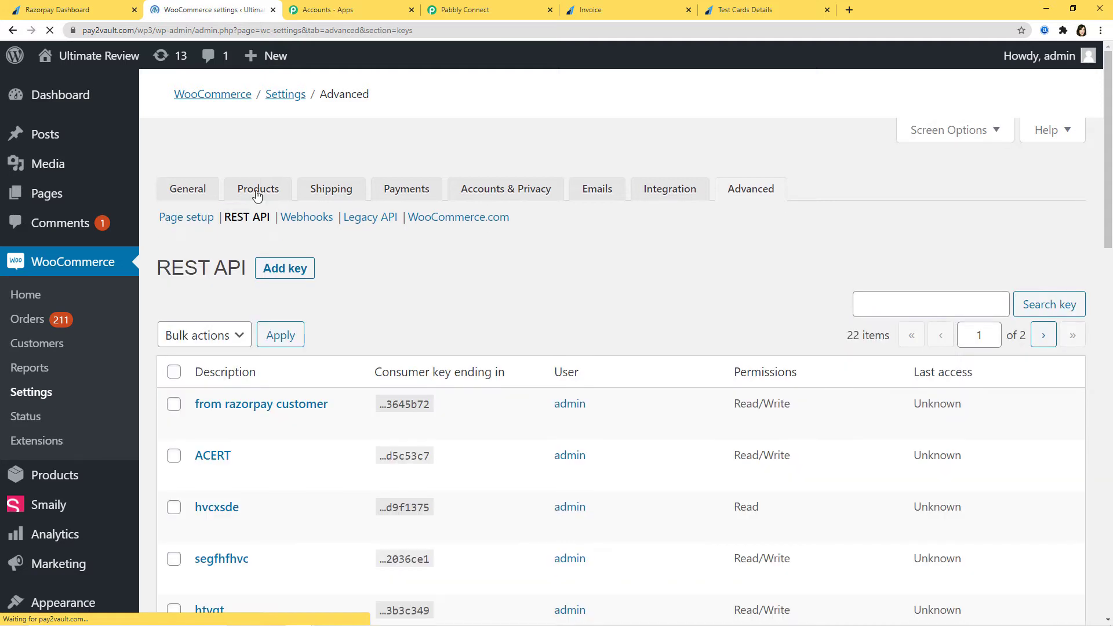
{"action": "left_click", "coordinate": [283, 244]}
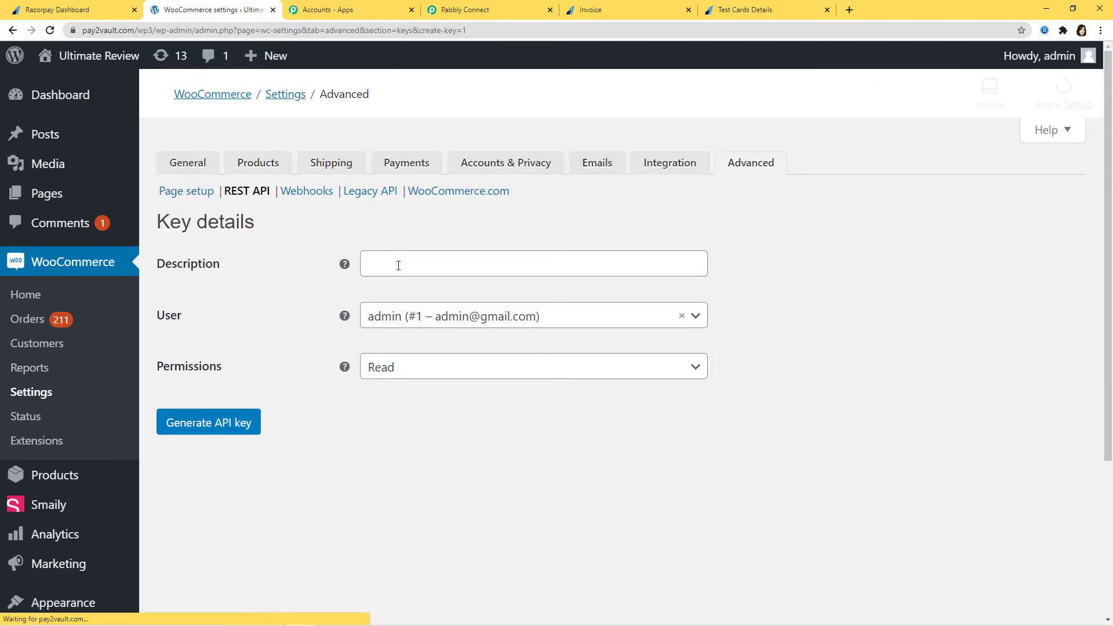
{"action": "left_click", "coordinate": [393, 258]}
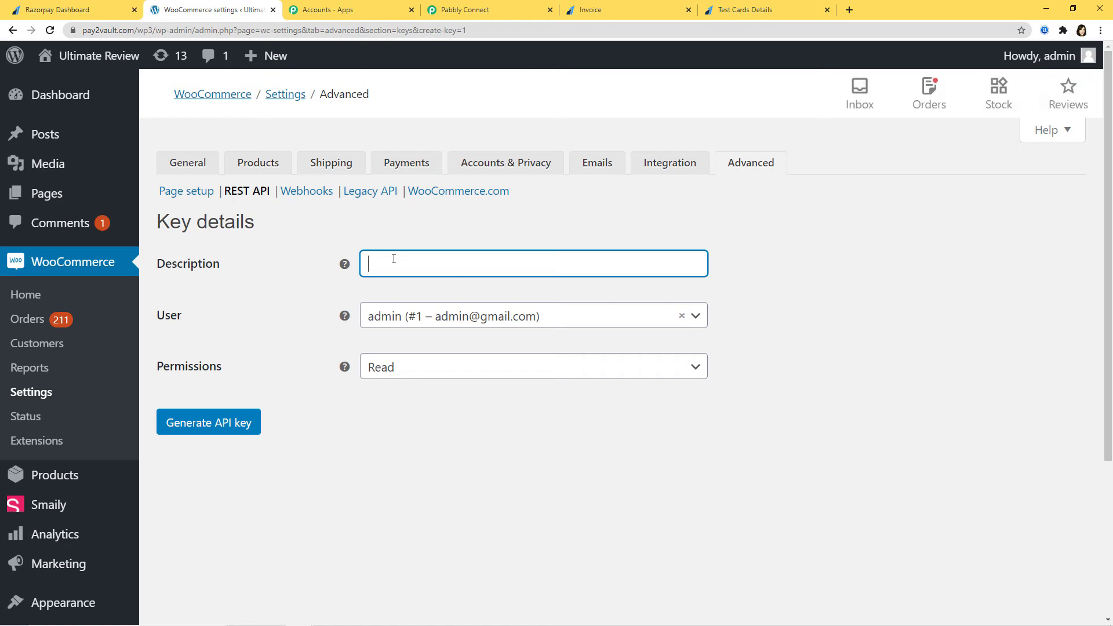
{"action": "type", "text": "Razorpay to WooCommerce"}
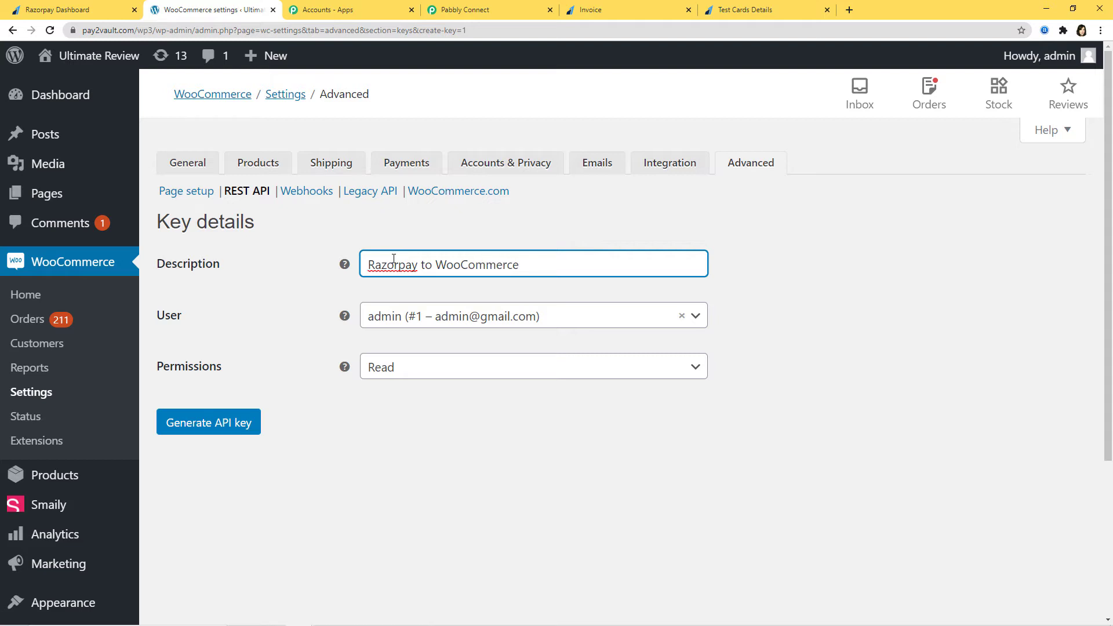
Give the key Read/Write permissions, generate it, and copy the consumer key.
{"action": "left_click", "coordinate": [436, 367]}
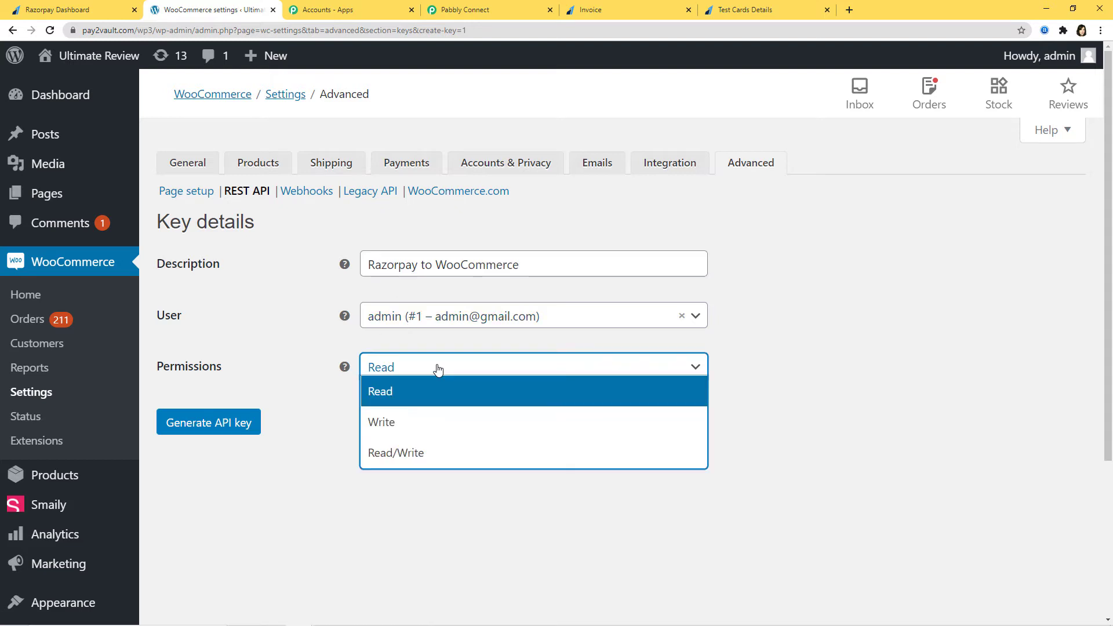
{"action": "left_click", "coordinate": [420, 455]}
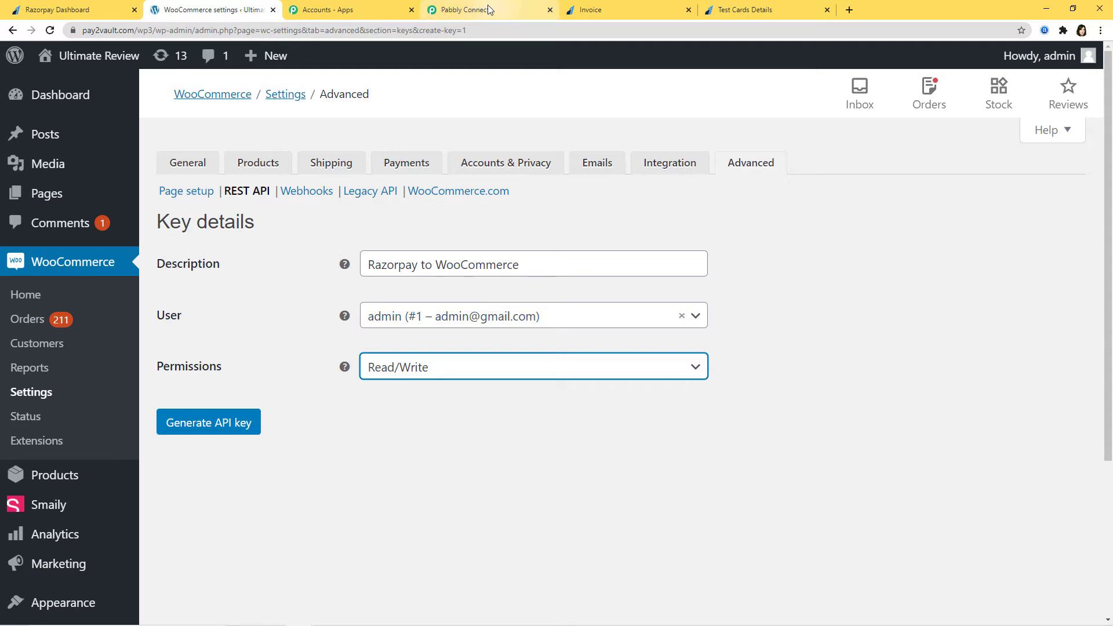
{"action": "left_click", "coordinate": [489, 9]}
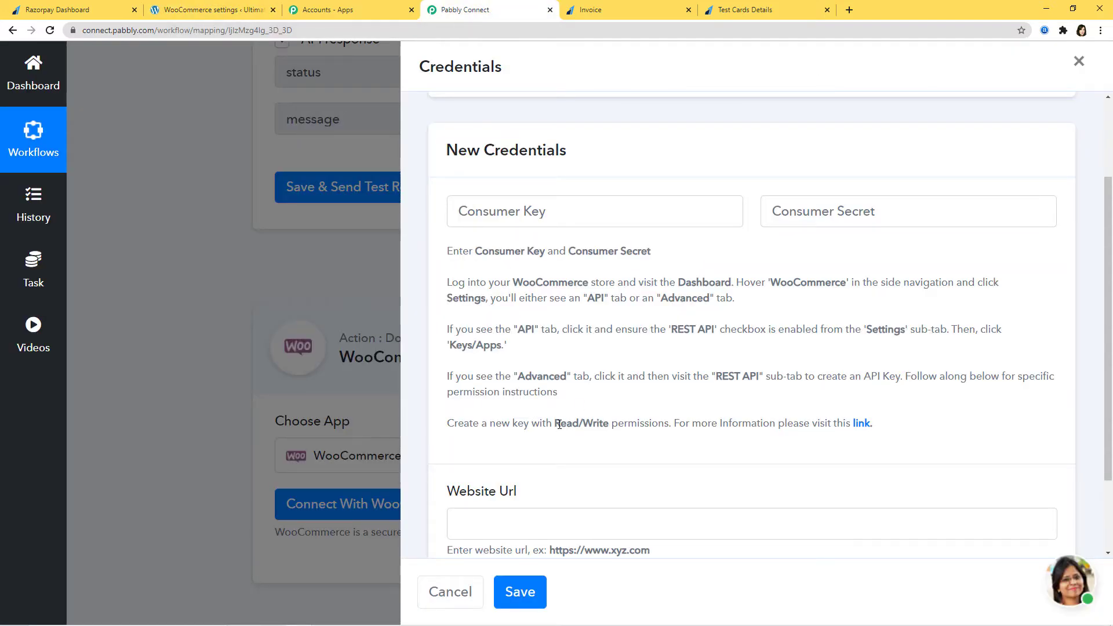
{"action": "left_click_drag", "start_coordinate": [556, 424], "coordinate": [609, 424]}
{"action": "left_click", "coordinate": [654, 416]}
{"action": "left_click", "coordinate": [192, 10]}
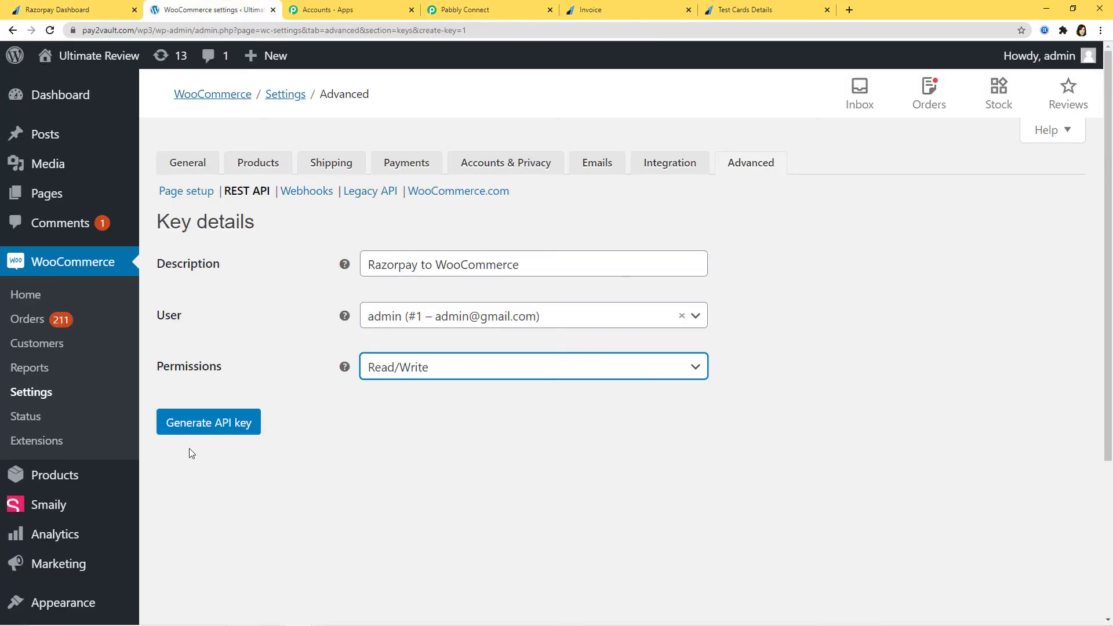
{"action": "left_click", "coordinate": [210, 424]}
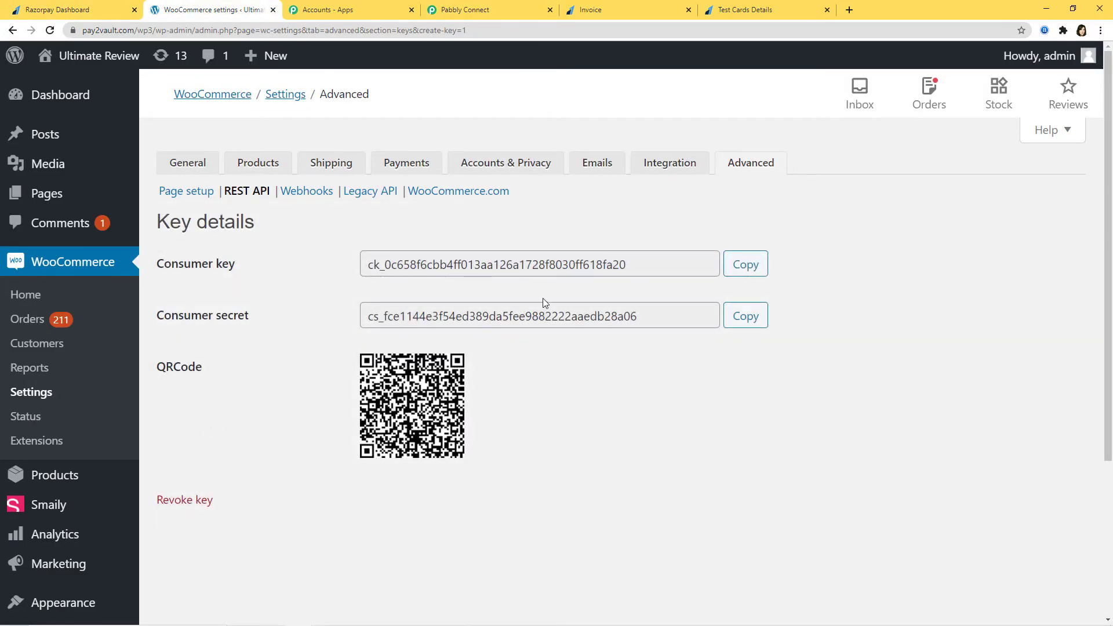
{"action": "left_click", "coordinate": [752, 271]}
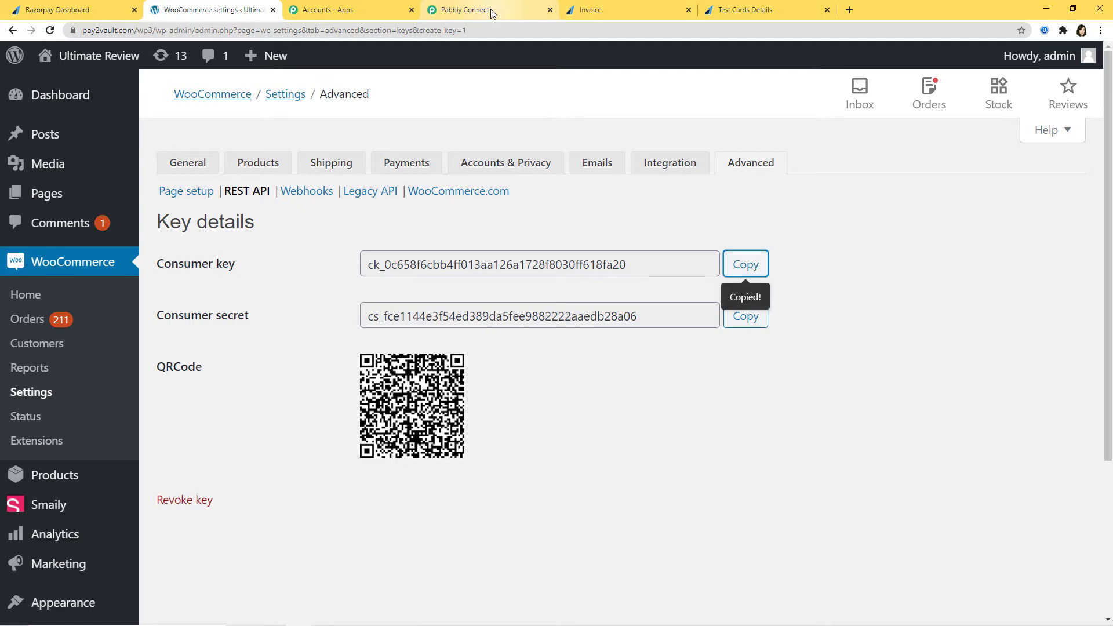
{"action": "left_click", "coordinate": [493, 10]}
Paste the WooCommerce consumer key and consumer secret into Pabbly's Credentials form.
{"action": "left_click", "coordinate": [488, 204]}
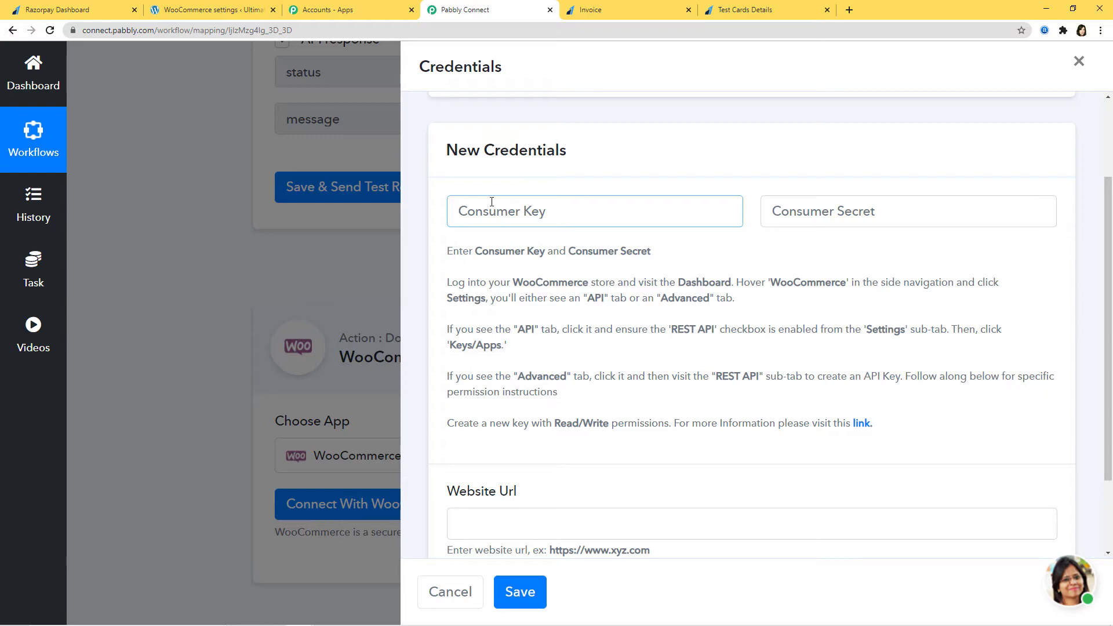
{"action": "key", "text": "ctrl+v"}
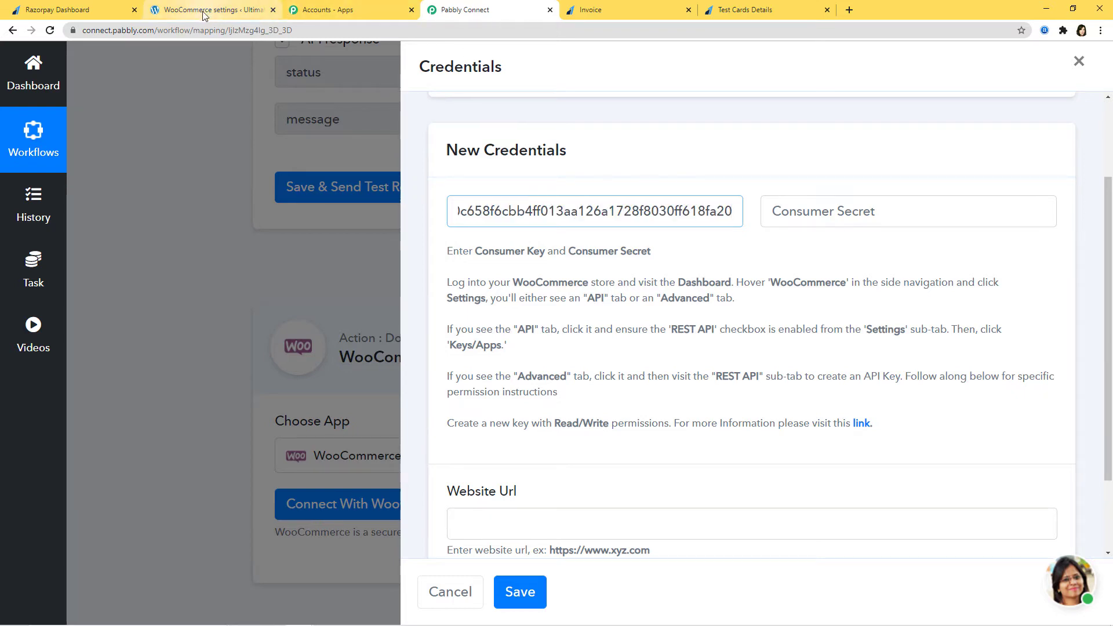
{"action": "left_click", "coordinate": [204, 15]}
{"action": "left_click", "coordinate": [746, 317]}
{"action": "left_click", "coordinate": [486, 10]}
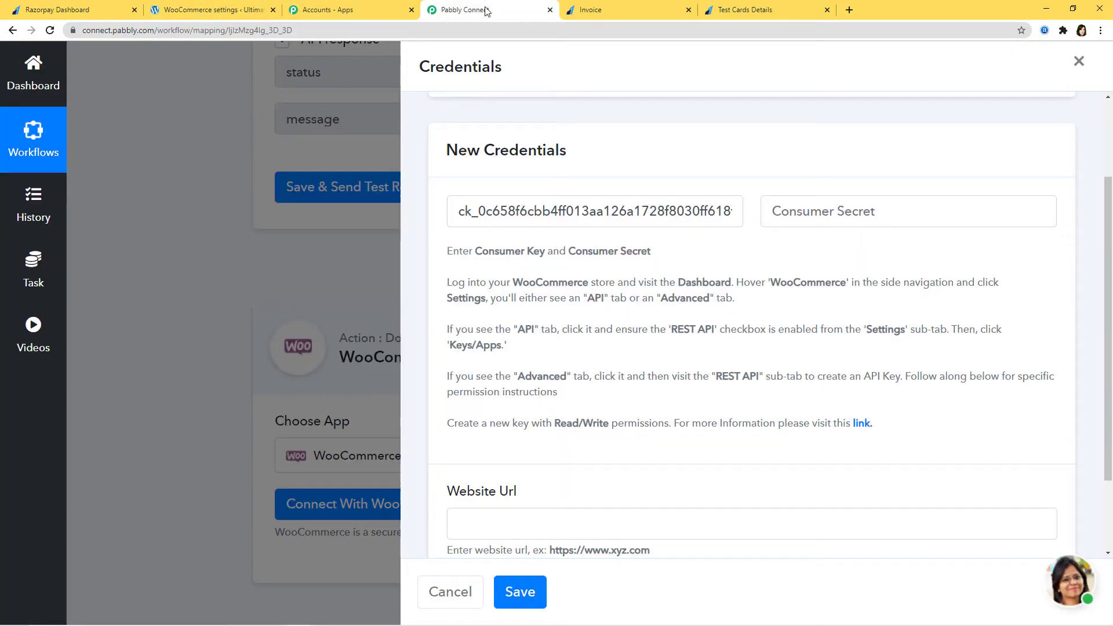
{"action": "left_click", "coordinate": [847, 212]}
{"action": "key", "text": "ctrl+v"}
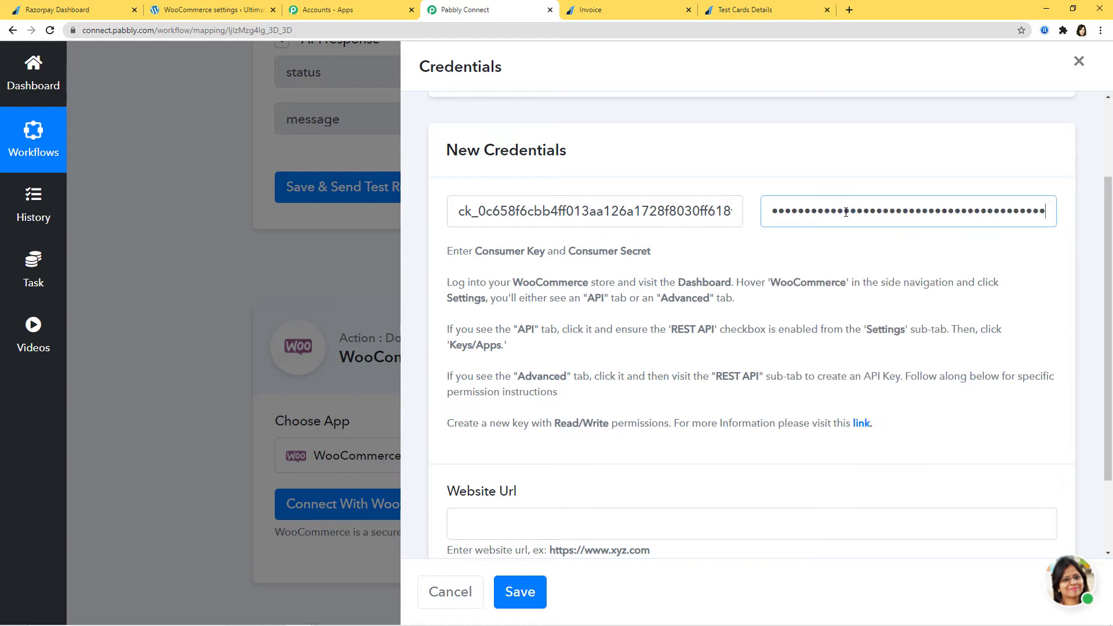
{"action": "scroll", "coordinate": [754, 360], "scroll_direction": "down", "scroll_amount": 2}
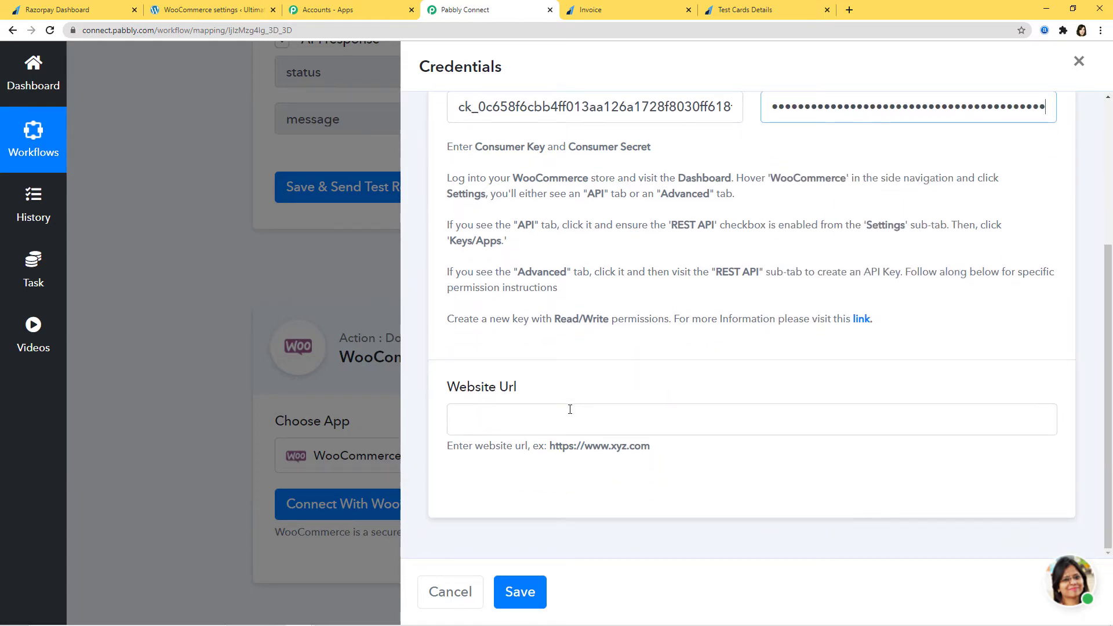
{"action": "left_click", "coordinate": [204, 10]}
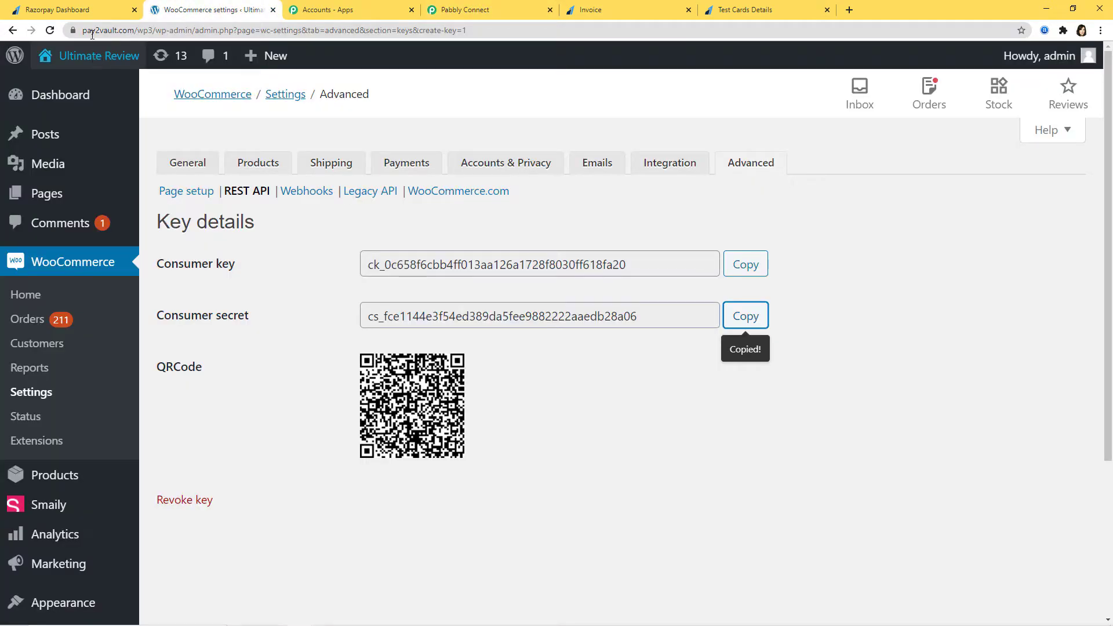
{"action": "left_click_drag", "start_coordinate": [83, 30], "coordinate": [152, 30]}
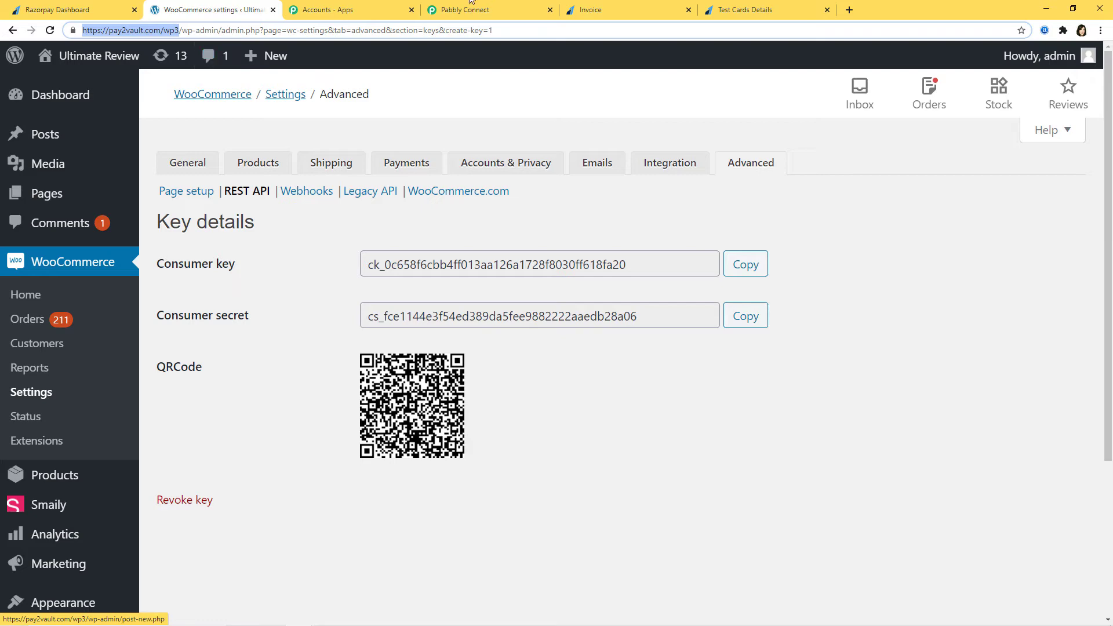
{"action": "left_click", "coordinate": [470, 9]}
{"action": "left_click", "coordinate": [490, 409]}
{"action": "key", "text": "ctrl+v"}
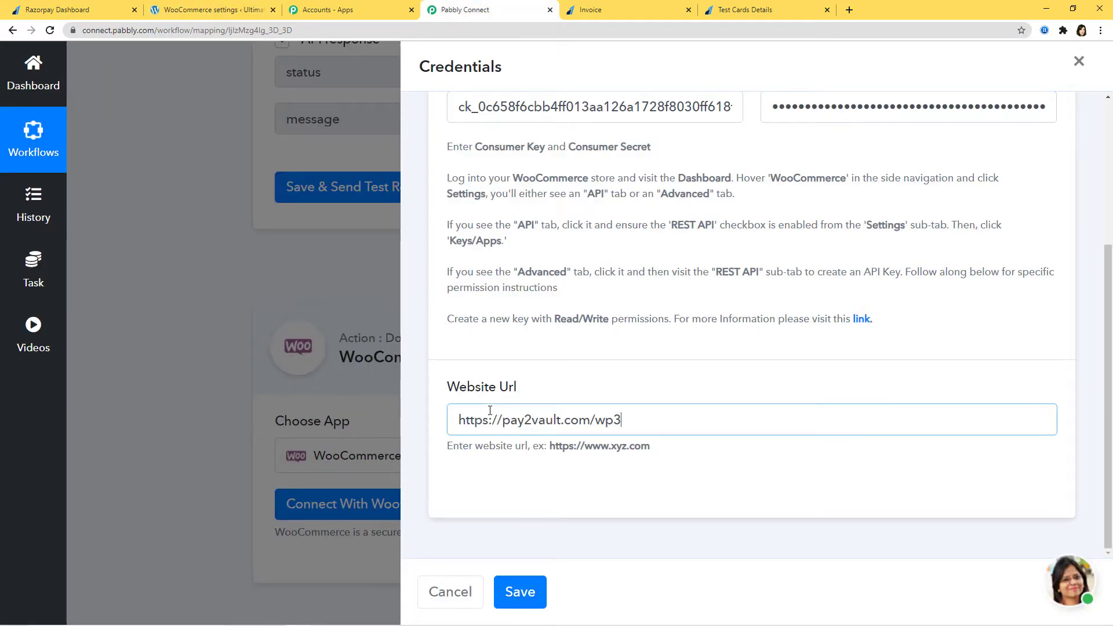
{"action": "left_click", "coordinate": [522, 594]}
{"action": "scroll", "coordinate": [608, 540], "scroll_direction": "down", "scroll_amount": 4}
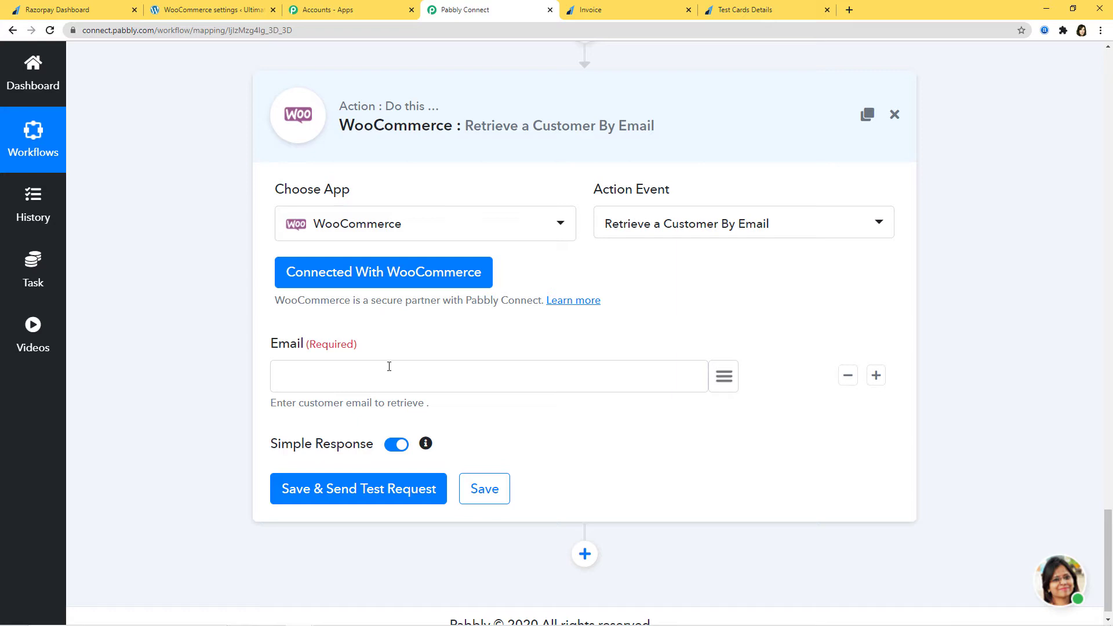
Map payload > payment > entity > email into Email and test, retrieving customer 220.
{"action": "left_click", "coordinate": [724, 376]}
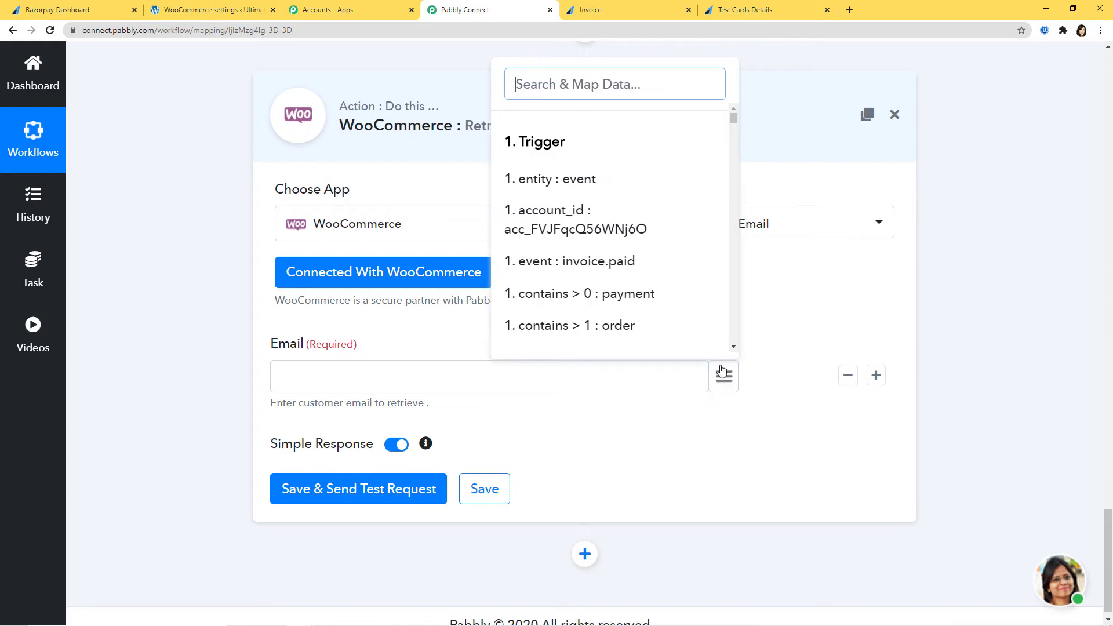
{"action": "scroll", "coordinate": [647, 279], "scroll_direction": "down", "scroll_amount": 10}
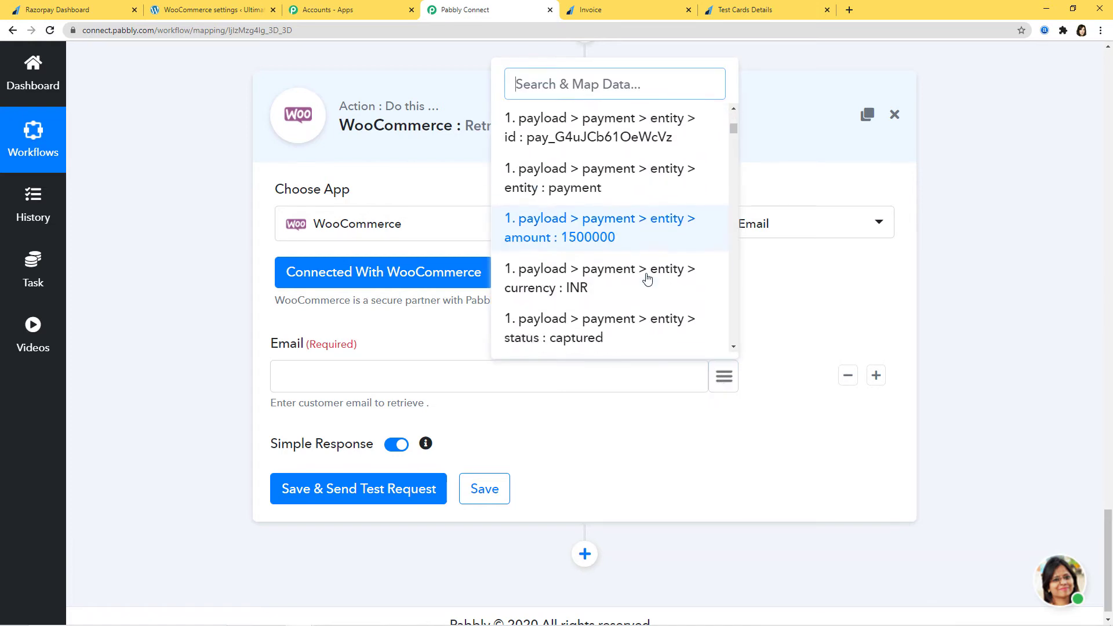
{"action": "scroll", "coordinate": [647, 250], "scroll_direction": "down", "scroll_amount": 2}
{"action": "left_click", "coordinate": [636, 138]}
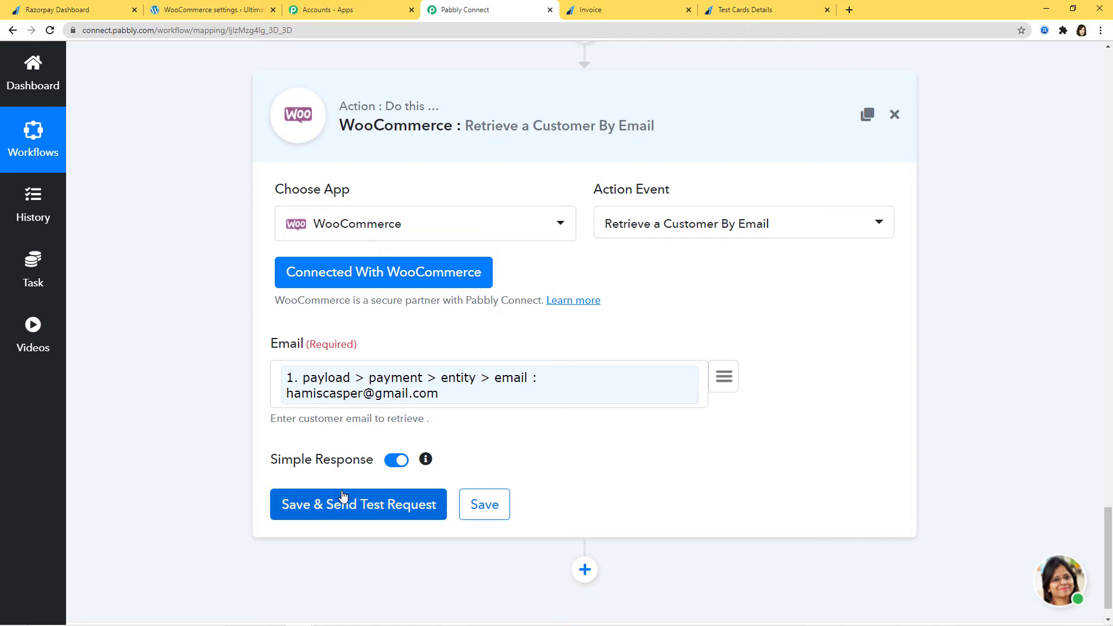
{"action": "left_click", "coordinate": [371, 504]}
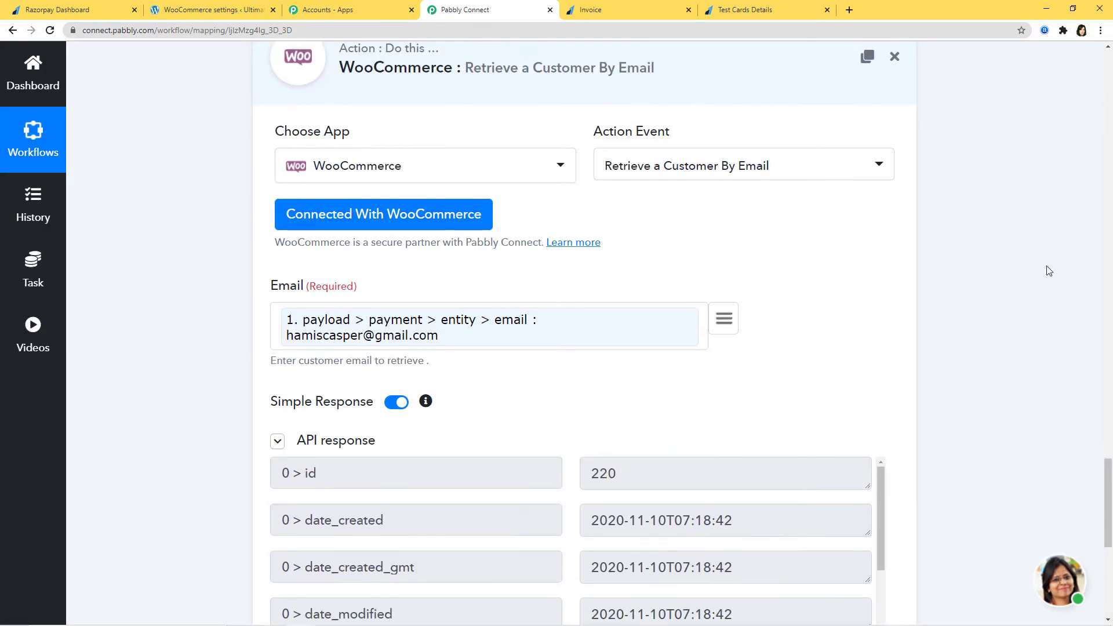
{"action": "scroll", "coordinate": [1047, 270], "scroll_direction": "down", "scroll_amount": 4}
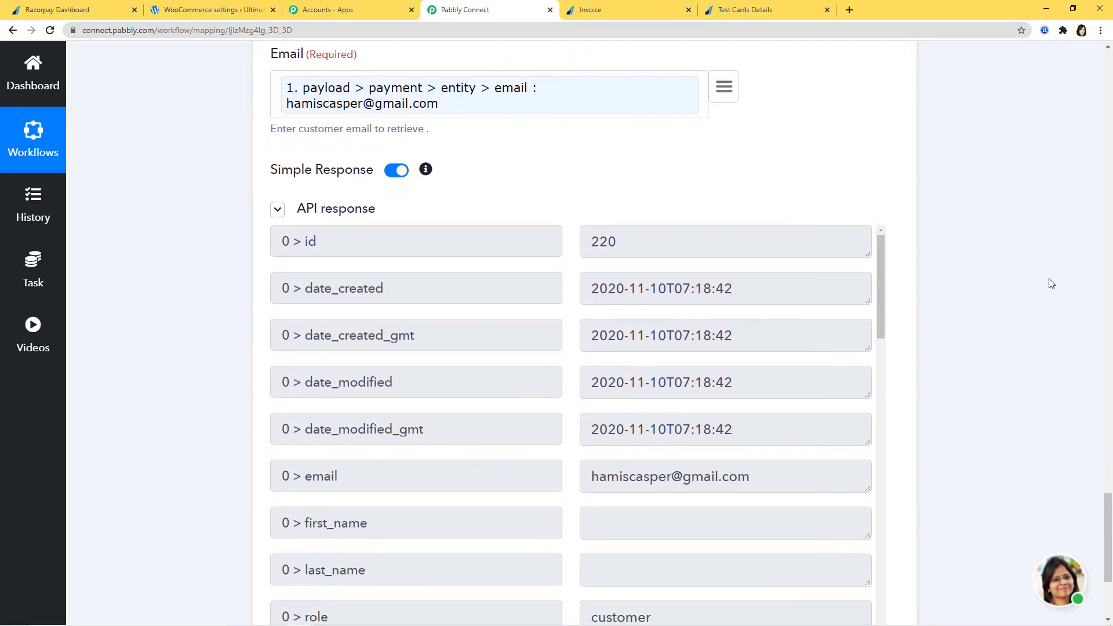
{"action": "scroll", "coordinate": [732, 348], "scroll_direction": "down", "scroll_amount": 8}
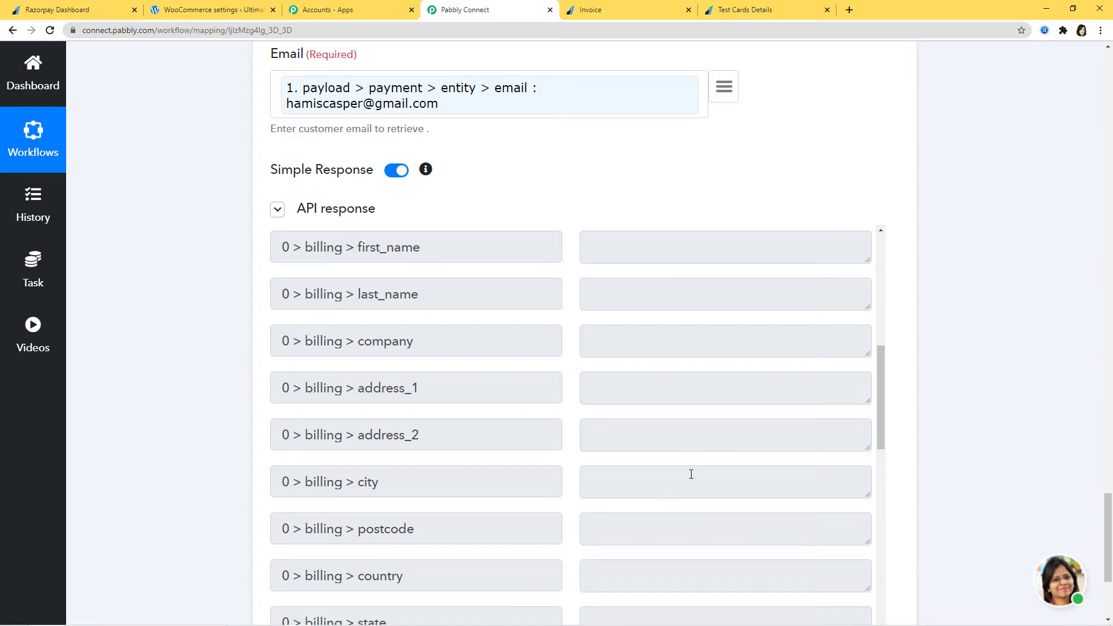
{"action": "scroll", "coordinate": [691, 474], "scroll_direction": "up", "scroll_amount": 8}
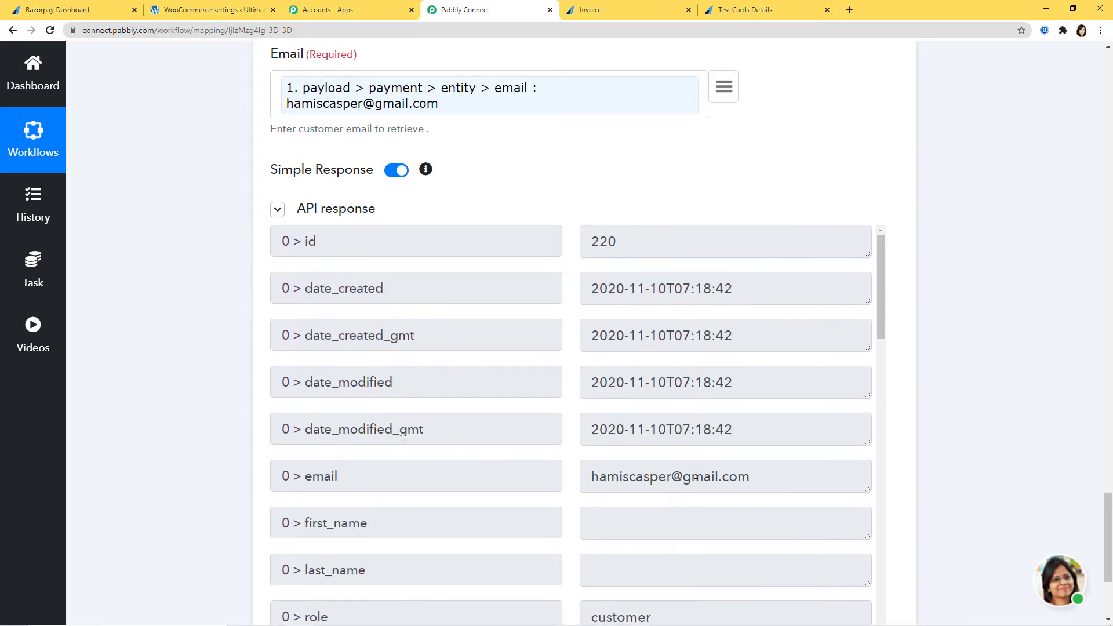
{"action": "scroll", "coordinate": [685, 412], "scroll_direction": "down", "scroll_amount": 2}
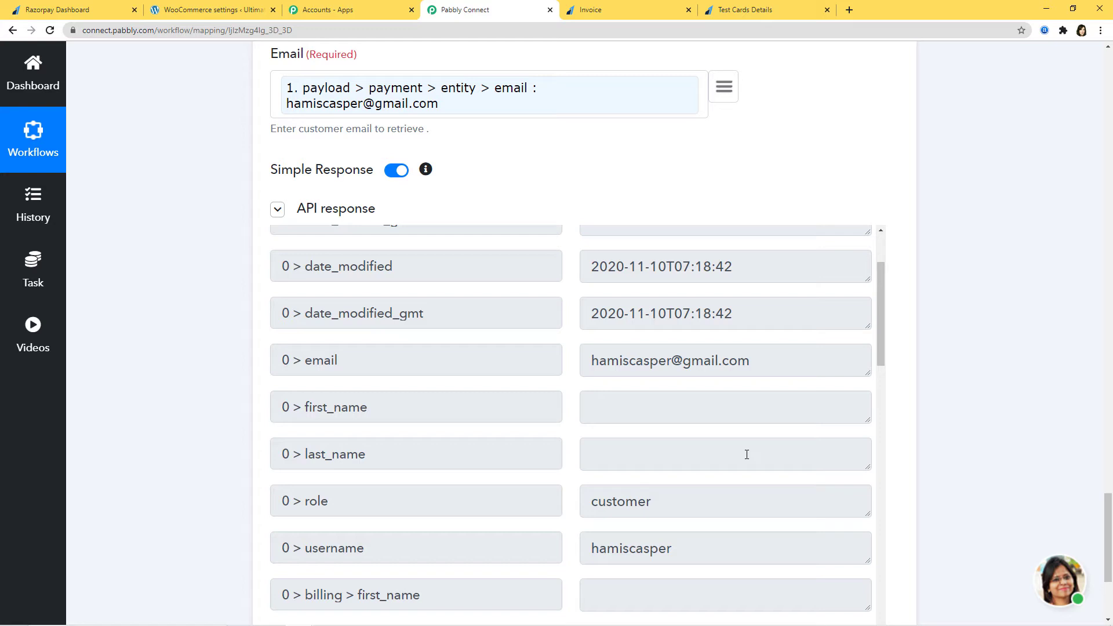
Test the lookup with 'abc' appended to Email, then remove the 'abc' text.
{"action": "left_click", "coordinate": [281, 86]}
{"action": "type", "text": "abc"}
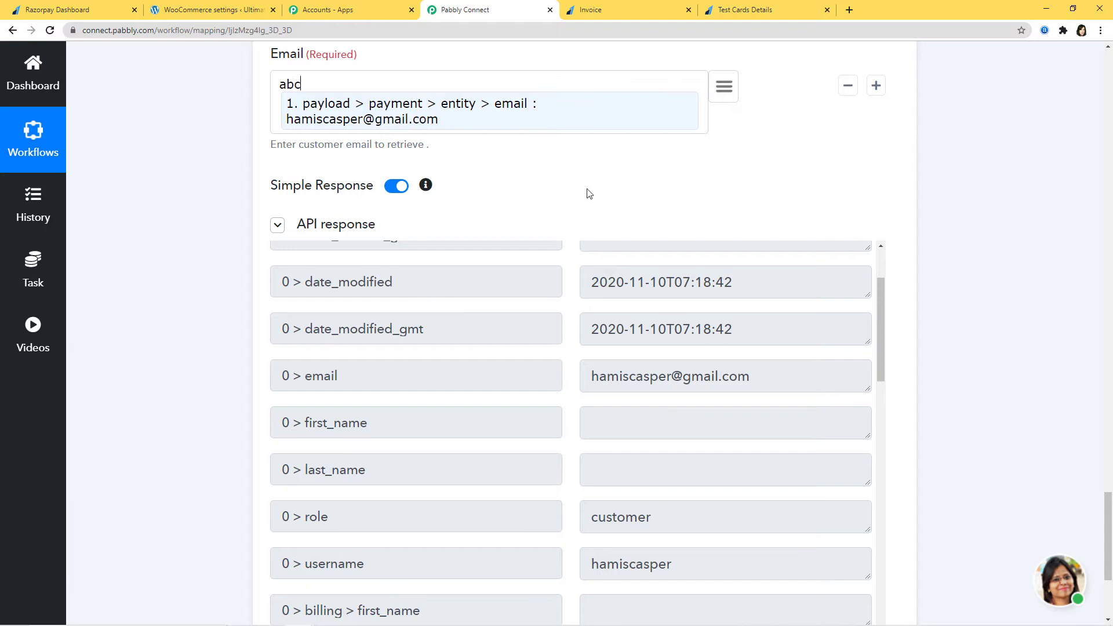
{"action": "scroll", "coordinate": [1014, 234], "scroll_direction": "down", "scroll_amount": 1}
{"action": "scroll", "coordinate": [1014, 234], "scroll_direction": "down", "scroll_amount": 3}
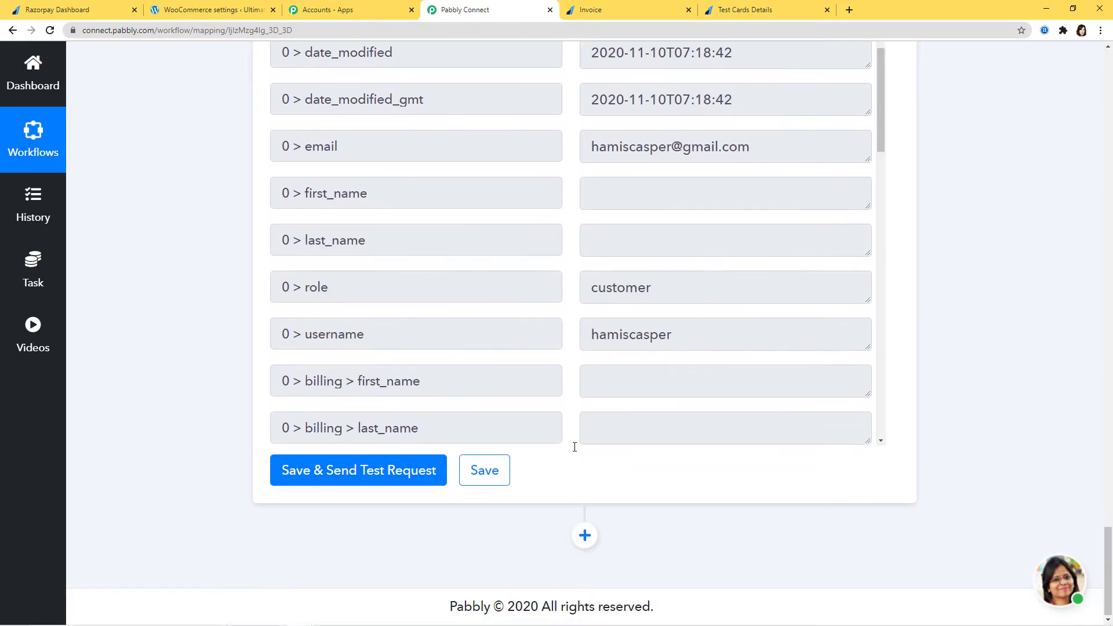
{"action": "left_click", "coordinate": [343, 470]}
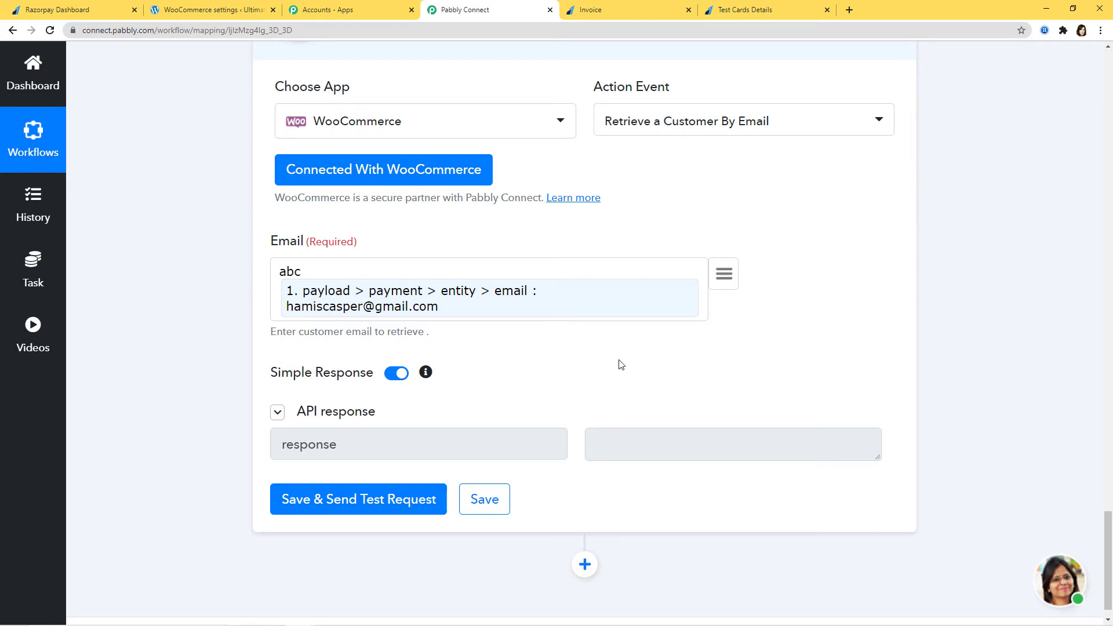
{"action": "double_click", "coordinate": [274, 279]}
{"action": "key", "text": "BackSpace"}
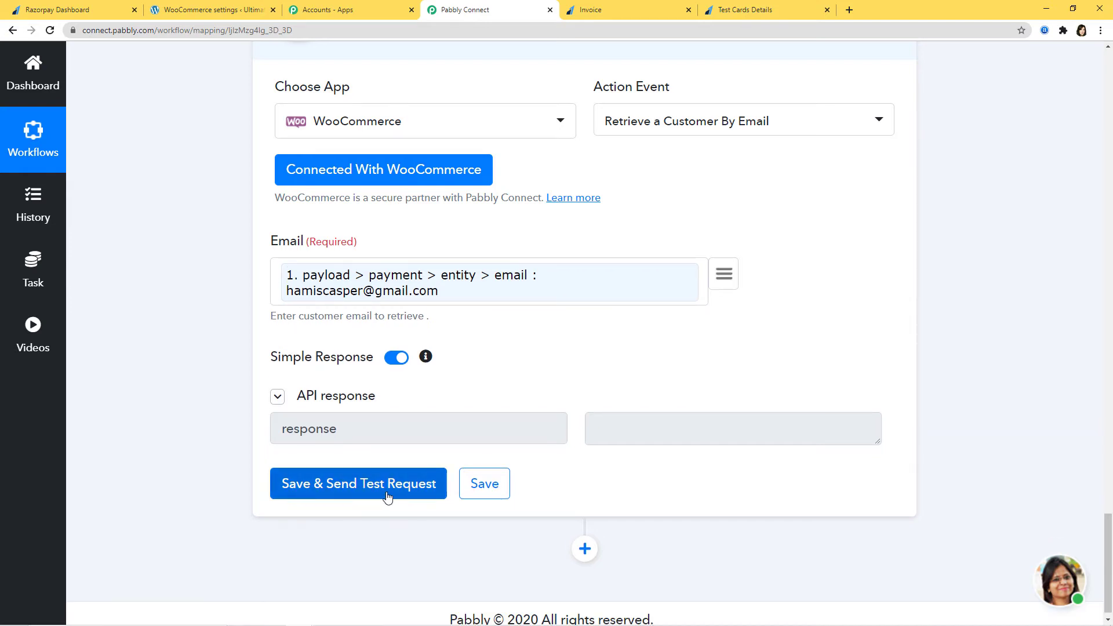
Retest with only the mapped email, save the lookup step, and add a step below.
{"action": "left_click", "coordinate": [374, 485]}
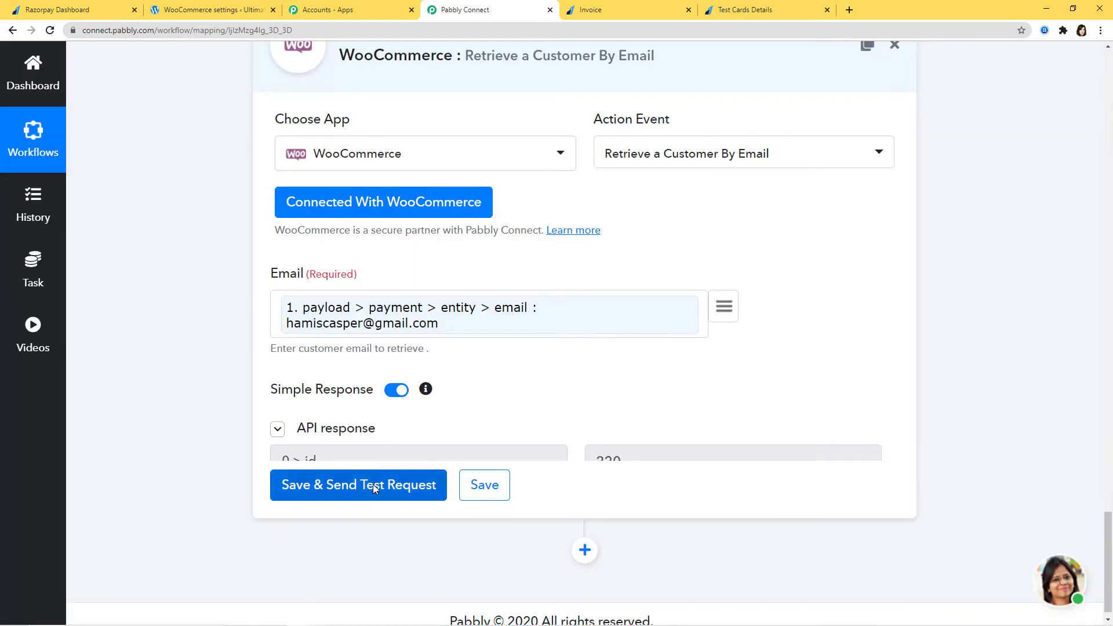
{"action": "scroll", "coordinate": [962, 467], "scroll_direction": "down", "scroll_amount": 4}
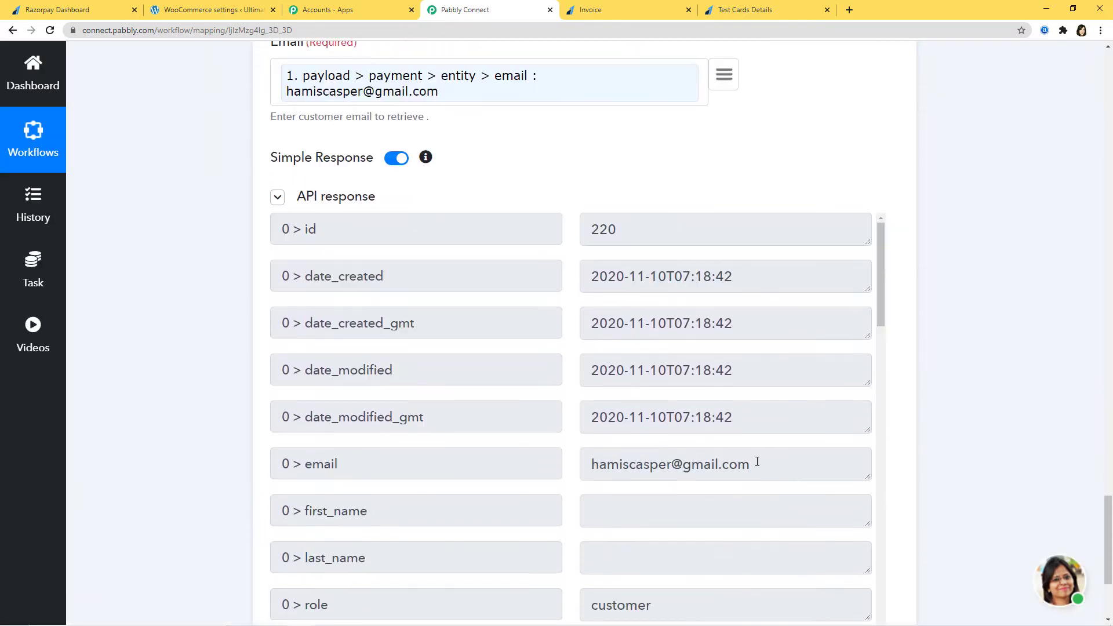
{"action": "scroll", "coordinate": [754, 462], "scroll_direction": "down", "scroll_amount": 3}
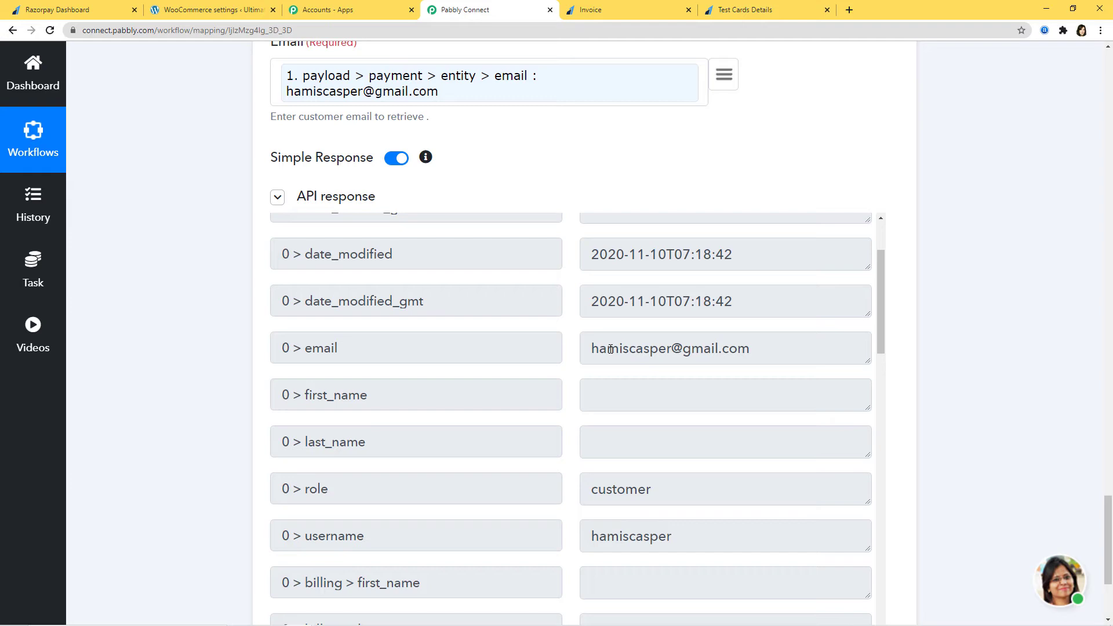
{"action": "scroll", "coordinate": [952, 369], "scroll_direction": "down", "scroll_amount": 3}
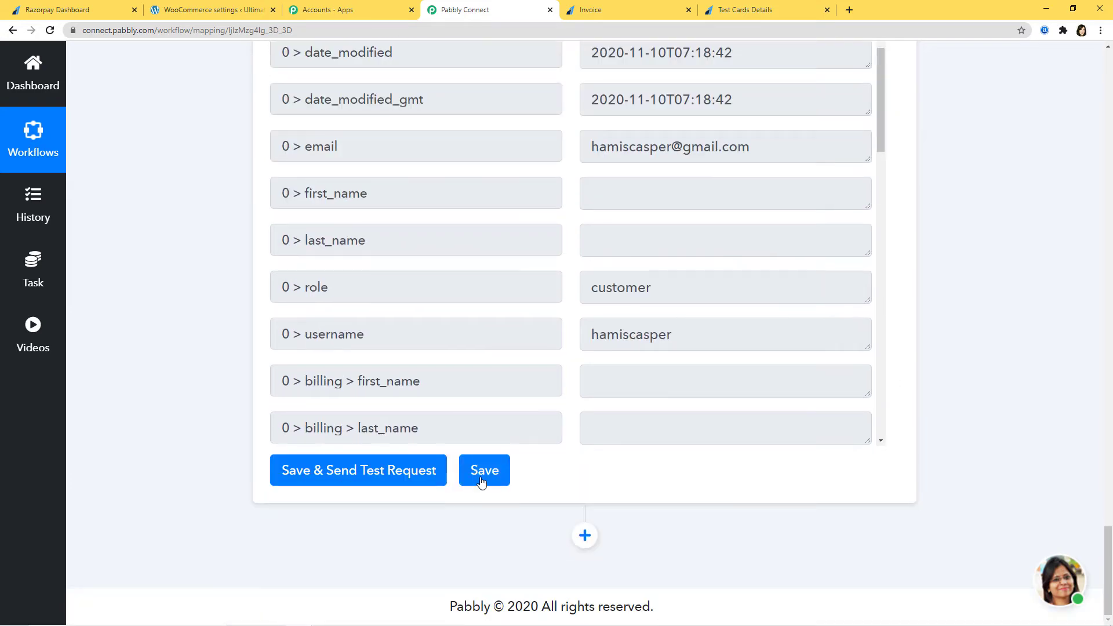
{"action": "left_click", "coordinate": [480, 474]}
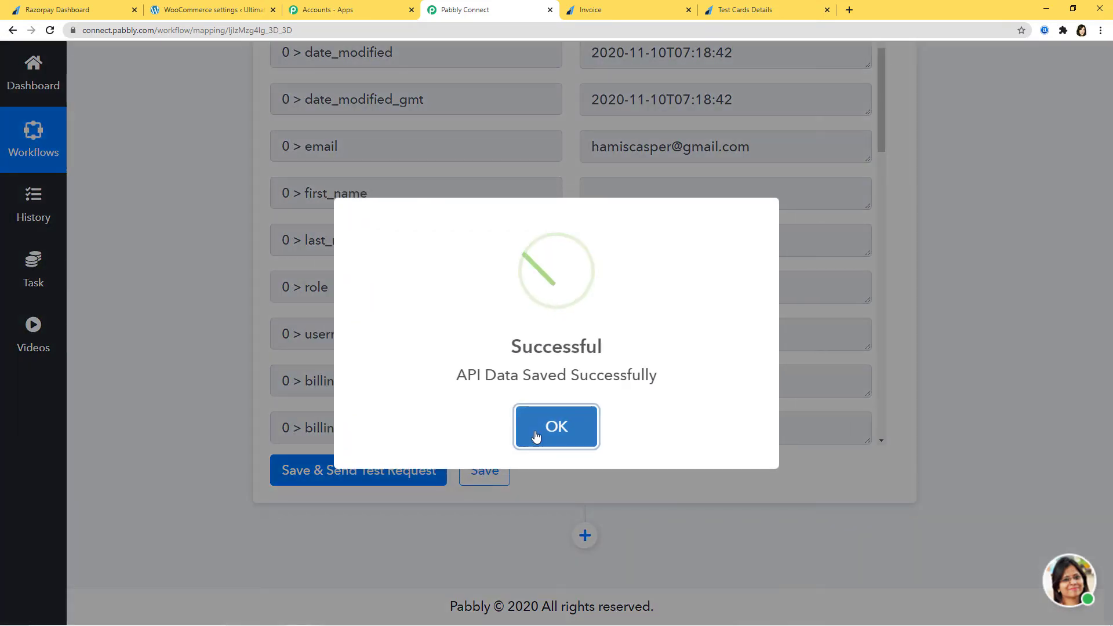
{"action": "left_click", "coordinate": [536, 437]}
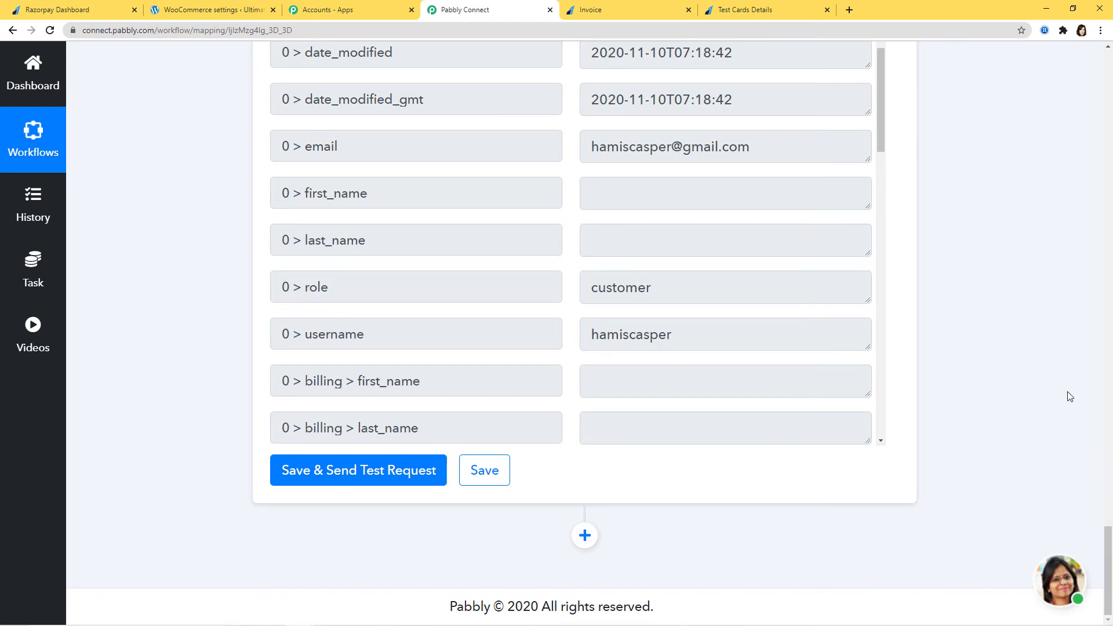
{"action": "left_click", "coordinate": [584, 535]}
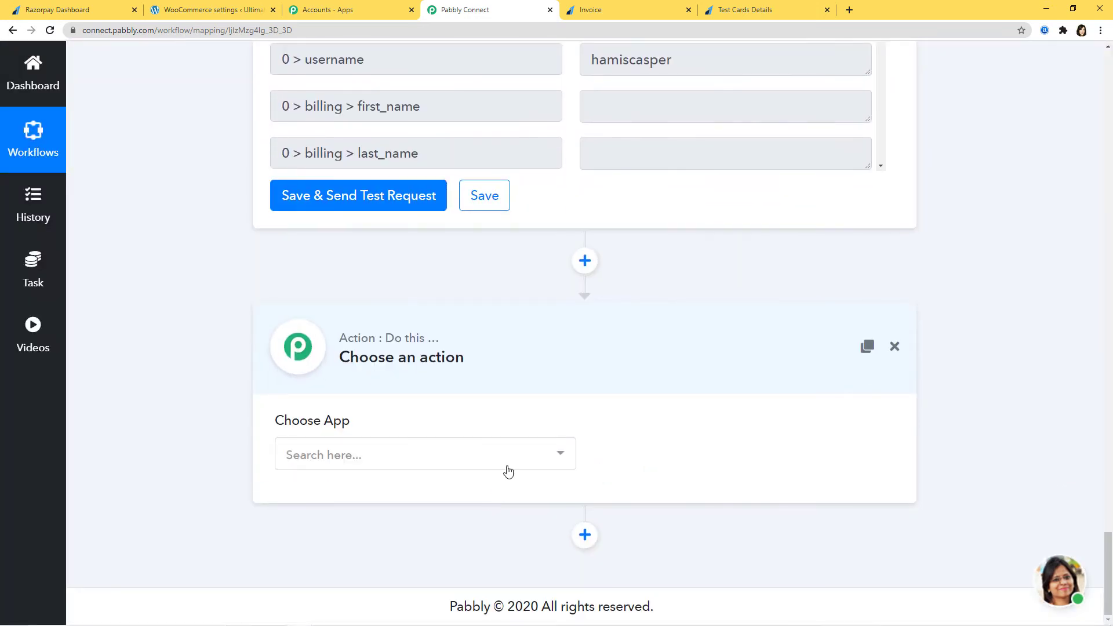
Search apps for 'rout' and make the new step a Router.
{"action": "left_click", "coordinate": [509, 460]}
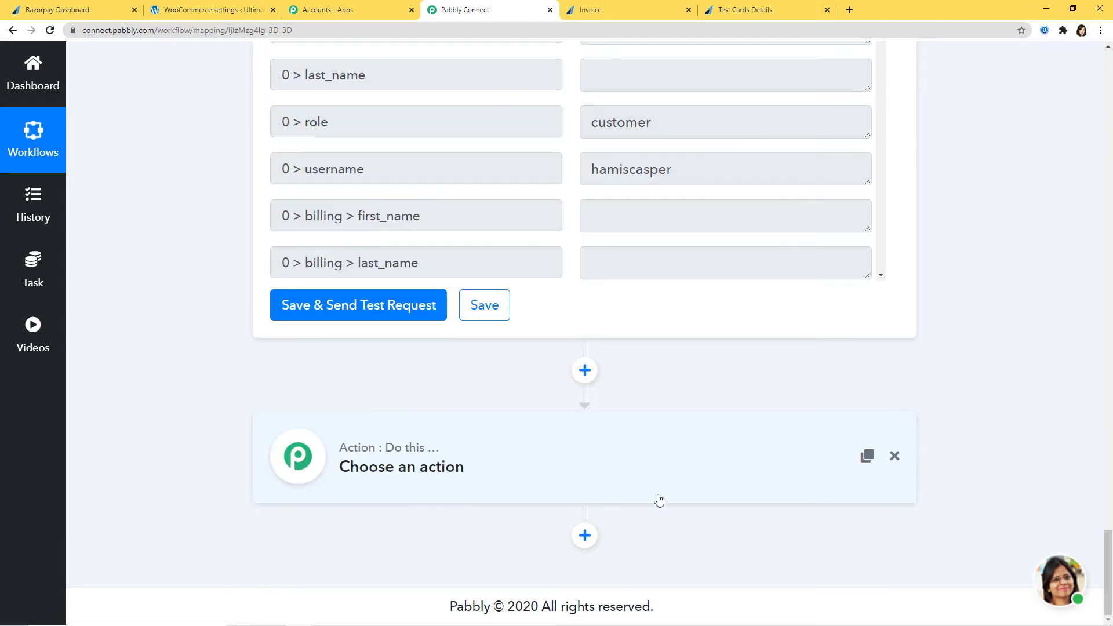
{"action": "left_click", "coordinate": [687, 461]}
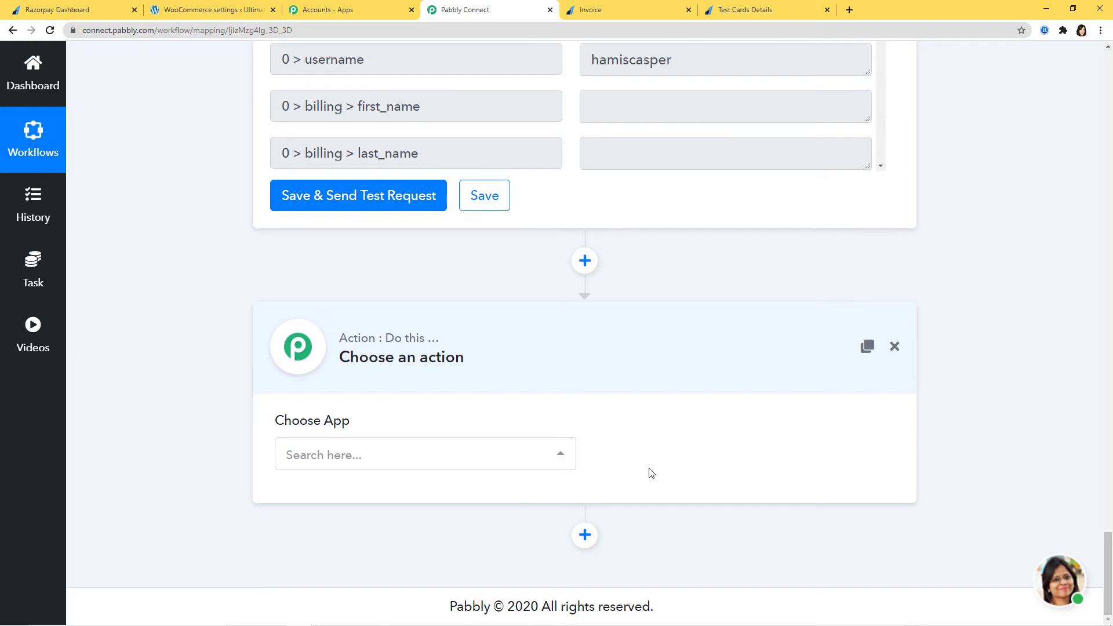
{"action": "left_click", "coordinate": [532, 460]}
{"action": "type", "text": "rout"}
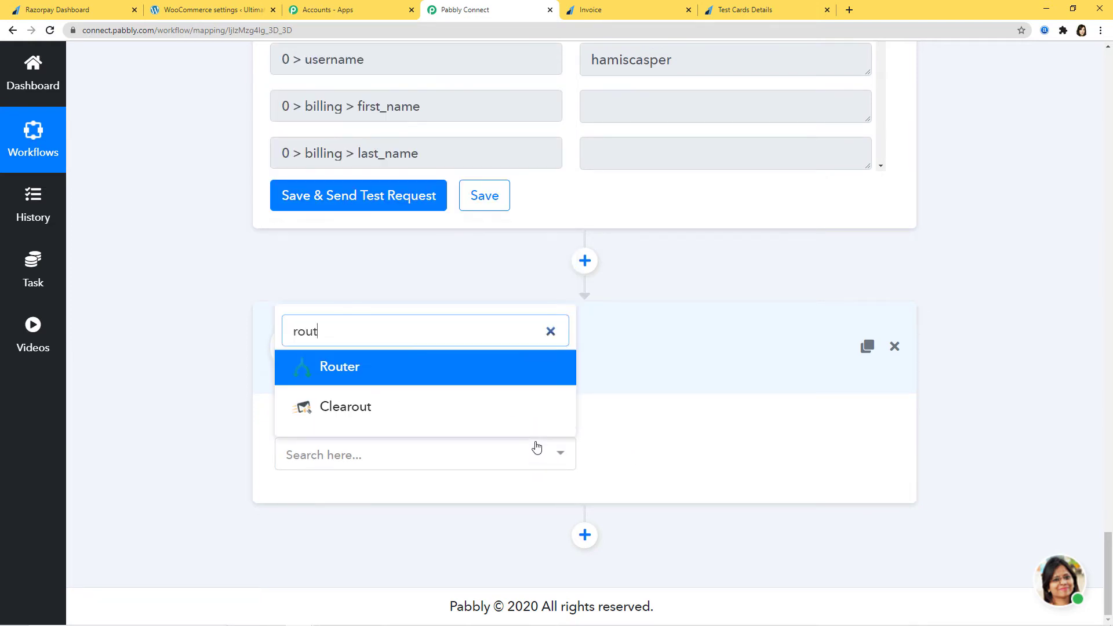
{"action": "left_click", "coordinate": [430, 374]}
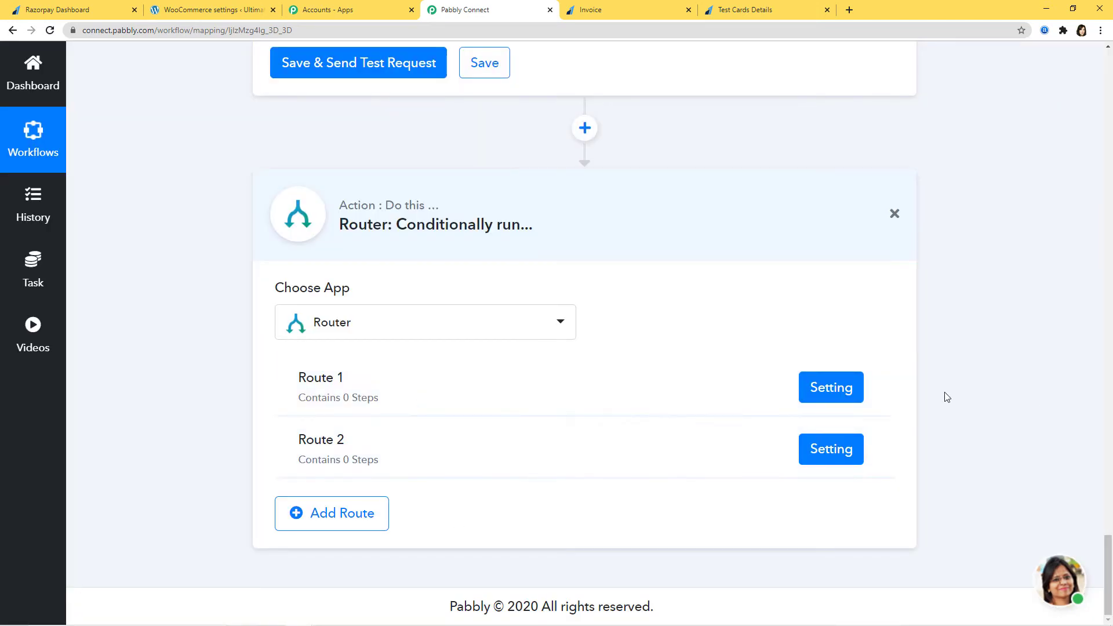
{"action": "left_click", "coordinate": [885, 389]}
Rename the first route to 'If customer already exists, place orde'.
{"action": "left_click", "coordinate": [820, 417]}
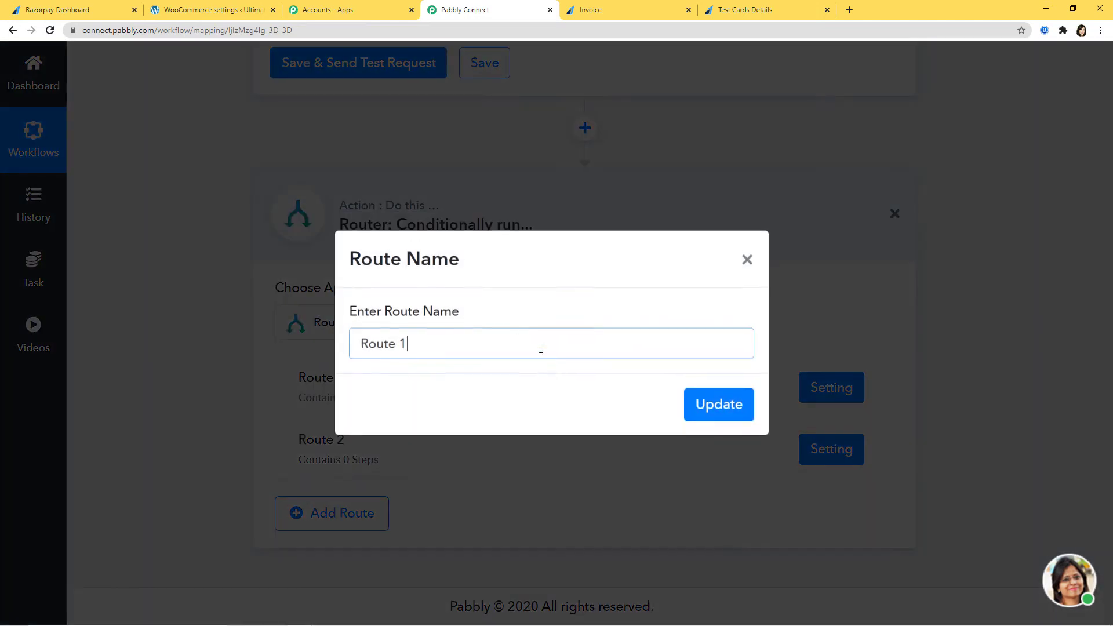
{"action": "key", "text": "BackSpace"}
{"action": "key", "text": "BackSpace"}
{"action": "key", "text": "BackSpace"}
{"action": "key", "text": "BackSpace"}
{"action": "key", "text": "BackSpace"}
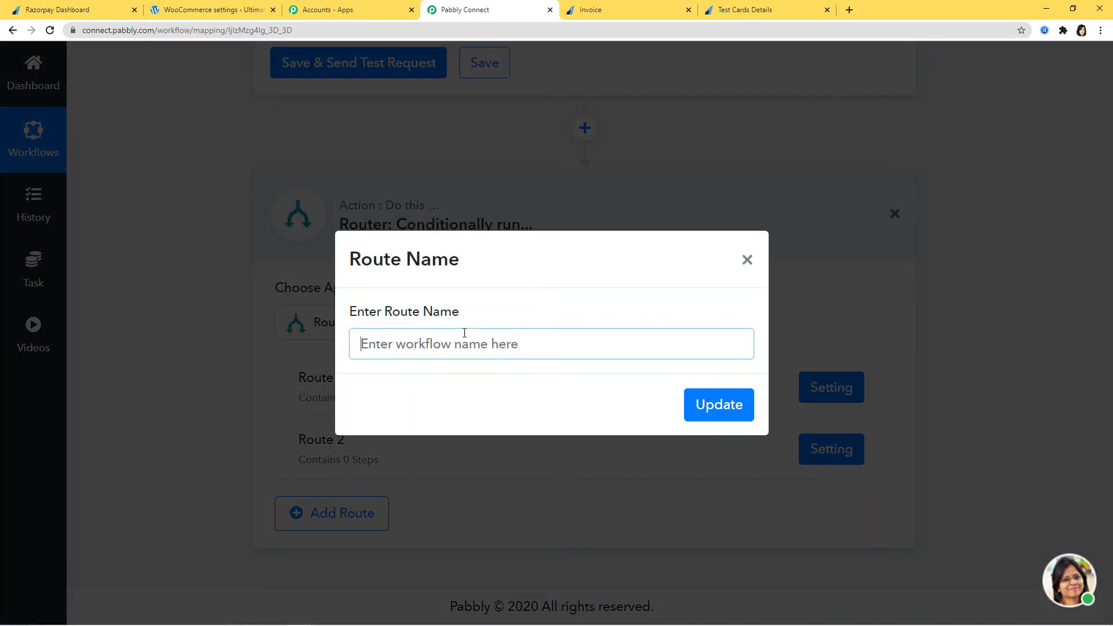
{"action": "type", "text": "If"}
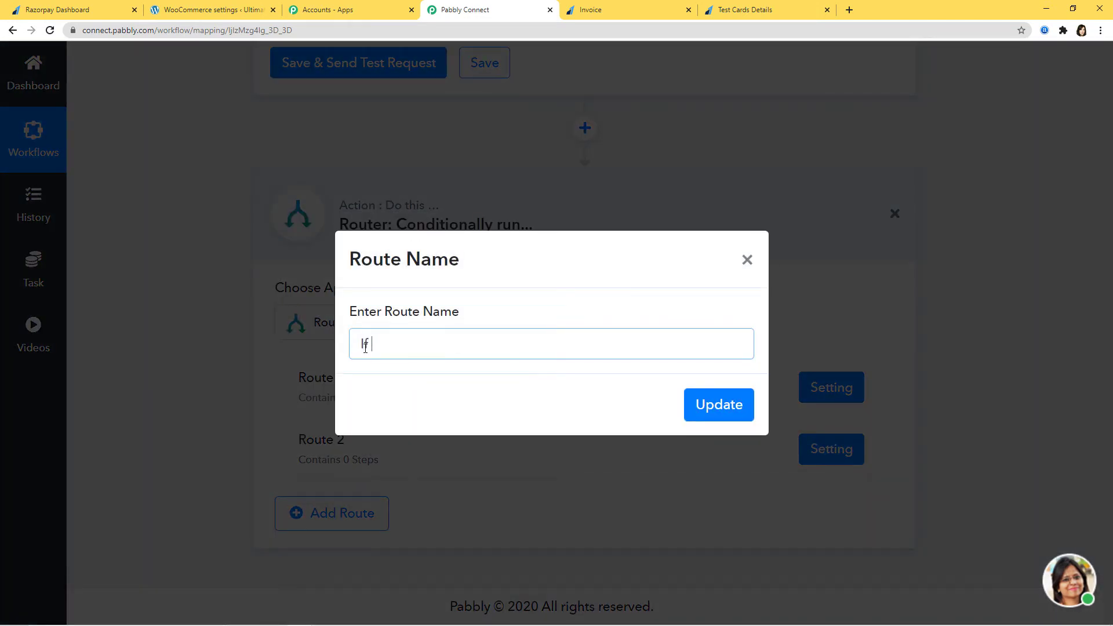
{"action": "type", "text": " customer already exists"}
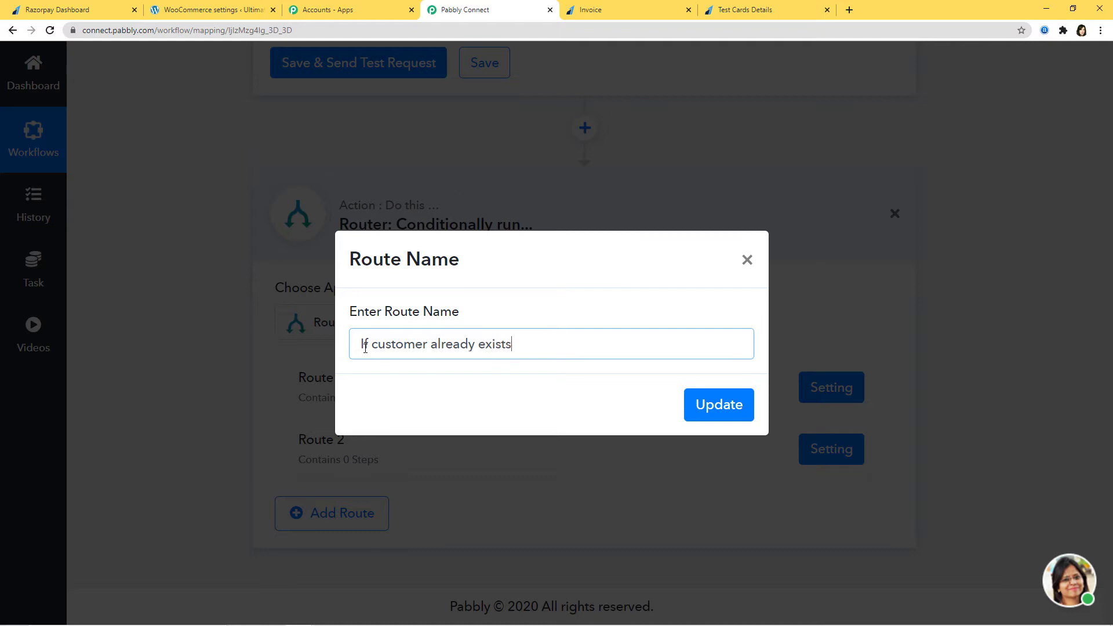
{"action": "type", "text": ", place order"}
{"action": "left_click", "coordinate": [719, 404]}
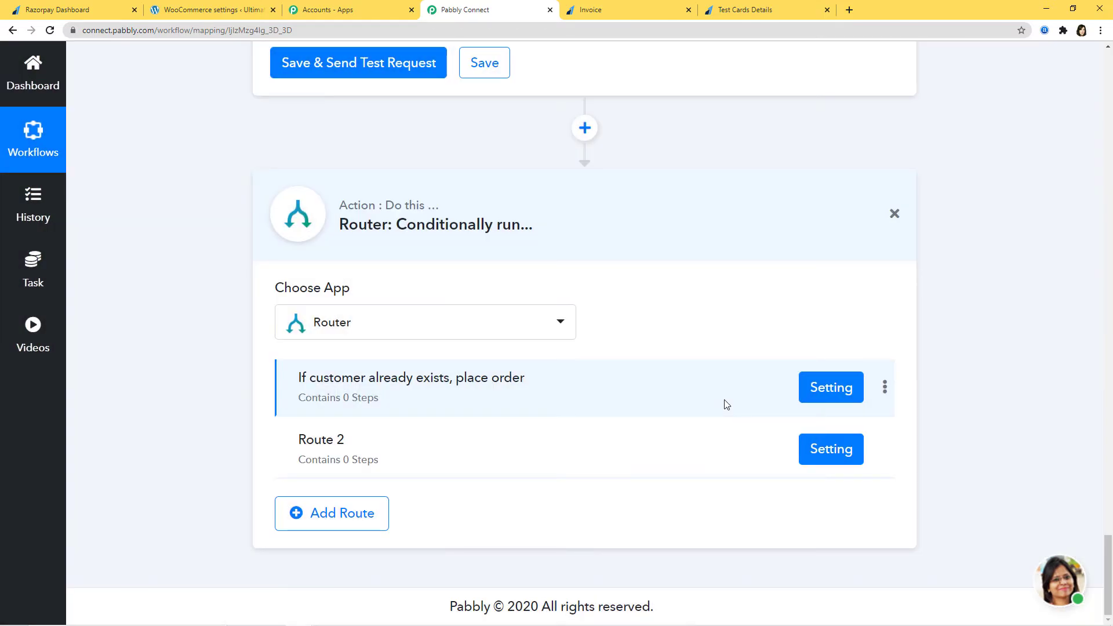
Rename Route 2 to 'If customer doesn't exist (create customer and place order)'.
{"action": "left_click", "coordinate": [885, 449]}
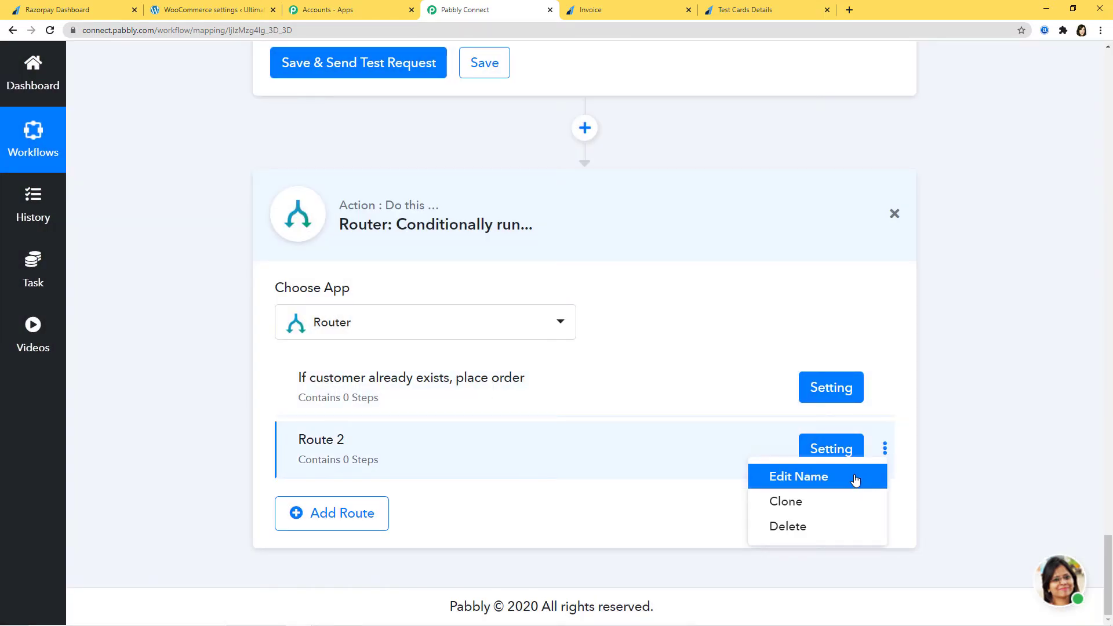
{"action": "left_click", "coordinate": [855, 480]}
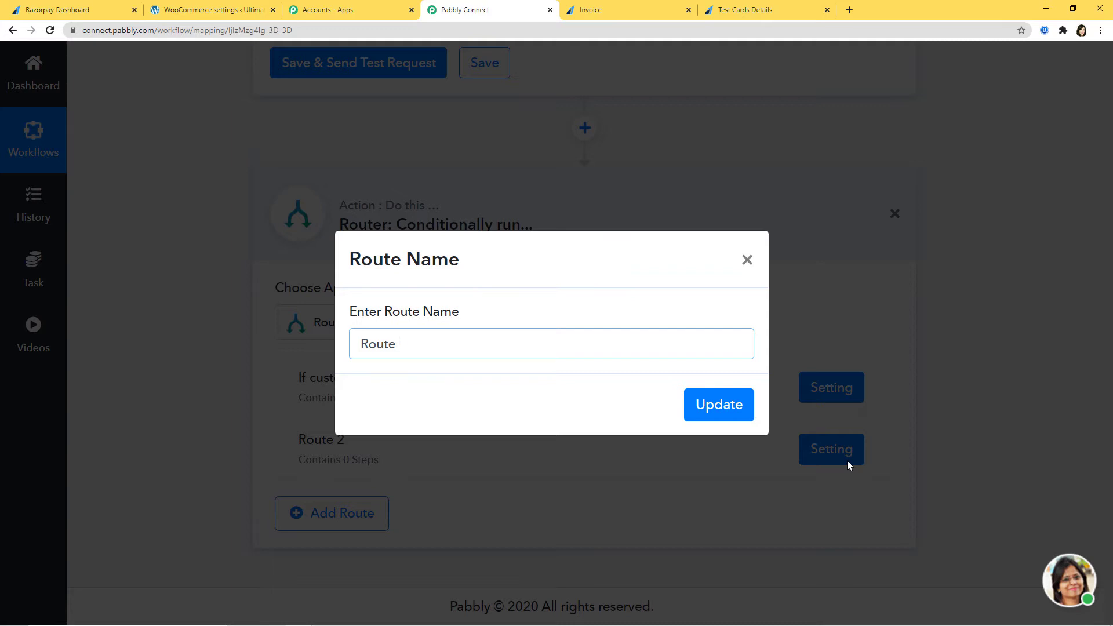
{"action": "key", "text": "BackSpace"}
{"action": "key", "text": "BackSpace"}
{"action": "key", "text": "BackSpace"}
{"action": "key", "text": "BackSpace"}
{"action": "key", "text": "BackSpace"}
{"action": "key", "text": "BackSpace"}
{"action": "type", "text": "If customer doesn't ex"}
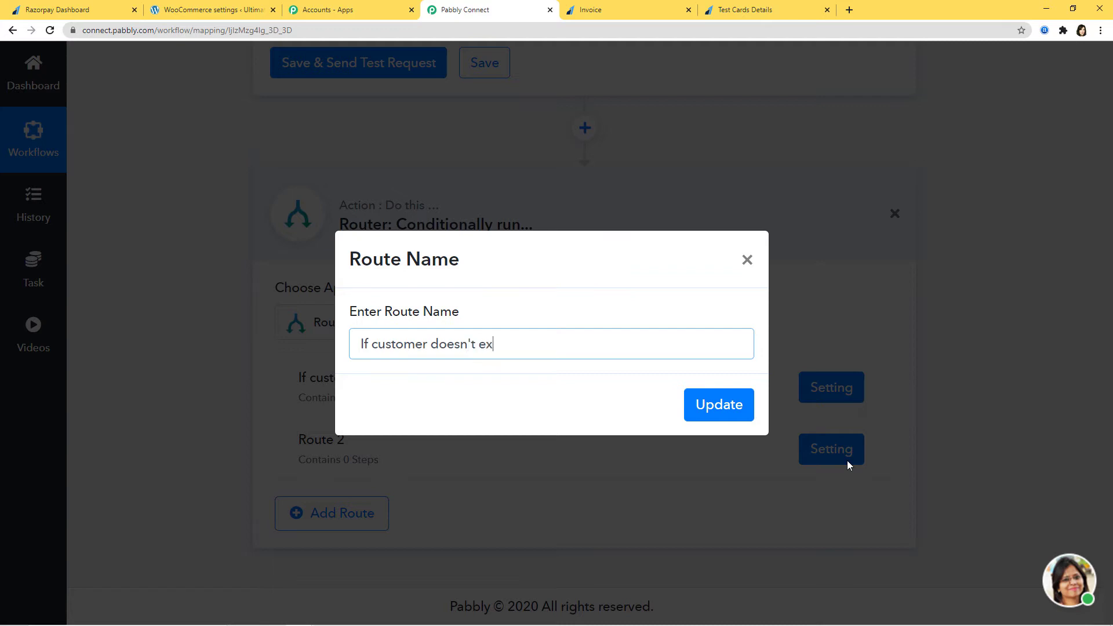
{"action": "type", "text": "ist (create customer"}
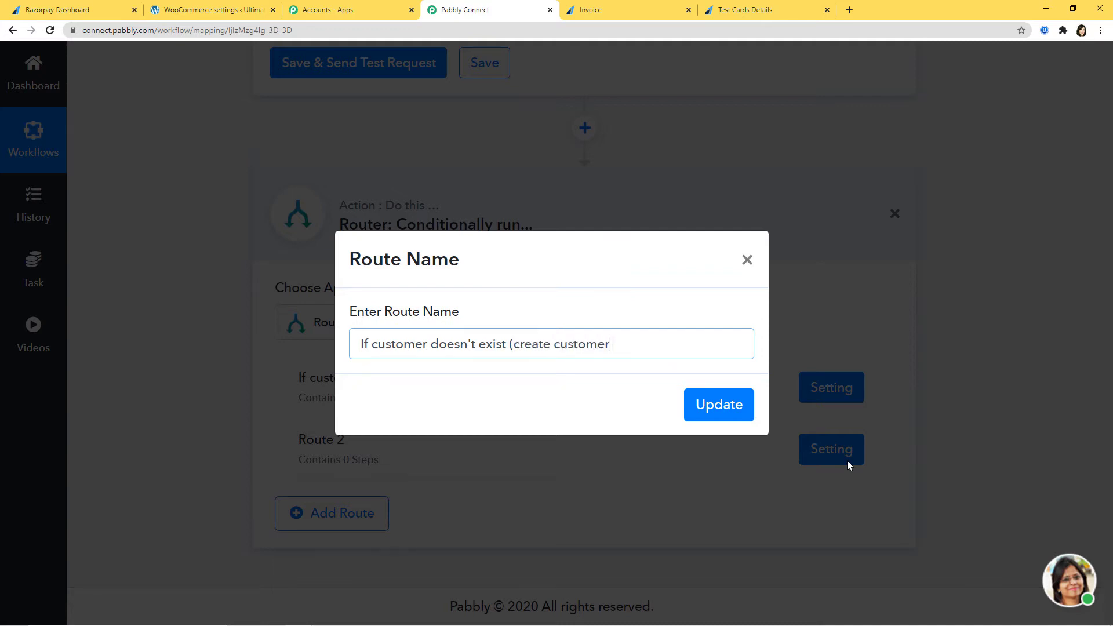
{"action": "type", "text": " and place order"}
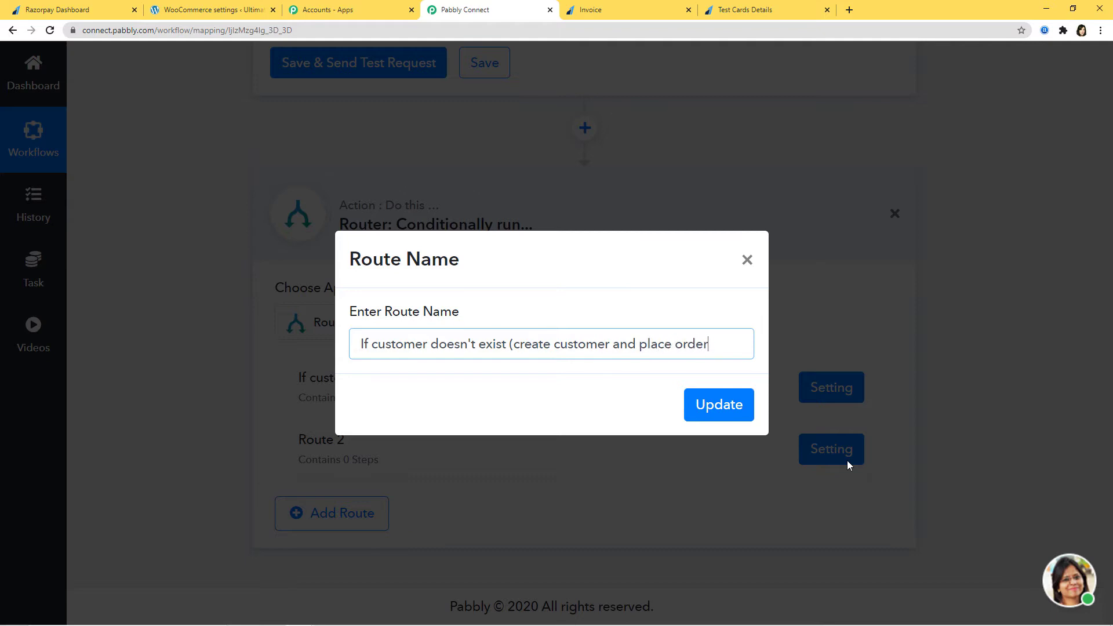
{"action": "type", "text": ")"}
{"action": "left_click", "coordinate": [729, 405]}
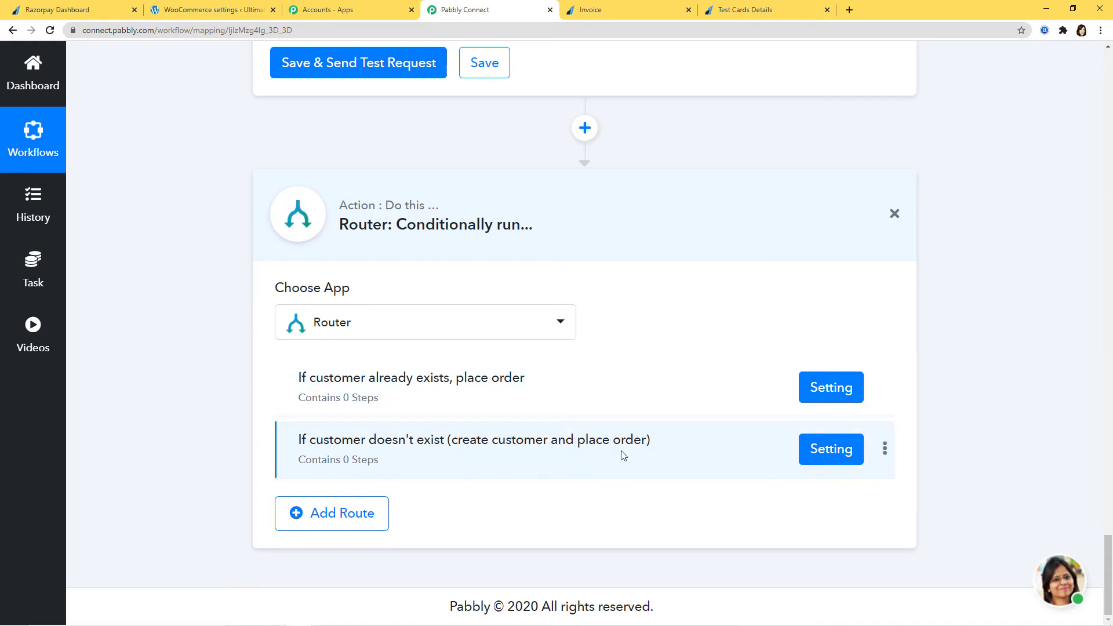
In route 1's filter settings, choose the retrieved customer's 4. 0 > id field.
{"action": "left_click", "coordinate": [827, 391]}
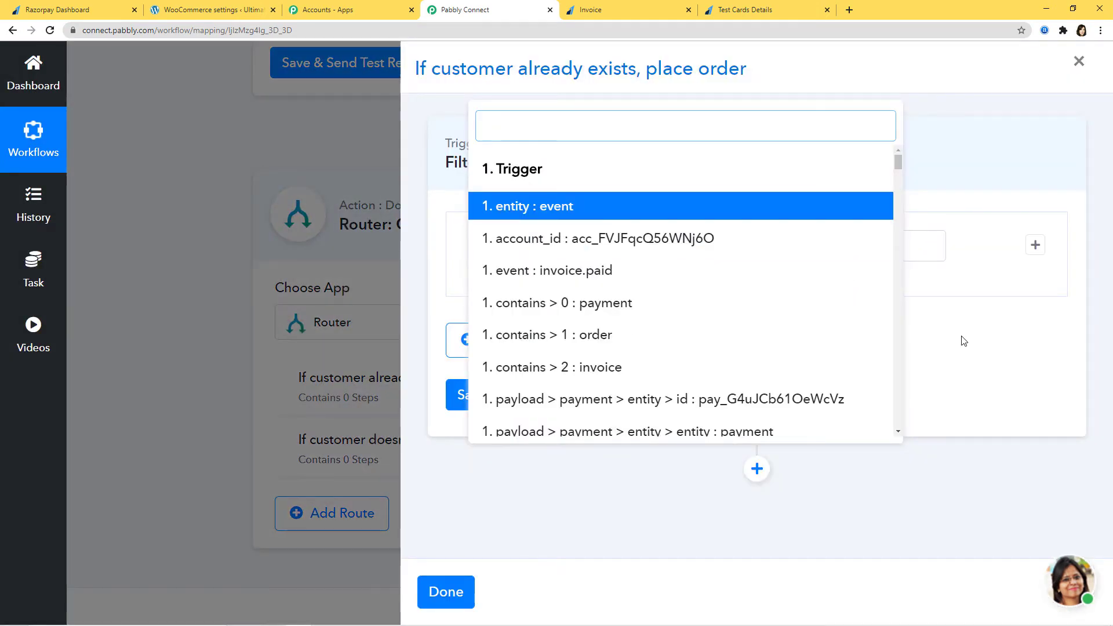
{"action": "left_click", "coordinate": [963, 339]}
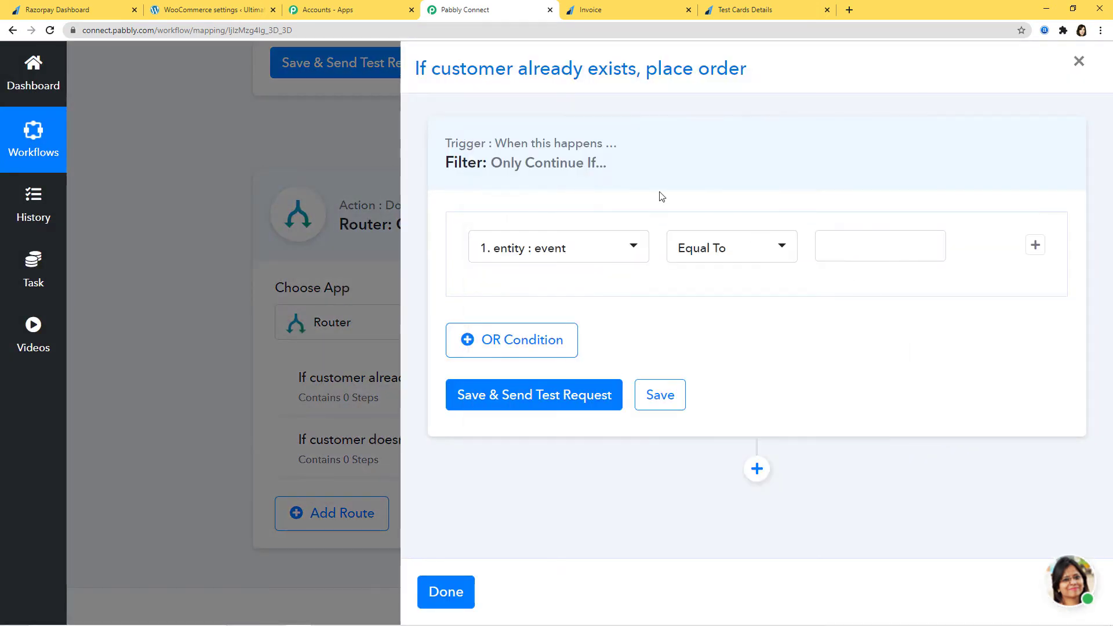
{"action": "left_click", "coordinate": [636, 251]}
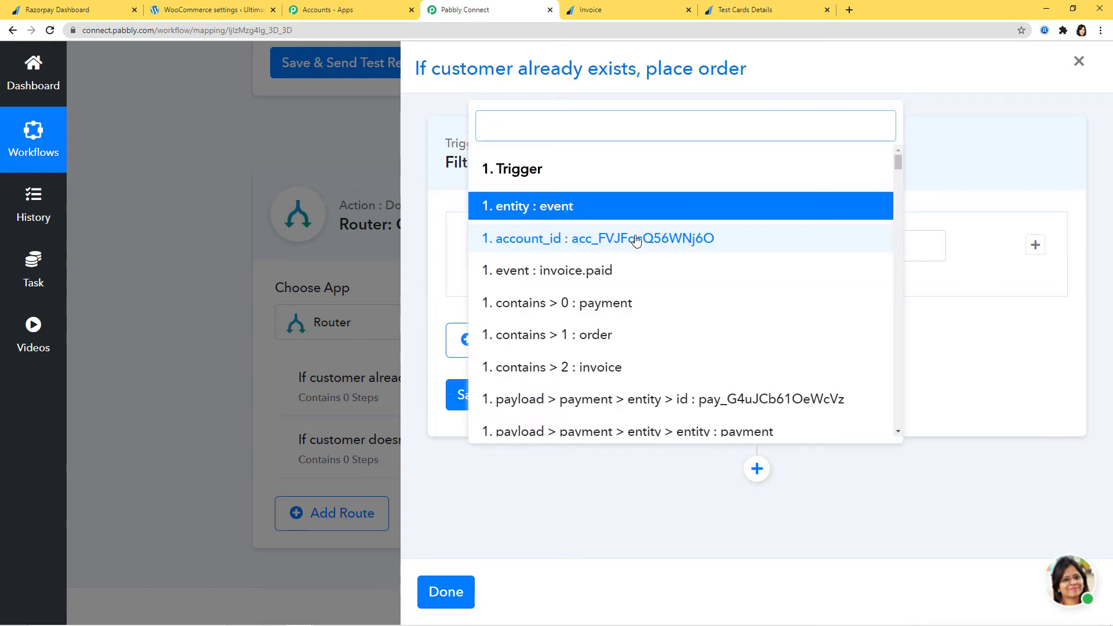
{"action": "scroll", "coordinate": [897, 166], "scroll_direction": "down", "scroll_amount": 3}
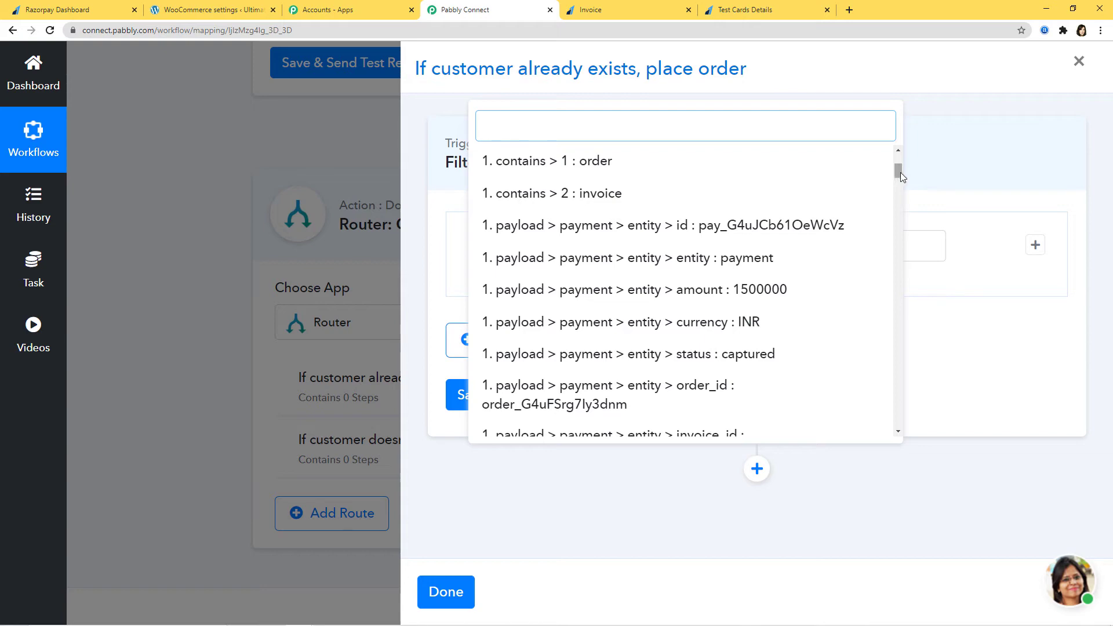
{"action": "left_click_drag", "start_coordinate": [900, 172], "coordinate": [862, 435]}
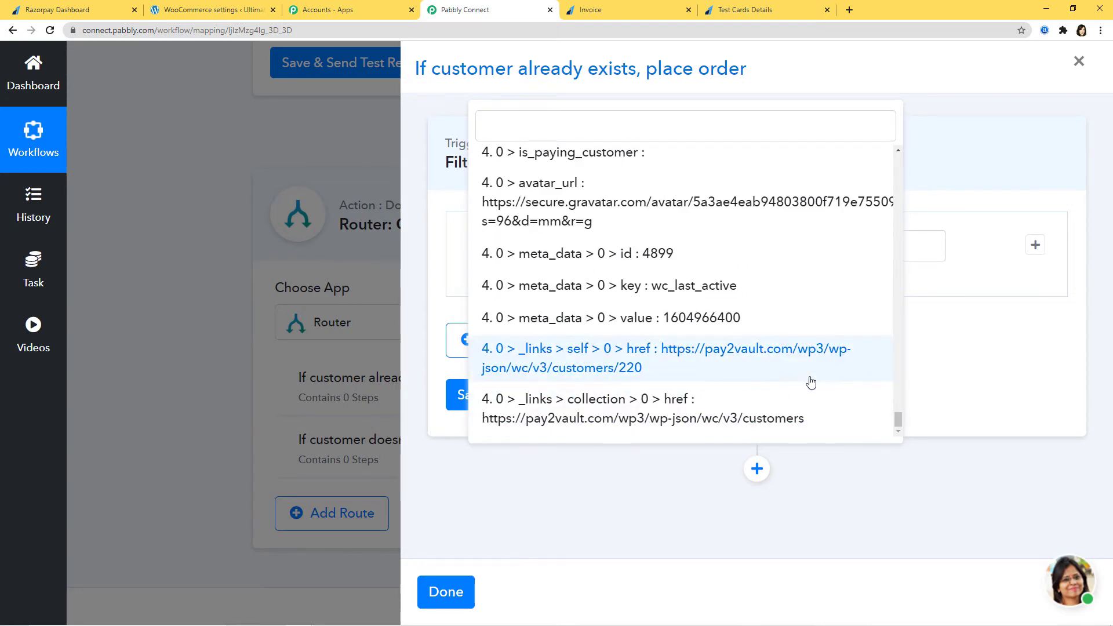
{"action": "scroll", "coordinate": [810, 380], "scroll_direction": "up", "scroll_amount": 10}
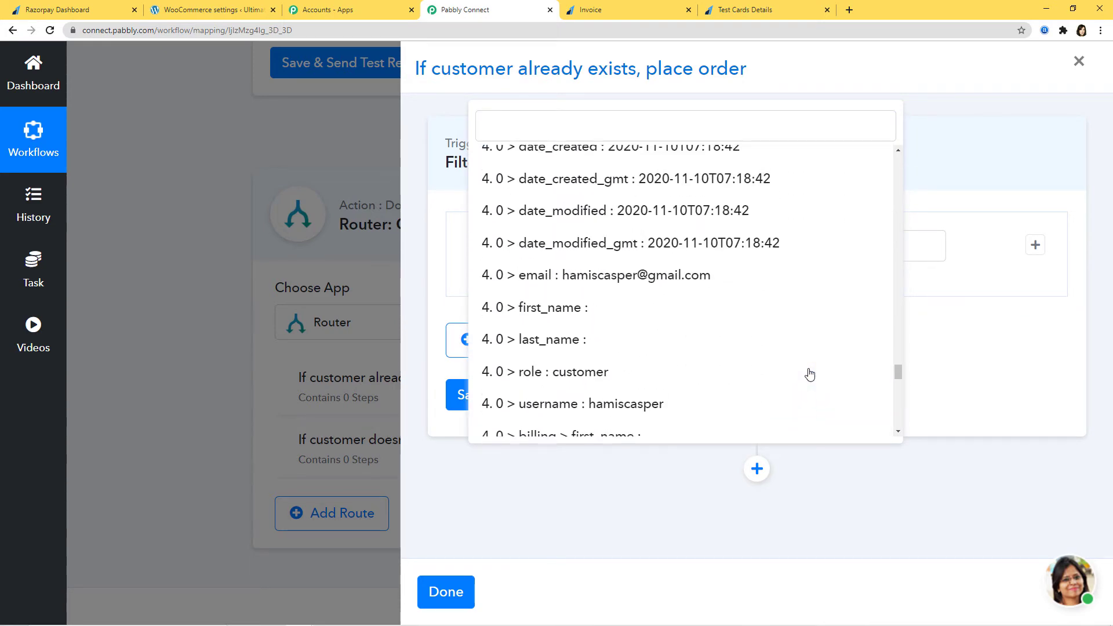
{"action": "scroll", "coordinate": [809, 373], "scroll_direction": "up", "scroll_amount": 6}
{"action": "scroll", "coordinate": [807, 373], "scroll_direction": "down", "scroll_amount": 3}
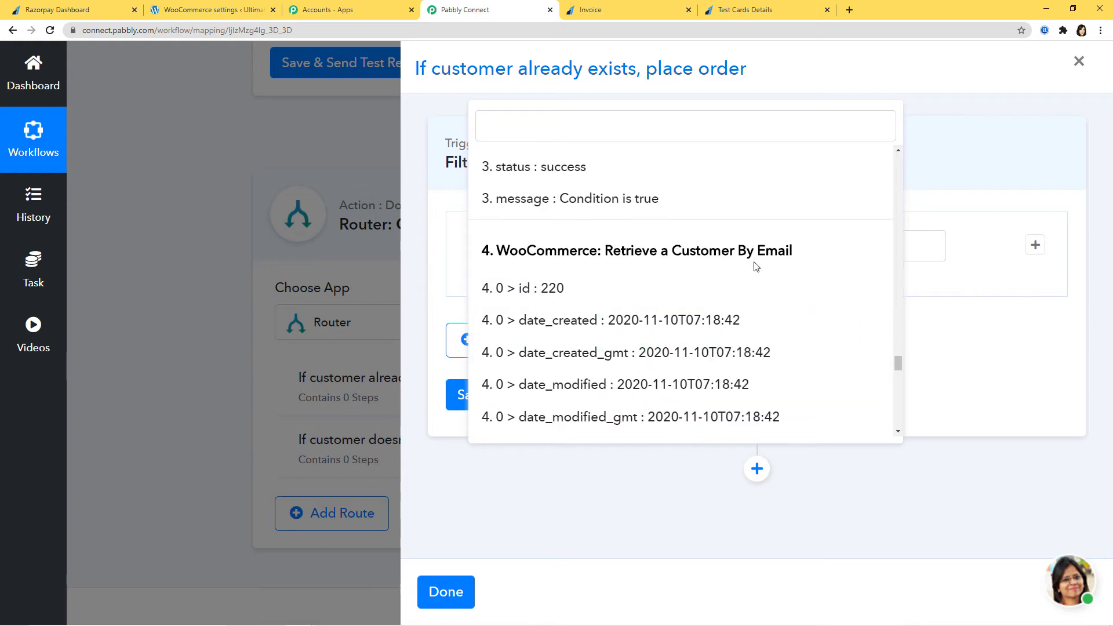
{"action": "left_click", "coordinate": [551, 292]}
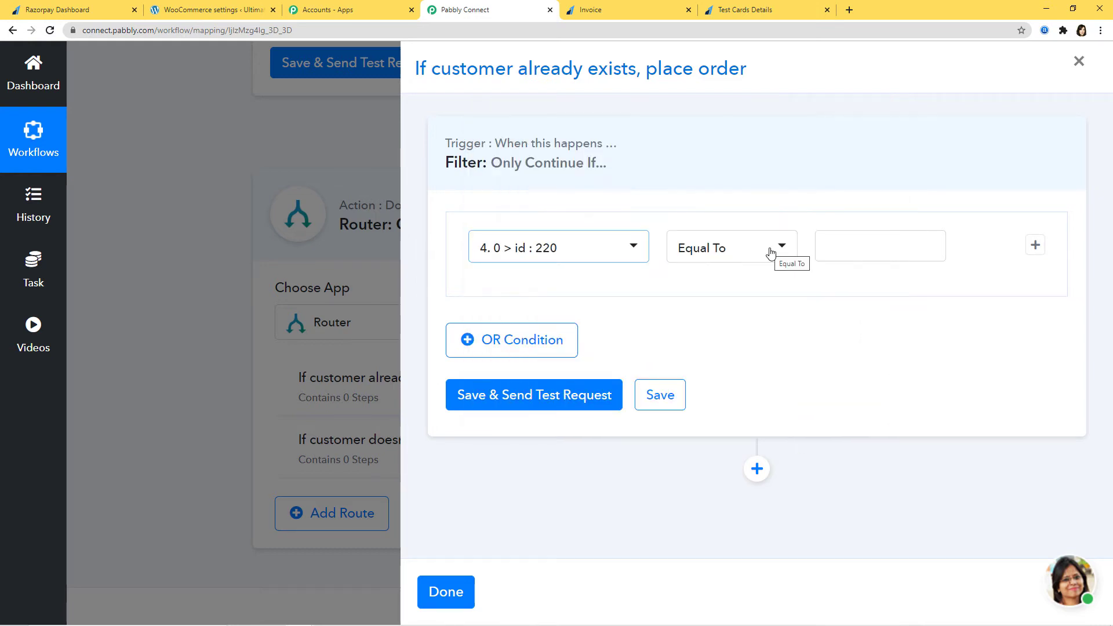
Set the filter operator to Is Exist, test it as true, and add a step.
{"action": "left_click", "coordinate": [780, 253]}
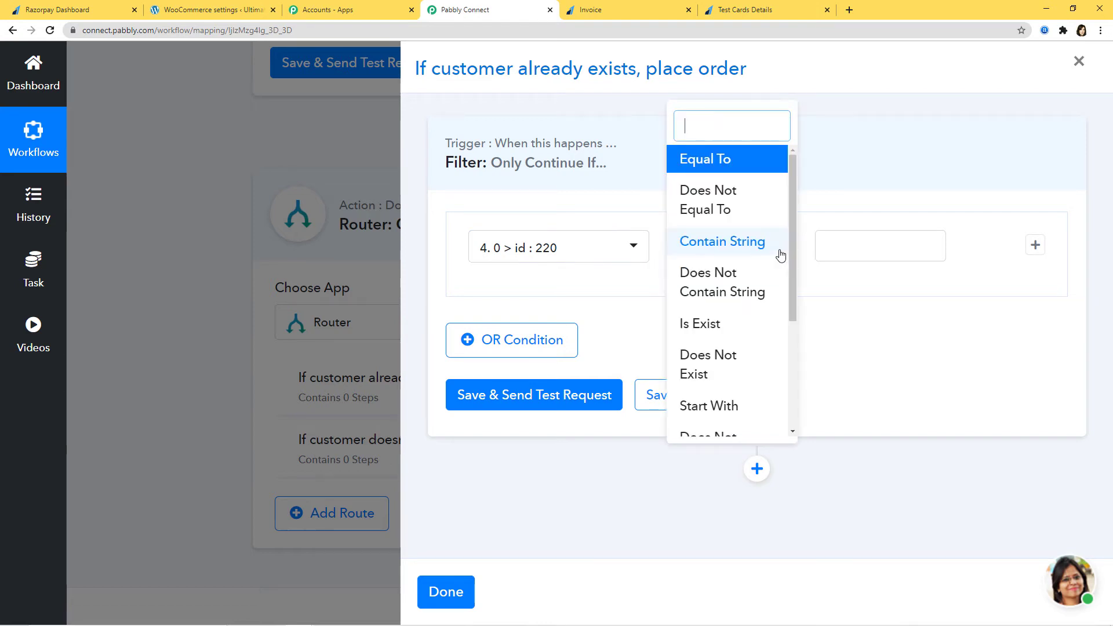
{"action": "left_click", "coordinate": [705, 323]}
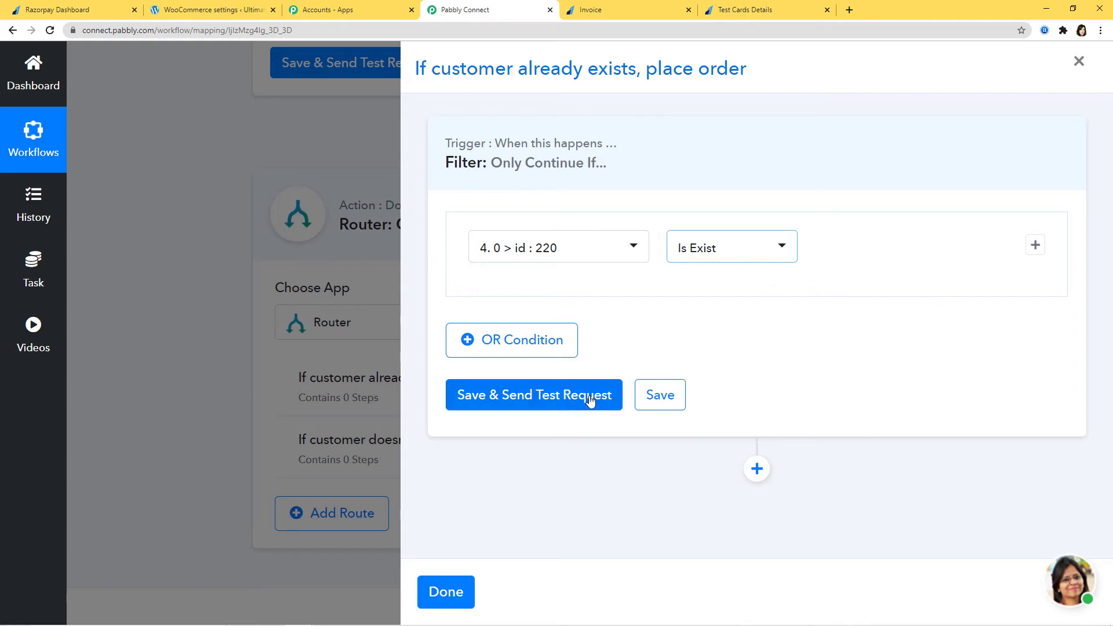
{"action": "left_click", "coordinate": [570, 400]}
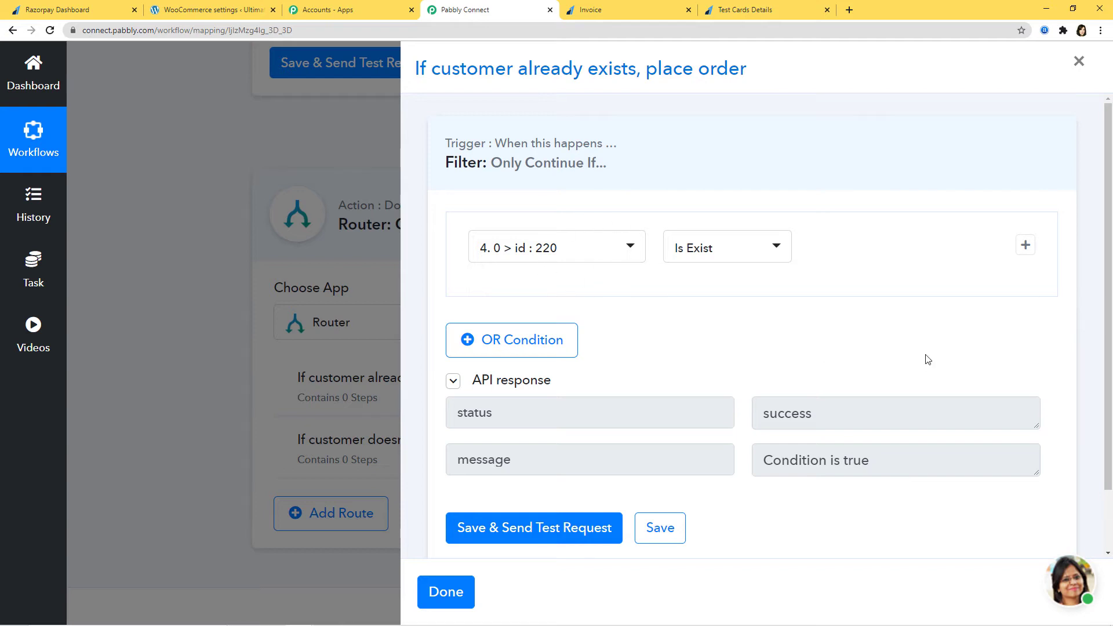
{"action": "scroll", "coordinate": [893, 359], "scroll_direction": "down", "scroll_amount": 2}
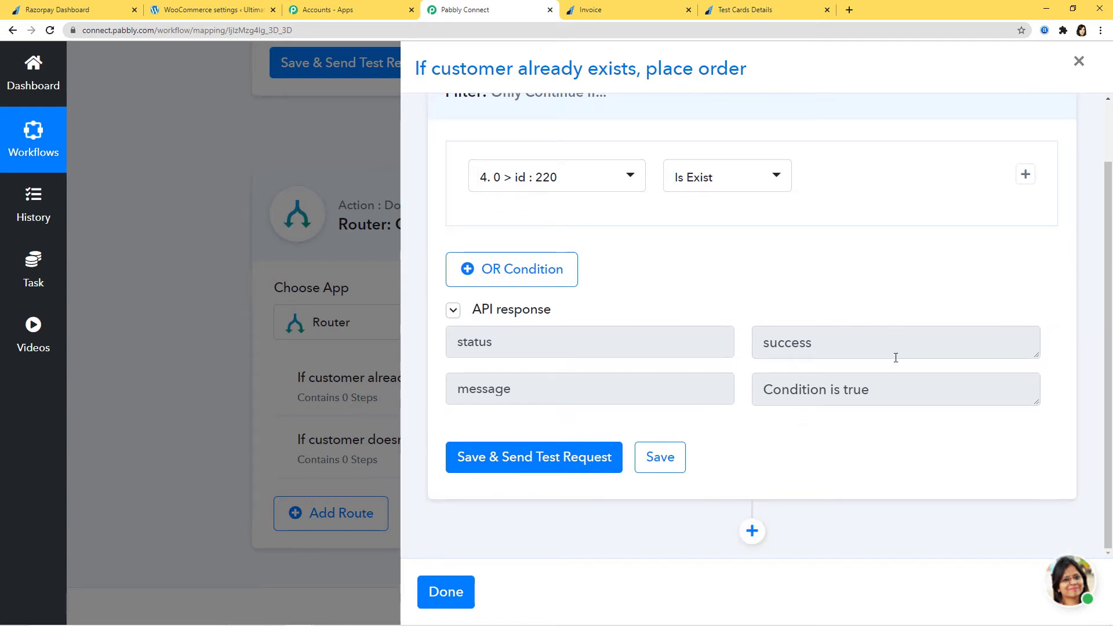
{"action": "left_click", "coordinate": [752, 531]}
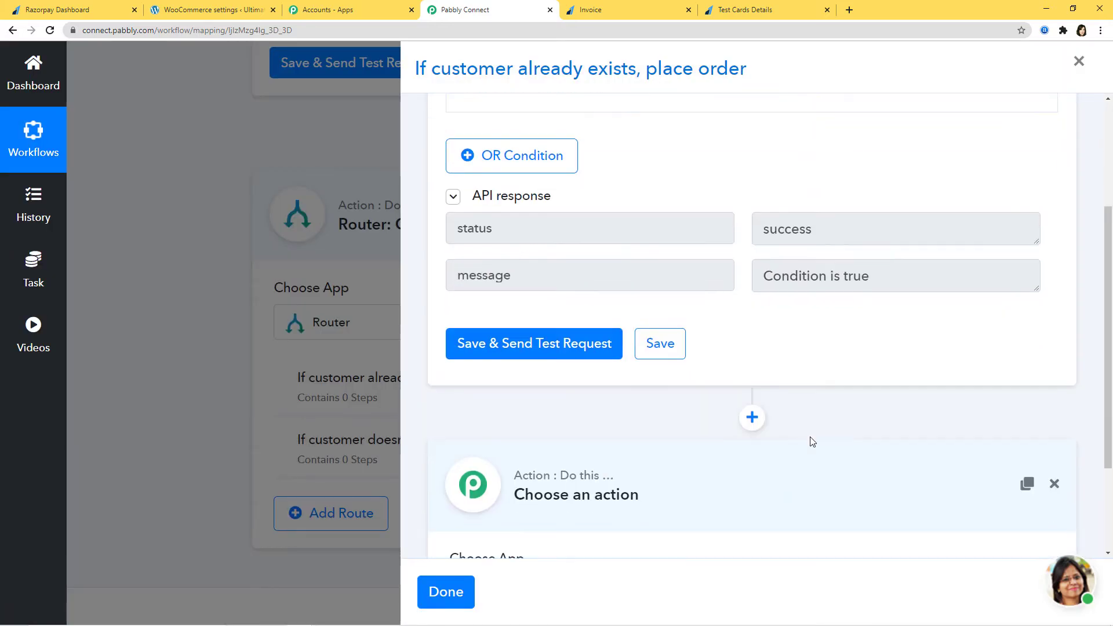
Set the route's new step to WooCommerce with the Create a Order action event.
{"action": "left_click", "coordinate": [708, 452]}
{"action": "type", "text": "w"}
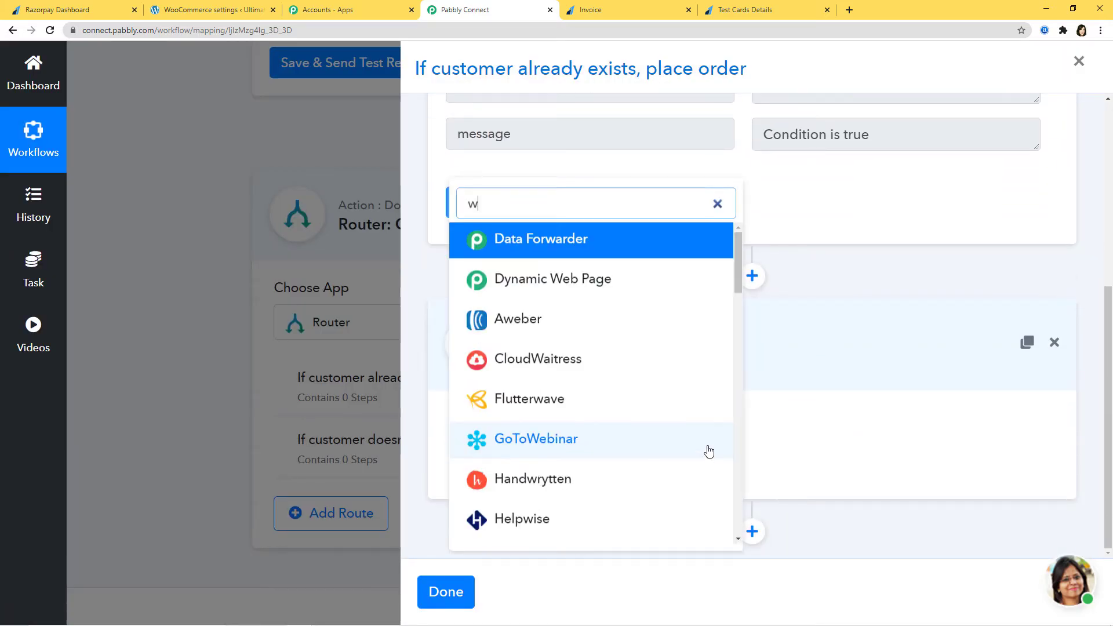
{"action": "type", "text": "oo"}
{"action": "left_click", "coordinate": [622, 404]}
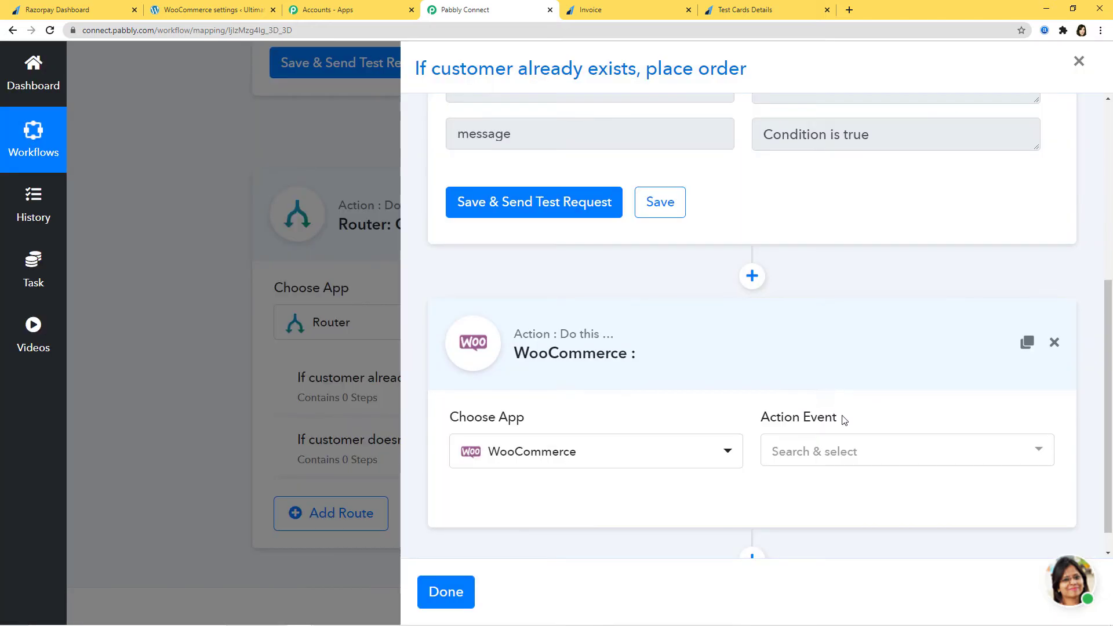
{"action": "left_click", "coordinate": [863, 453]}
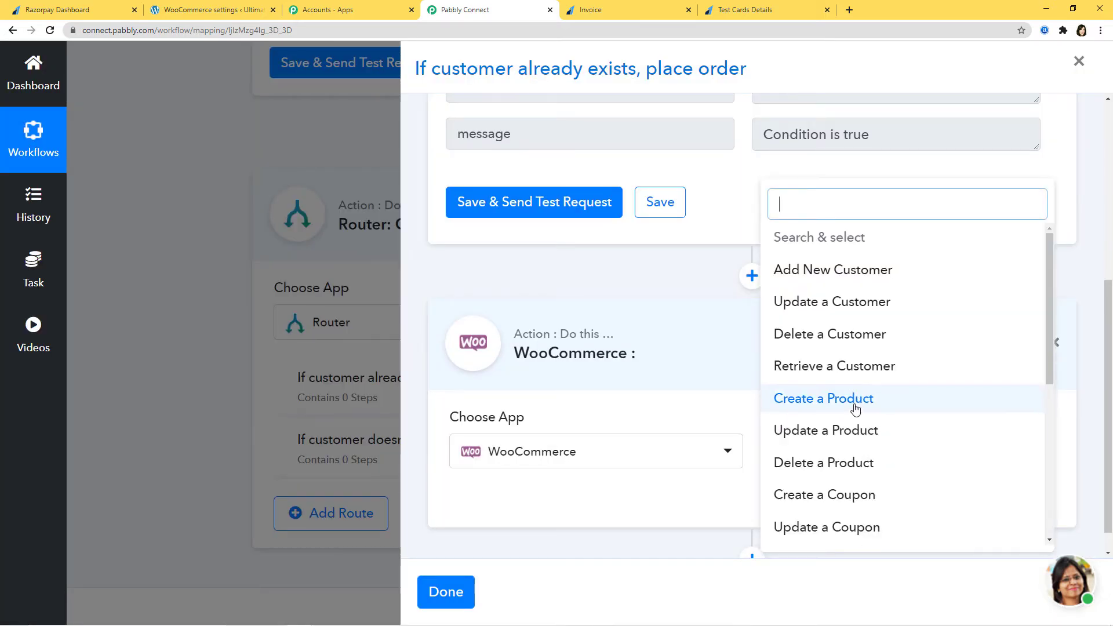
{"action": "type", "text": "cre"}
{"action": "left_click", "coordinate": [851, 374]}
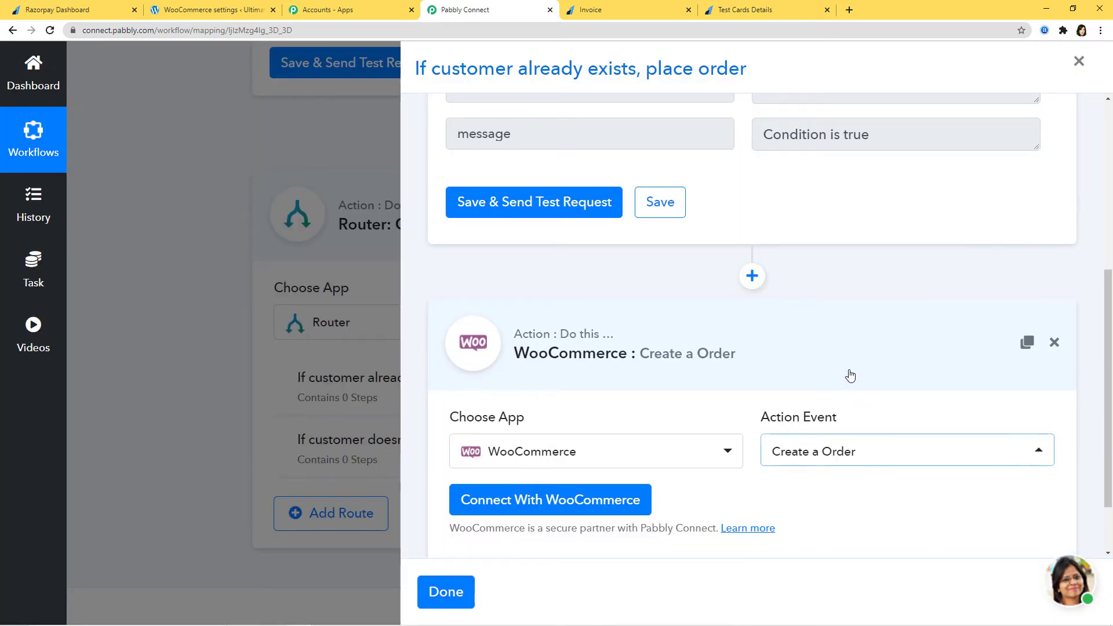
{"action": "left_click", "coordinate": [585, 499]}
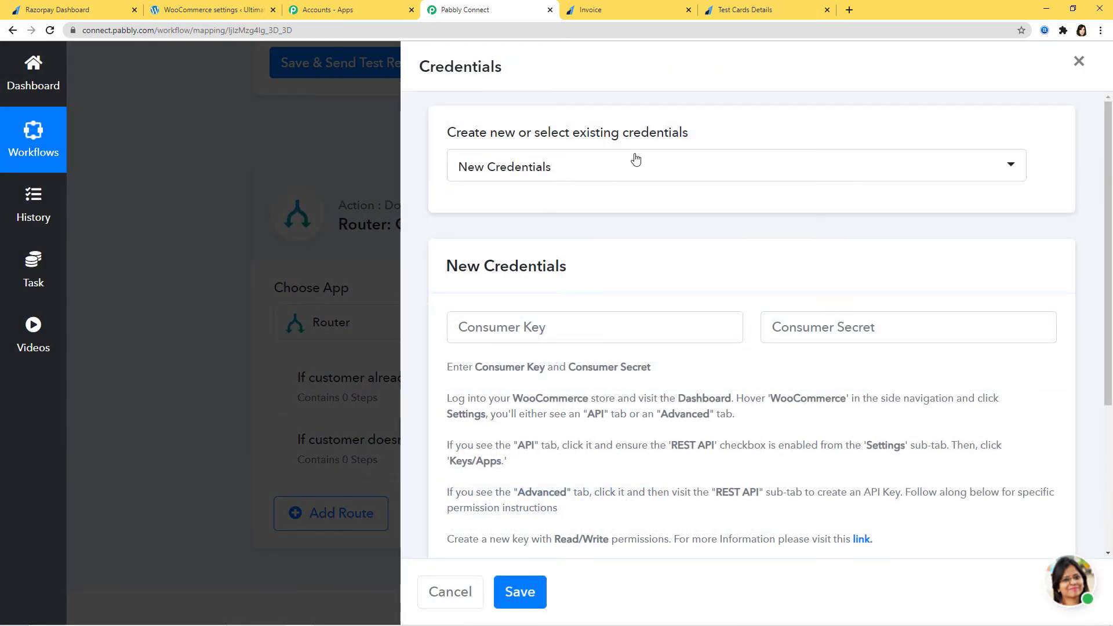
Add new credentials by pasting the WooCommerce consumer key and consumer secret.
{"action": "left_click", "coordinate": [666, 164]}
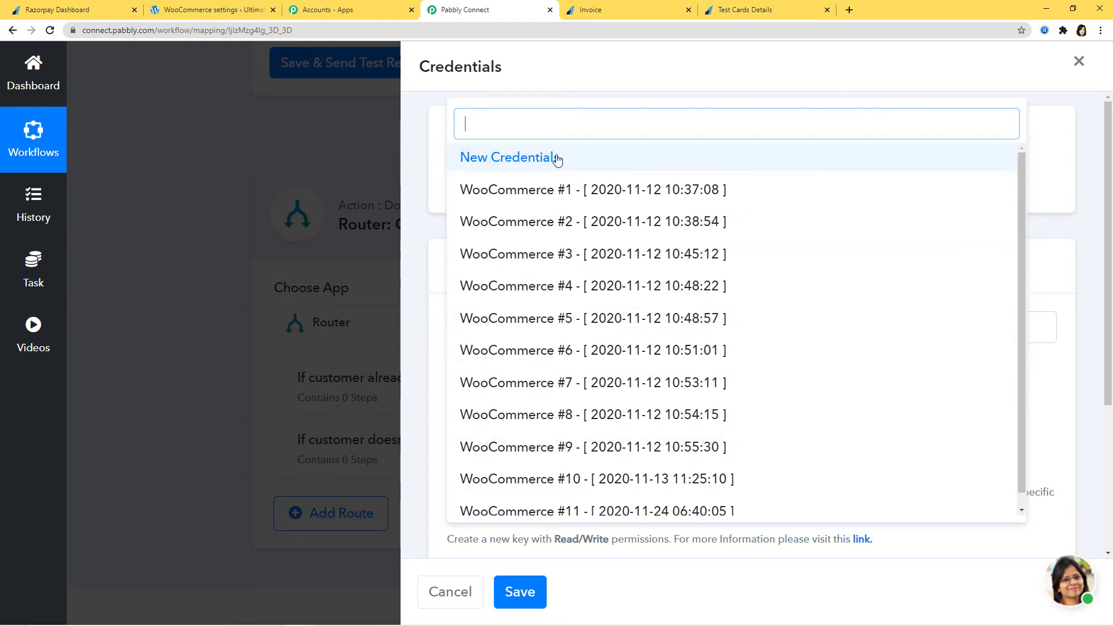
{"action": "left_click", "coordinate": [558, 159]}
{"action": "left_click", "coordinate": [580, 318]}
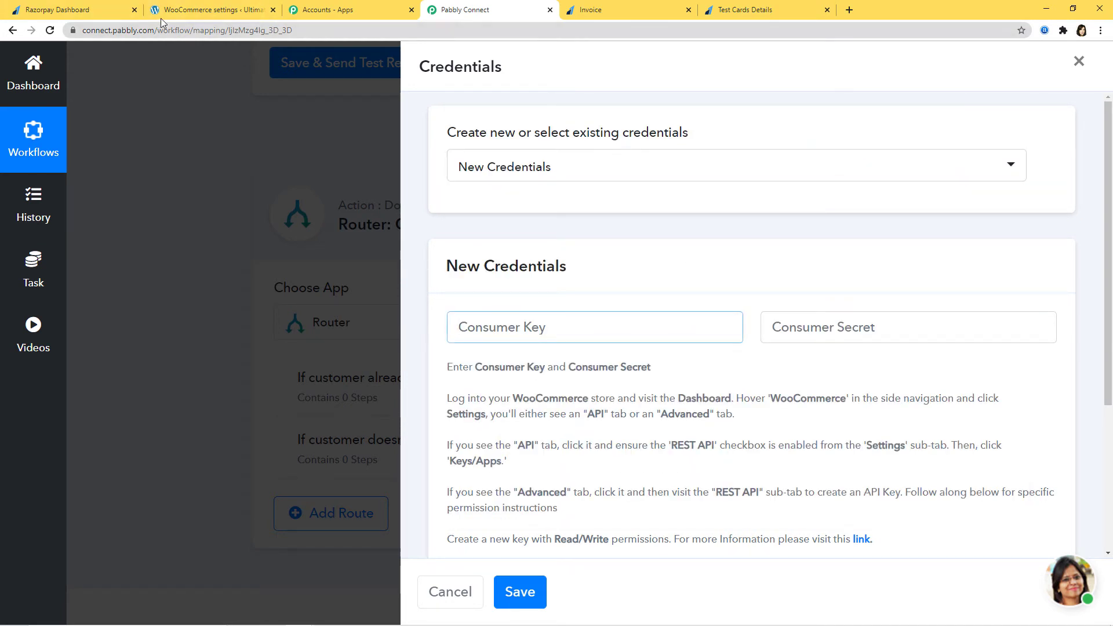
{"action": "left_click", "coordinate": [206, 10]}
{"action": "left_click", "coordinate": [746, 264]}
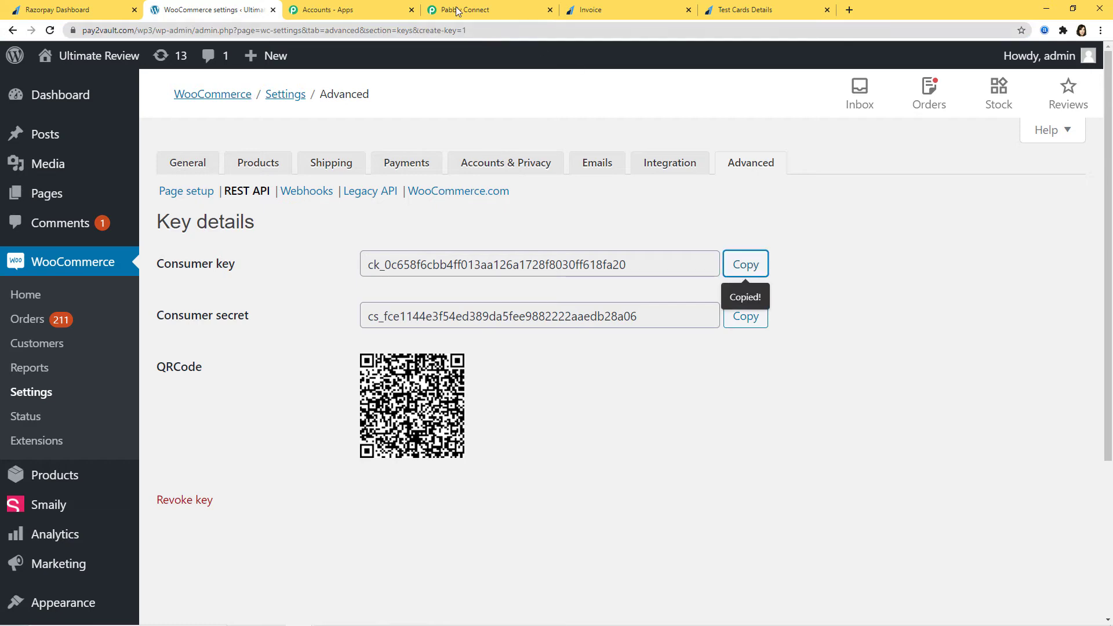
{"action": "left_click", "coordinate": [464, 10]}
{"action": "key", "text": "ctrl+v"}
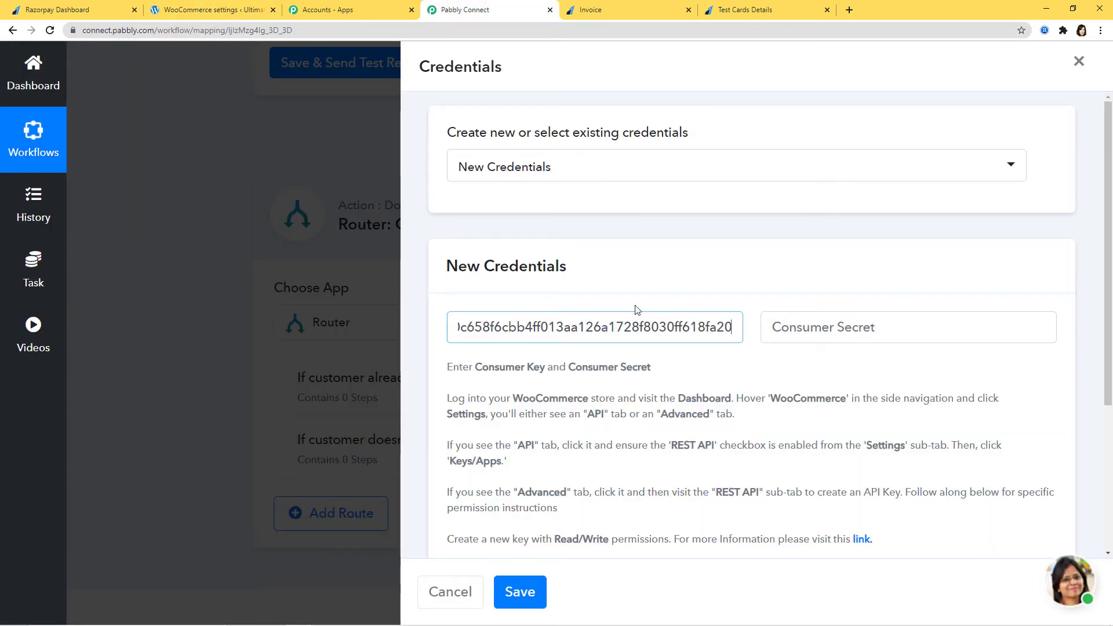
{"action": "left_click", "coordinate": [808, 327]}
{"action": "left_click", "coordinate": [209, 9]}
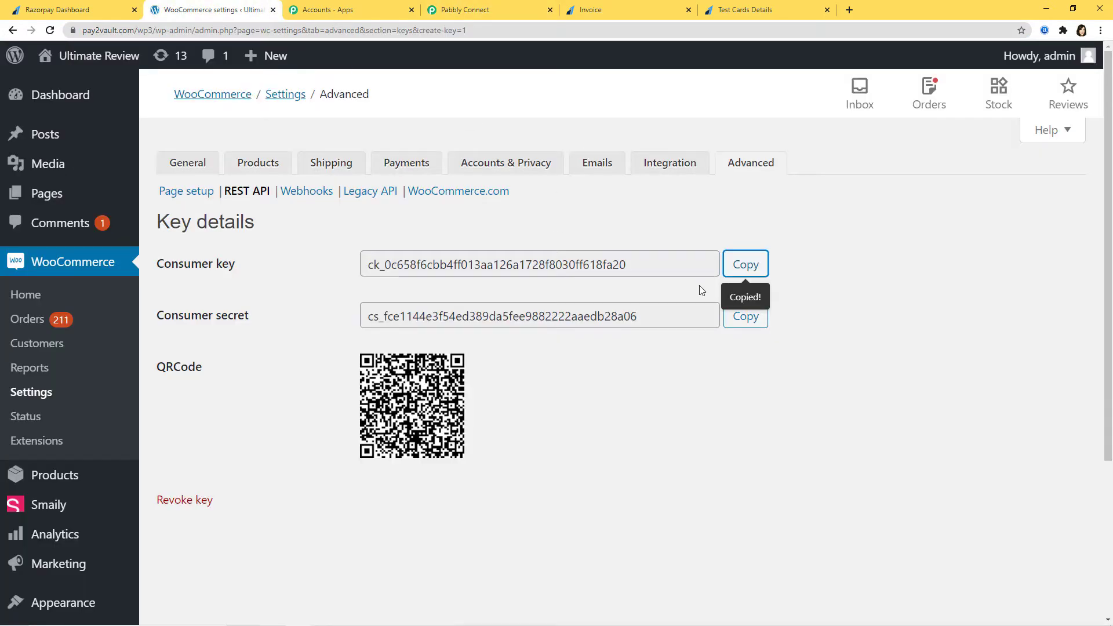
{"action": "left_click", "coordinate": [746, 316]}
{"action": "left_click", "coordinate": [464, 10]}
{"action": "key", "text": "ctrl+v"}
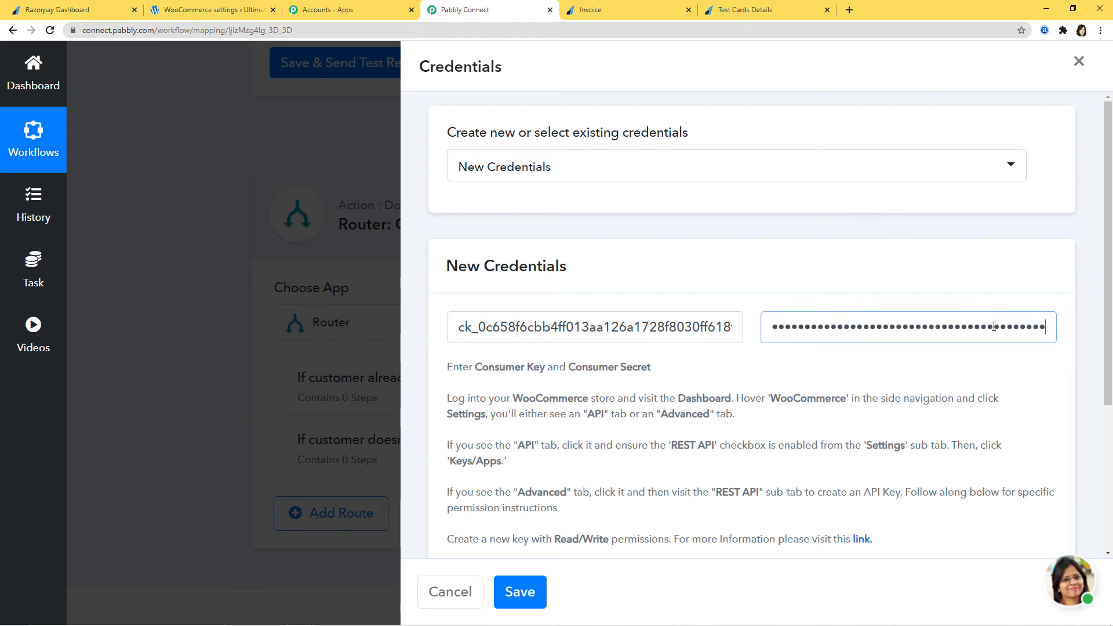
{"action": "scroll", "coordinate": [966, 392], "scroll_direction": "down", "scroll_amount": 3}
{"action": "left_click", "coordinate": [504, 418]}
{"action": "left_click", "coordinate": [209, 10]}
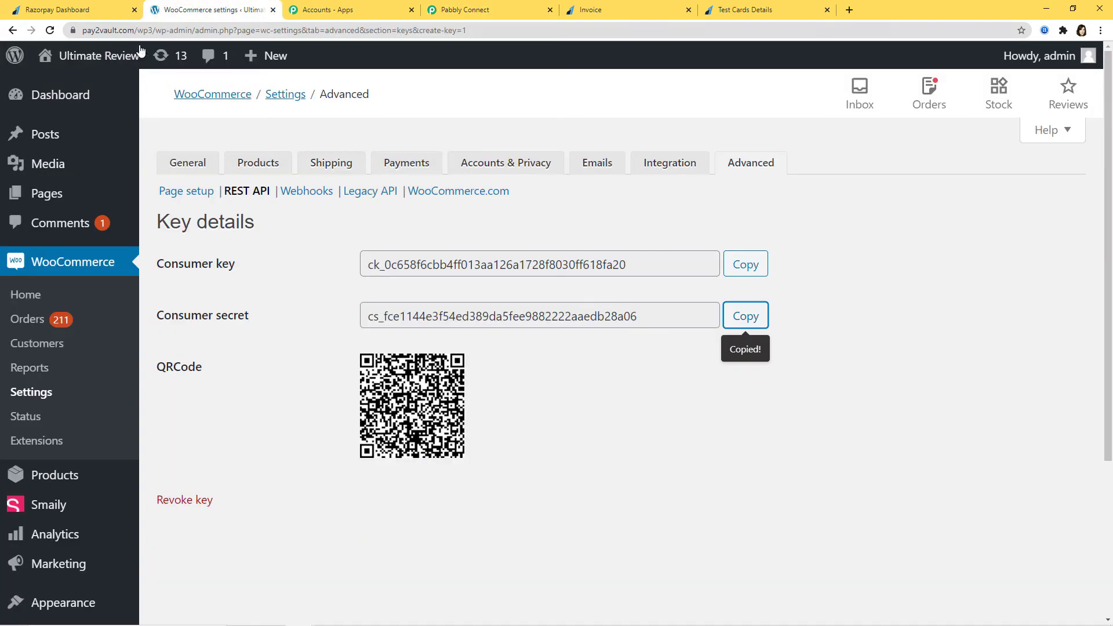
{"action": "left_click_drag", "start_coordinate": [83, 30], "coordinate": [155, 38]}
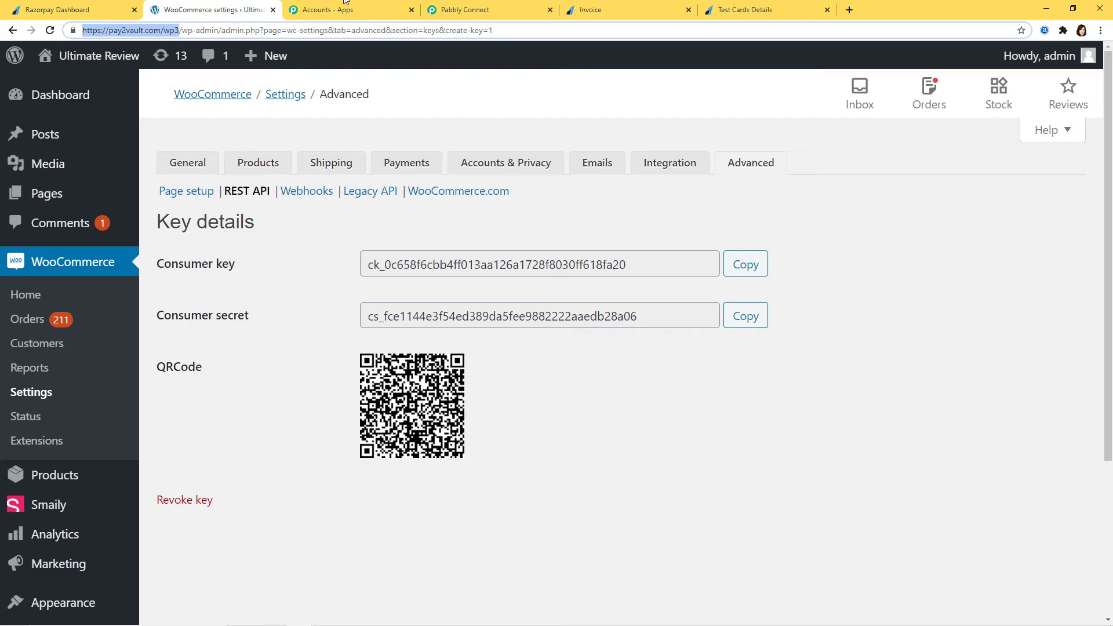
{"action": "left_click", "coordinate": [516, 7]}
{"action": "key", "text": "ctrl+v"}
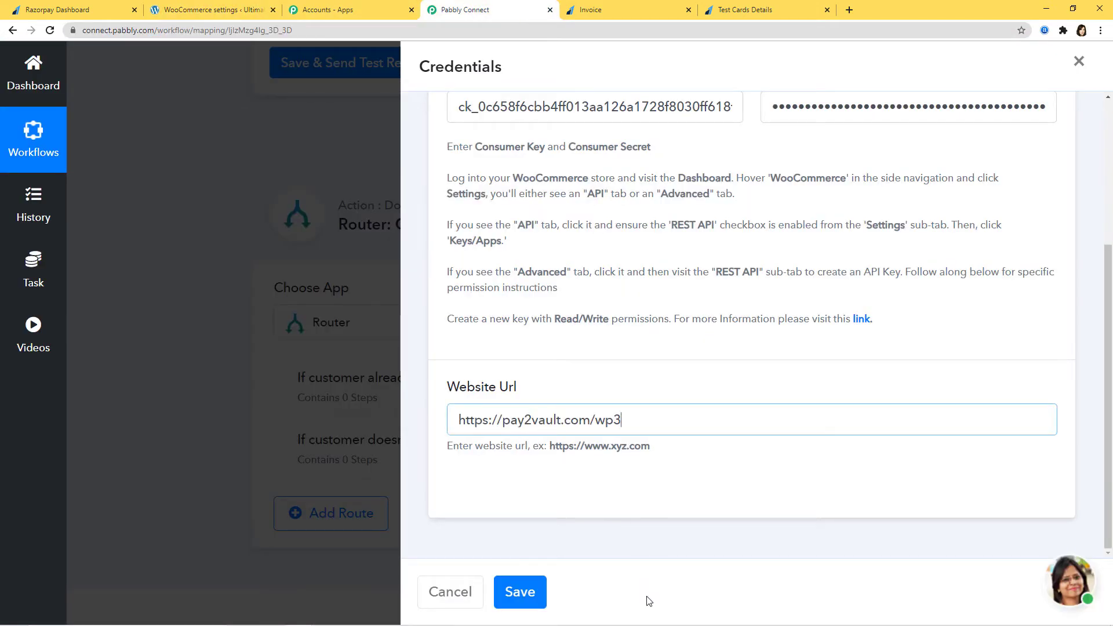
{"action": "left_click", "coordinate": [521, 592]}
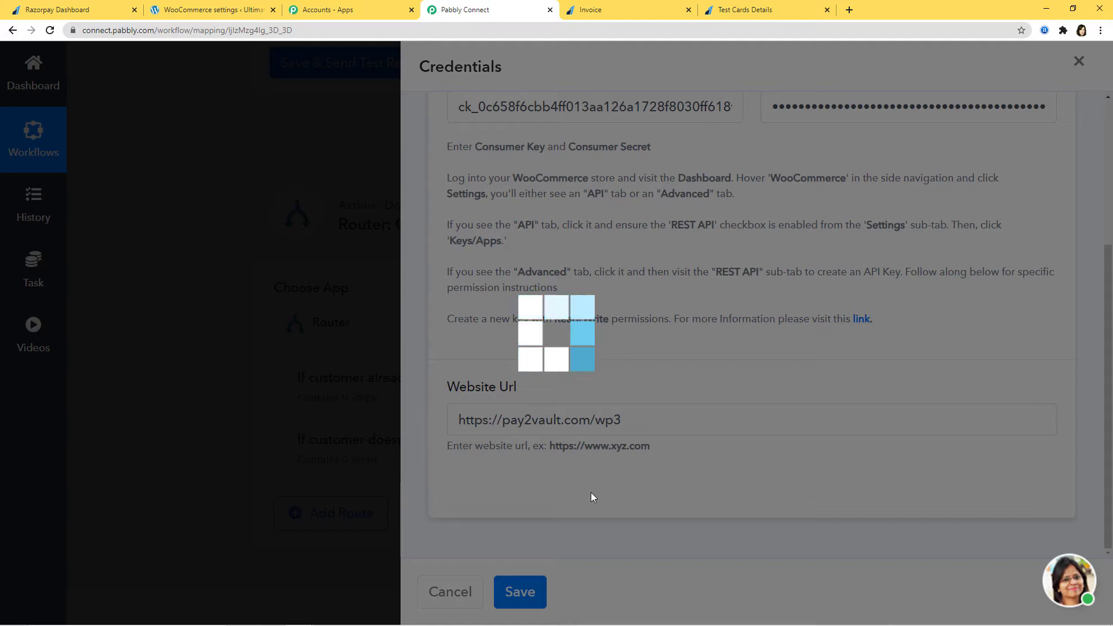
{"action": "scroll", "coordinate": [718, 452], "scroll_direction": "down", "scroll_amount": 4}
{"action": "scroll", "coordinate": [733, 435], "scroll_direction": "down", "scroll_amount": 1}
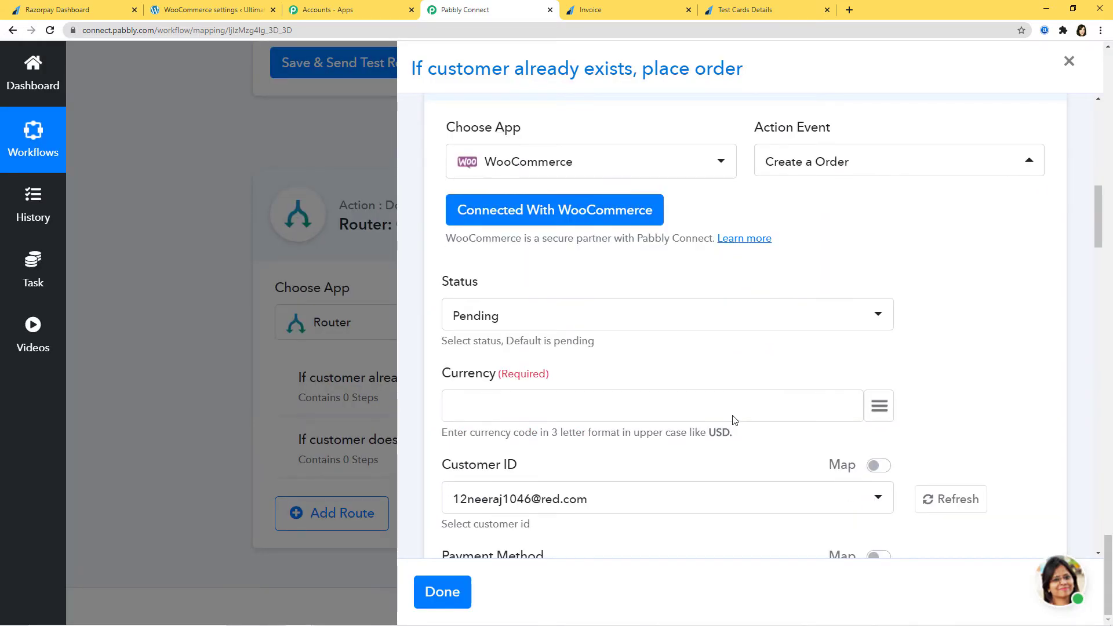
Set the order Status to Processing and map the payment's INR currency into Currency.
{"action": "left_click", "coordinate": [542, 316]}
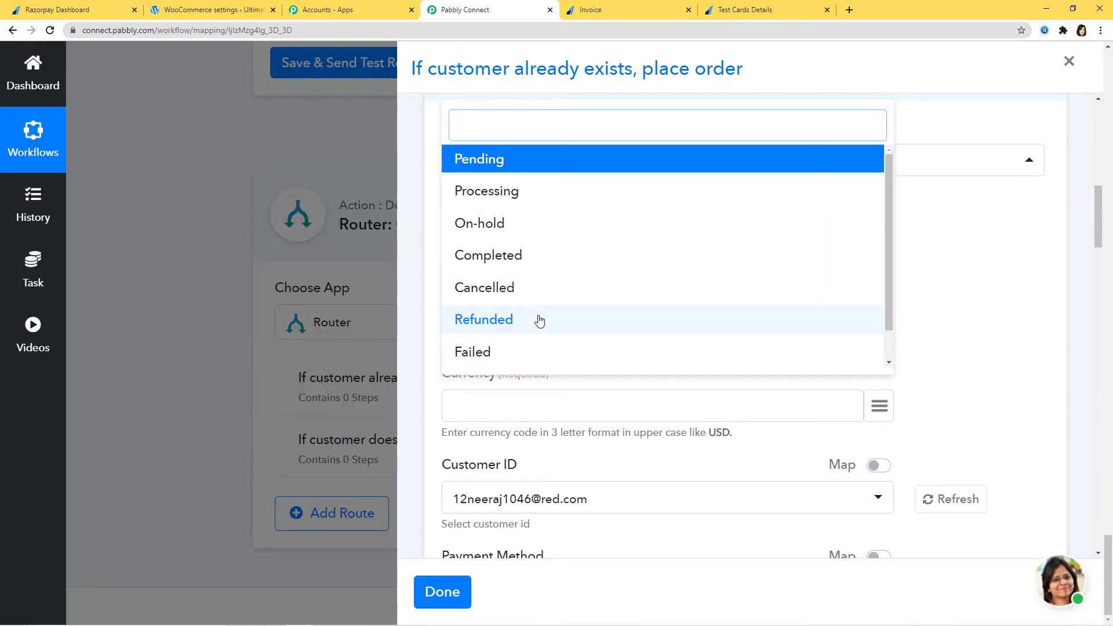
{"action": "left_click", "coordinate": [497, 193]}
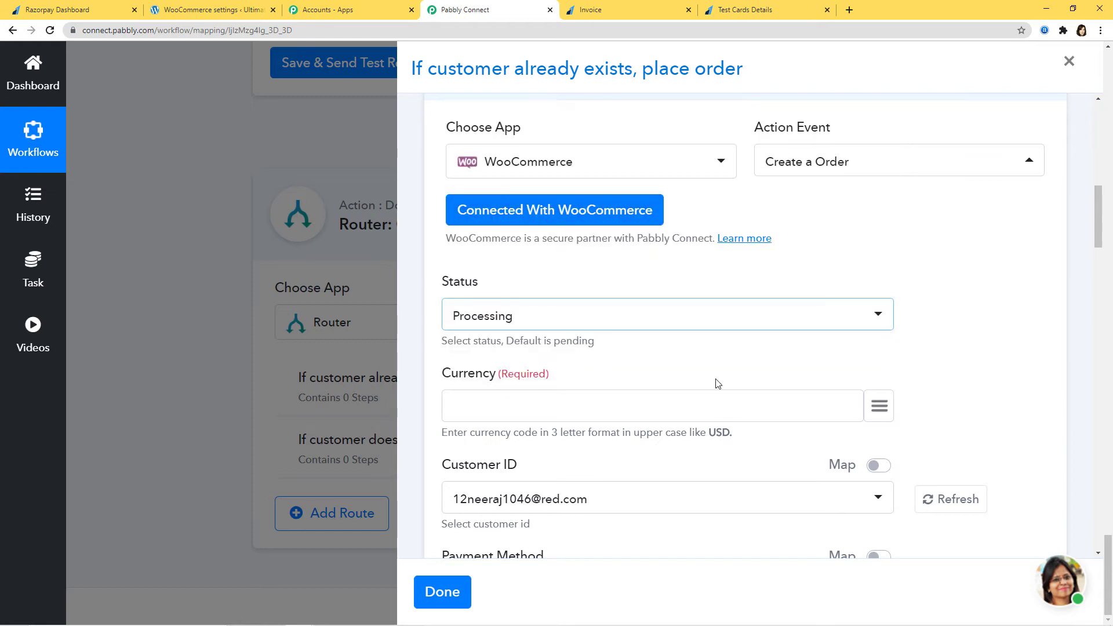
{"action": "left_click", "coordinate": [879, 406]}
{"action": "type", "text": "urr"}
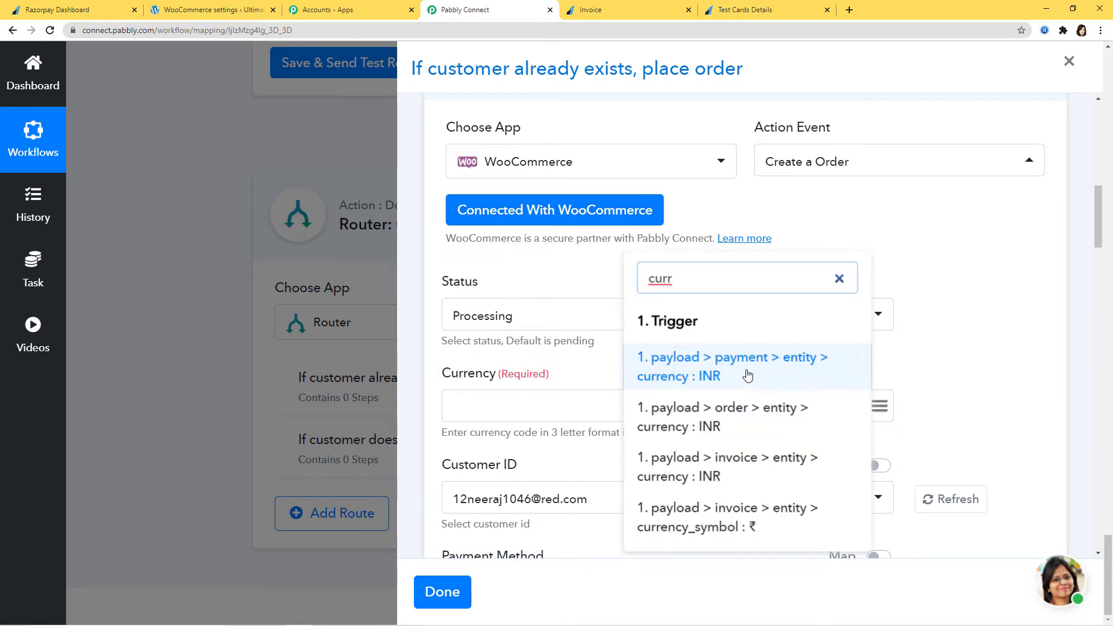
{"action": "left_click", "coordinate": [745, 374]}
Switch Customer ID to mapped data and map the retrieved customer id 220.
{"action": "scroll", "coordinate": [777, 393], "scroll_direction": "down", "scroll_amount": 2}
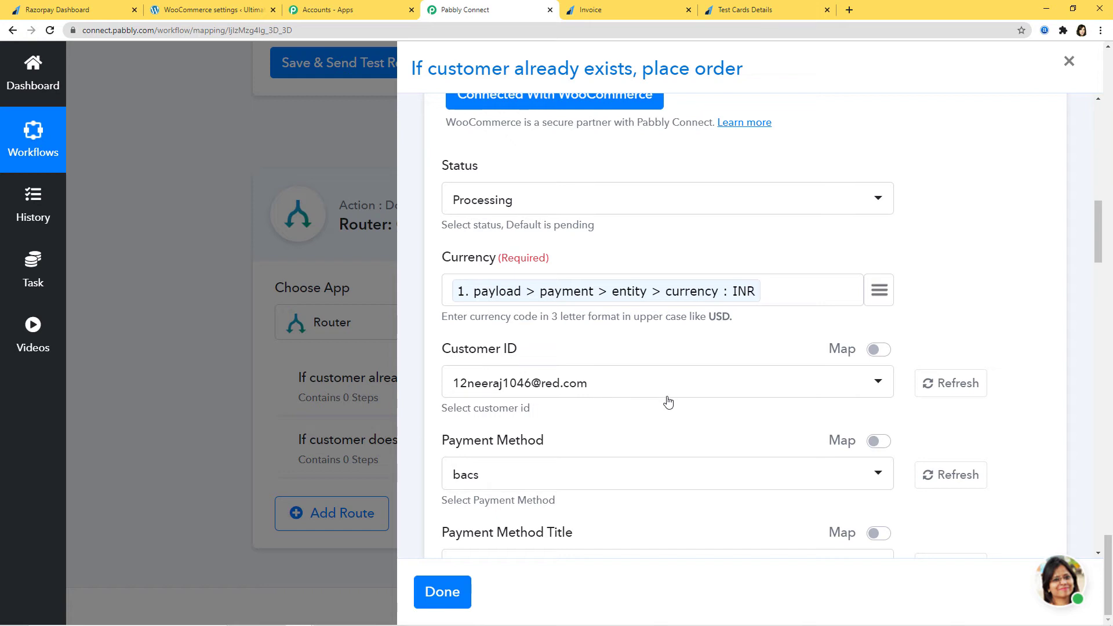
{"action": "left_click", "coordinate": [879, 350]}
{"action": "left_click", "coordinate": [879, 381]}
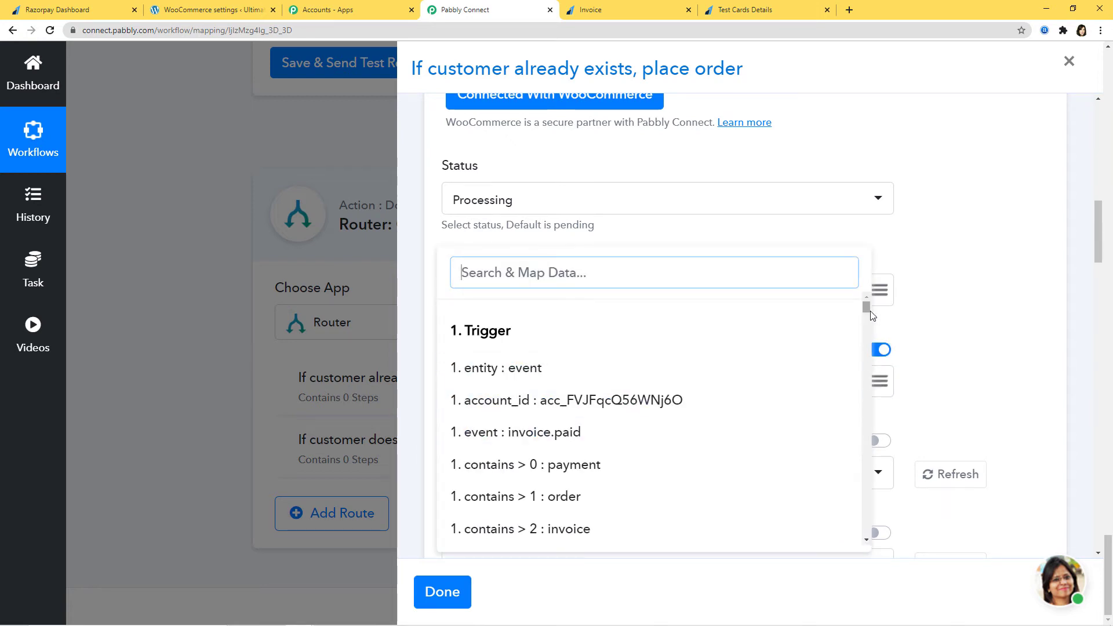
{"action": "left_click_drag", "start_coordinate": [871, 313], "coordinate": [858, 534]}
{"action": "scroll", "coordinate": [708, 489], "scroll_direction": "up", "scroll_amount": 1}
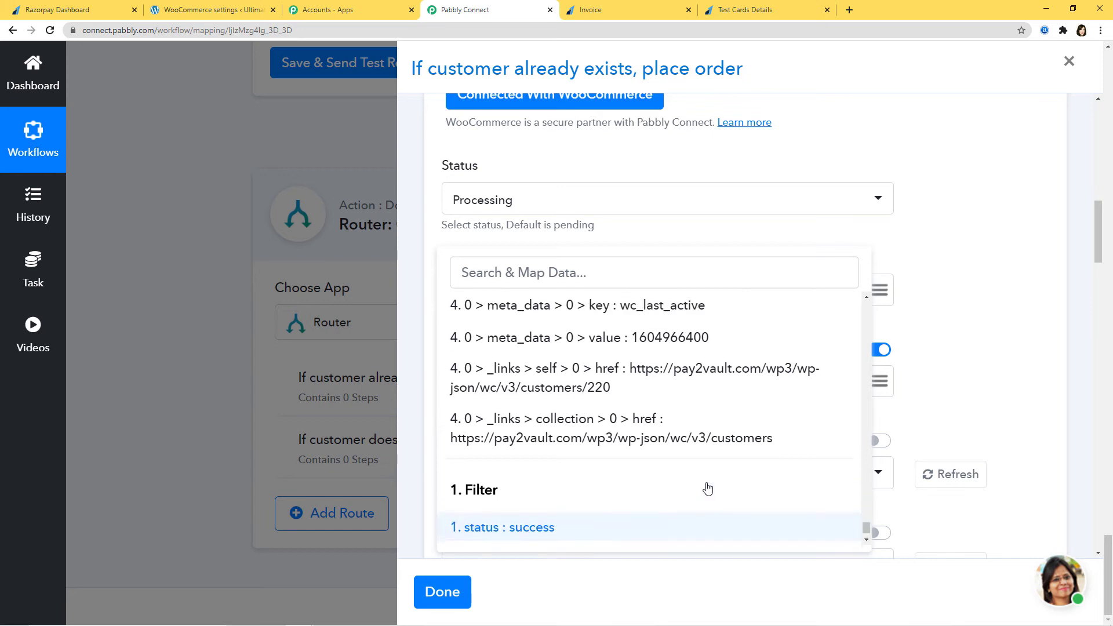
{"action": "scroll", "coordinate": [707, 489], "scroll_direction": "up", "scroll_amount": 10}
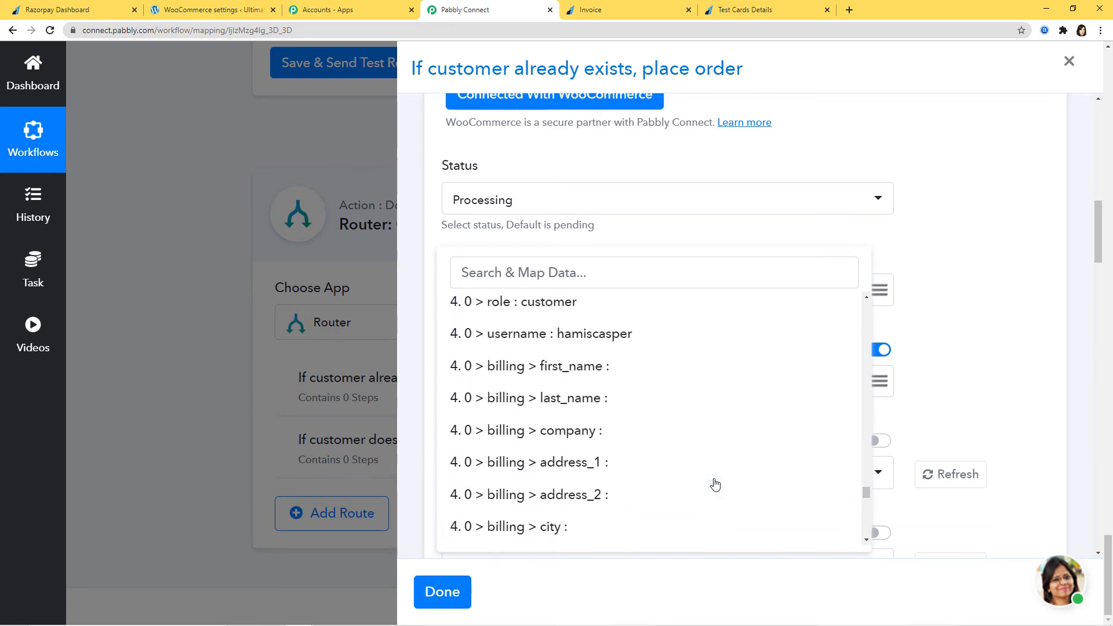
{"action": "scroll", "coordinate": [714, 485], "scroll_direction": "up", "scroll_amount": 8}
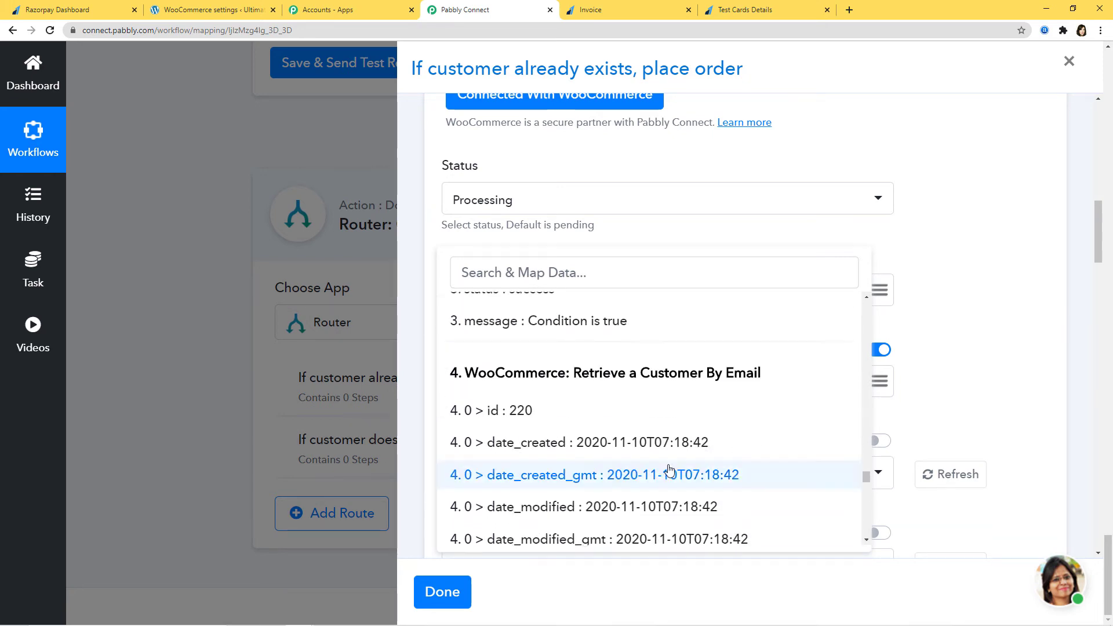
{"action": "scroll", "coordinate": [566, 405], "scroll_direction": "down", "scroll_amount": 3}
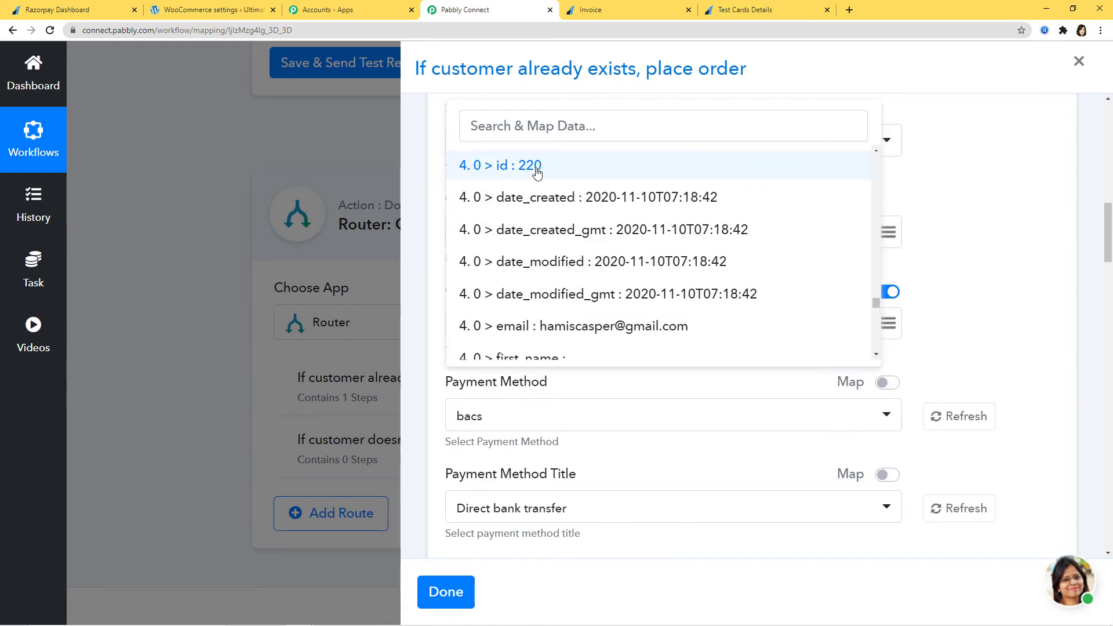
{"action": "scroll", "coordinate": [580, 183], "scroll_direction": "up", "scroll_amount": 1}
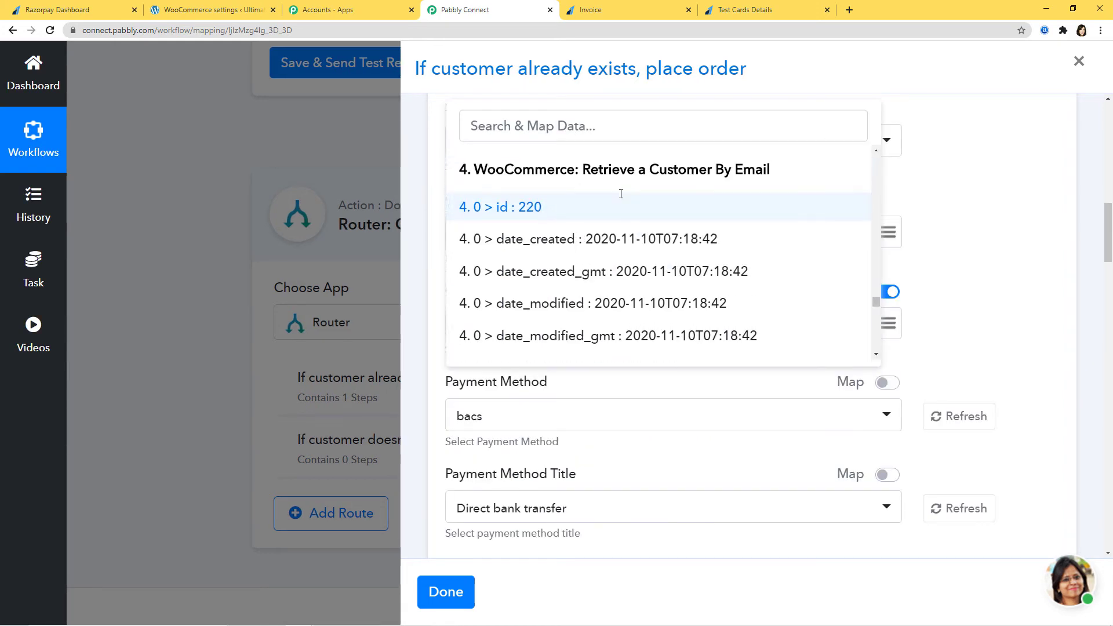
{"action": "left_click", "coordinate": [548, 226]}
Map the payment email into Billing Email, then save and test, creating order 1038.
{"action": "scroll", "coordinate": [887, 313], "scroll_direction": "down", "scroll_amount": 4}
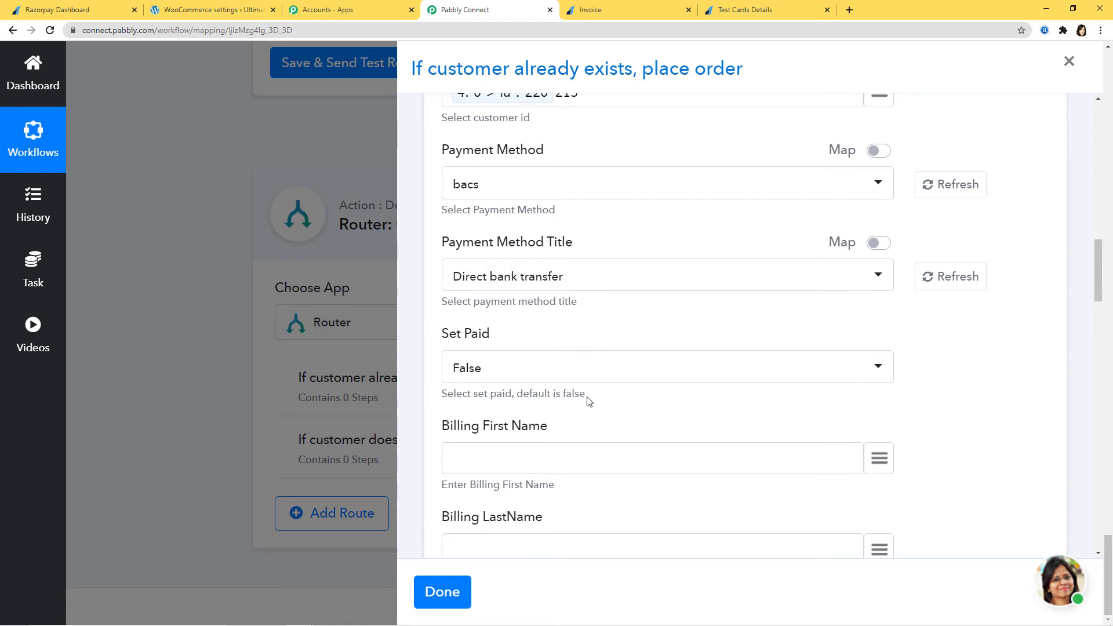
{"action": "scroll", "coordinate": [579, 406], "scroll_direction": "down", "scroll_amount": 2}
{"action": "scroll", "coordinate": [688, 372], "scroll_direction": "down", "scroll_amount": 12}
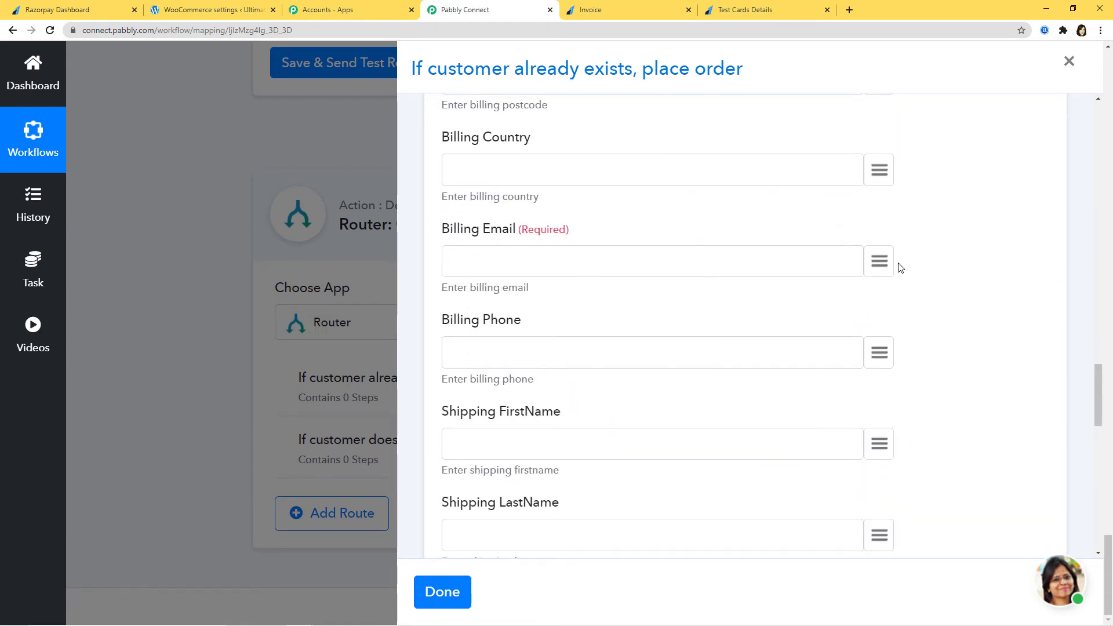
{"action": "left_click", "coordinate": [881, 263]}
{"action": "type", "text": "ema"}
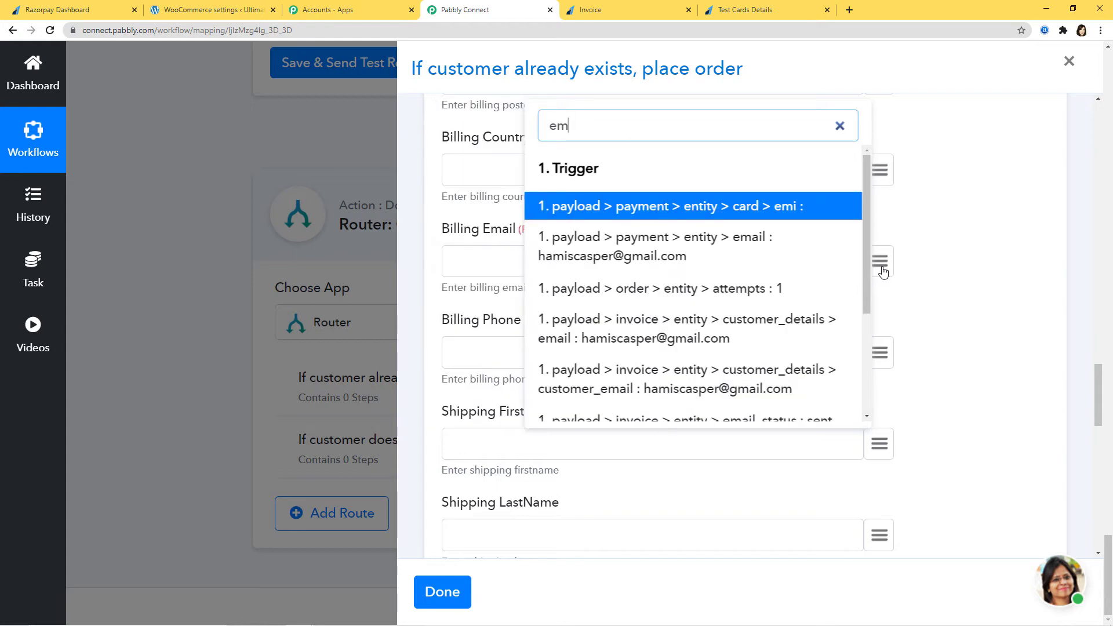
{"action": "left_click", "coordinate": [742, 230]}
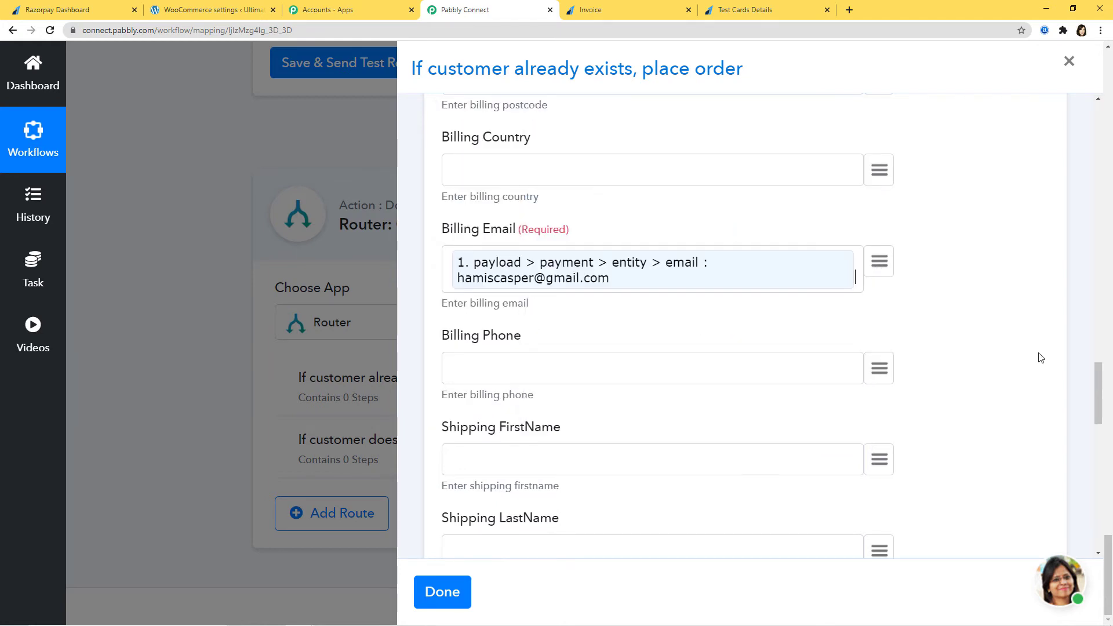
{"action": "scroll", "coordinate": [1054, 377], "scroll_direction": "down", "scroll_amount": 10}
{"action": "scroll", "coordinate": [1054, 378], "scroll_direction": "down", "scroll_amount": 5}
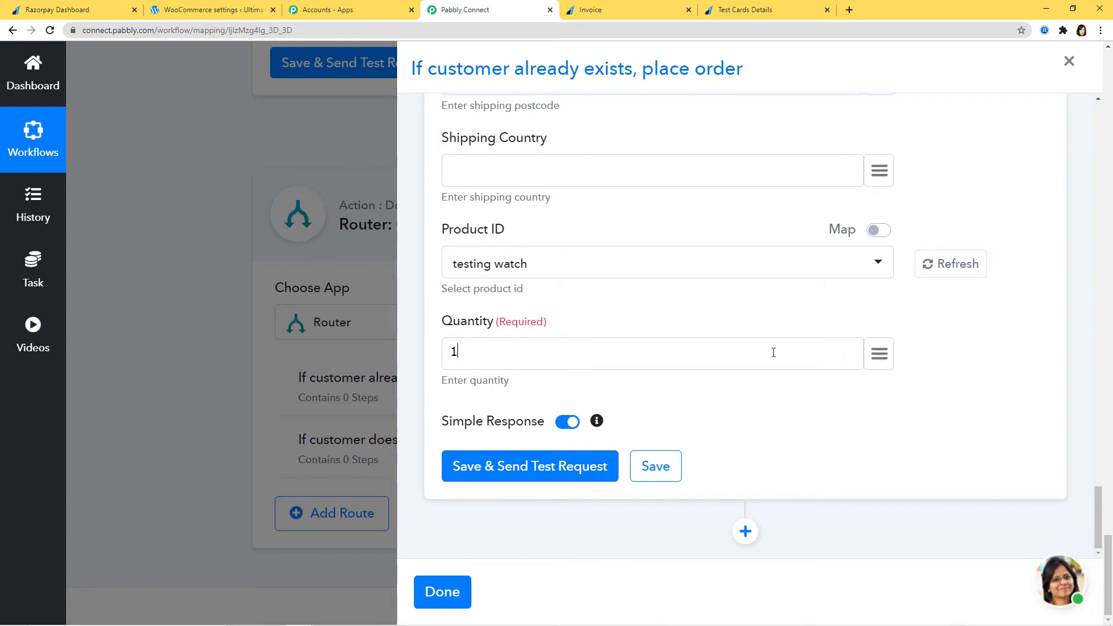
{"action": "left_click", "coordinate": [562, 480]}
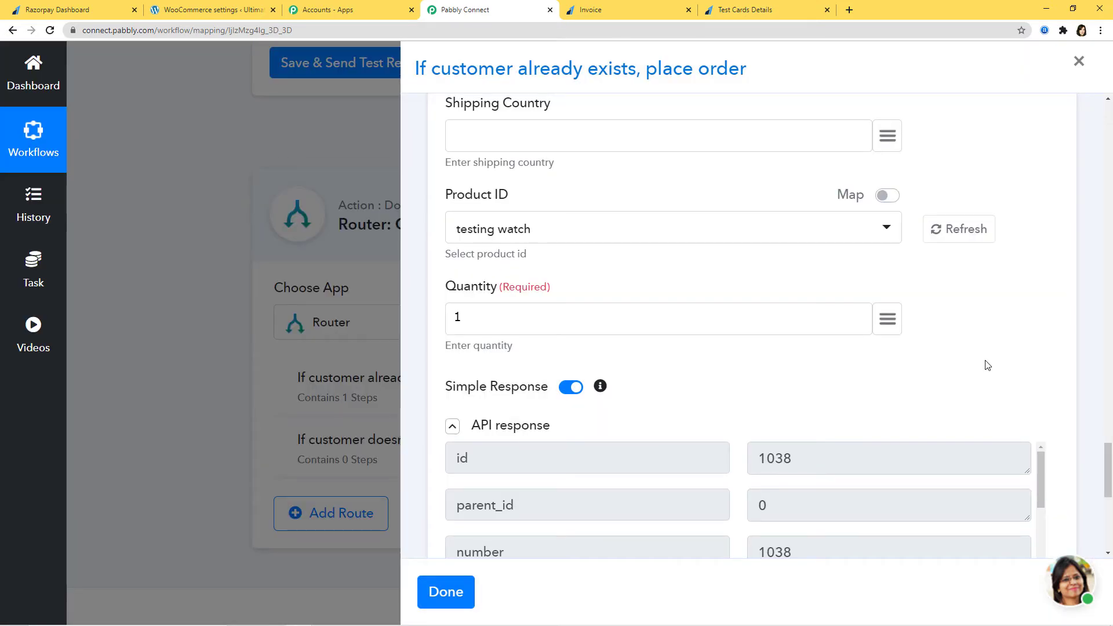
Save the WooCommerce Create Order step that produced processing test order 1038 in INR.
{"action": "scroll", "coordinate": [986, 362], "scroll_direction": "down", "scroll_amount": 8}
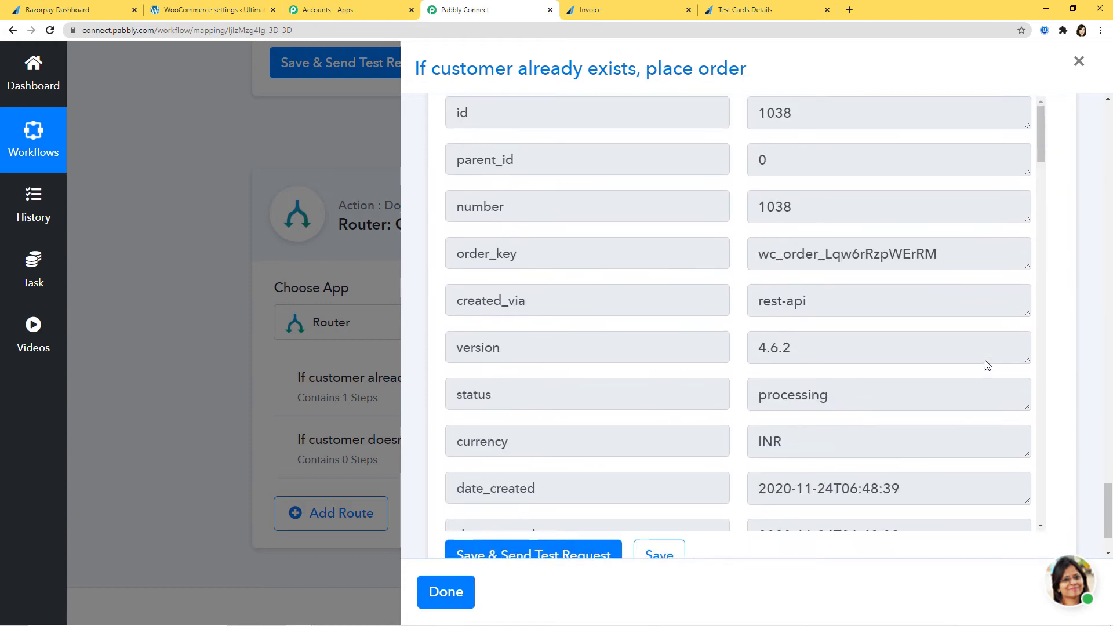
{"action": "left_click", "coordinate": [659, 466]}
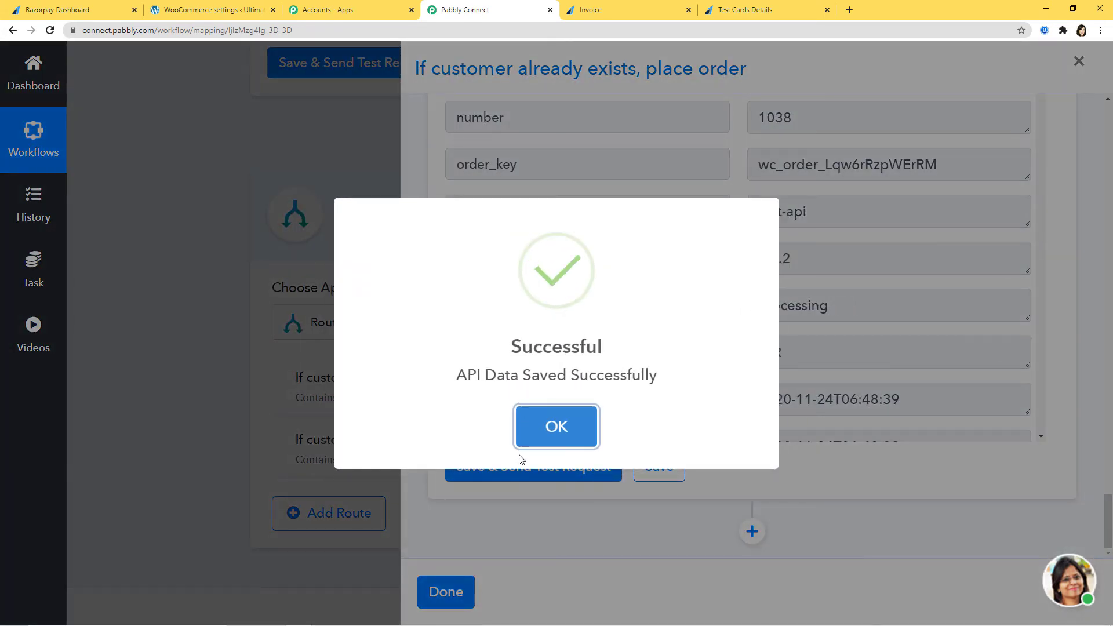
{"action": "left_click", "coordinate": [551, 432]}
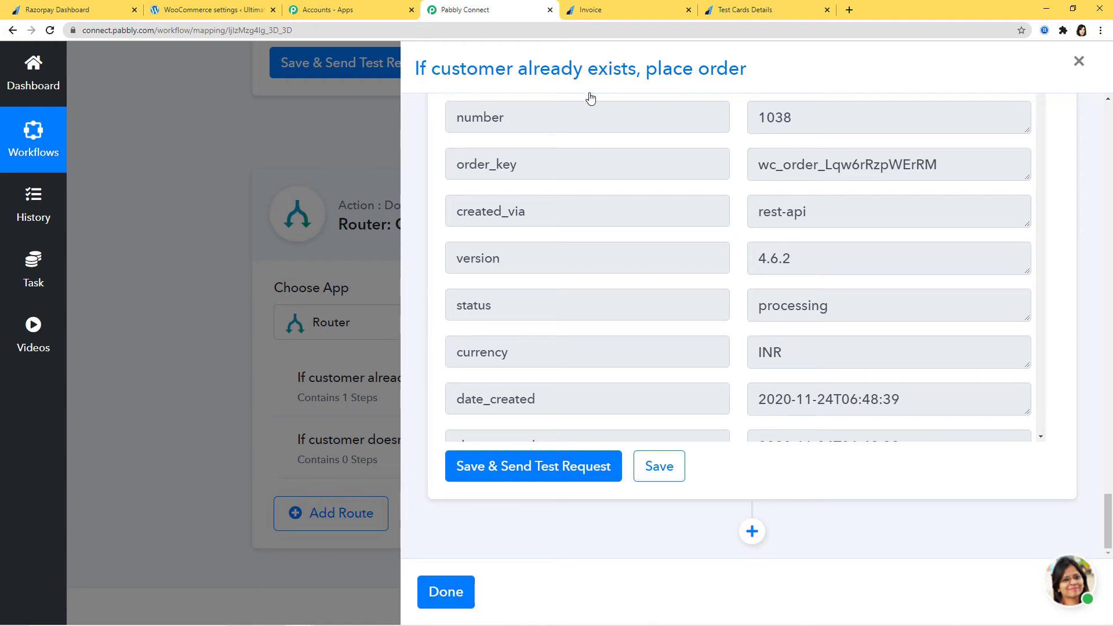
Collapse the Create Order step and close the existing-customer route's settings.
{"action": "scroll", "coordinate": [981, 438], "scroll_direction": "up", "scroll_amount": 15}
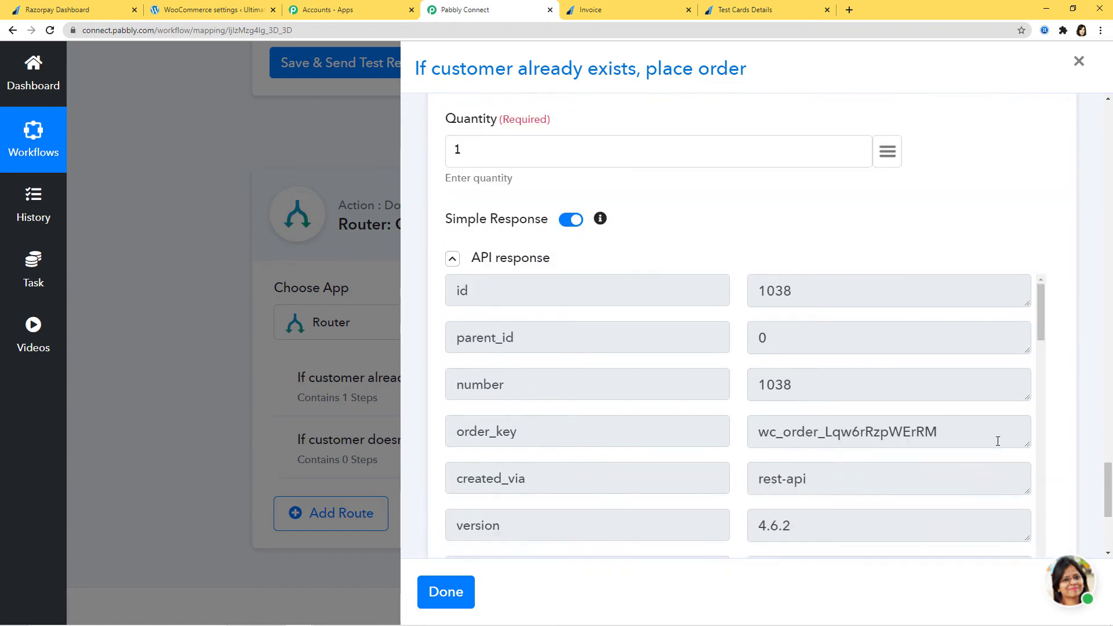
{"action": "scroll", "coordinate": [989, 277], "scroll_direction": "up", "scroll_amount": 15}
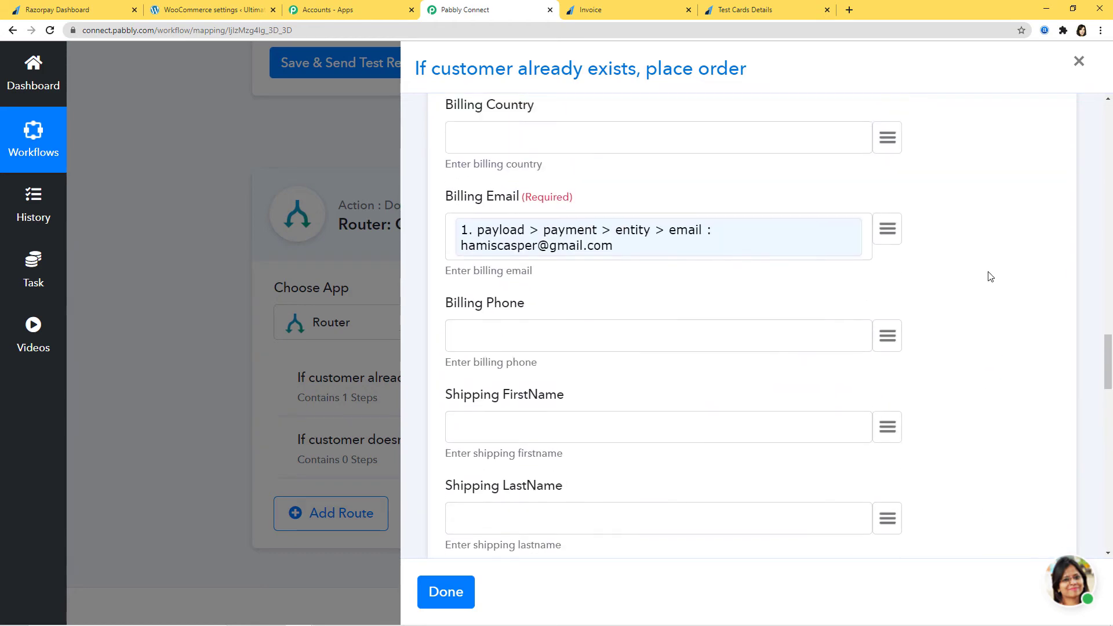
{"action": "scroll", "coordinate": [998, 267], "scroll_direction": "up", "scroll_amount": 4}
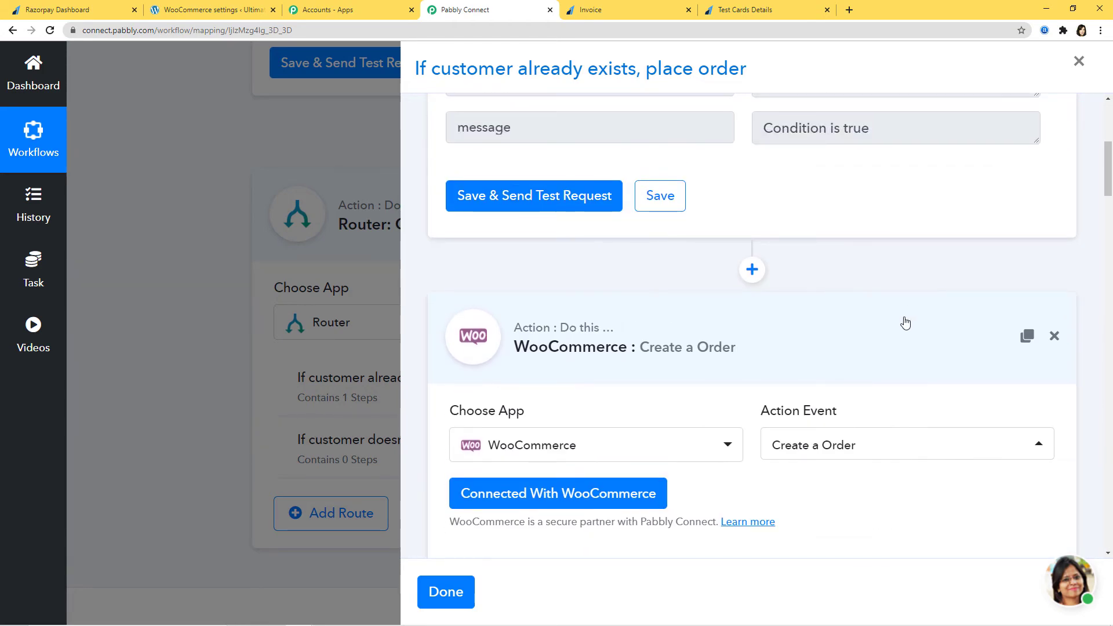
{"action": "left_click", "coordinate": [906, 323]}
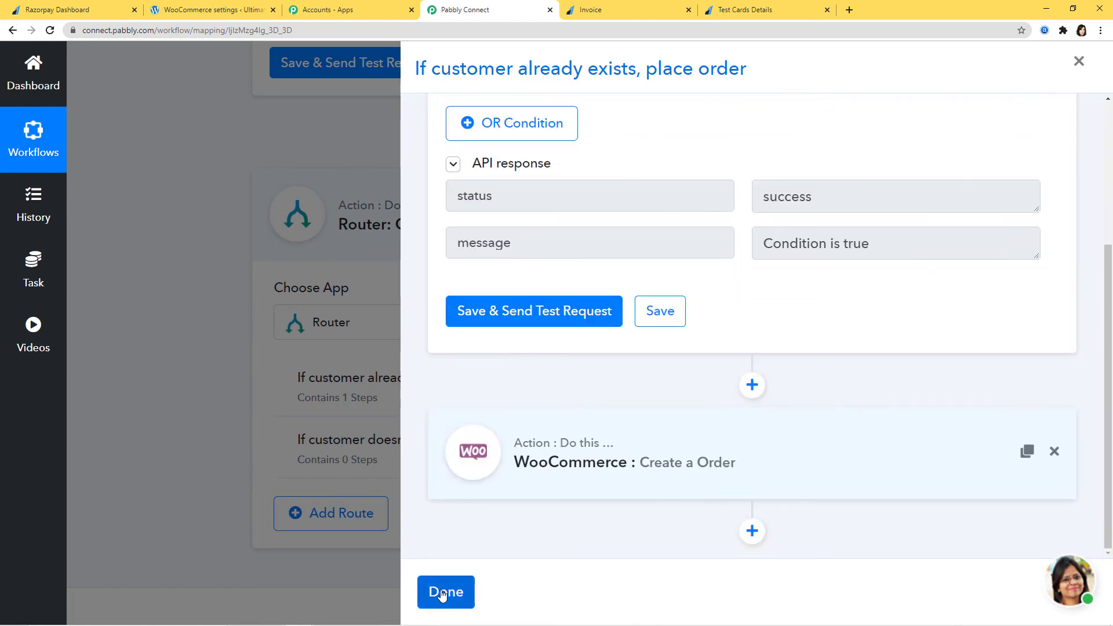
{"action": "left_click", "coordinate": [445, 593]}
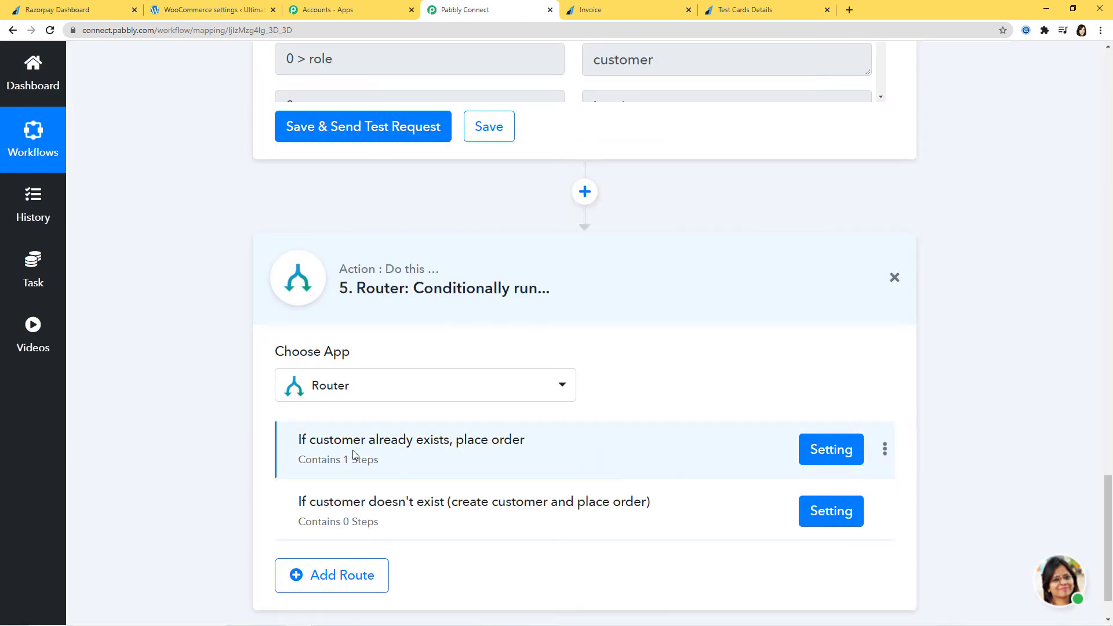
{"action": "scroll", "coordinate": [663, 362], "scroll_direction": "up", "scroll_amount": 6}
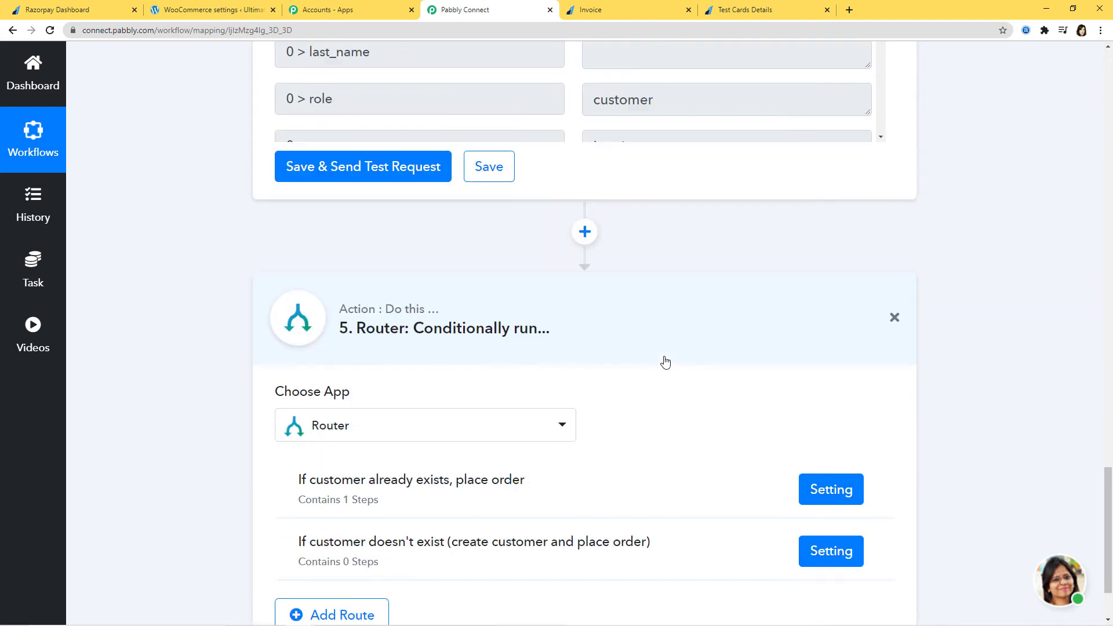
{"action": "scroll", "coordinate": [701, 408], "scroll_direction": "down", "scroll_amount": 10}
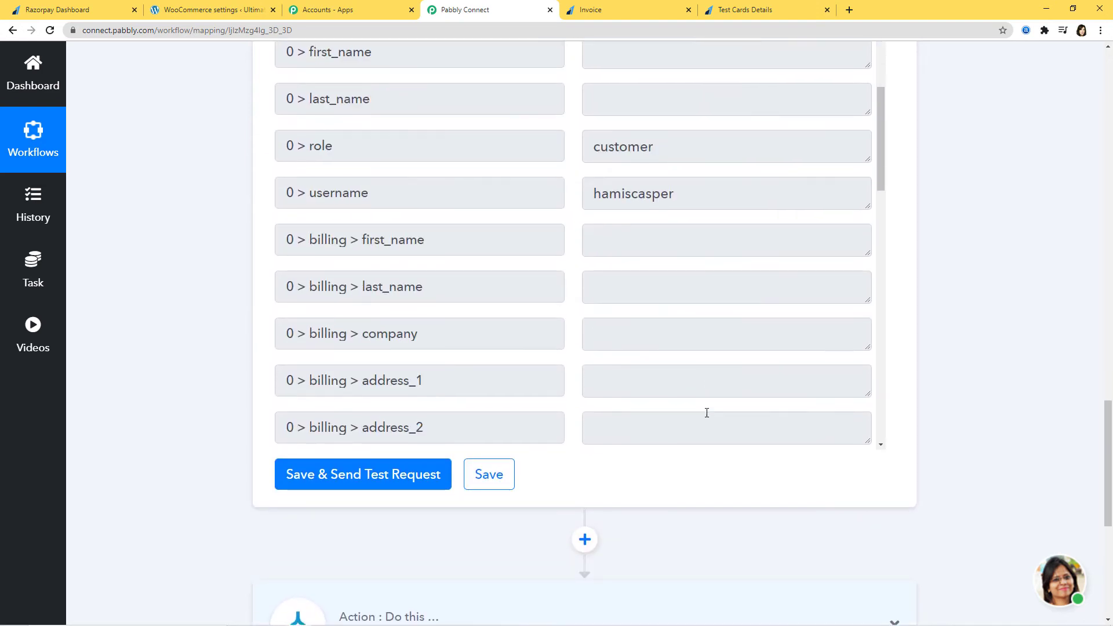
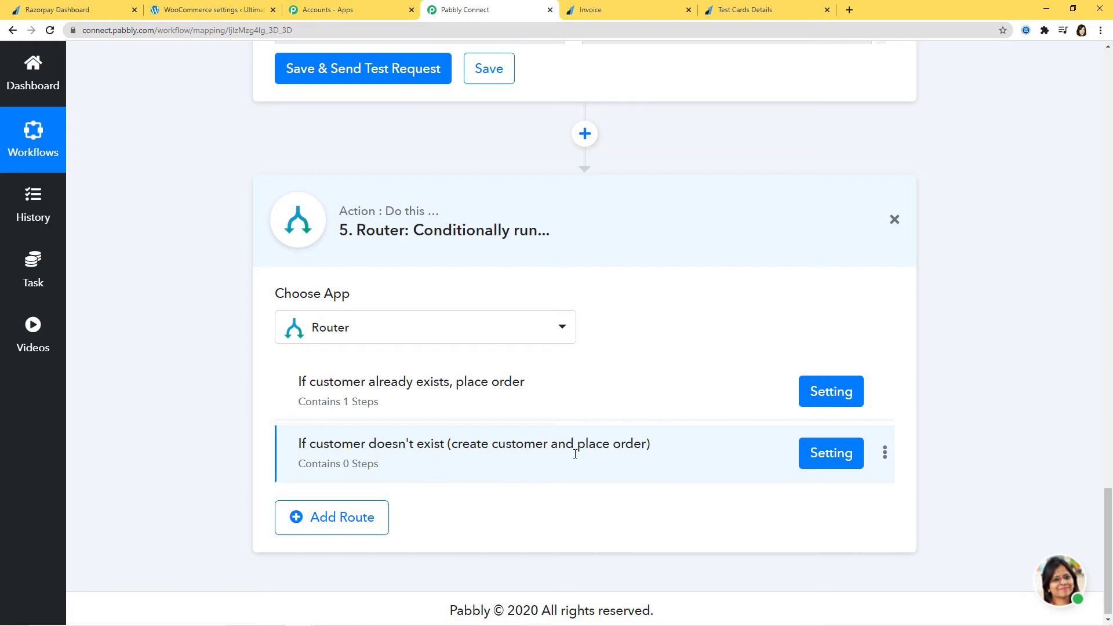
Open the filter settings of the 'If customer doesn't exist (create customer and place order)' route.
{"action": "left_click", "coordinate": [826, 457]}
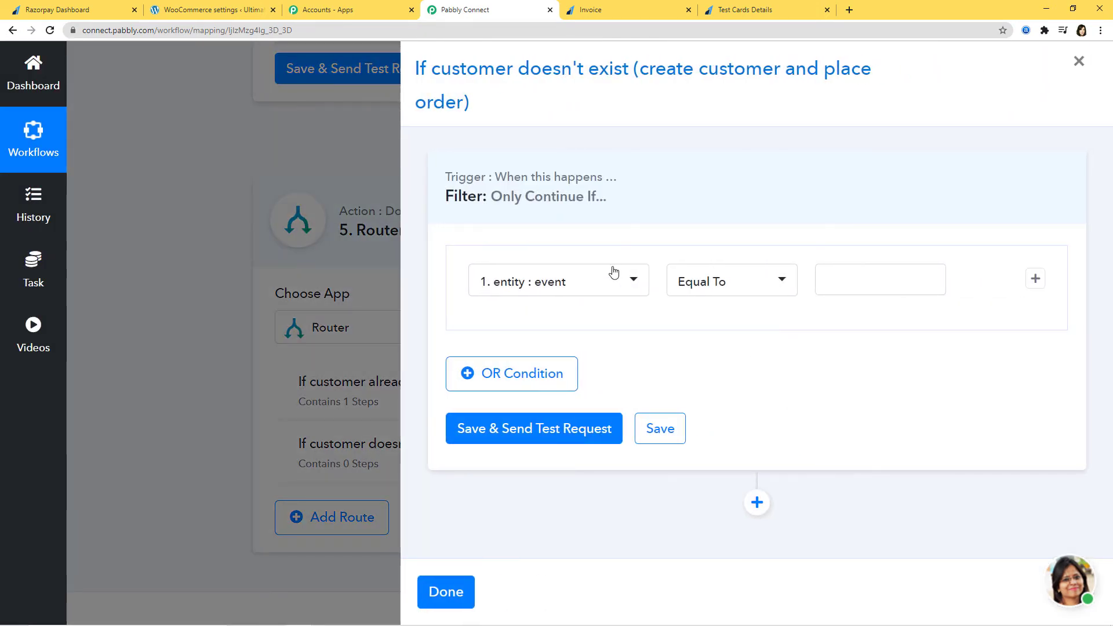
Make the route continue only when the WooCommerce customer id (4. 0 > id) Does Not Exist.
{"action": "left_click", "coordinate": [633, 280]}
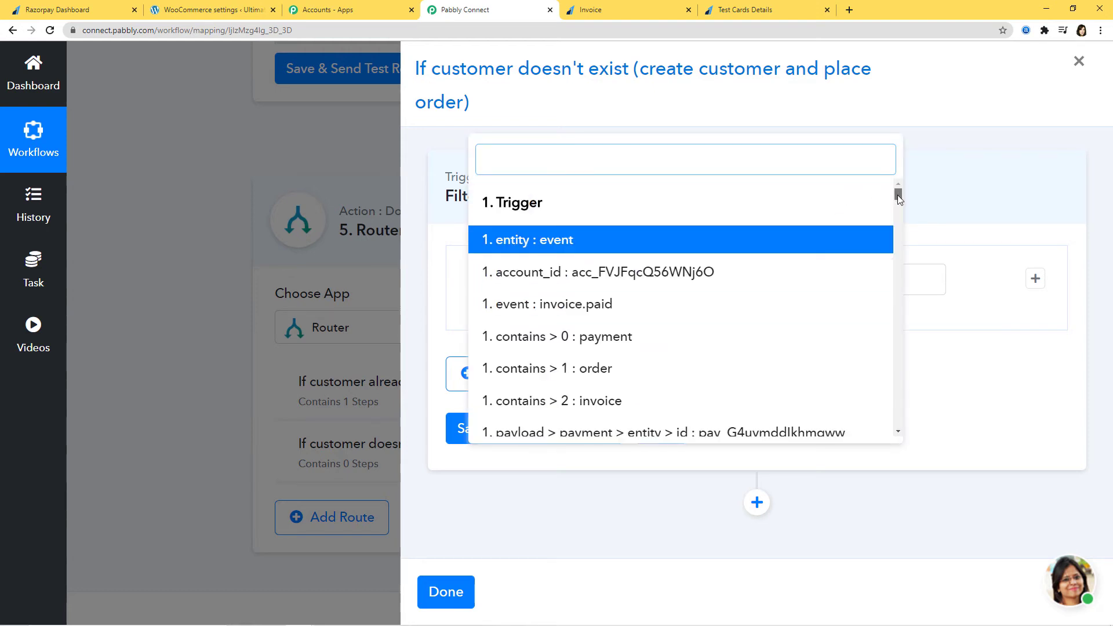
{"action": "left_click_drag", "start_coordinate": [899, 197], "coordinate": [898, 383]}
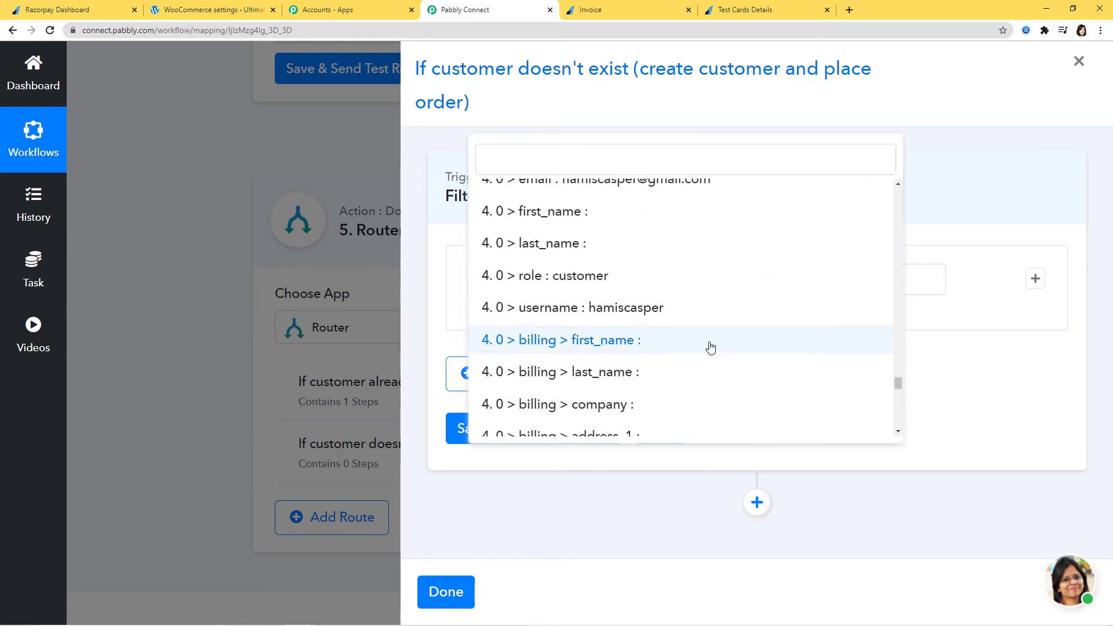
{"action": "scroll", "coordinate": [711, 377], "scroll_direction": "up", "scroll_amount": 8}
{"action": "scroll", "coordinate": [614, 221], "scroll_direction": "down", "scroll_amount": 1}
{"action": "left_click", "coordinate": [529, 301]}
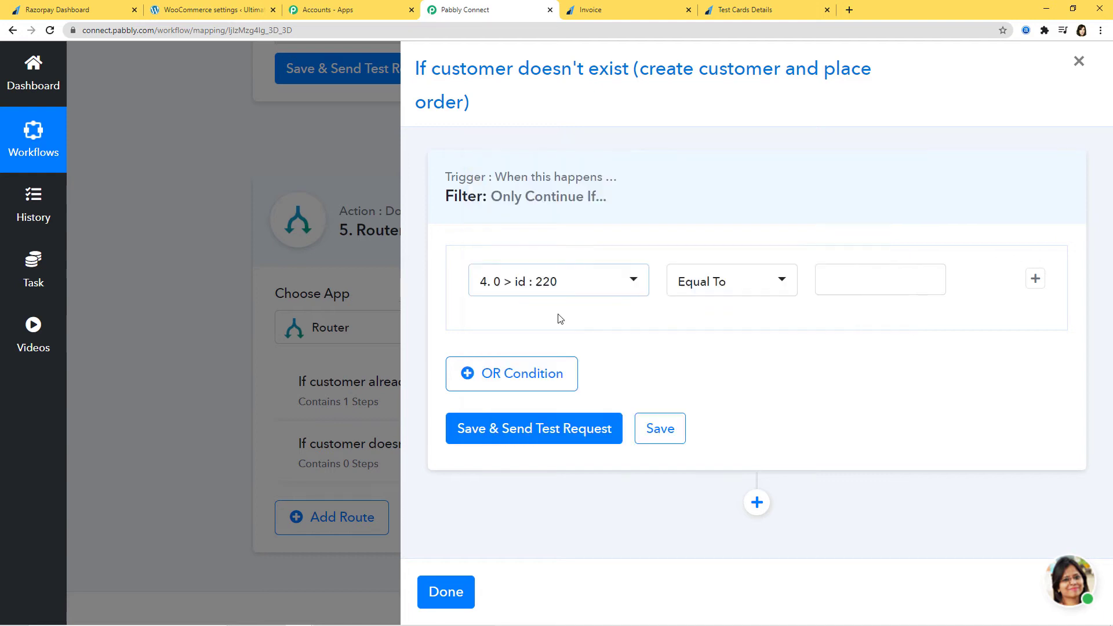
{"action": "left_click", "coordinate": [788, 285]}
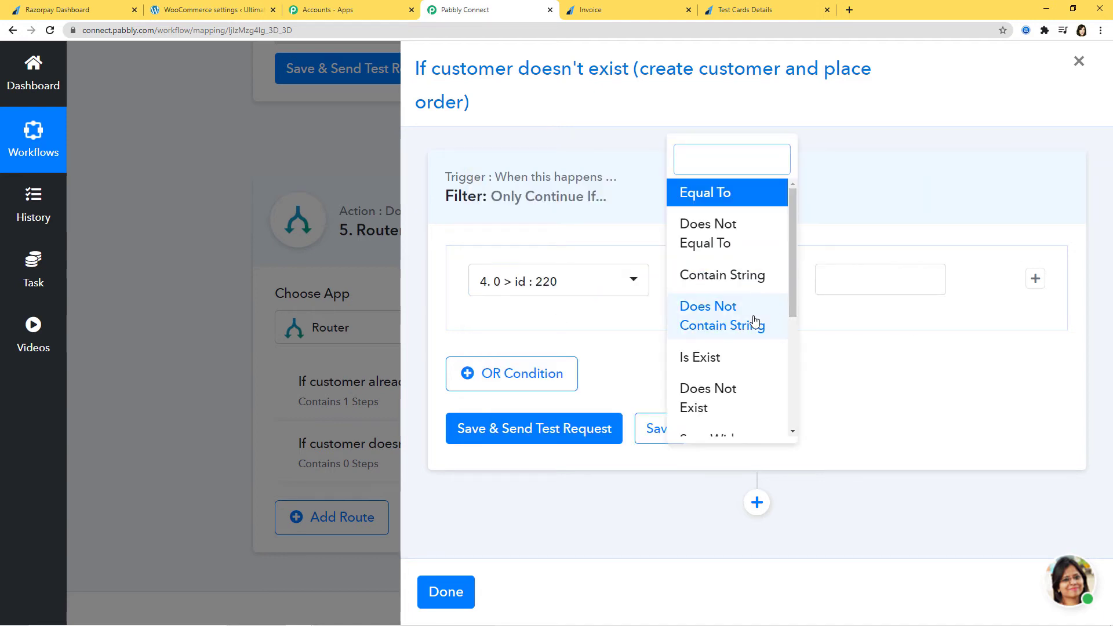
{"action": "scroll", "coordinate": [708, 356], "scroll_direction": "down", "scroll_amount": 2}
{"action": "left_click", "coordinate": [715, 285]}
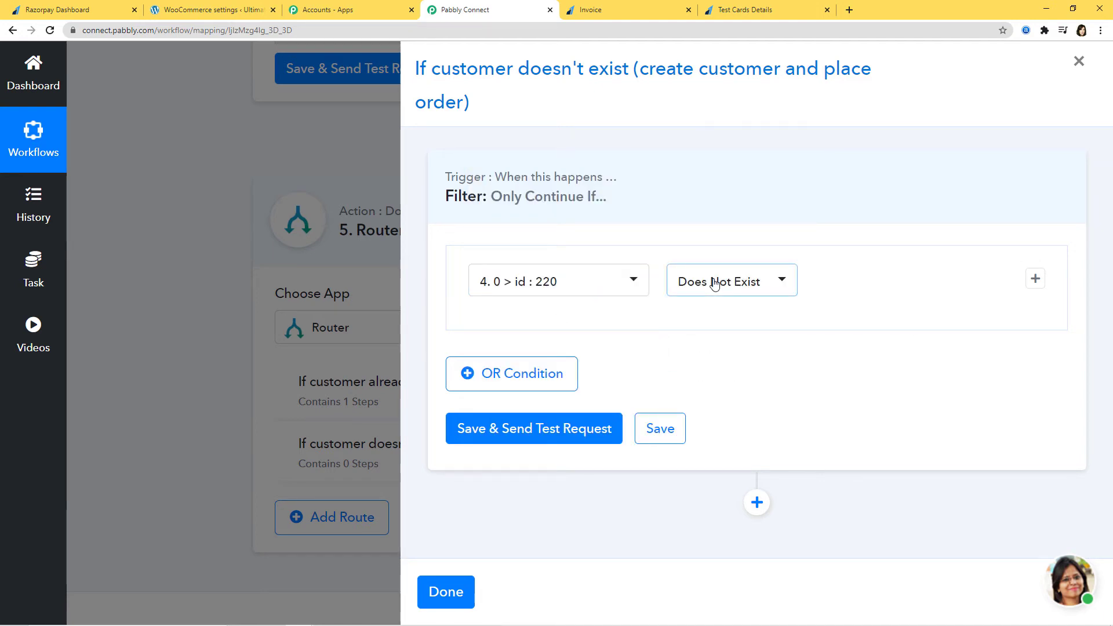
Test and save the route filter, then close the route settings.
{"action": "left_click", "coordinate": [548, 433]}
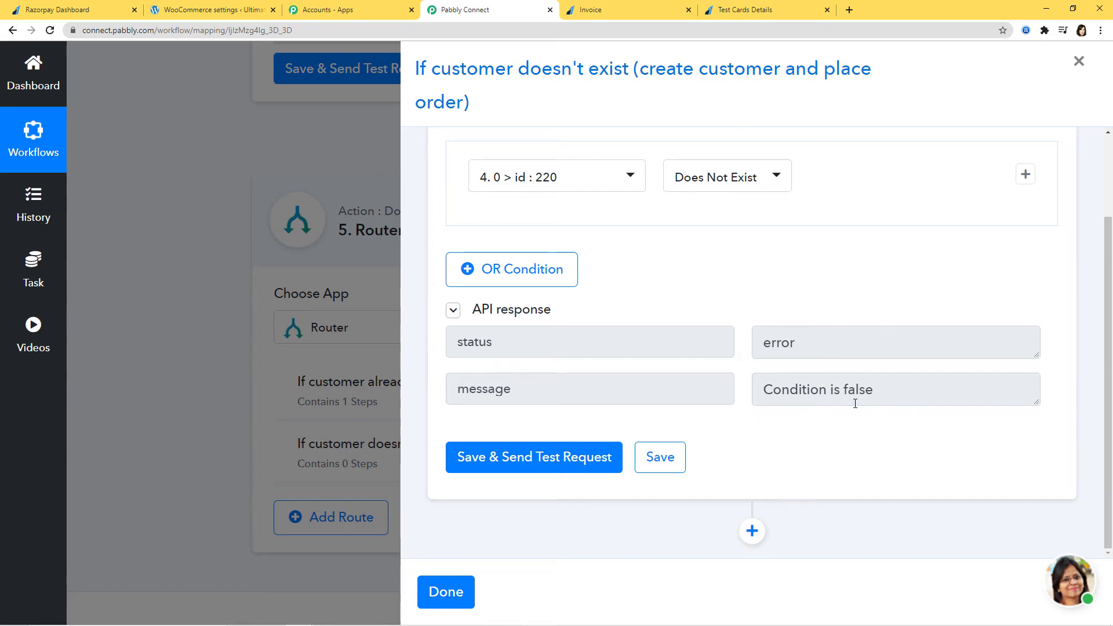
{"action": "left_click", "coordinate": [660, 457]}
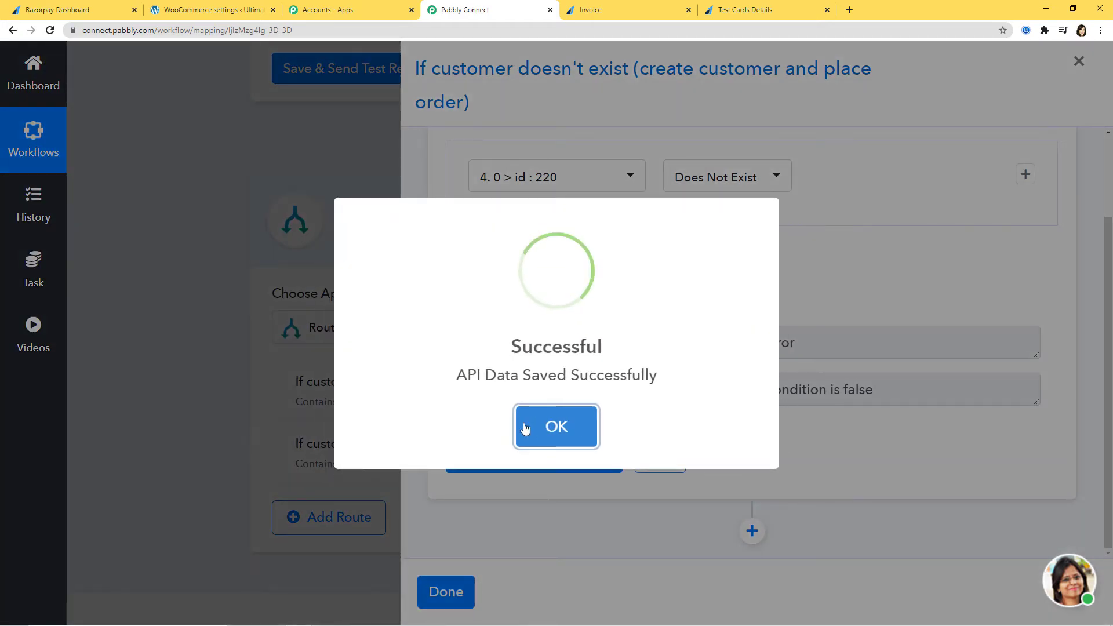
{"action": "left_click", "coordinate": [542, 428]}
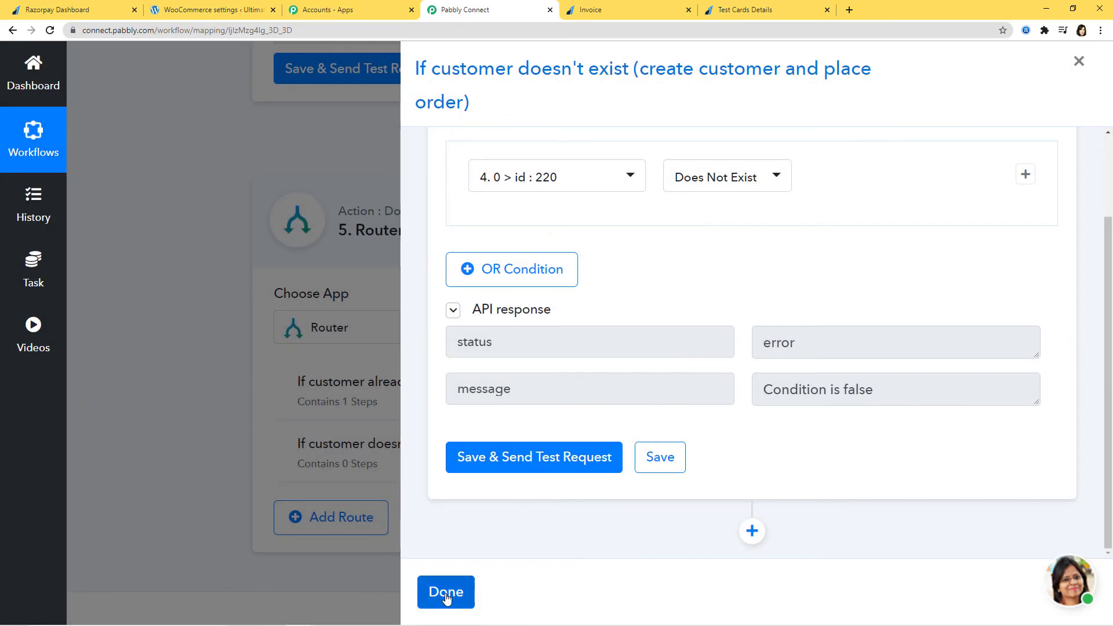
{"action": "left_click", "coordinate": [441, 595]}
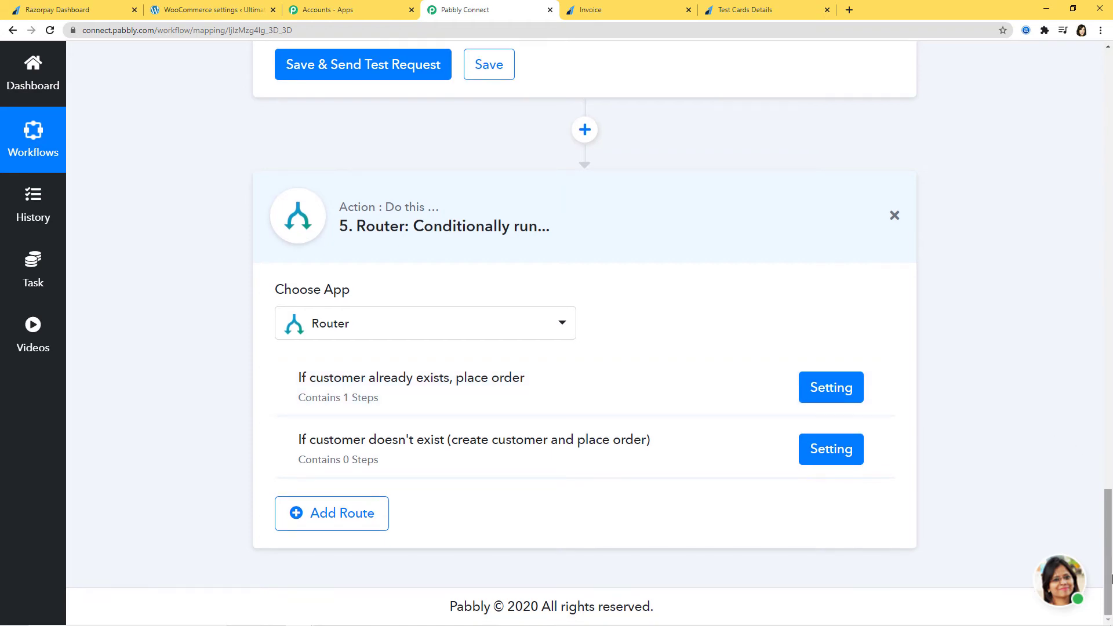
{"action": "left_click_drag", "start_coordinate": [1108, 550], "coordinate": [1110, 165]}
Re-capture a fresh webhook response on the Razorpay trigger, then go to the Razorpay invoices page.
{"action": "scroll", "coordinate": [992, 164], "scroll_direction": "up", "scroll_amount": 3}
{"action": "scroll", "coordinate": [1033, 294], "scroll_direction": "down", "scroll_amount": 6}
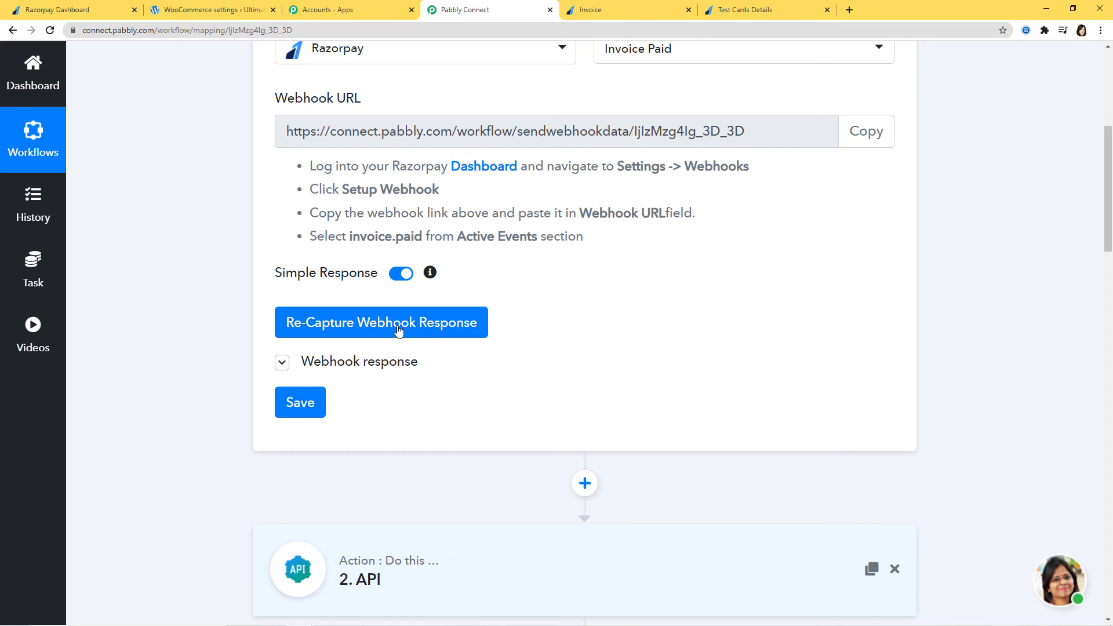
{"action": "left_click", "coordinate": [397, 327]}
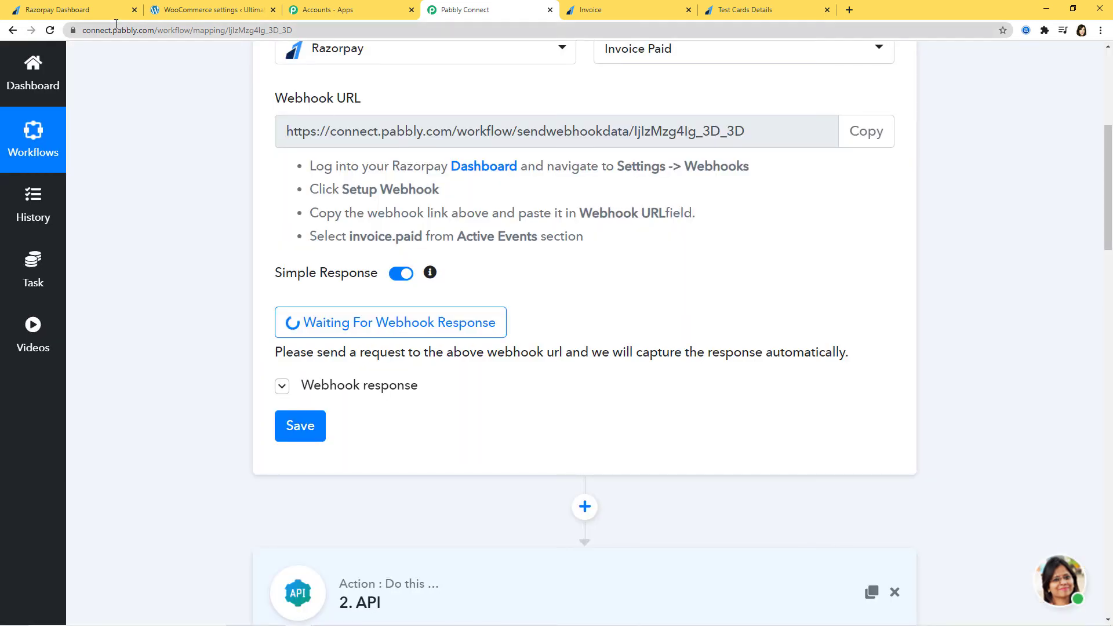
{"action": "left_click", "coordinate": [72, 11]}
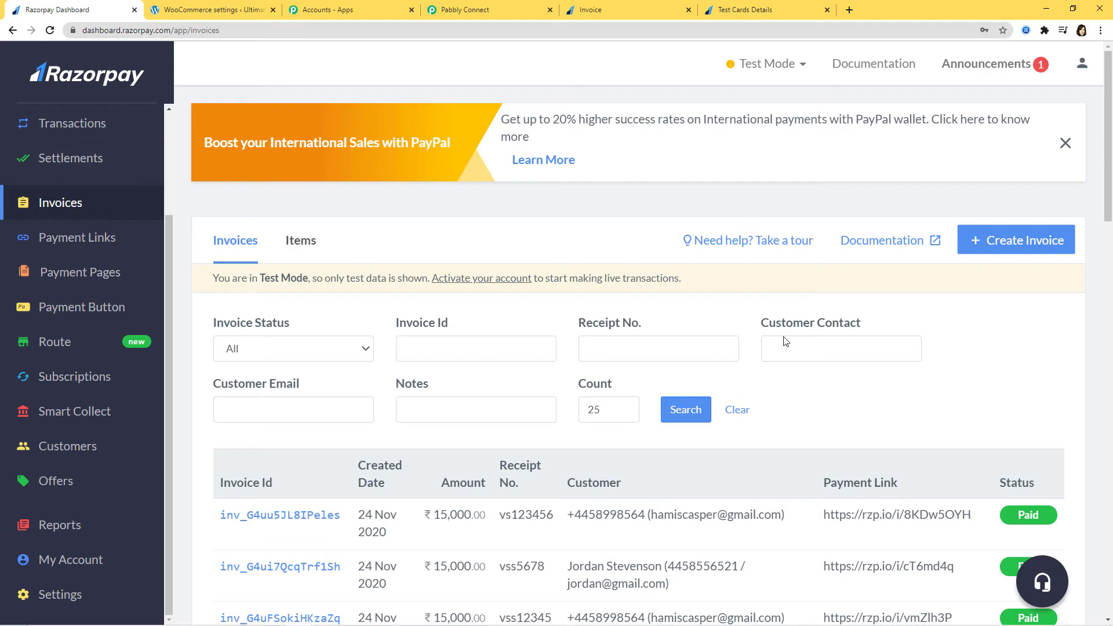
Start a new Razorpay invoice numbered ppp567 with description 'Razorpay to WooCommerce'.
{"action": "left_click", "coordinate": [1011, 240]}
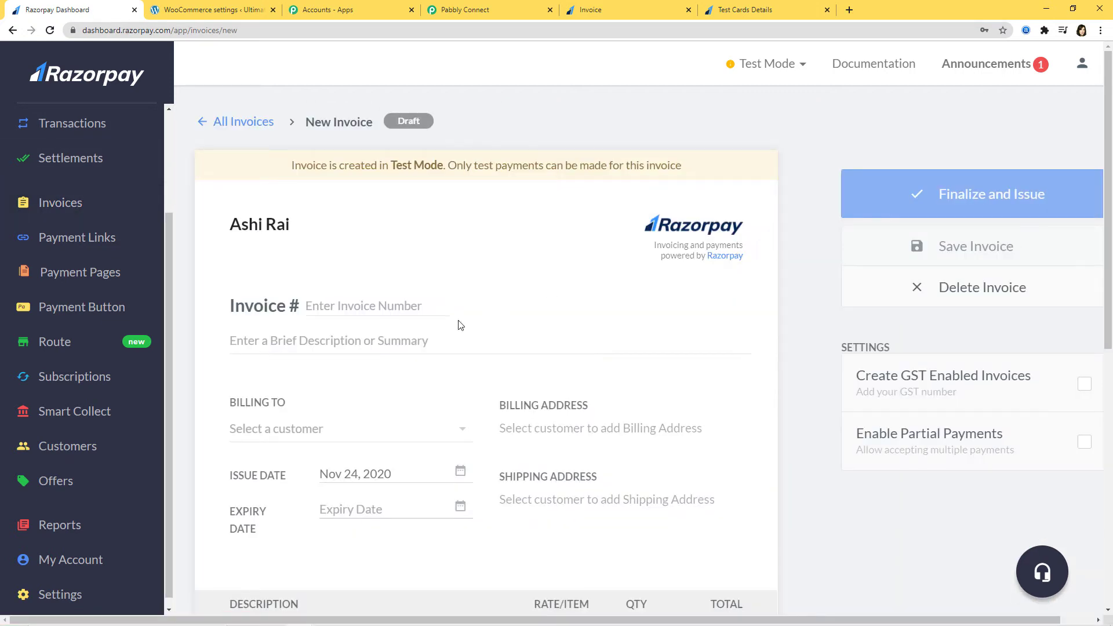
{"action": "left_click", "coordinate": [357, 302]}
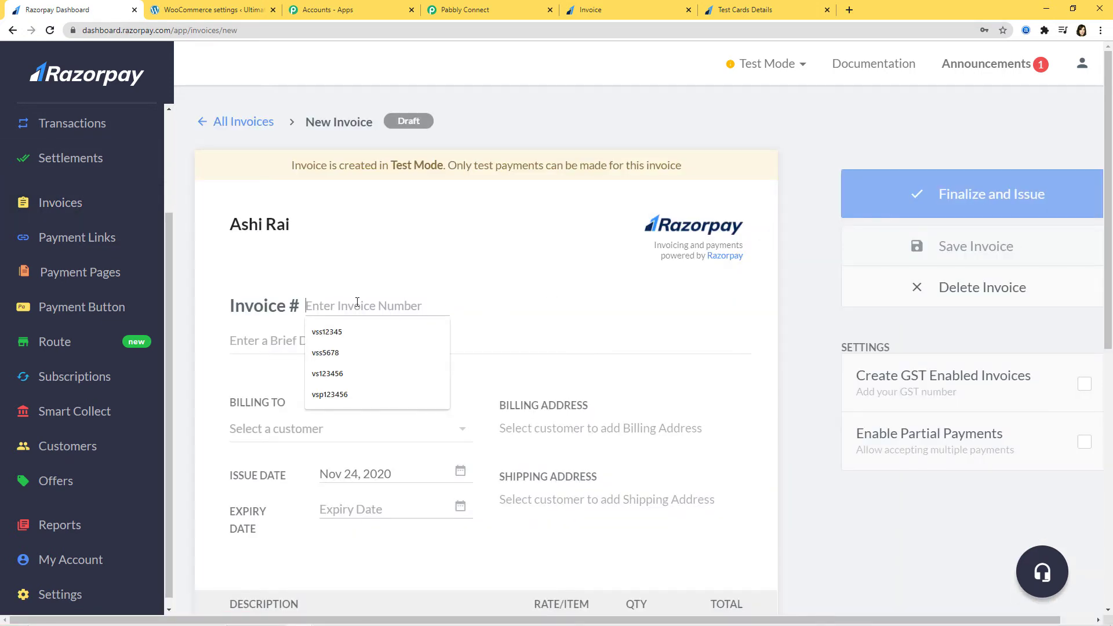
{"action": "type", "text": "ppp567"}
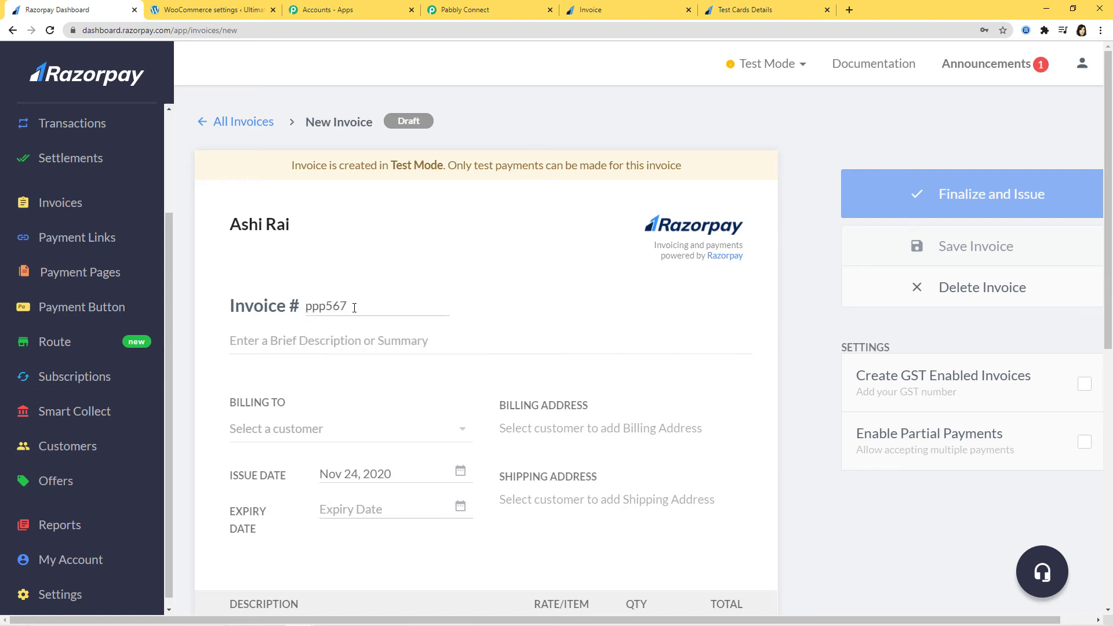
{"action": "left_click", "coordinate": [322, 341]}
{"action": "type", "text": "R"}
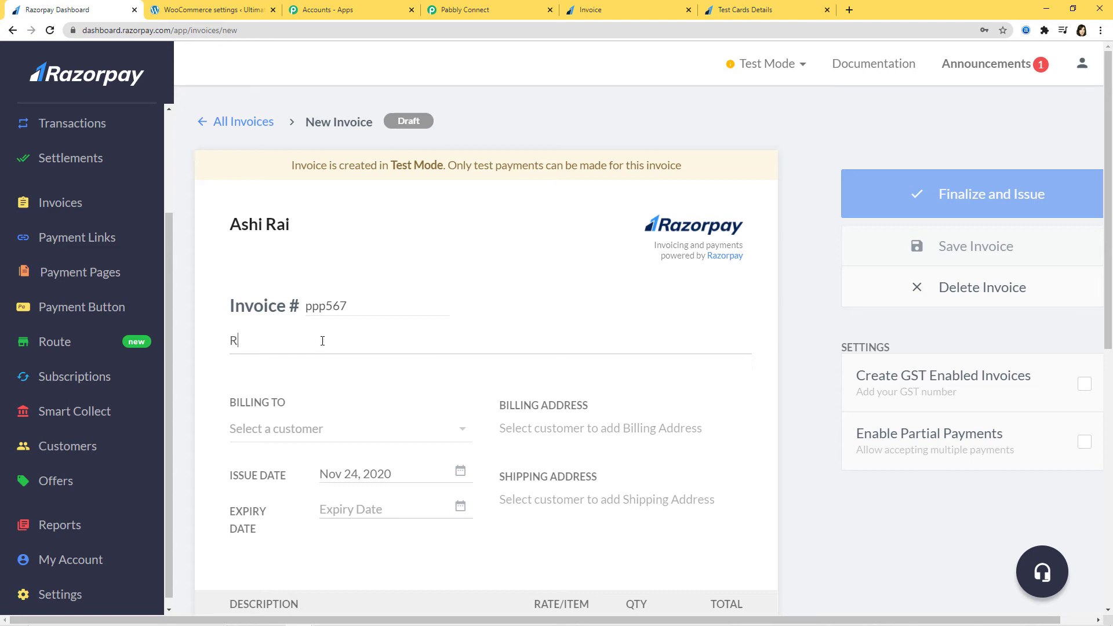
{"action": "type", "text": "azorpay to WooCommerce"}
Bill the invoice to a newly created test customer with name, e-mail and contact number.
{"action": "left_click", "coordinate": [320, 429]}
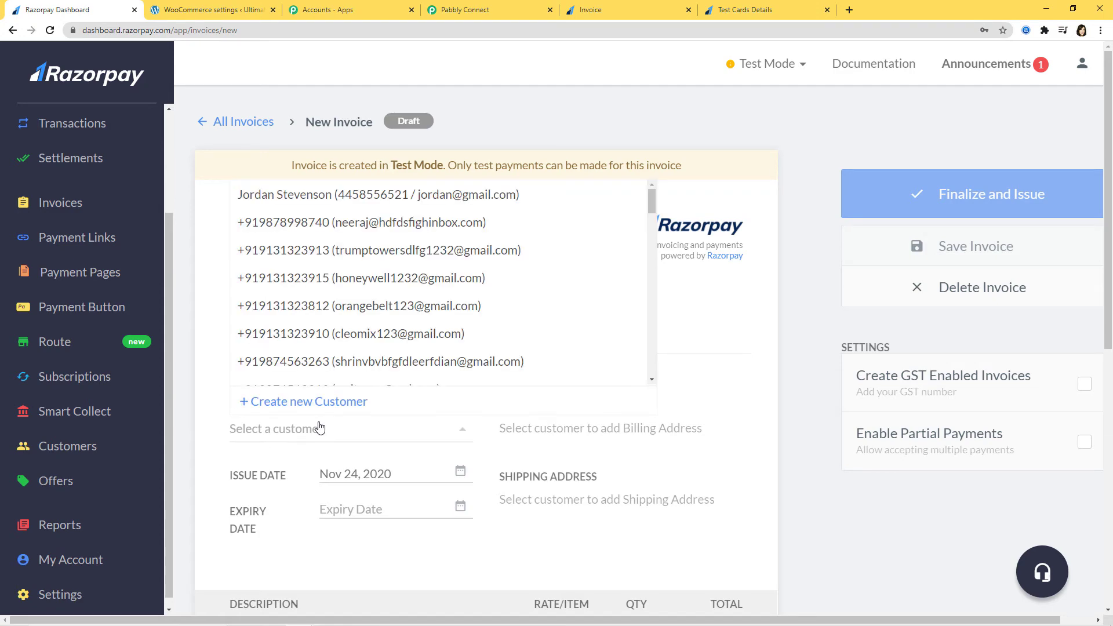
{"action": "left_click", "coordinate": [309, 402]}
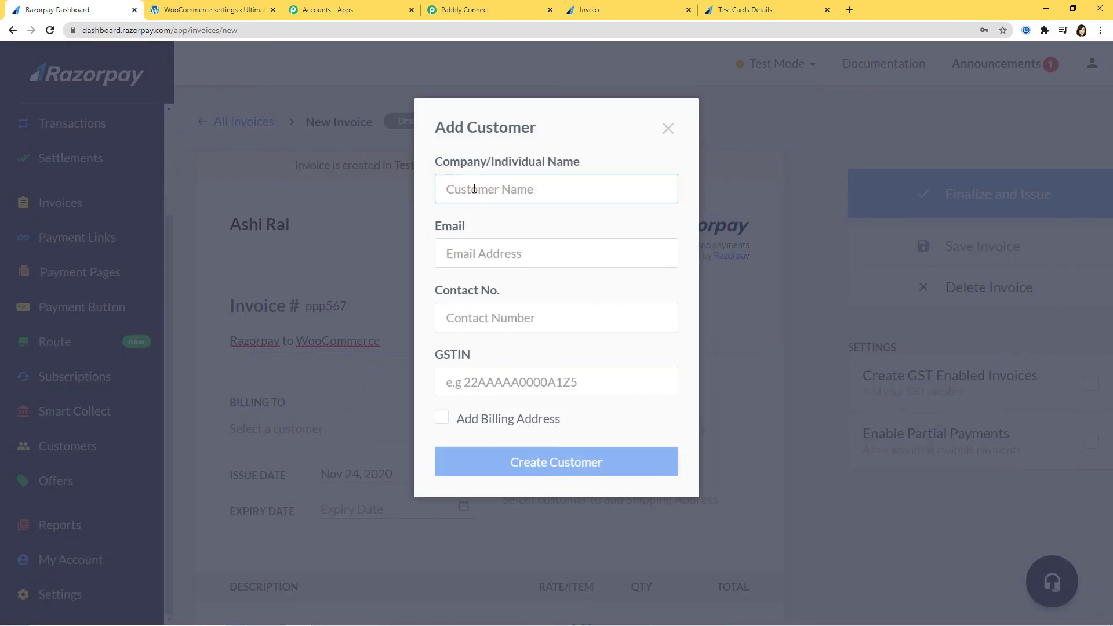
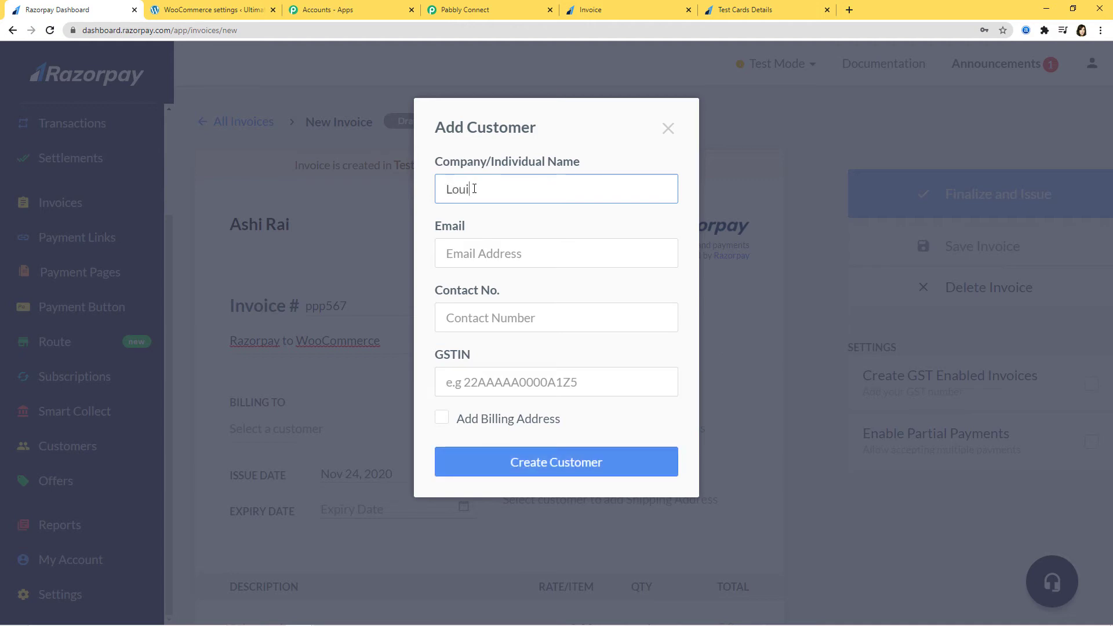
{"action": "left_click", "coordinate": [544, 253]}
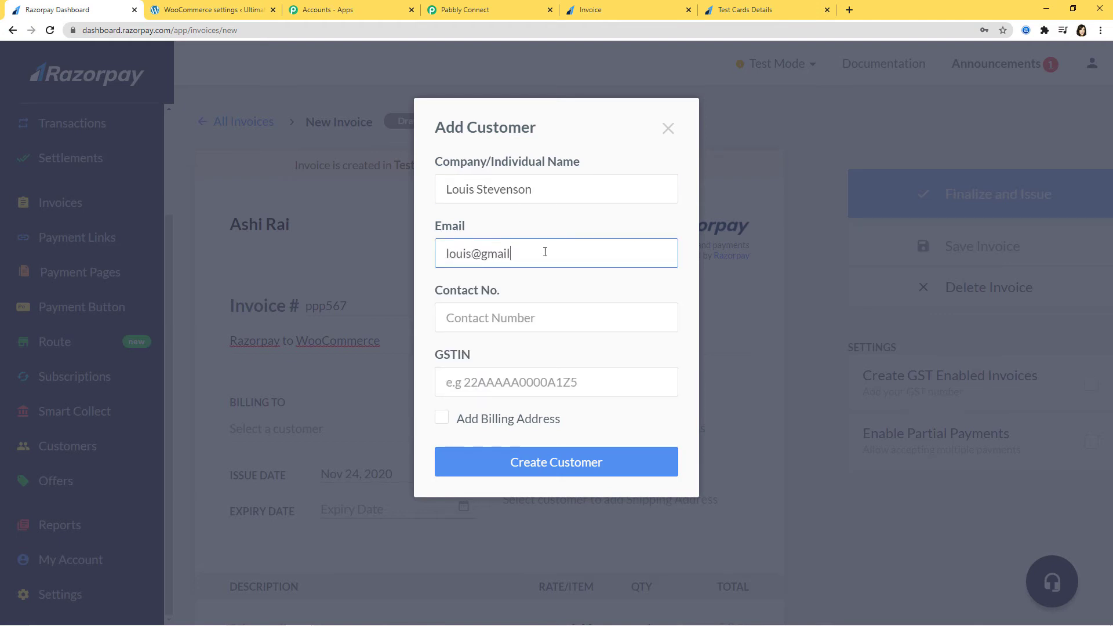
{"action": "left_click", "coordinate": [515, 316]}
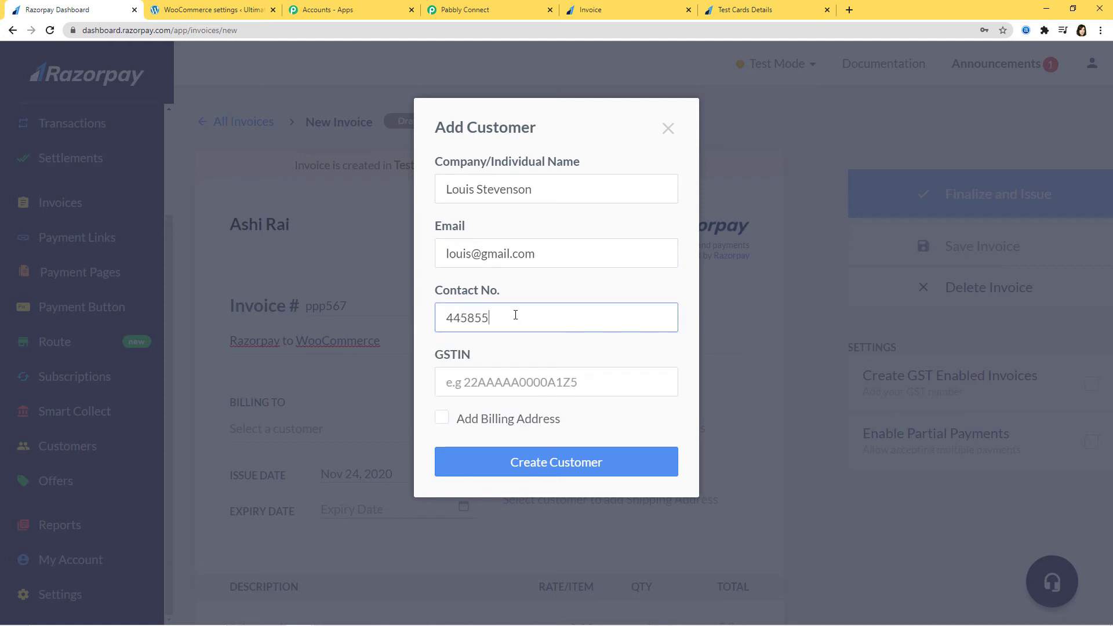
{"action": "left_click", "coordinate": [541, 467]}
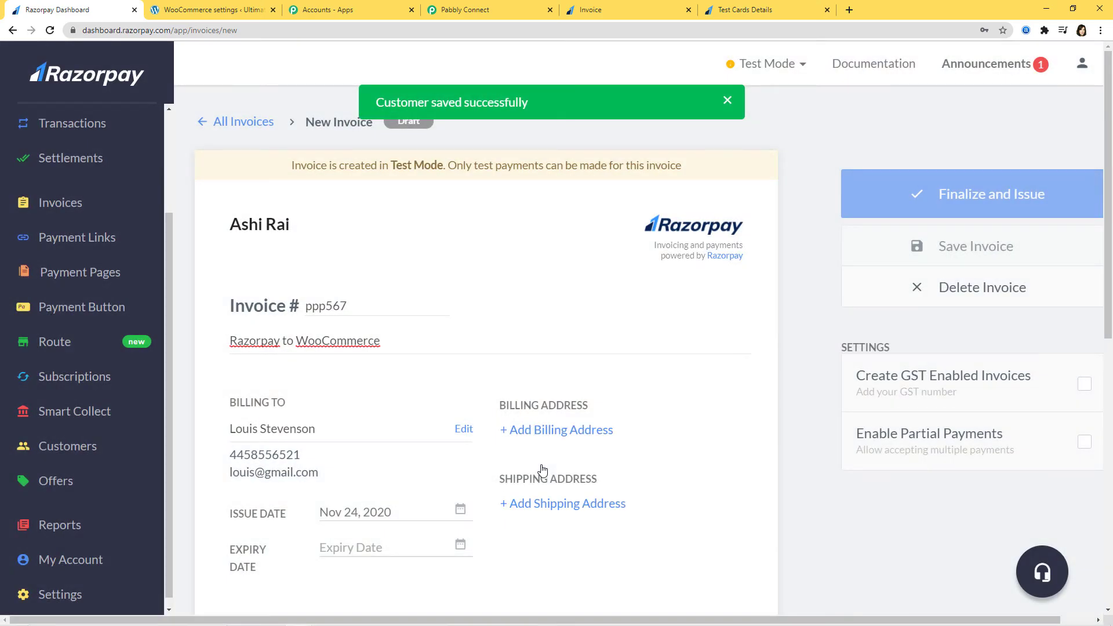
Set the invoice expiry date to Nov 30, 2020.
{"action": "scroll", "coordinate": [424, 444], "scroll_direction": "down", "scroll_amount": 2}
{"action": "left_click", "coordinate": [459, 429]}
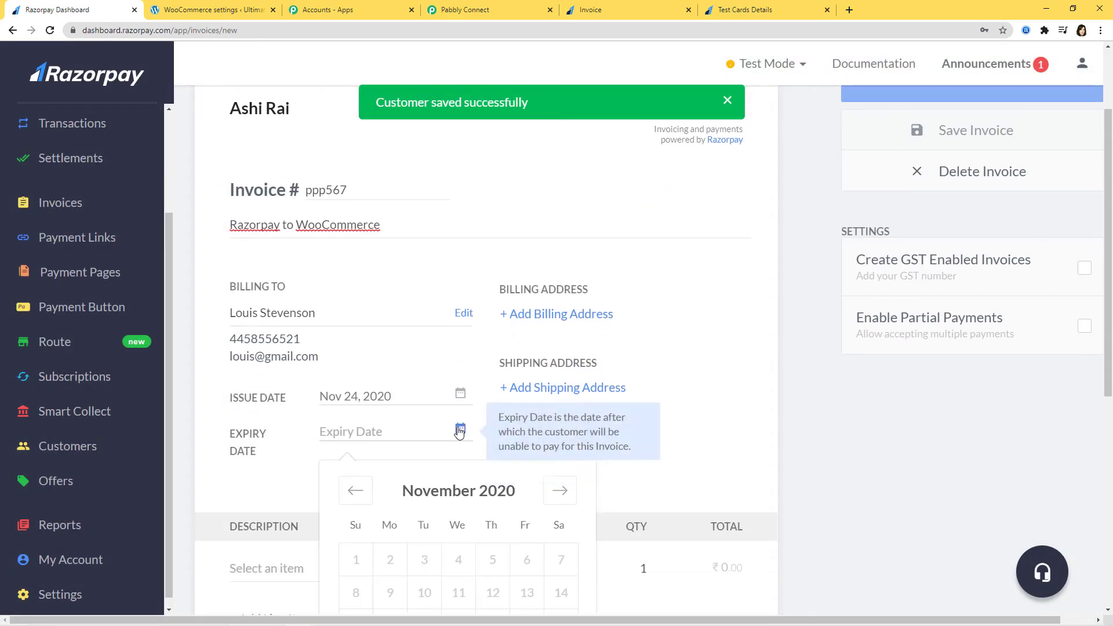
{"action": "scroll", "coordinate": [527, 540], "scroll_direction": "down", "scroll_amount": 4}
{"action": "left_click", "coordinate": [391, 520]}
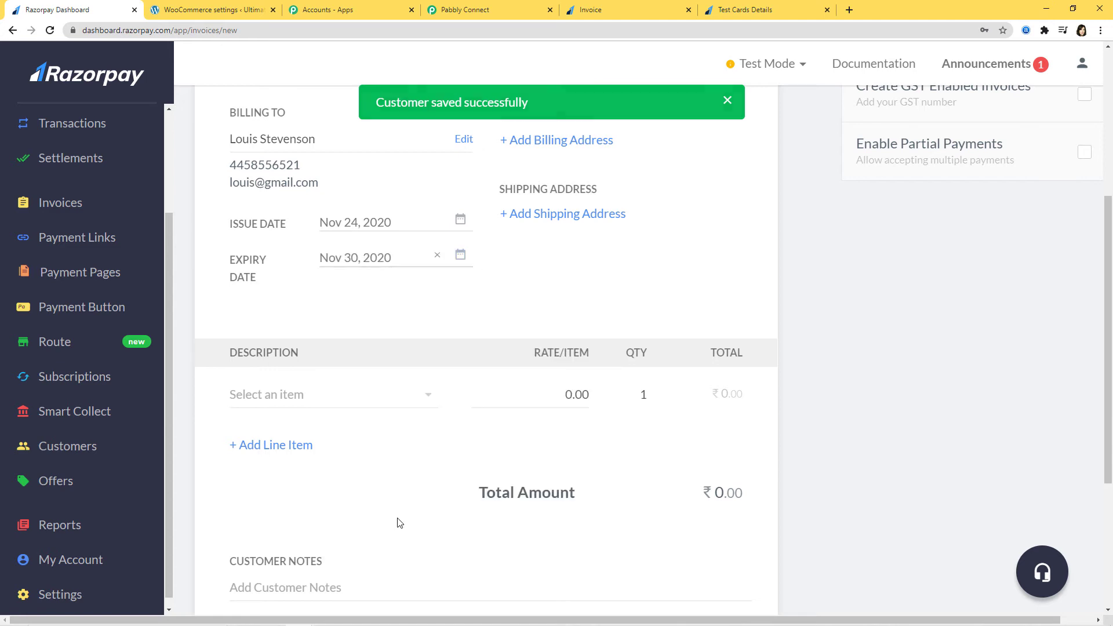
{"action": "scroll", "coordinate": [405, 507], "scroll_direction": "down", "scroll_amount": 1}
Add Item1 as the invoice line and edit its rate so the total is ₹15,000.
{"action": "left_click", "coordinate": [430, 281]}
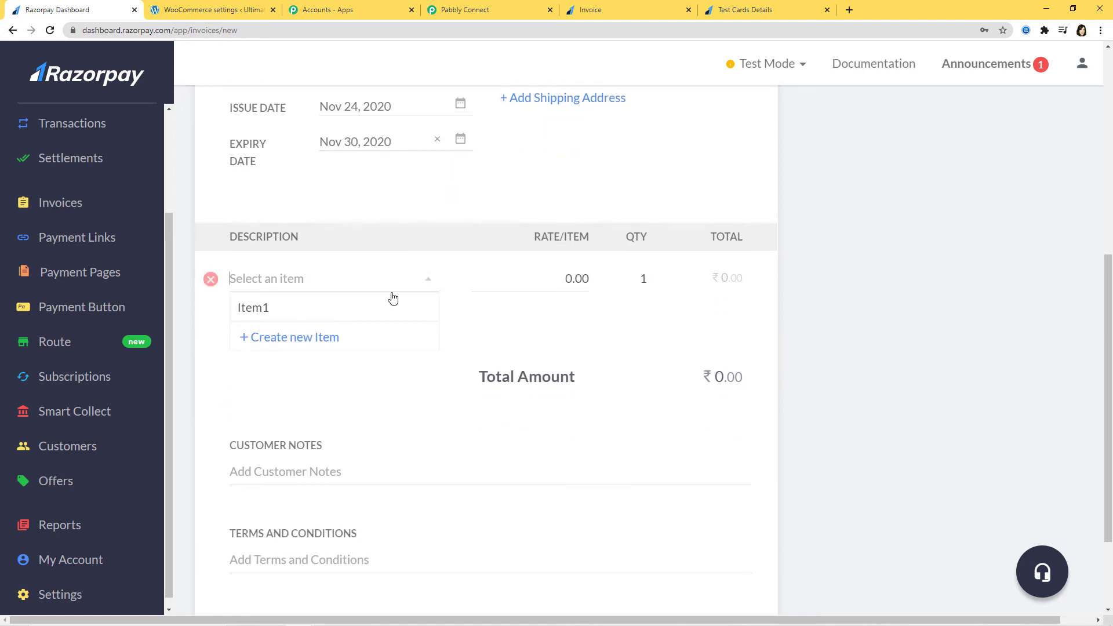
{"action": "left_click", "coordinate": [324, 303]}
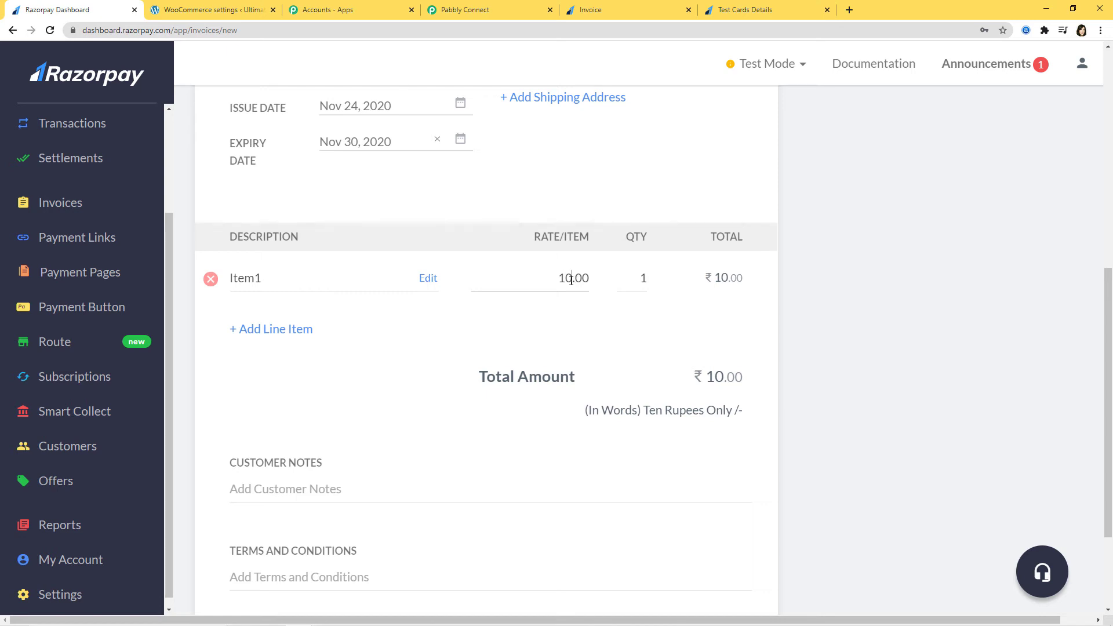
{"action": "left_click", "coordinate": [571, 280]}
{"action": "key", "text": "BackSpace"}
{"action": "type", "text": "5000"}
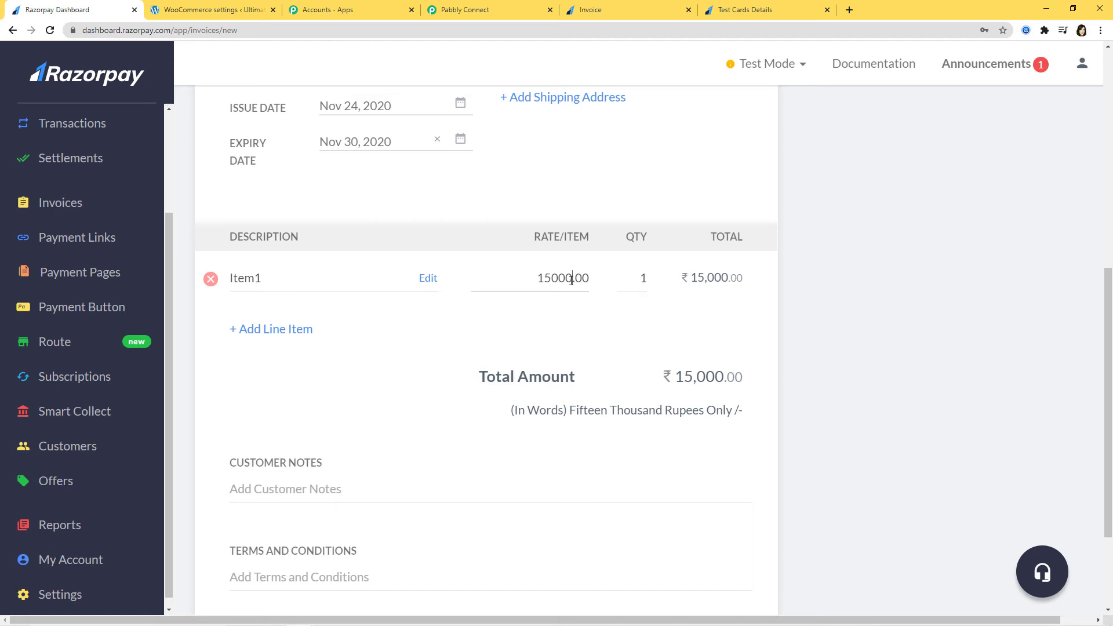
Finalize and issue invoice ppp567 to the customer.
{"action": "scroll", "coordinate": [835, 410], "scroll_direction": "down", "scroll_amount": 2}
{"action": "scroll", "coordinate": [838, 409], "scroll_direction": "up", "scroll_amount": 8}
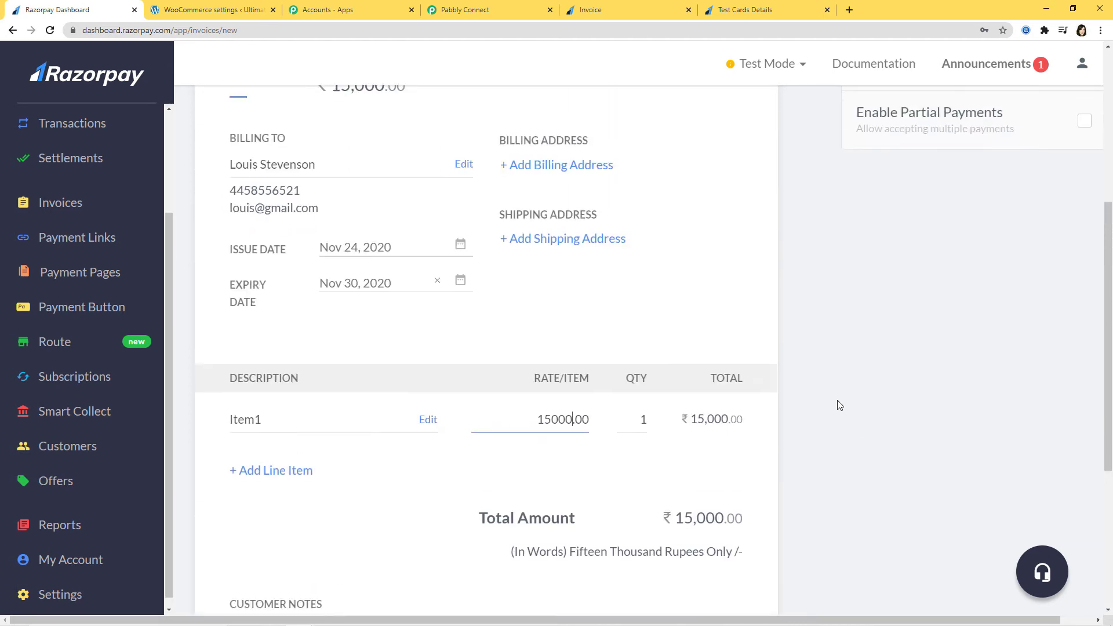
{"action": "left_click", "coordinate": [1002, 203]}
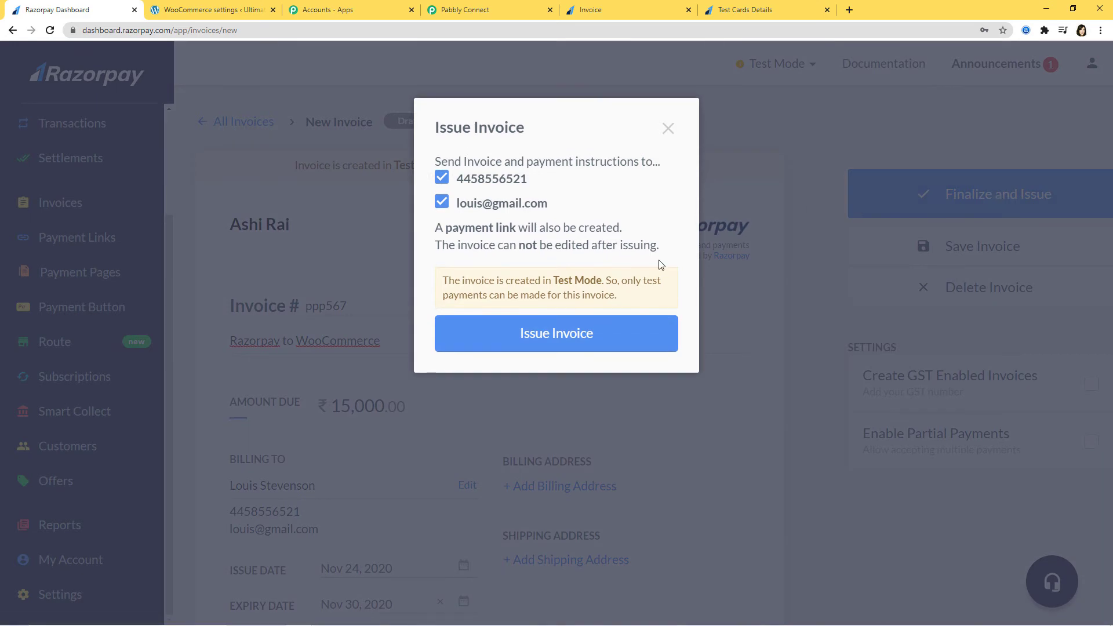
{"action": "left_click", "coordinate": [606, 340]}
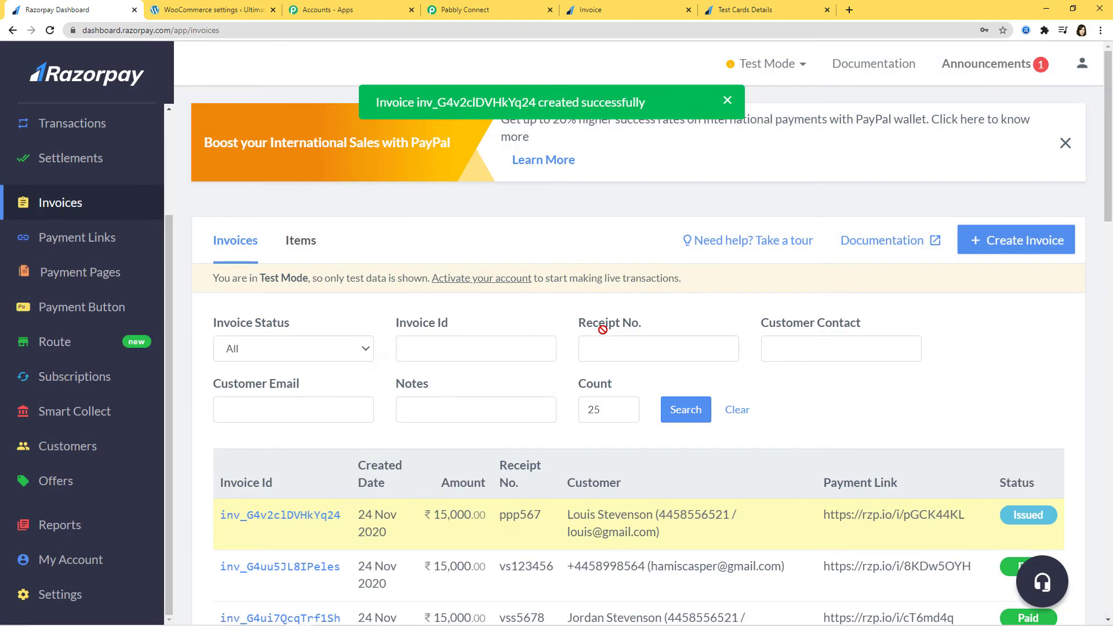
Open invoice ppp567's payment link in the customer-facing invoice tab.
{"action": "mouse_move", "coordinate": [926, 530]}
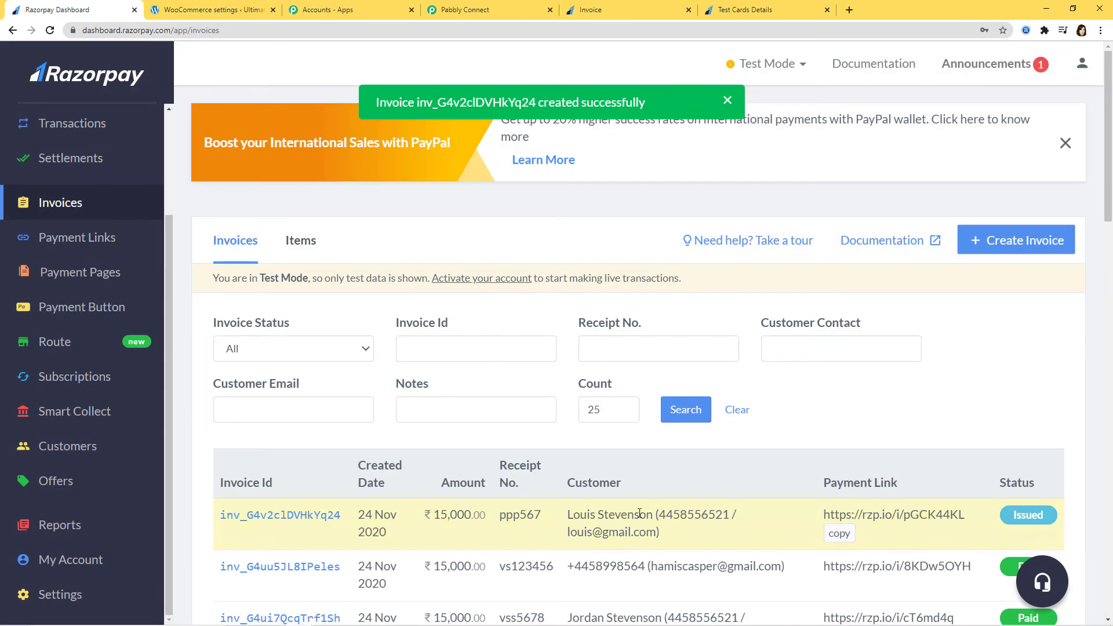
{"action": "left_click", "coordinate": [316, 515]}
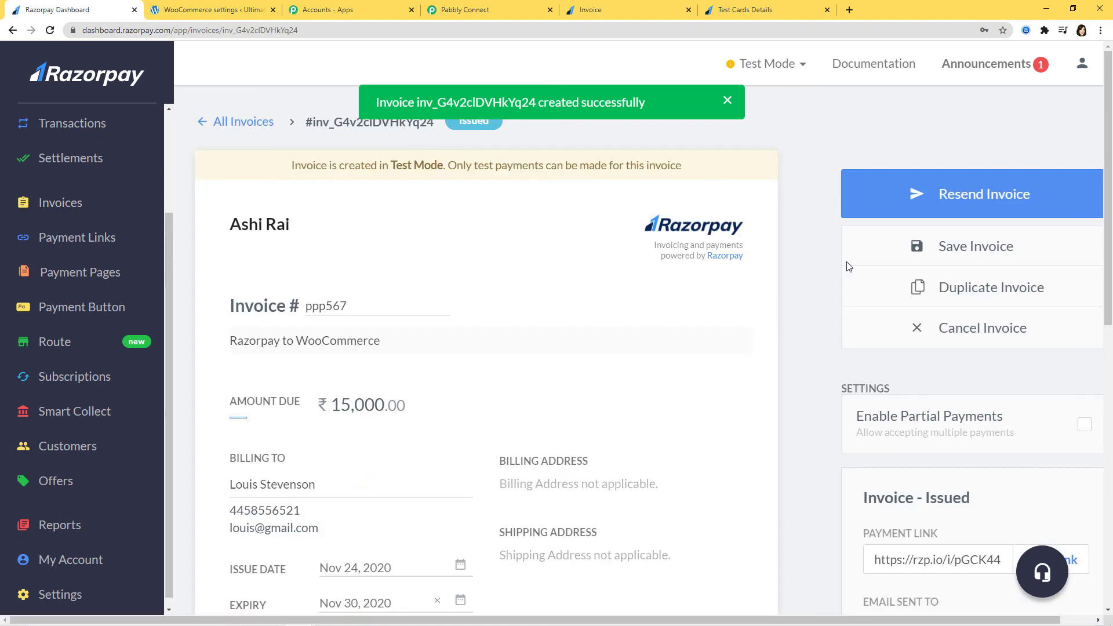
{"action": "scroll", "coordinate": [686, 381], "scroll_direction": "down", "scroll_amount": 4}
{"action": "left_click", "coordinate": [1054, 327]}
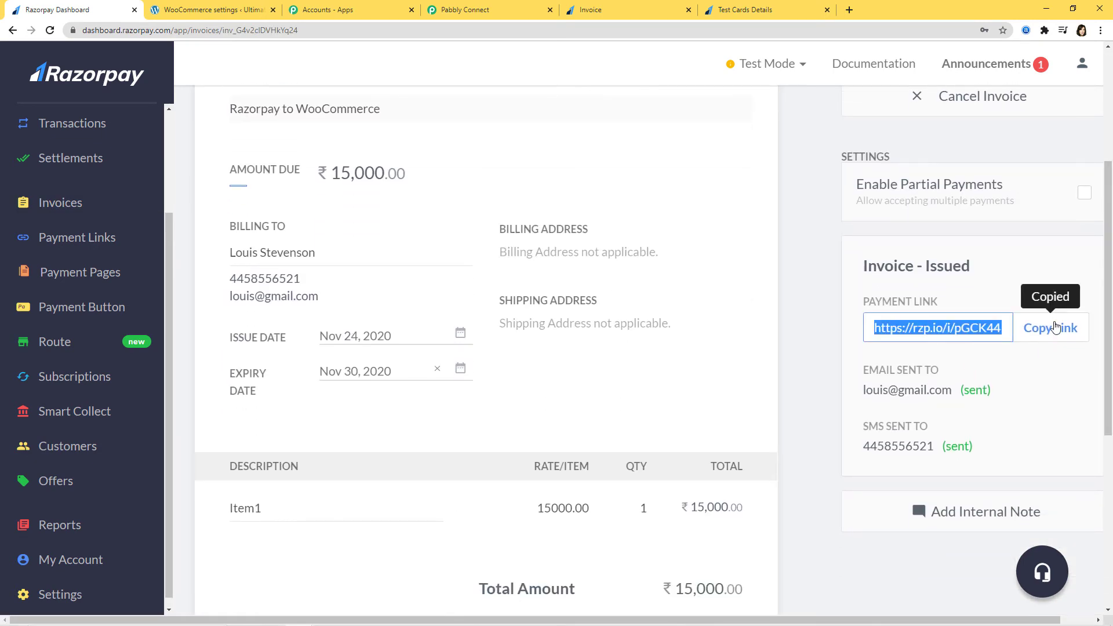
{"action": "left_click", "coordinate": [638, 7]}
{"action": "left_click", "coordinate": [278, 27]}
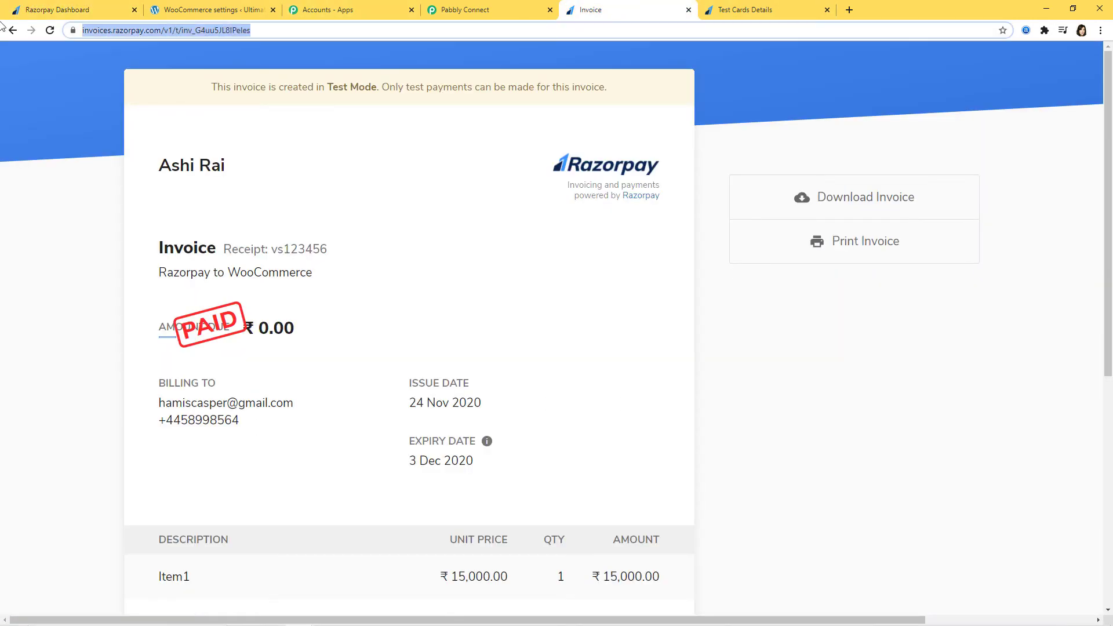
{"action": "key", "text": "ctrl+v"}
{"action": "left_click", "coordinate": [142, 47]}
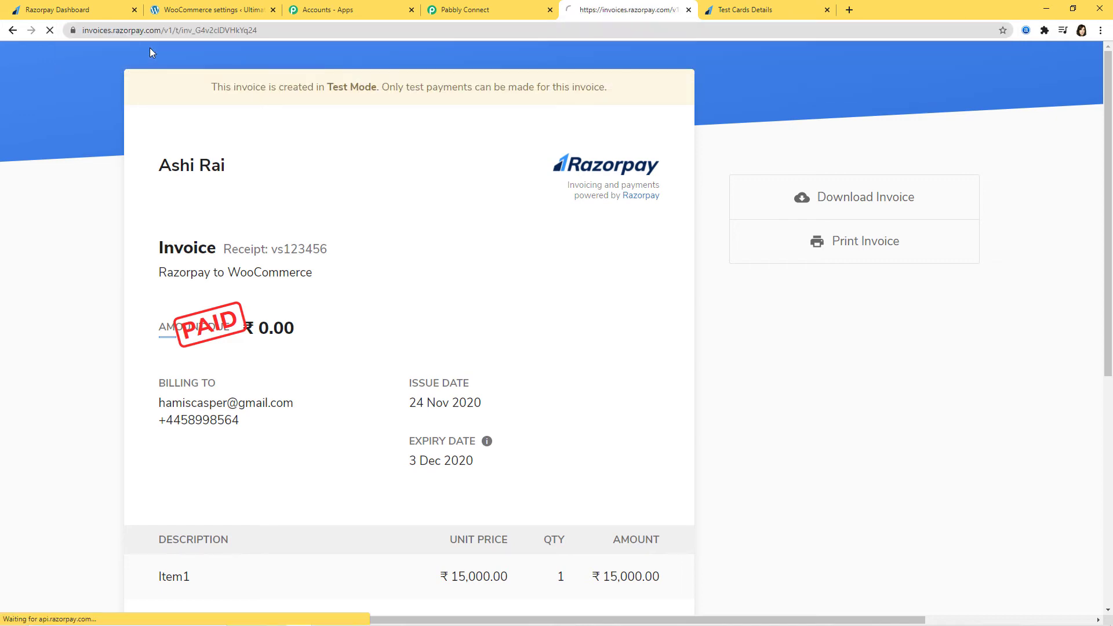
Start paying the ₹15,000 invoice by card using the Visa test card number.
{"action": "left_click", "coordinate": [799, 182]}
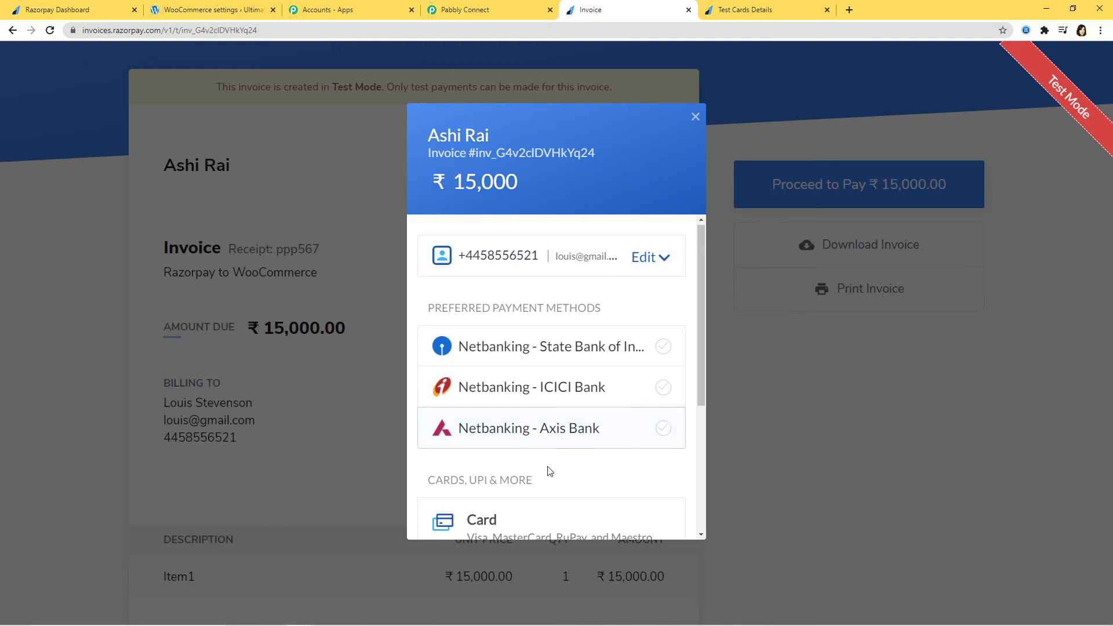
{"action": "scroll", "coordinate": [556, 441], "scroll_direction": "down", "scroll_amount": 2}
{"action": "left_click", "coordinate": [562, 415]}
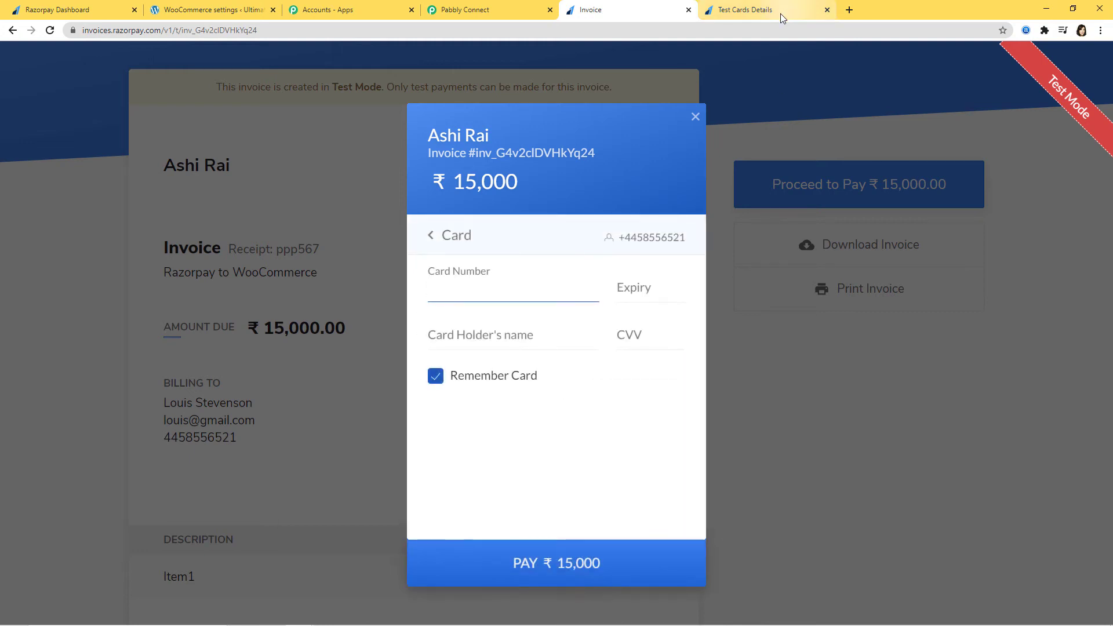
{"action": "left_click", "coordinate": [780, 15]}
{"action": "right_click", "coordinate": [517, 275]}
{"action": "left_click", "coordinate": [548, 287]}
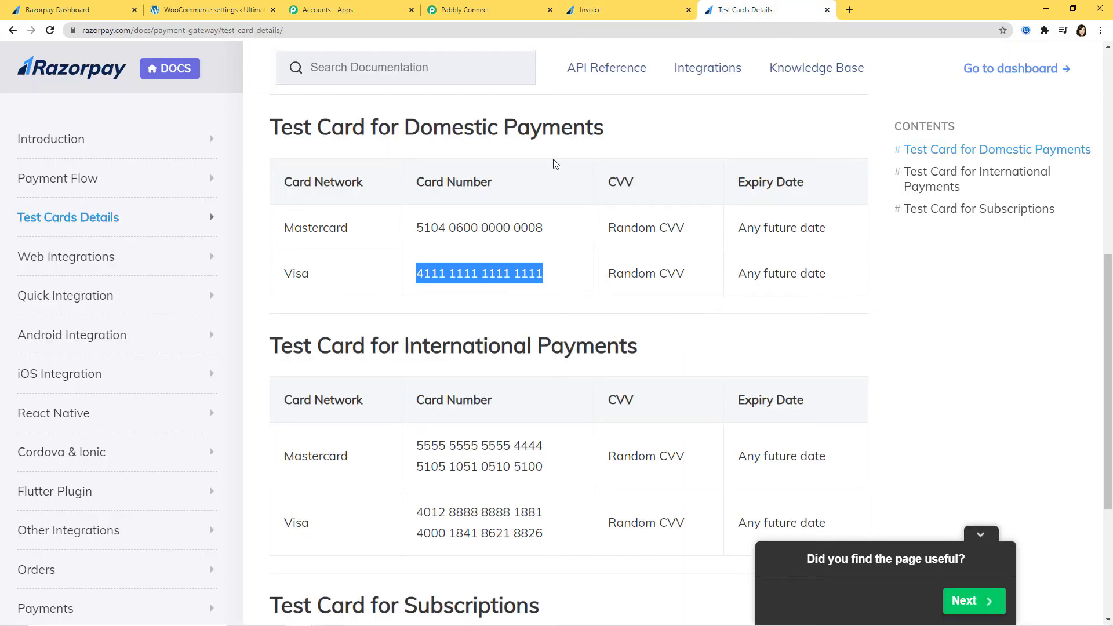
{"action": "left_click", "coordinate": [593, 21]}
{"action": "key", "text": "ctrl+v"}
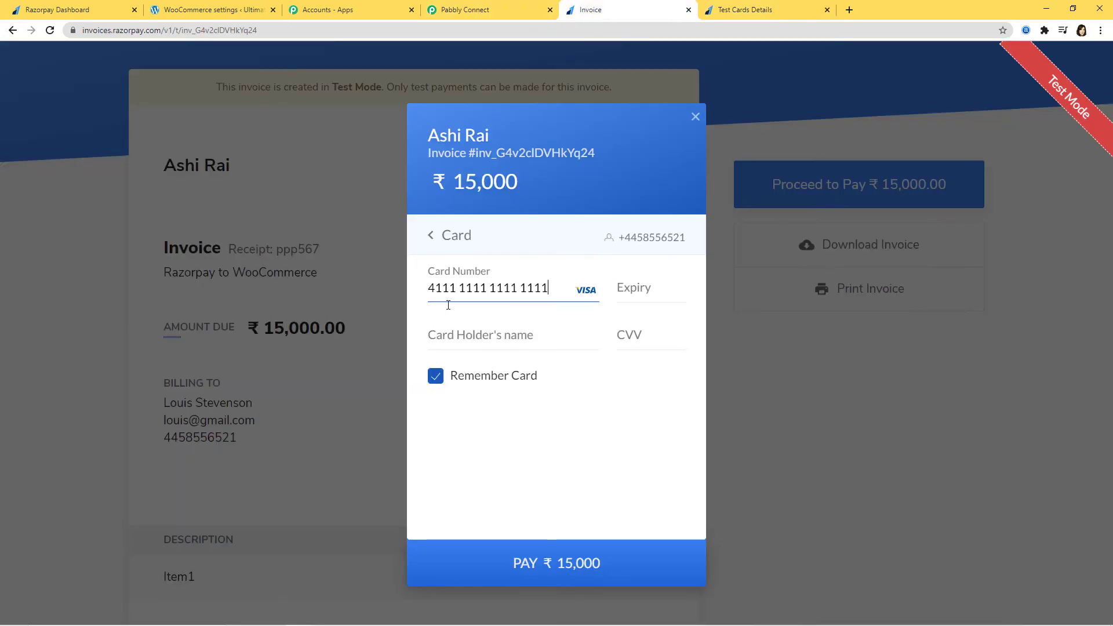
Complete the card details and pay, skipping card saving and choosing Success at the demo bank.
{"action": "type", "text": "0235"}
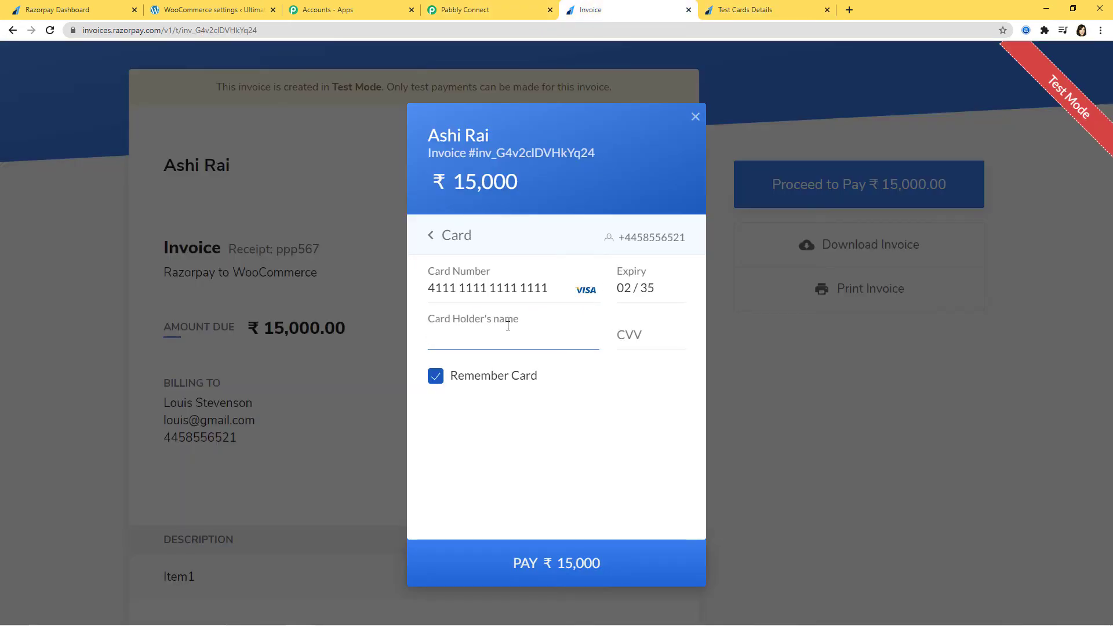
{"action": "type", "text": "Louis"}
{"action": "left_click", "coordinate": [660, 332]}
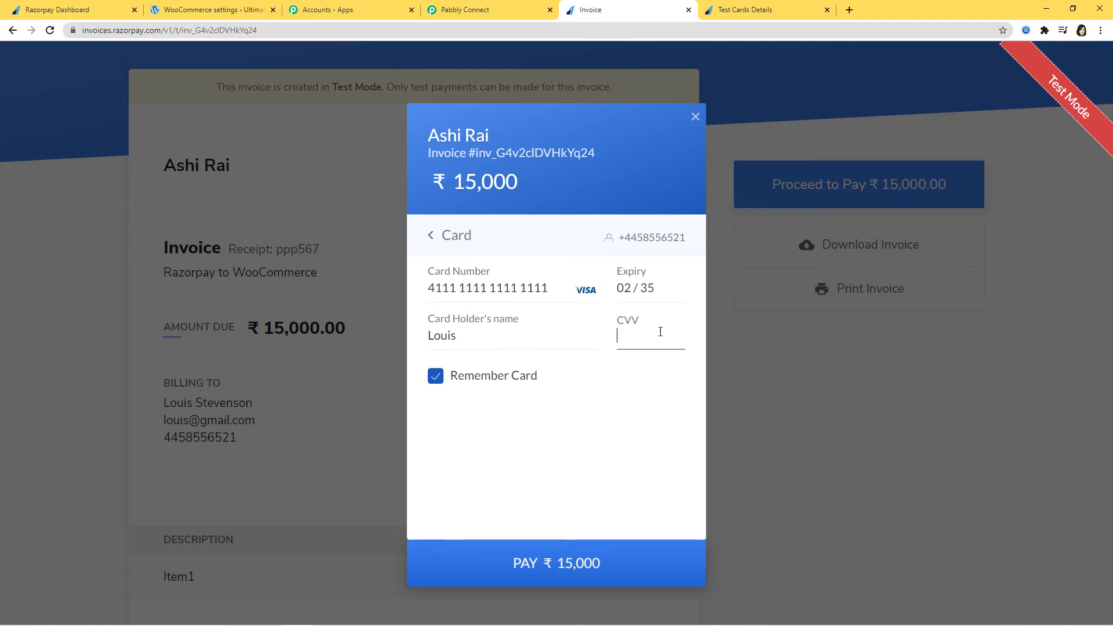
{"action": "left_click", "coordinate": [537, 576]}
{"action": "left_click", "coordinate": [583, 451]}
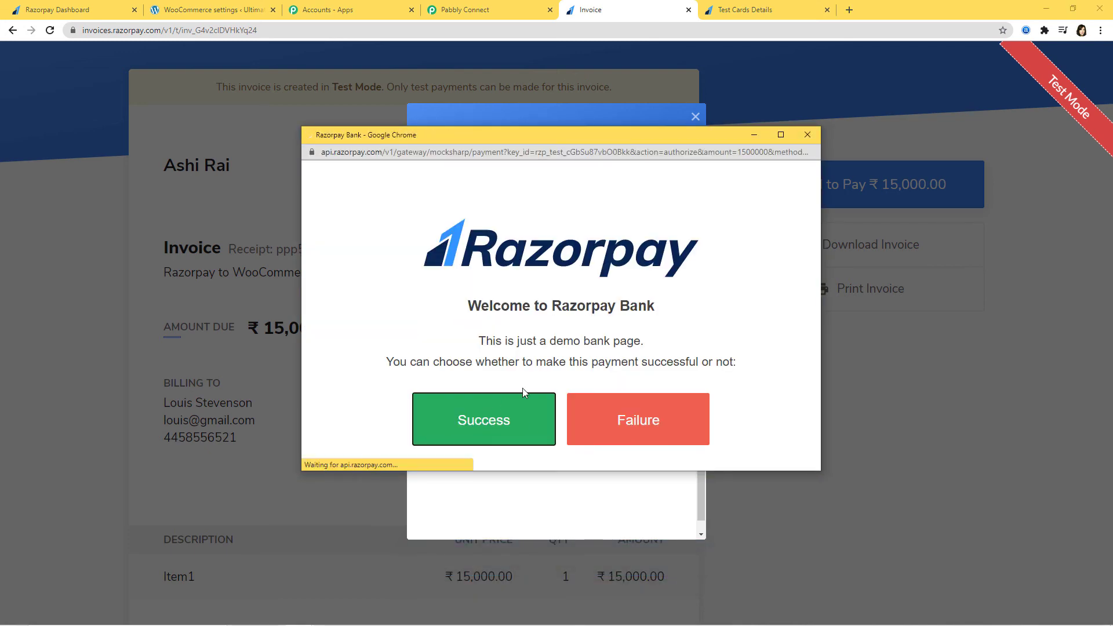
{"action": "left_click", "coordinate": [523, 394]}
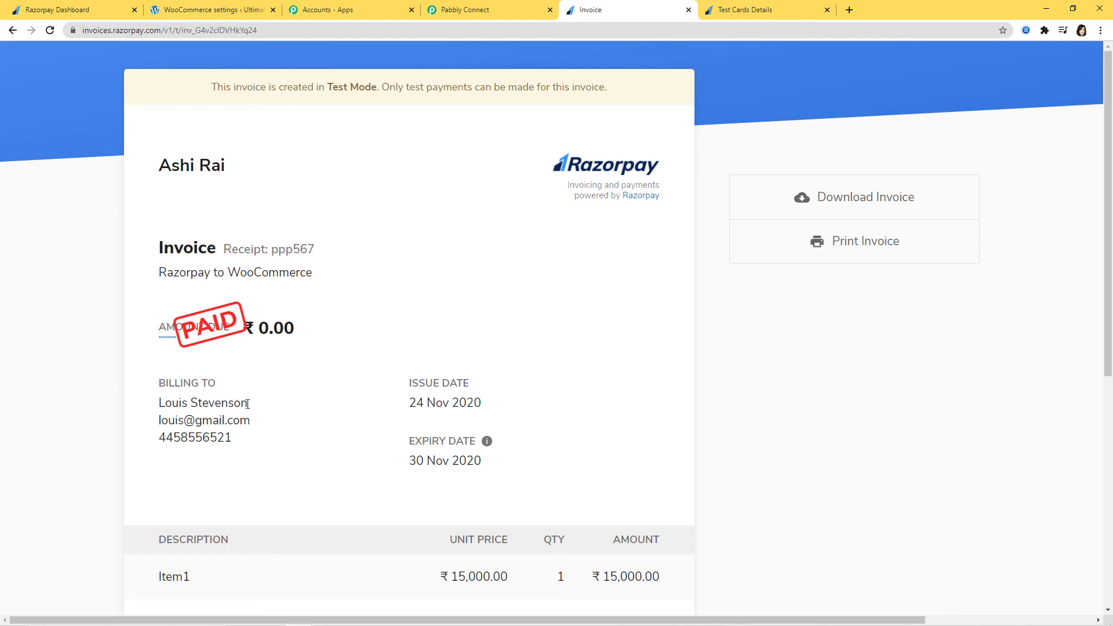
Review the captured invoice.paid response (amount 1500000, status paid, receipt ppp567) and save the trigger.
{"action": "left_click", "coordinate": [499, 12]}
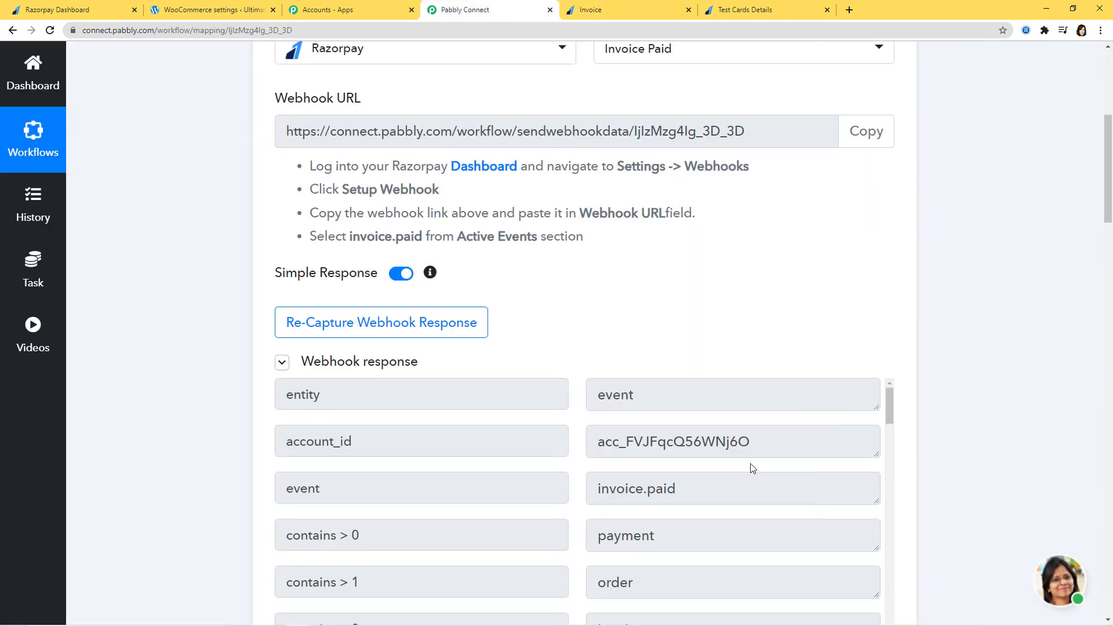
{"action": "scroll", "coordinate": [765, 471], "scroll_direction": "down", "scroll_amount": 3}
{"action": "scroll", "coordinate": [1081, 452], "scroll_direction": "down", "scroll_amount": 2}
{"action": "scroll", "coordinate": [654, 361], "scroll_direction": "down", "scroll_amount": 3}
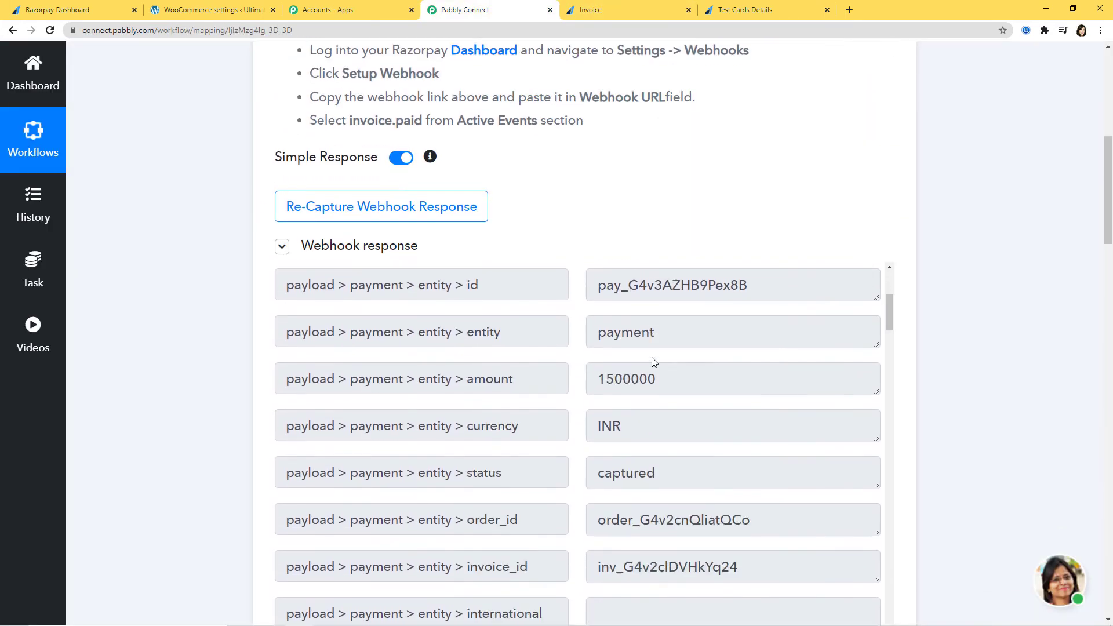
{"action": "scroll", "coordinate": [652, 362], "scroll_direction": "down", "scroll_amount": 2}
{"action": "scroll", "coordinate": [652, 362], "scroll_direction": "up", "scroll_amount": 7}
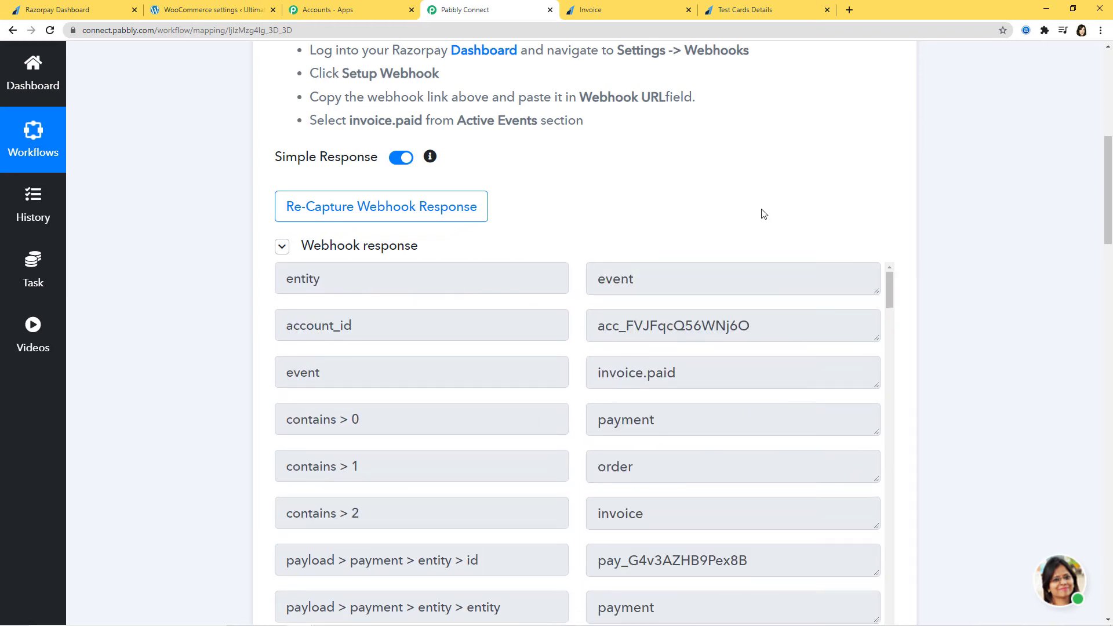
{"action": "scroll", "coordinate": [785, 407], "scroll_direction": "down", "scroll_amount": 20}
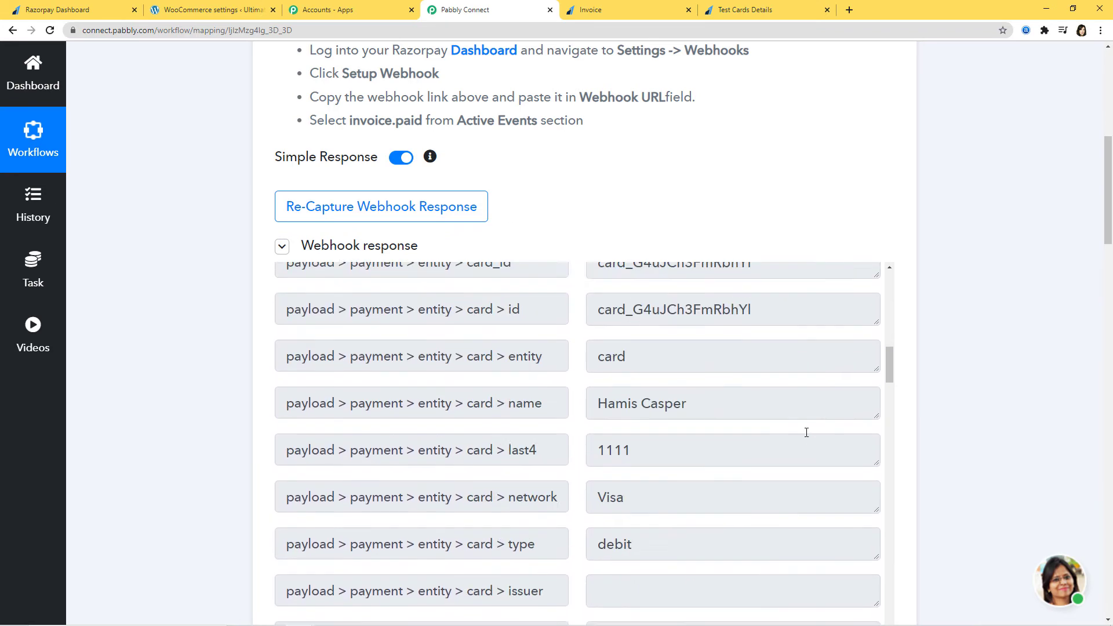
{"action": "scroll", "coordinate": [806, 431], "scroll_direction": "down", "scroll_amount": 5}
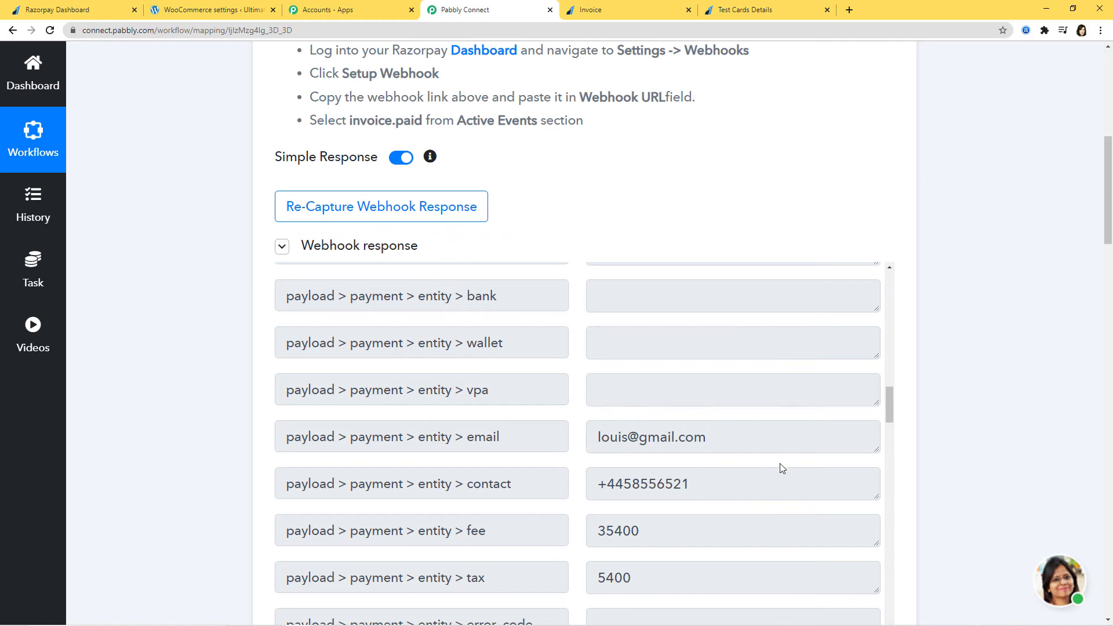
{"action": "scroll", "coordinate": [782, 469], "scroll_direction": "down", "scroll_amount": 13}
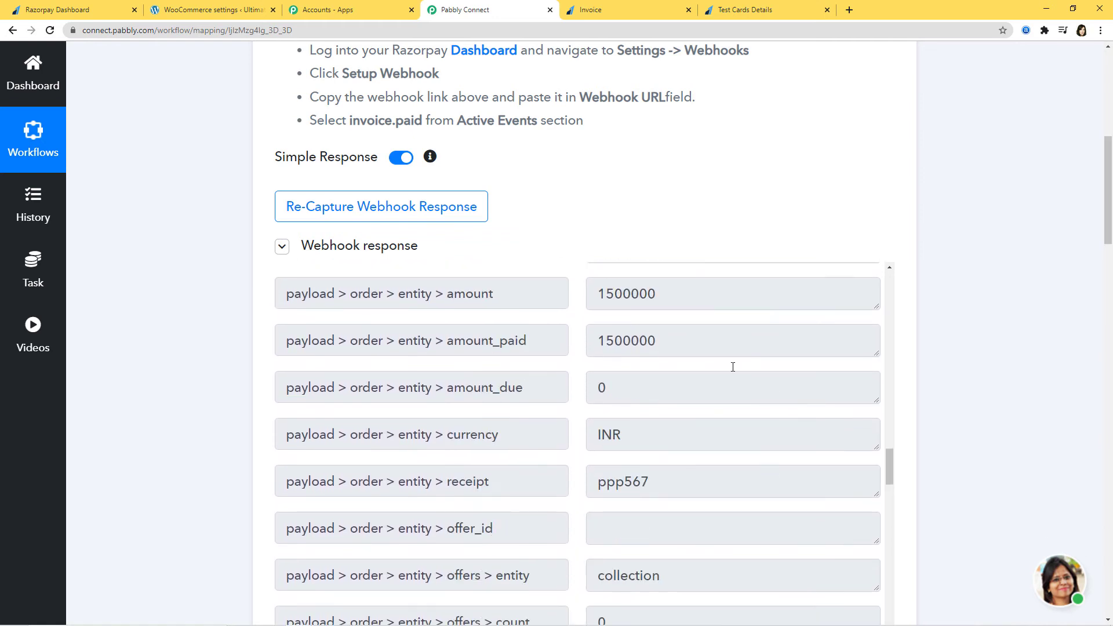
{"action": "scroll", "coordinate": [770, 418], "scroll_direction": "down", "scroll_amount": 12}
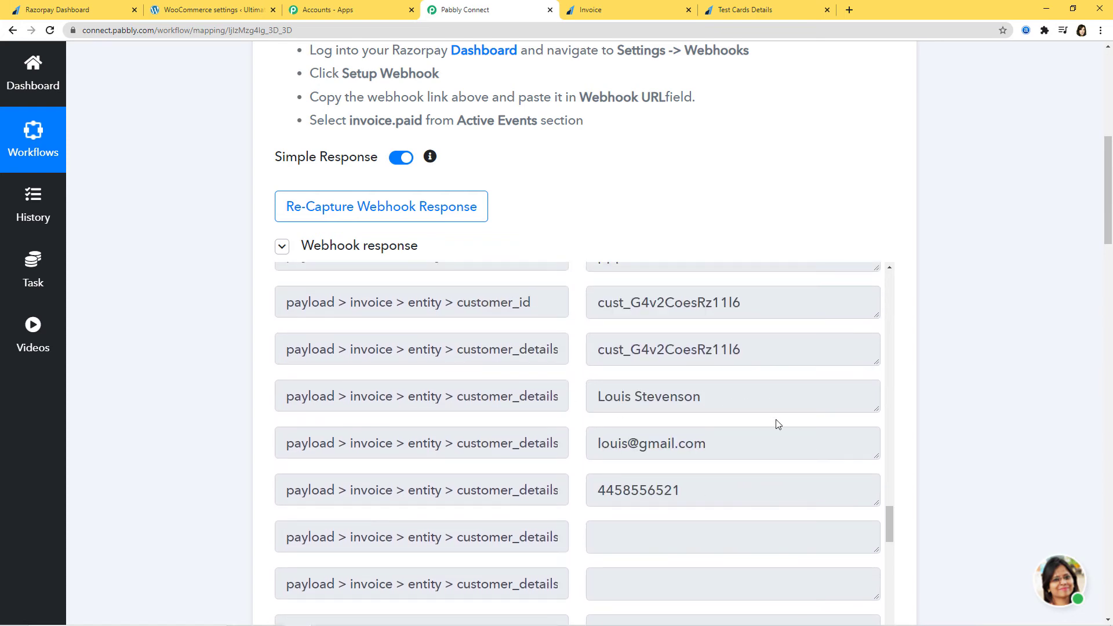
{"action": "scroll", "coordinate": [1025, 428], "scroll_direction": "down", "scroll_amount": 7}
{"action": "left_click", "coordinate": [305, 315]}
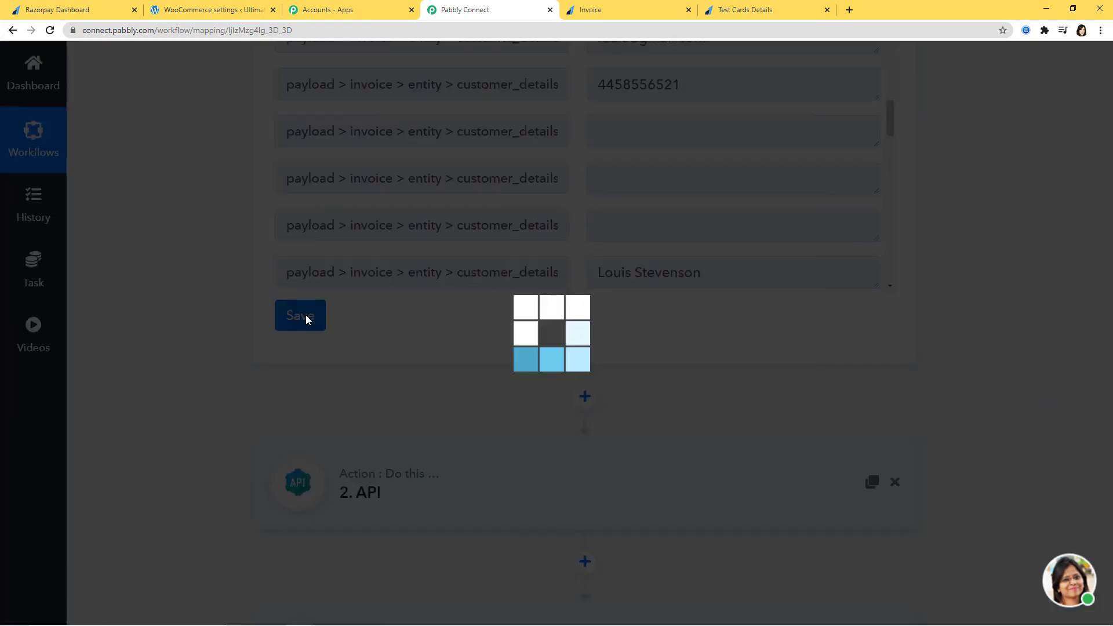
Retest and save the Retrieve a Customer By Email step with the new payment's email.
{"action": "left_click", "coordinate": [557, 441]}
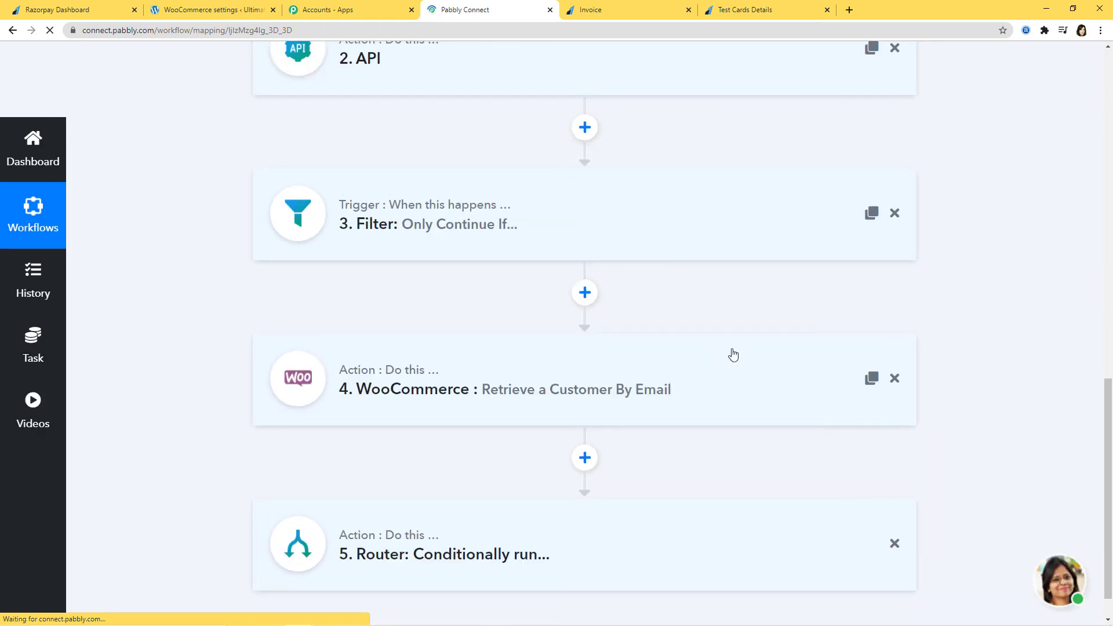
{"action": "scroll", "coordinate": [1009, 354], "scroll_direction": "up", "scroll_amount": 7}
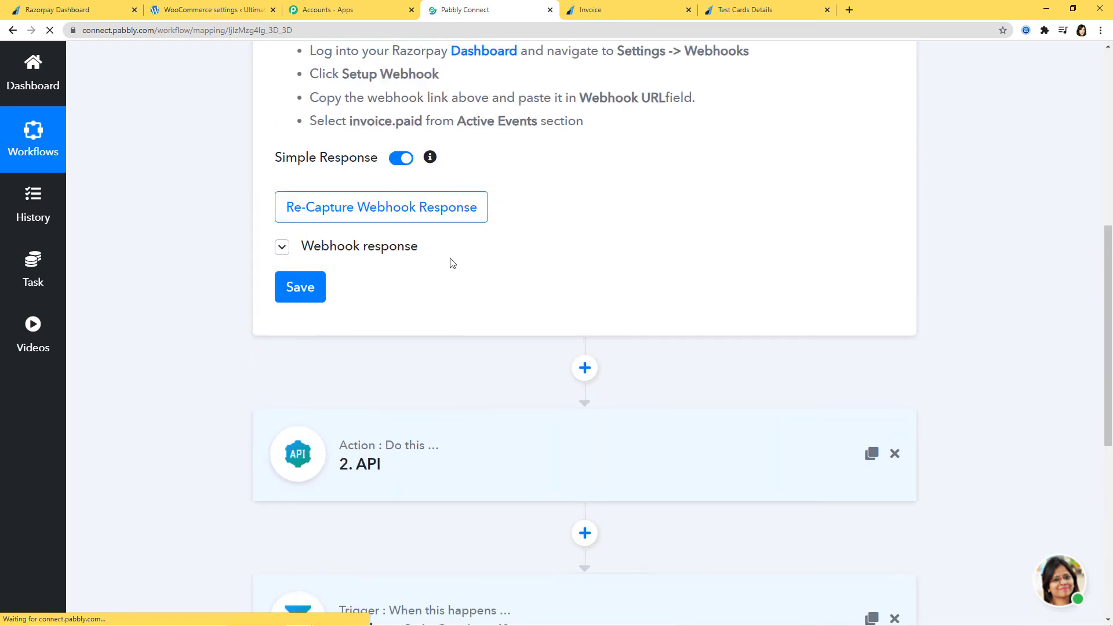
{"action": "scroll", "coordinate": [1018, 453], "scroll_direction": "down", "scroll_amount": 4}
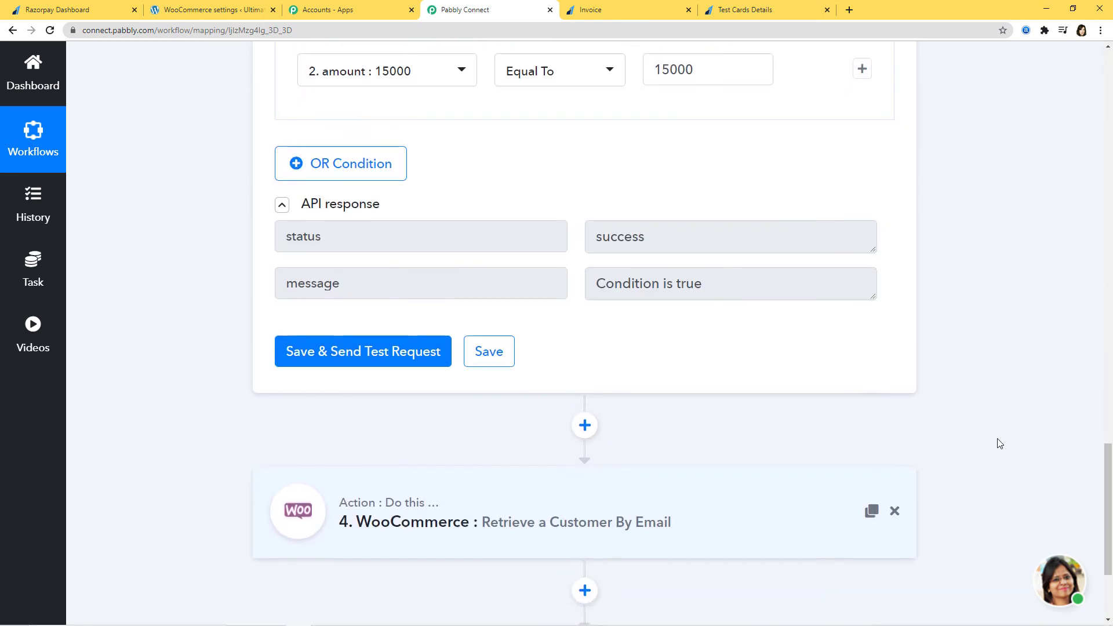
{"action": "scroll", "coordinate": [996, 443], "scroll_direction": "down", "scroll_amount": 3}
{"action": "scroll", "coordinate": [993, 433], "scroll_direction": "down", "scroll_amount": 6}
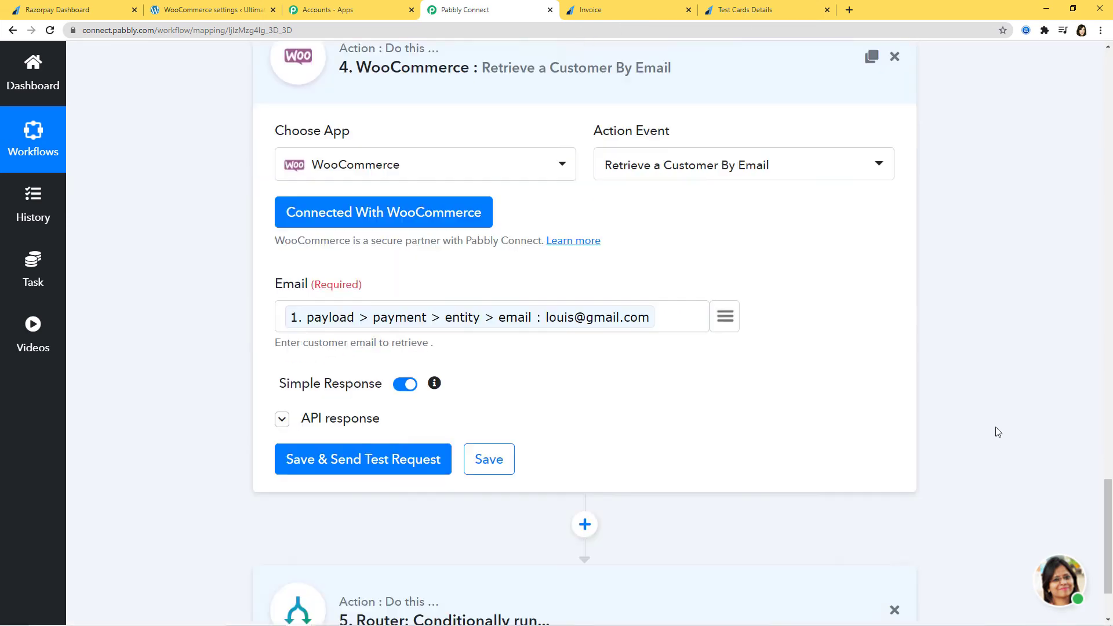
{"action": "scroll", "coordinate": [595, 434], "scroll_direction": "down", "scroll_amount": 4}
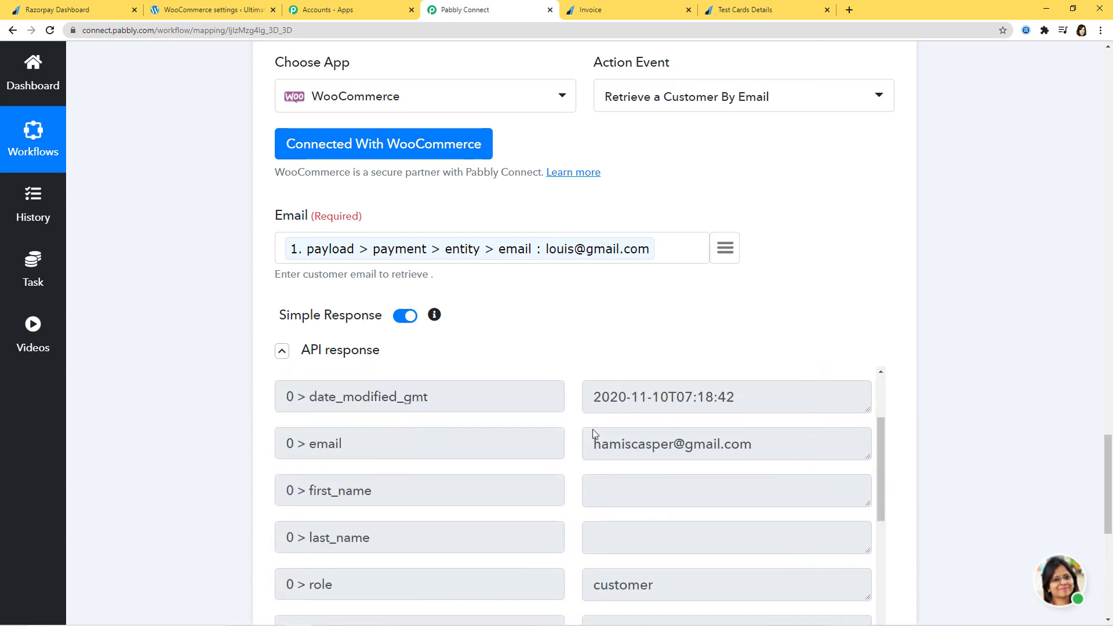
{"action": "scroll", "coordinate": [985, 446], "scroll_direction": "down", "scroll_amount": 7}
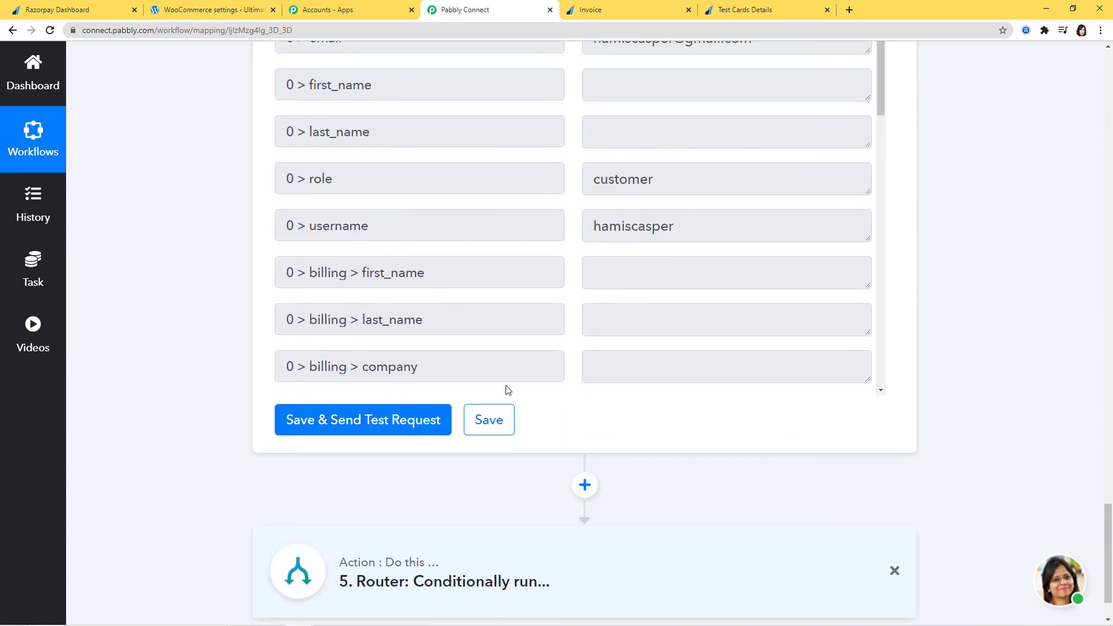
{"action": "left_click", "coordinate": [346, 426]}
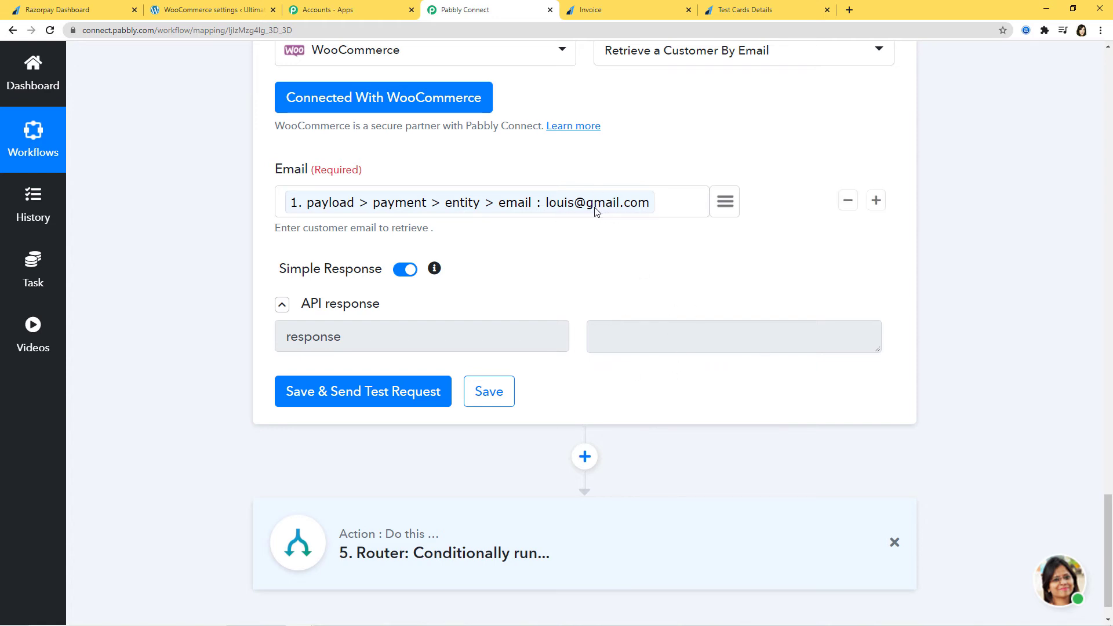
{"action": "left_click", "coordinate": [489, 398]}
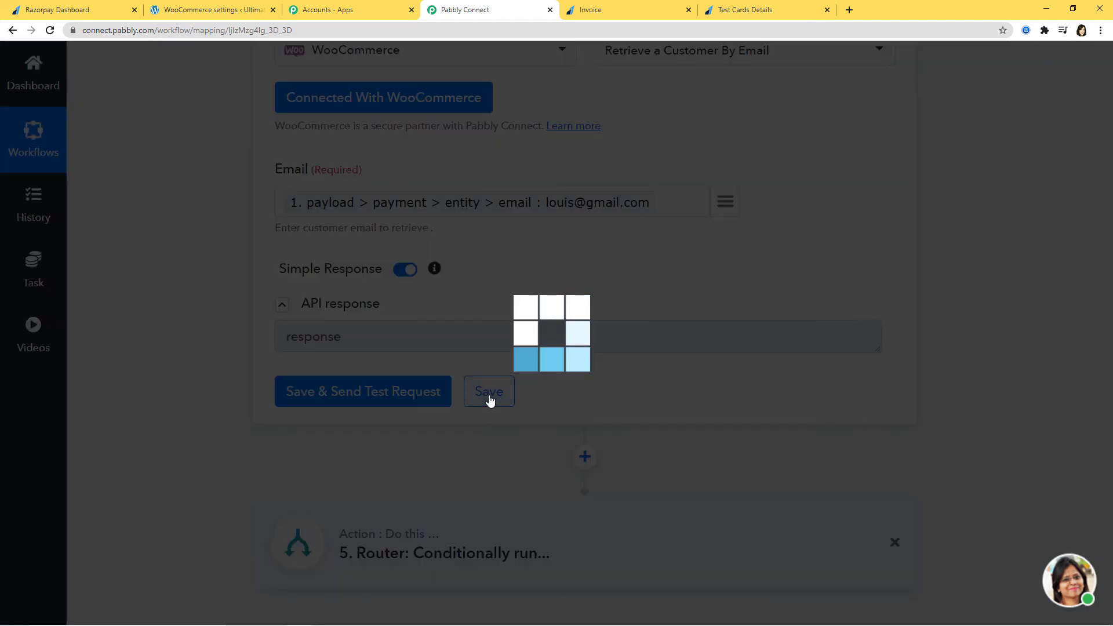
{"action": "left_click", "coordinate": [556, 435]}
Expand the Router step to show its routes.
{"action": "scroll", "coordinate": [646, 491], "scroll_direction": "down", "scroll_amount": 1}
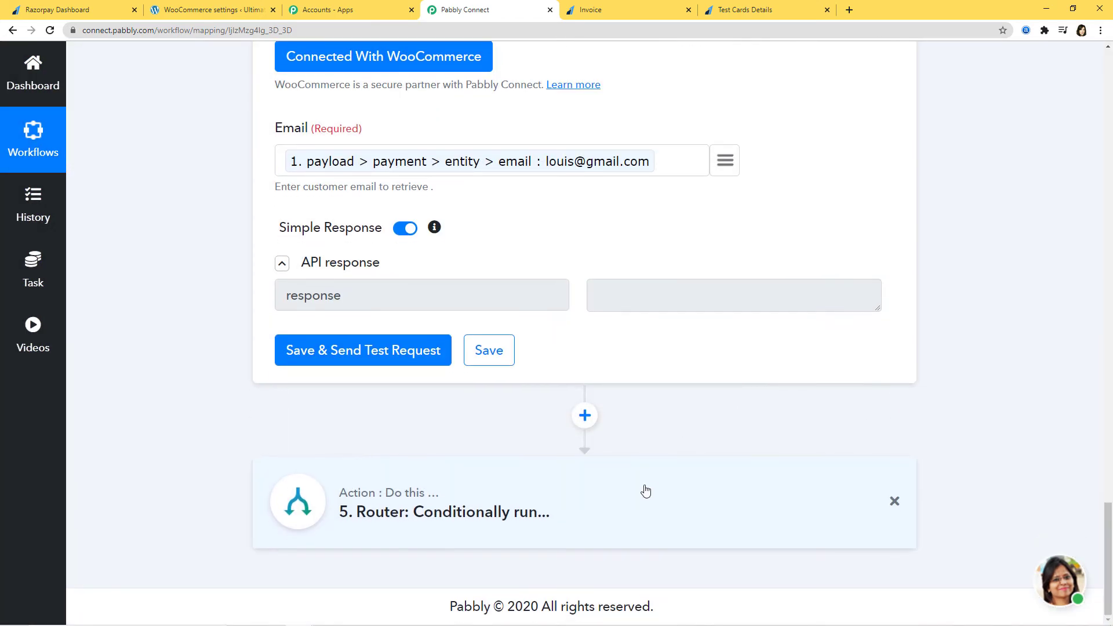
{"action": "left_click", "coordinate": [645, 491]}
{"action": "scroll", "coordinate": [961, 381], "scroll_direction": "down", "scroll_amount": 5}
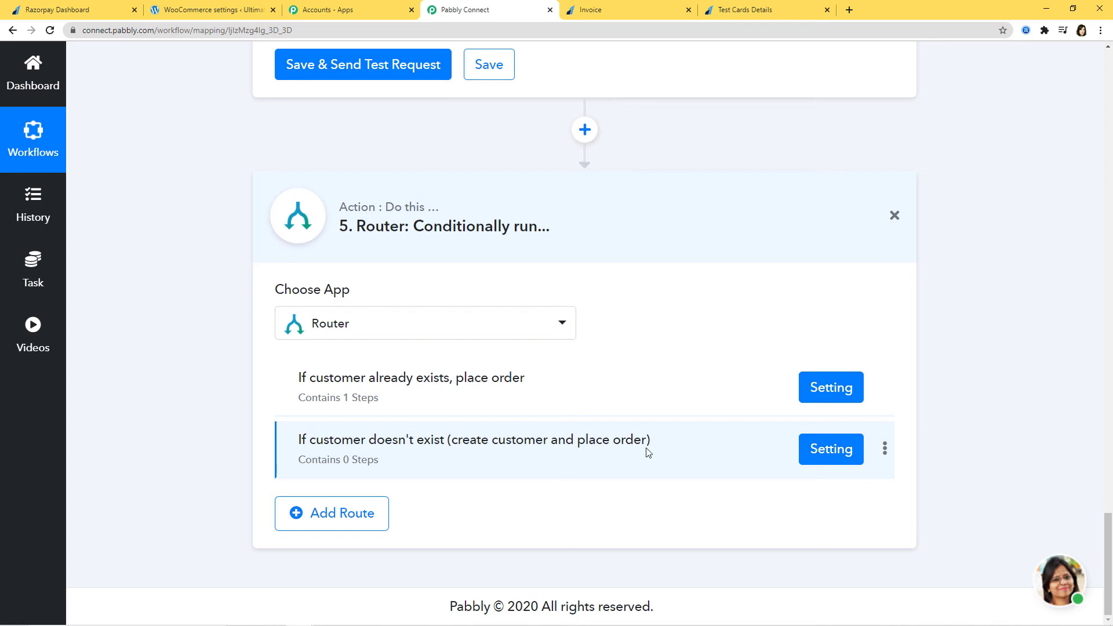
Open the 'If customer doesn't exist' route's settings and add a new action step under its condition.
{"action": "scroll", "coordinate": [687, 397], "scroll_direction": "up", "scroll_amount": 5}
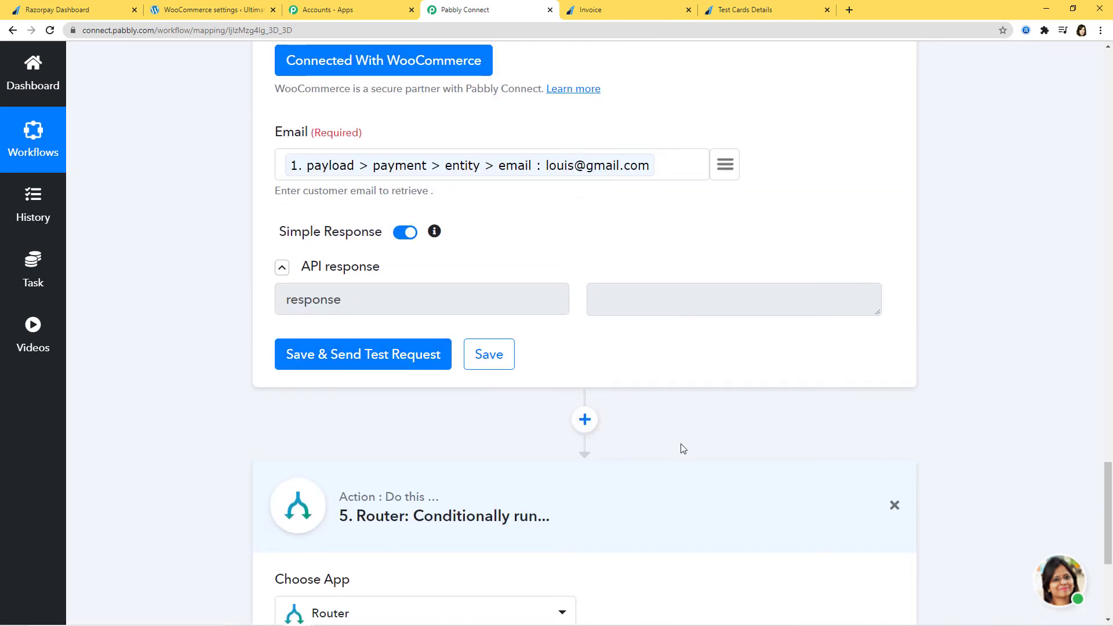
{"action": "scroll", "coordinate": [683, 449], "scroll_direction": "down", "scroll_amount": 3}
{"action": "scroll", "coordinate": [679, 454], "scroll_direction": "down", "scroll_amount": 2}
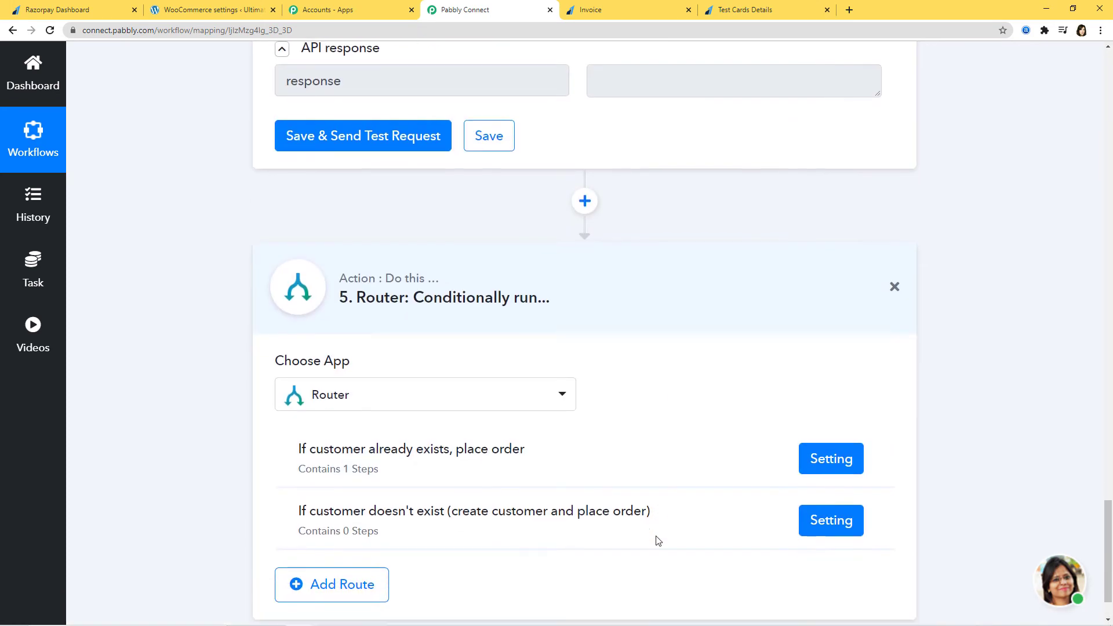
{"action": "left_click", "coordinate": [834, 459]}
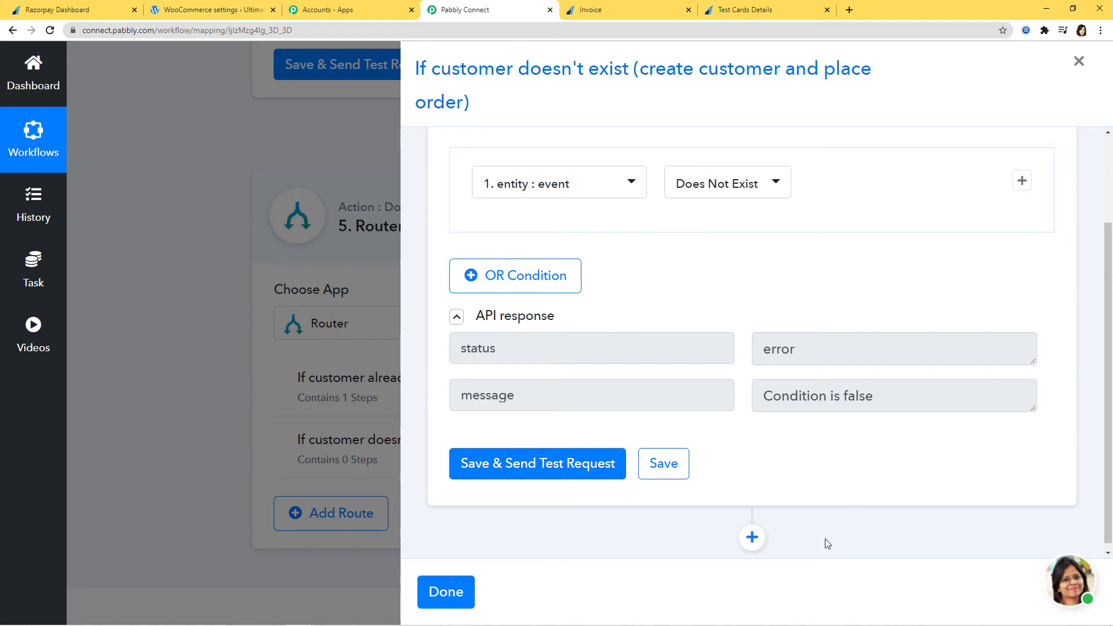
{"action": "left_click", "coordinate": [752, 538]}
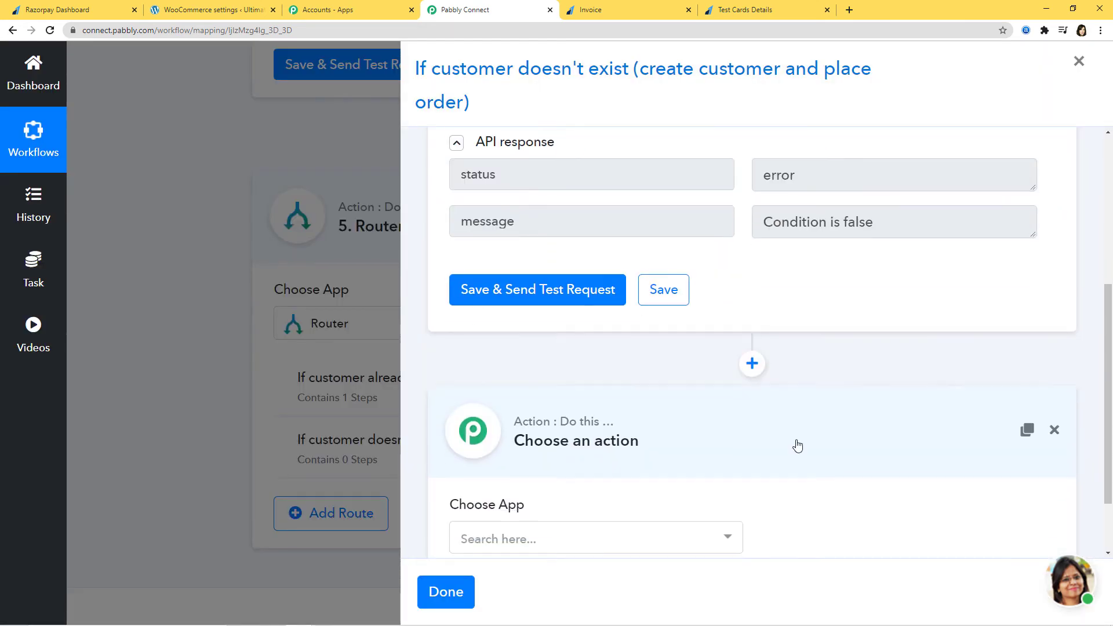
{"action": "left_click", "coordinate": [641, 543]}
Make the step WooCommerce Add New Customer, connected with the WooCommerce #12 credential.
{"action": "scroll", "coordinate": [638, 534], "scroll_direction": "down", "scroll_amount": 3}
{"action": "type", "text": "woo"}
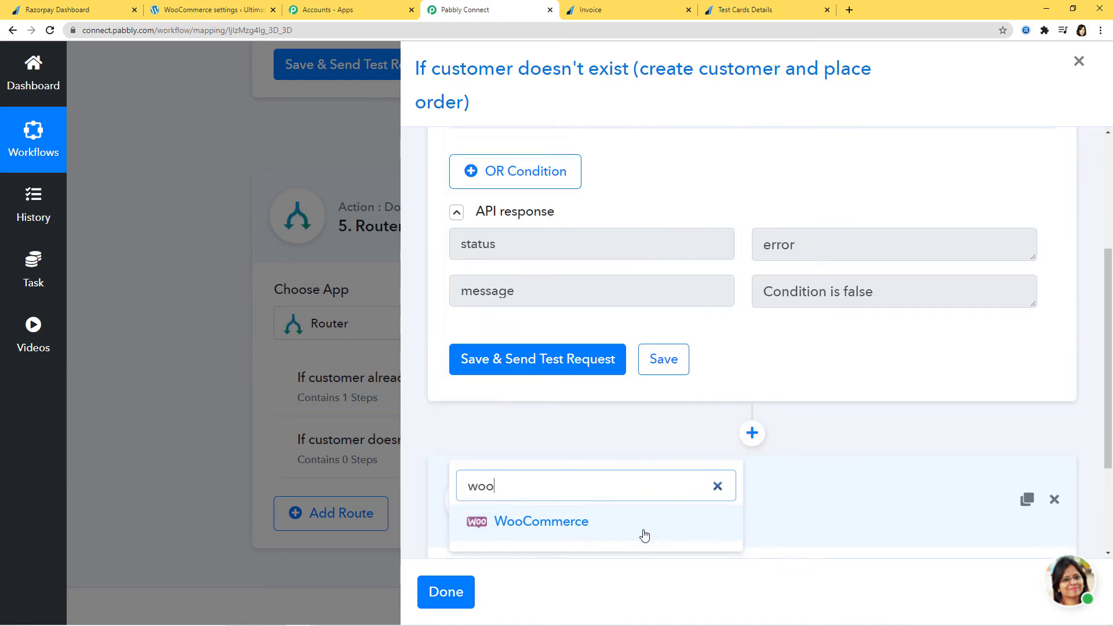
{"action": "left_click", "coordinate": [614, 522]}
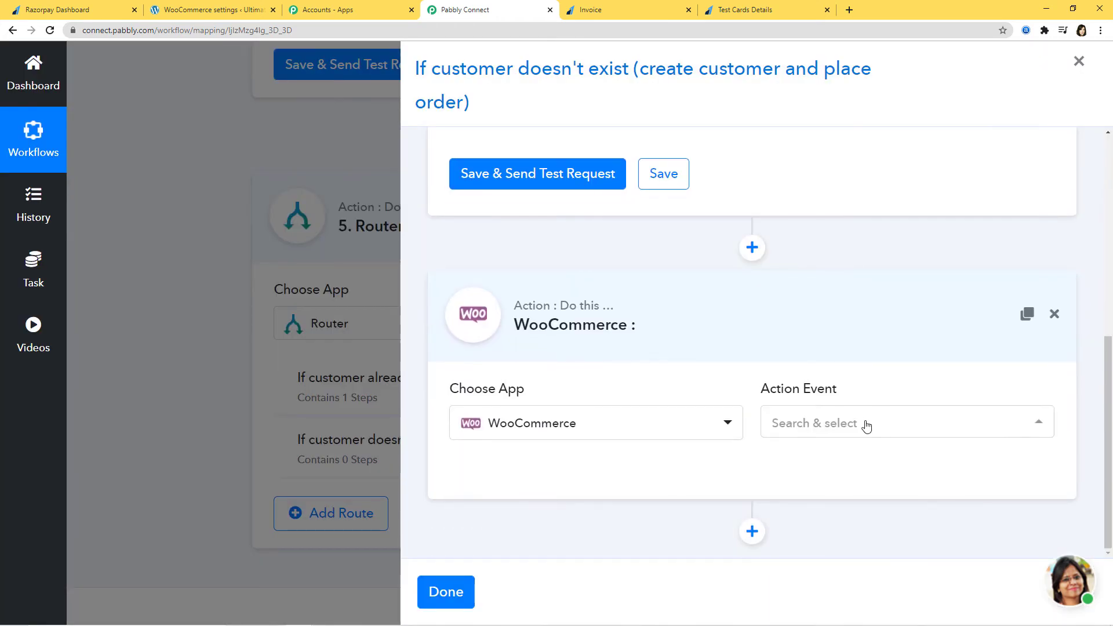
{"action": "left_click", "coordinate": [865, 423]}
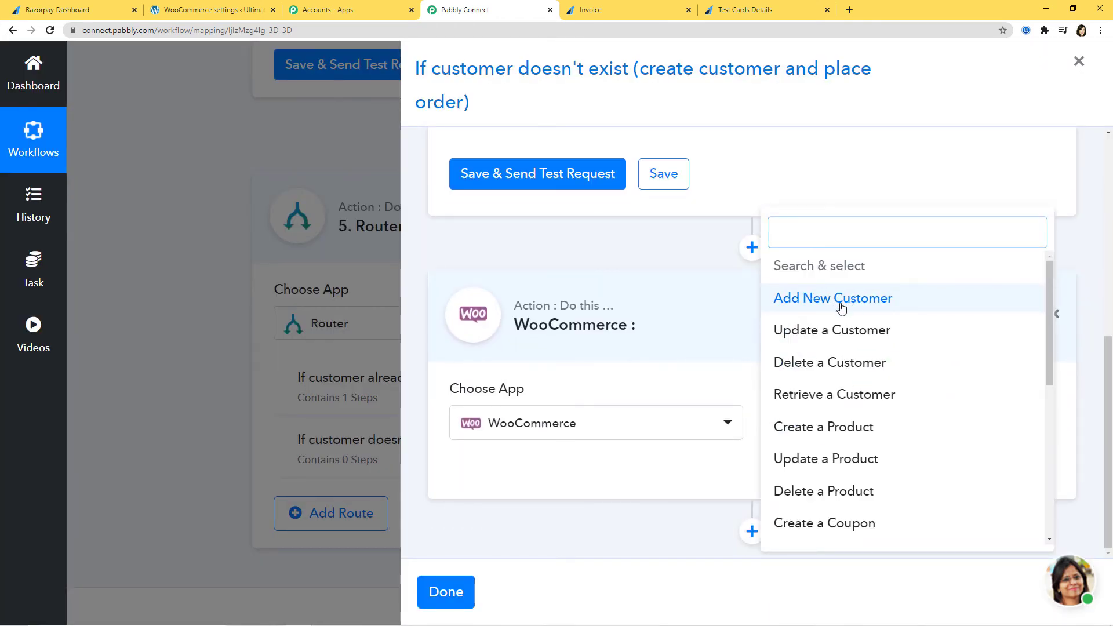
{"action": "left_click", "coordinate": [842, 309]}
{"action": "left_click", "coordinate": [638, 477]}
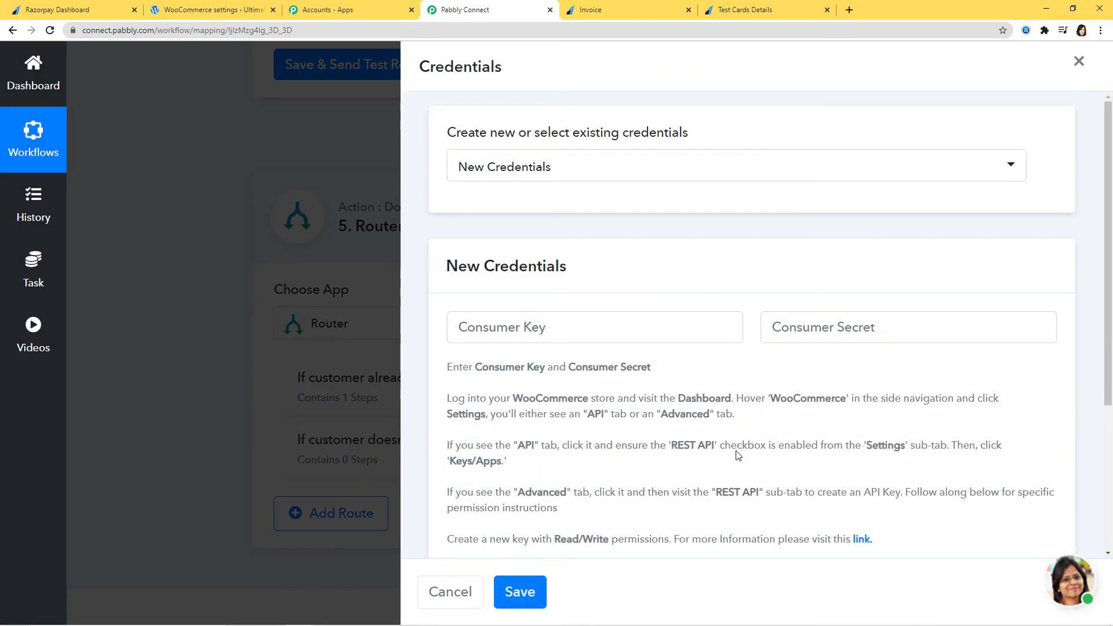
{"action": "left_click", "coordinate": [563, 181]}
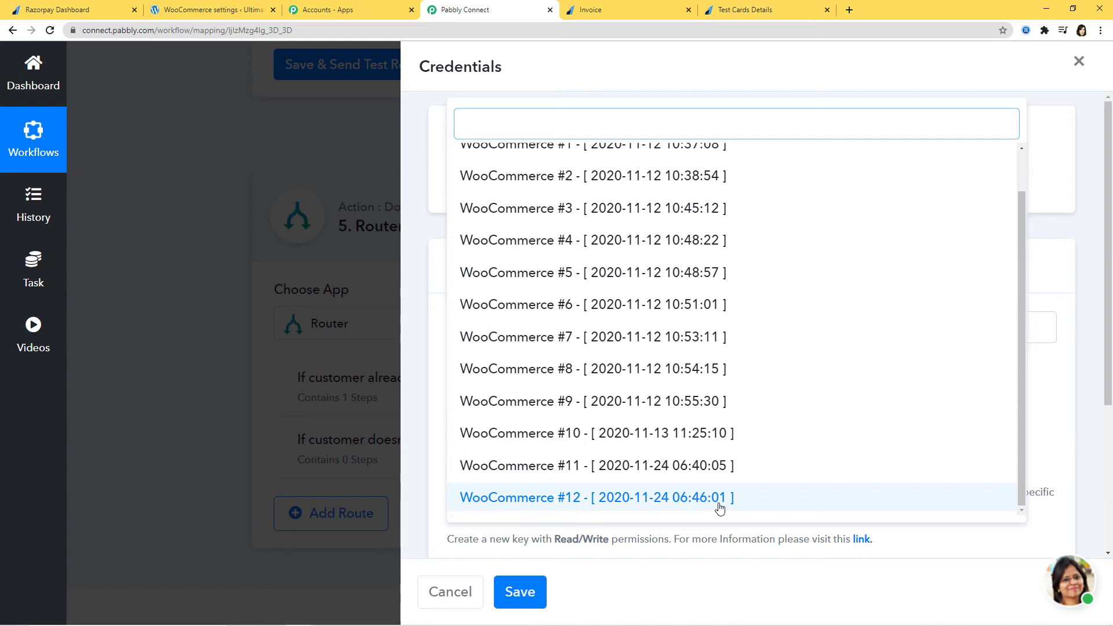
{"action": "left_click", "coordinate": [699, 499]}
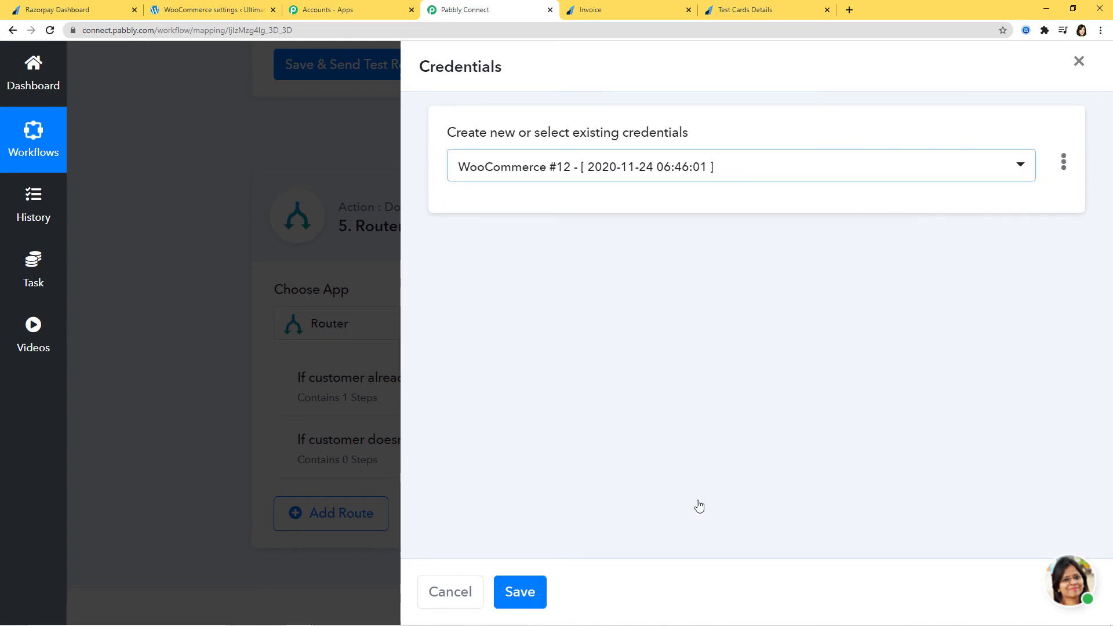
{"action": "left_click", "coordinate": [529, 595]}
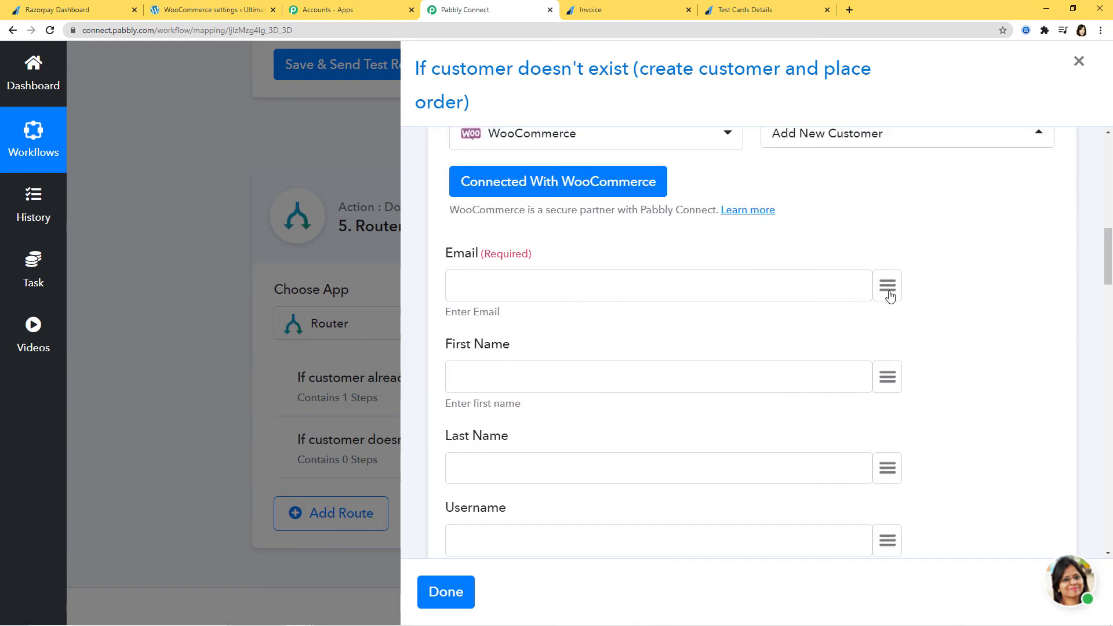
Map the payment email into Email and Billing Email, and the invoice customer name into First Name.
{"action": "left_click", "coordinate": [890, 296]}
{"action": "type", "text": "em"}
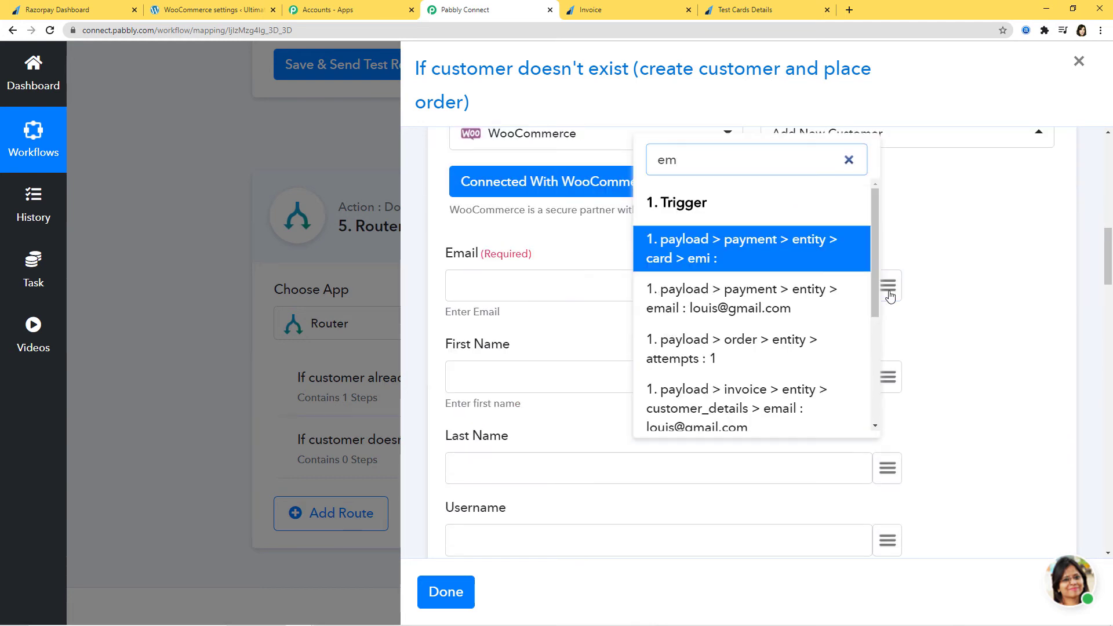
{"action": "left_click", "coordinate": [759, 298]}
{"action": "left_click", "coordinate": [889, 385]}
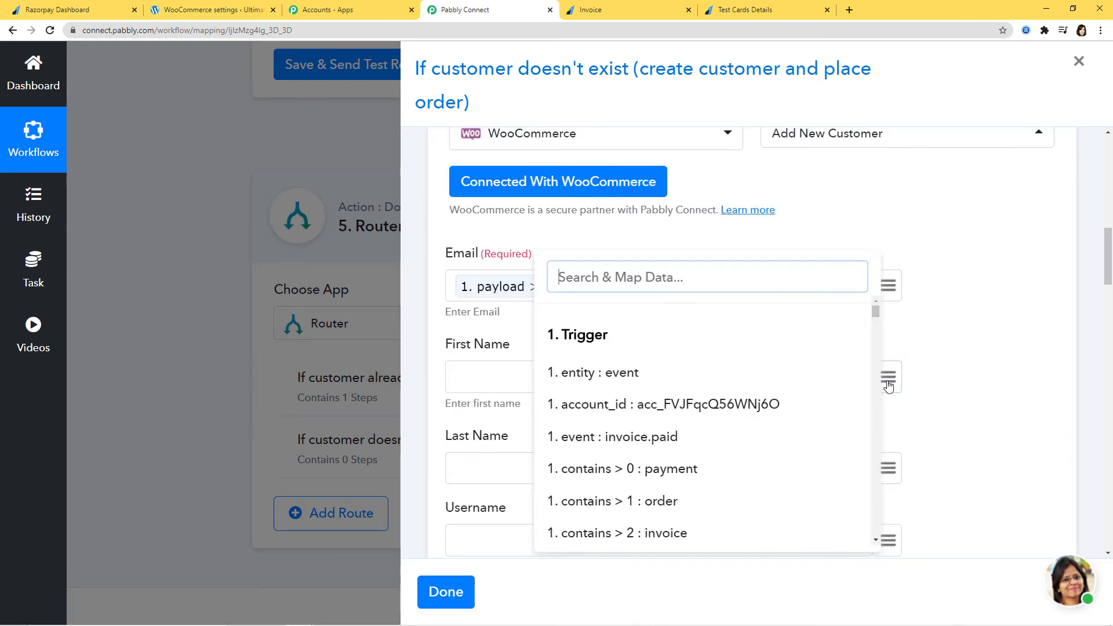
{"action": "type", "text": "lou"}
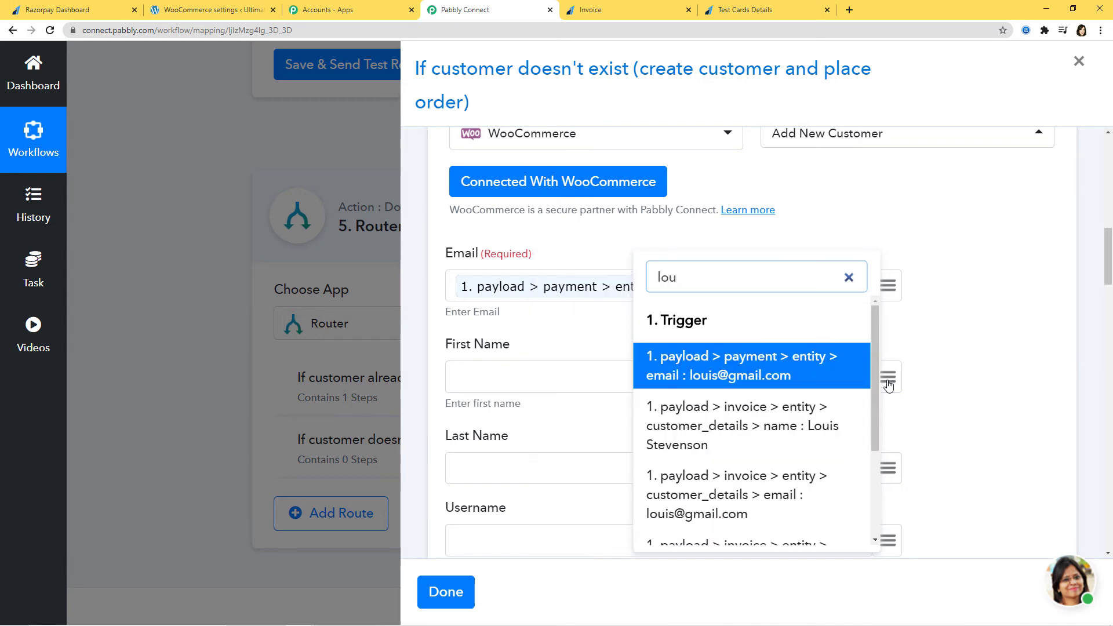
{"action": "left_click", "coordinate": [805, 428]}
{"action": "scroll", "coordinate": [686, 402], "scroll_direction": "down", "scroll_amount": 3}
{"action": "scroll", "coordinate": [686, 402], "scroll_direction": "down", "scroll_amount": 1}
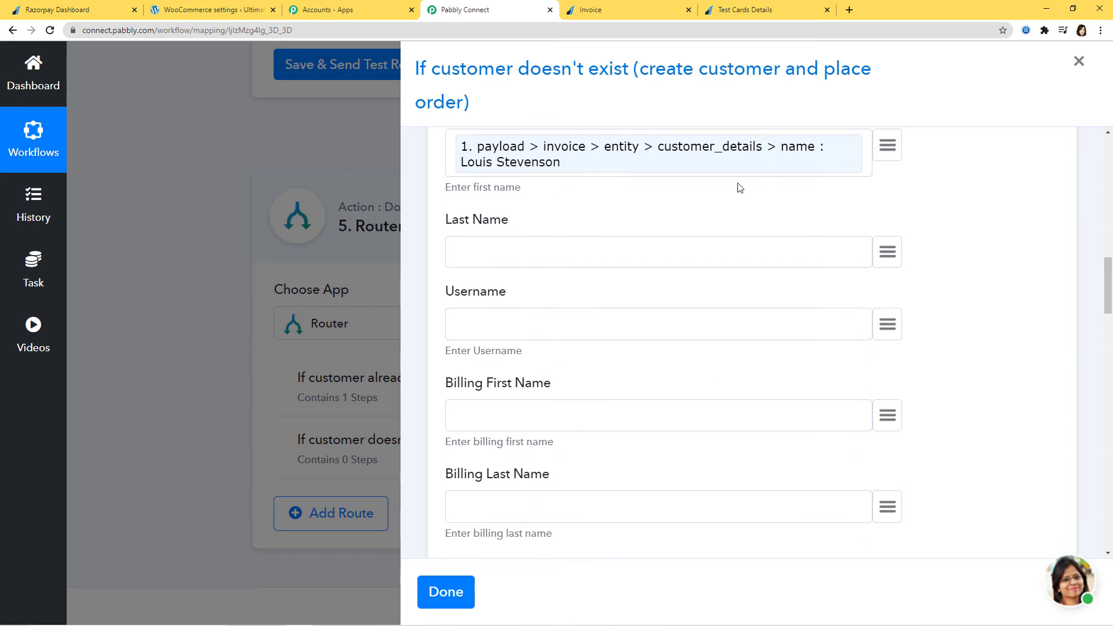
{"action": "scroll", "coordinate": [723, 360], "scroll_direction": "down", "scroll_amount": 12}
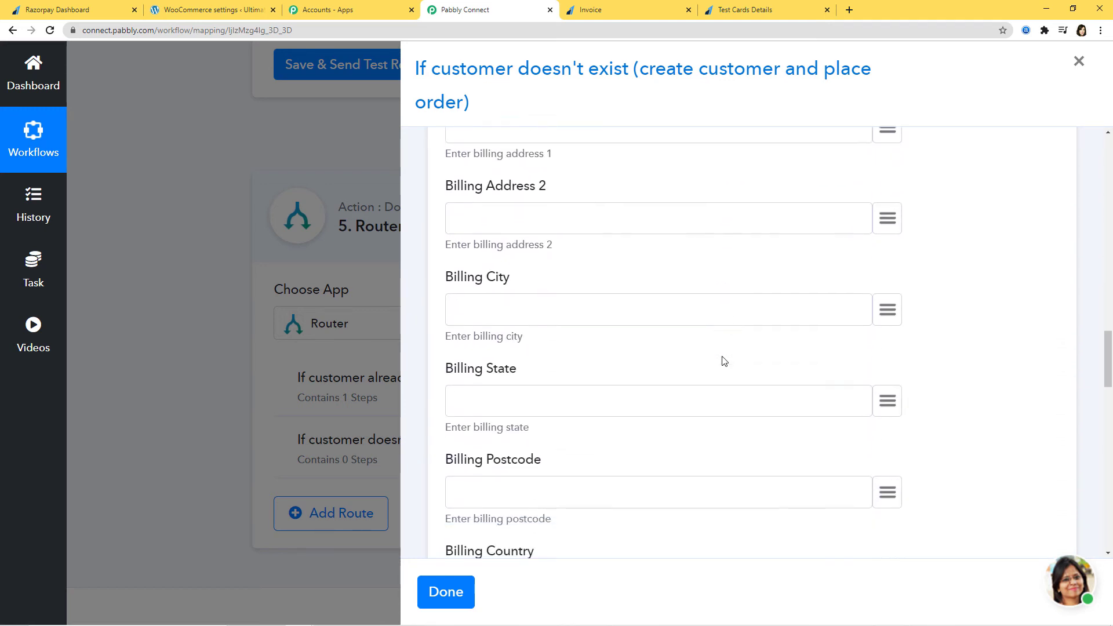
{"action": "left_click", "coordinate": [887, 310]}
{"action": "type", "text": "e"}
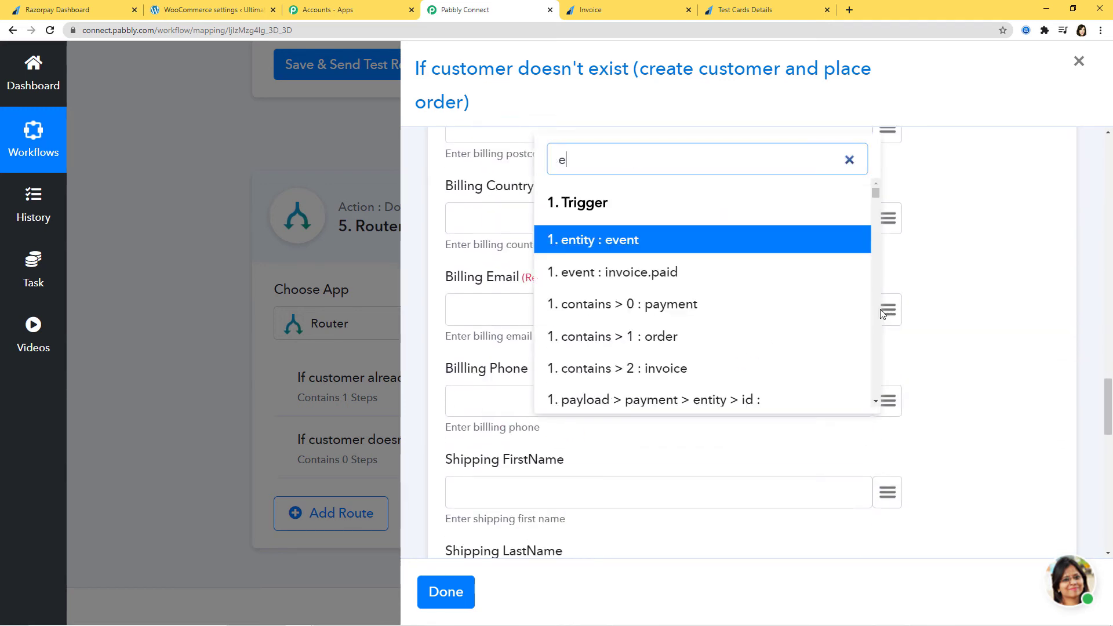
{"action": "type", "text": "mail"}
{"action": "left_click", "coordinate": [809, 261]}
Test and save the Add New Customer step (WooCommerce id 272), then add another empty step.
{"action": "scroll", "coordinate": [927, 342], "scroll_direction": "down", "scroll_amount": 6}
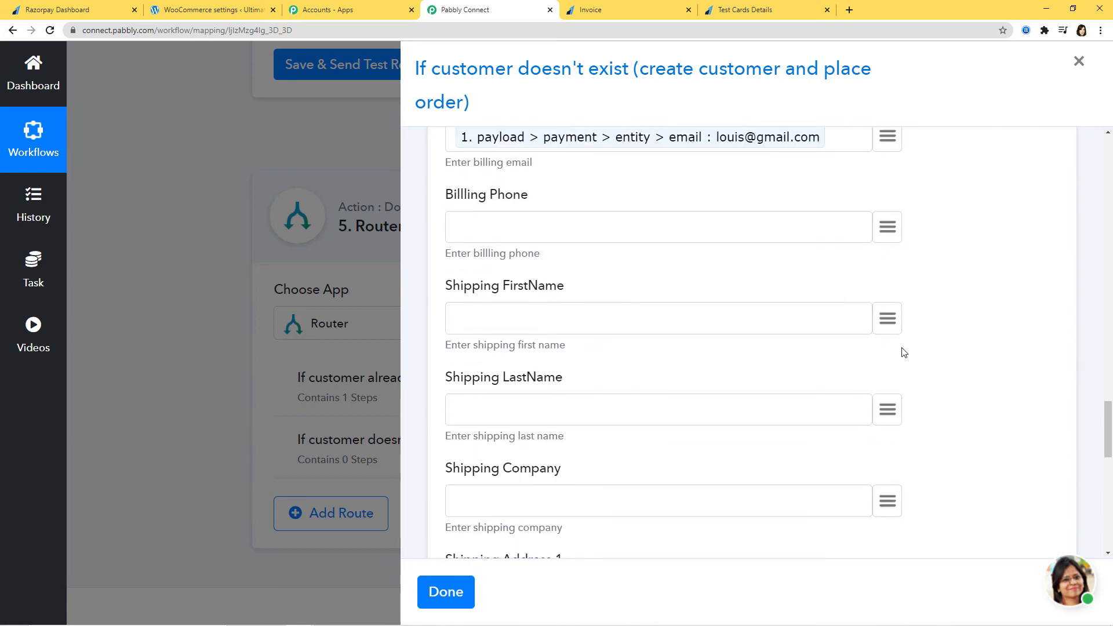
{"action": "scroll", "coordinate": [890, 356], "scroll_direction": "down", "scroll_amount": 7}
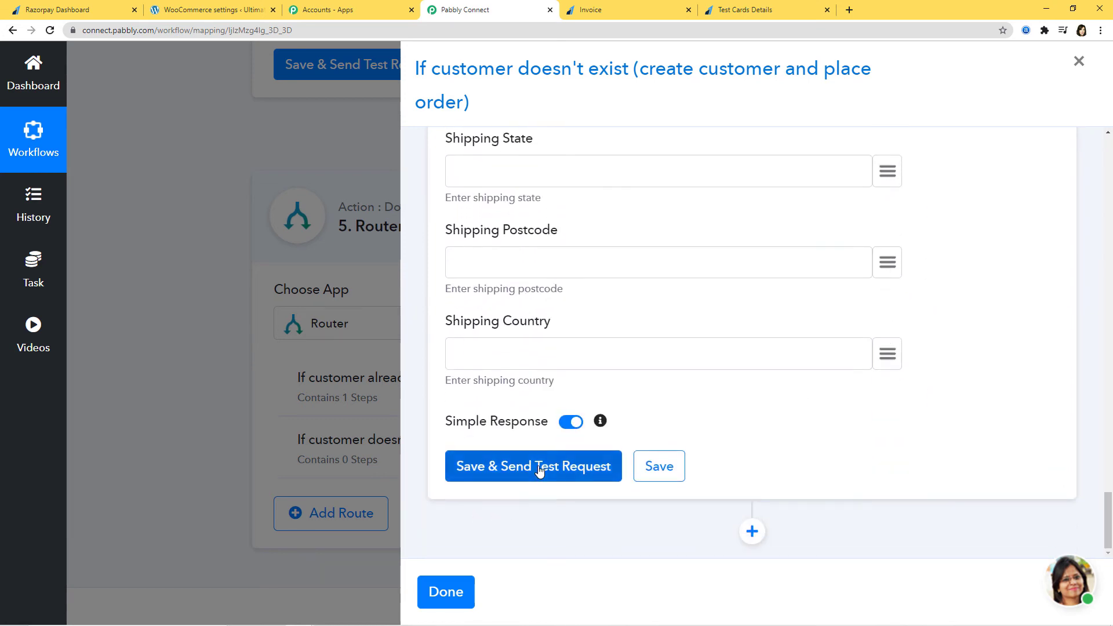
{"action": "left_click", "coordinate": [540, 468]}
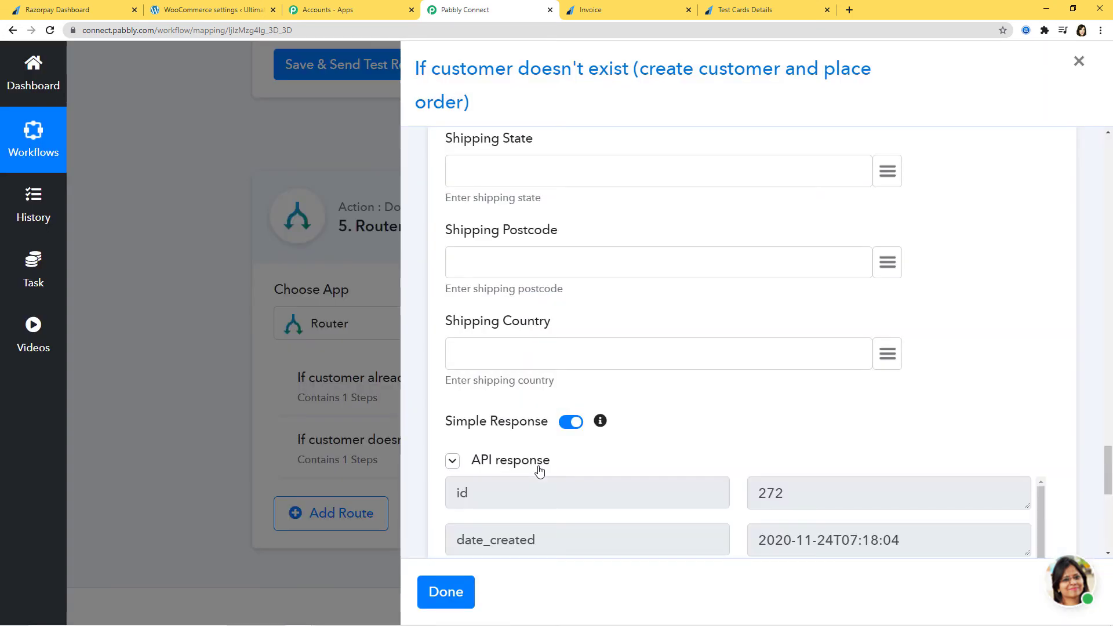
{"action": "scroll", "coordinate": [847, 455], "scroll_direction": "down", "scroll_amount": 7}
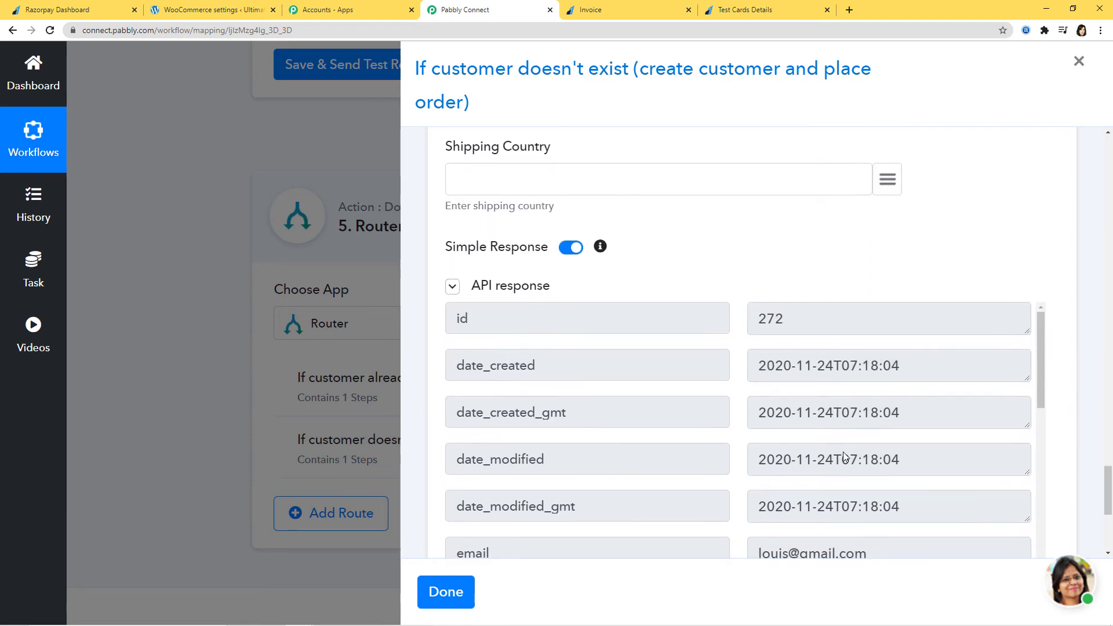
{"action": "scroll", "coordinate": [860, 457], "scroll_direction": "down", "scroll_amount": 8}
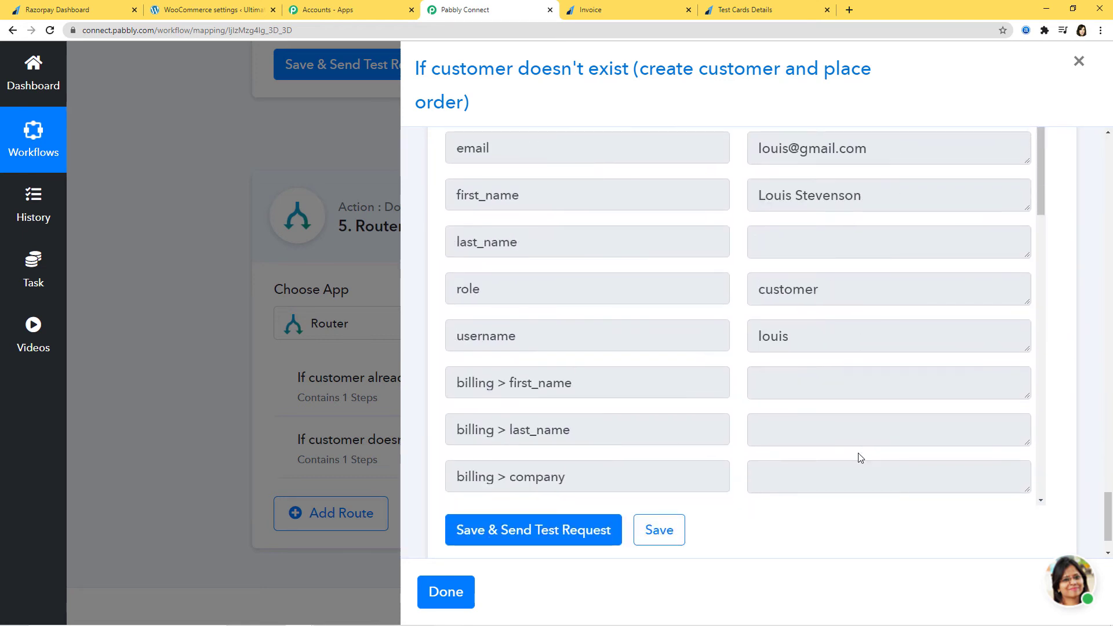
{"action": "left_click", "coordinate": [671, 539]}
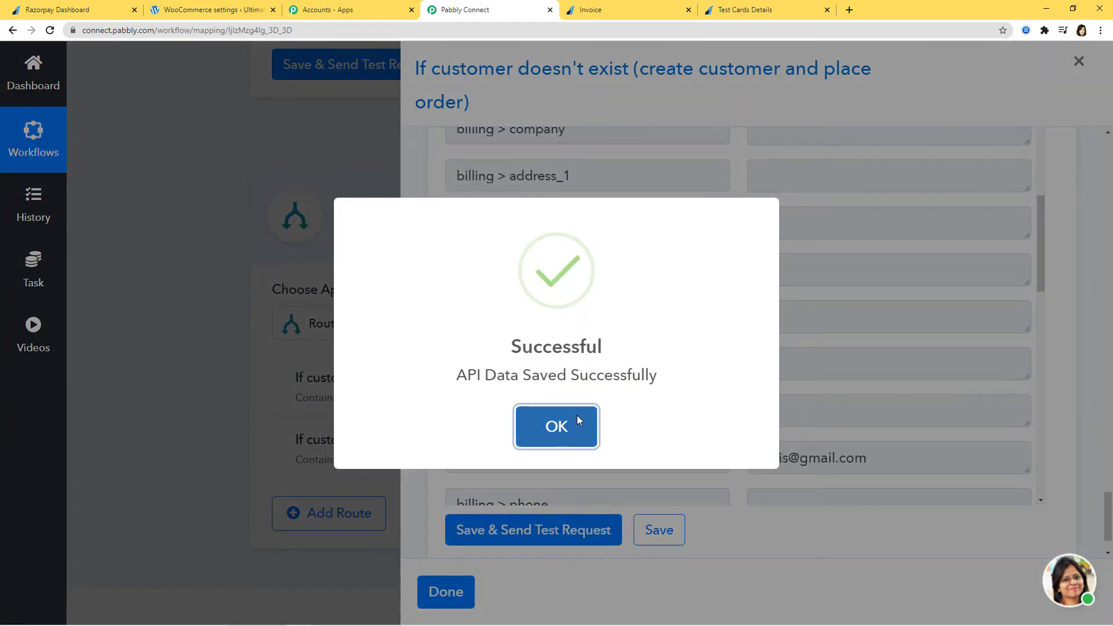
{"action": "left_click", "coordinate": [576, 418]}
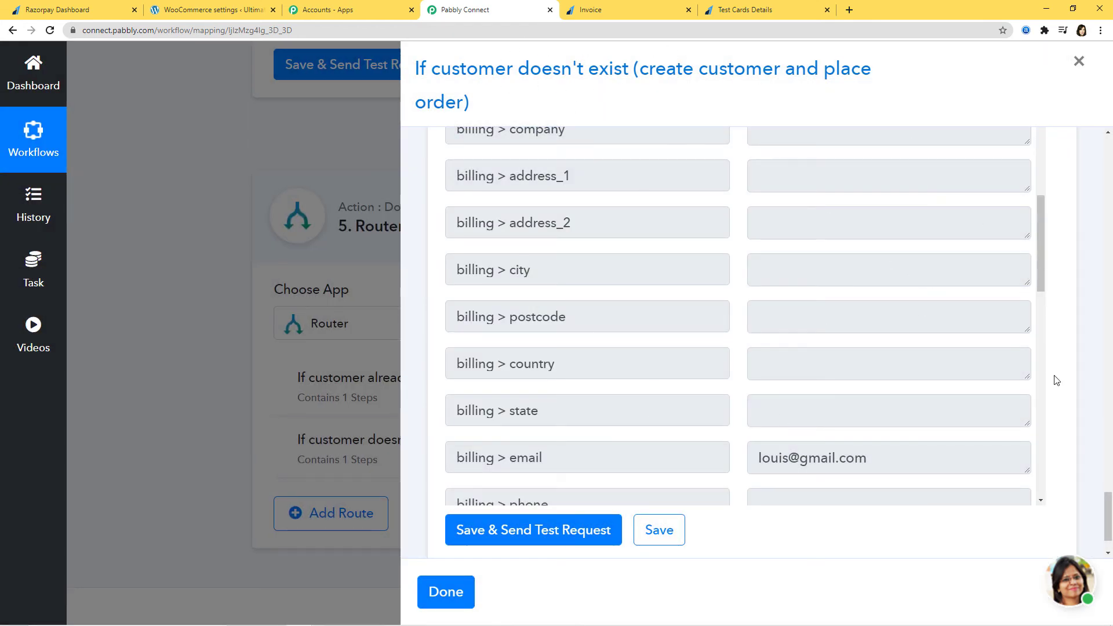
{"action": "scroll", "coordinate": [1057, 381], "scroll_direction": "down", "scroll_amount": 2}
{"action": "left_click", "coordinate": [753, 531]}
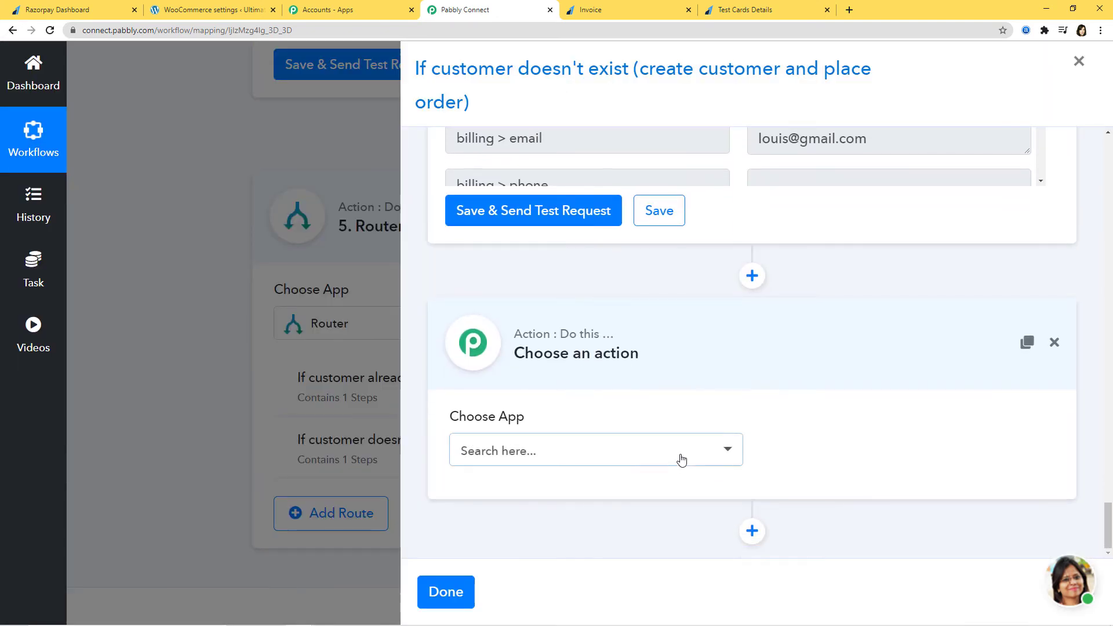
Set the new step's app to WooCommerce with the Create a Order action event.
{"action": "left_click", "coordinate": [684, 458]}
{"action": "type", "text": "woo"}
{"action": "left_click", "coordinate": [670, 417]}
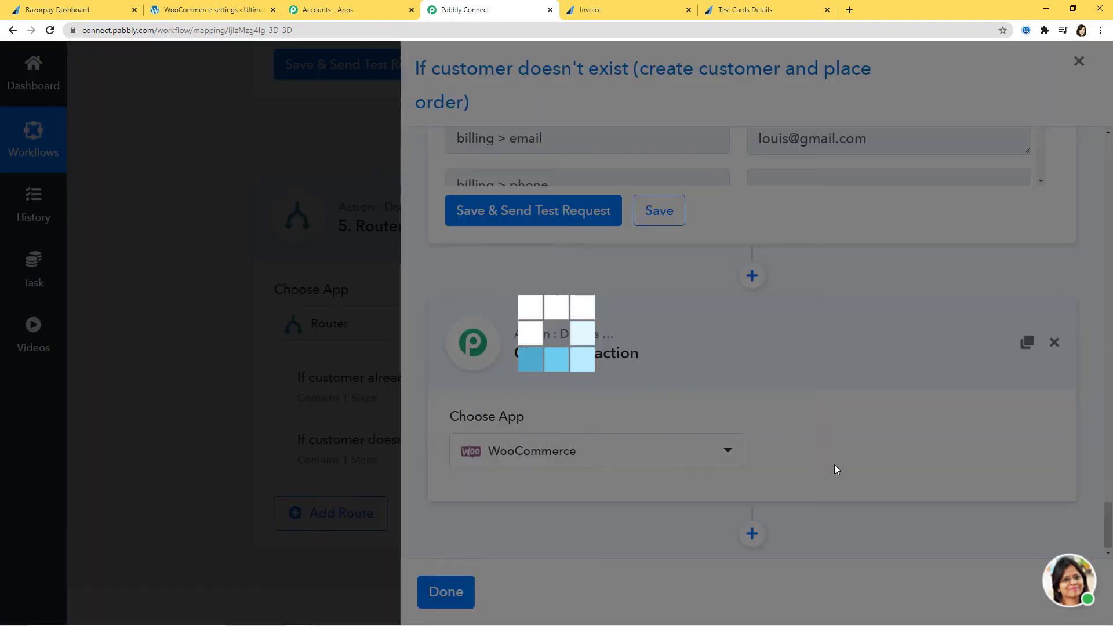
{"action": "left_click", "coordinate": [850, 458]}
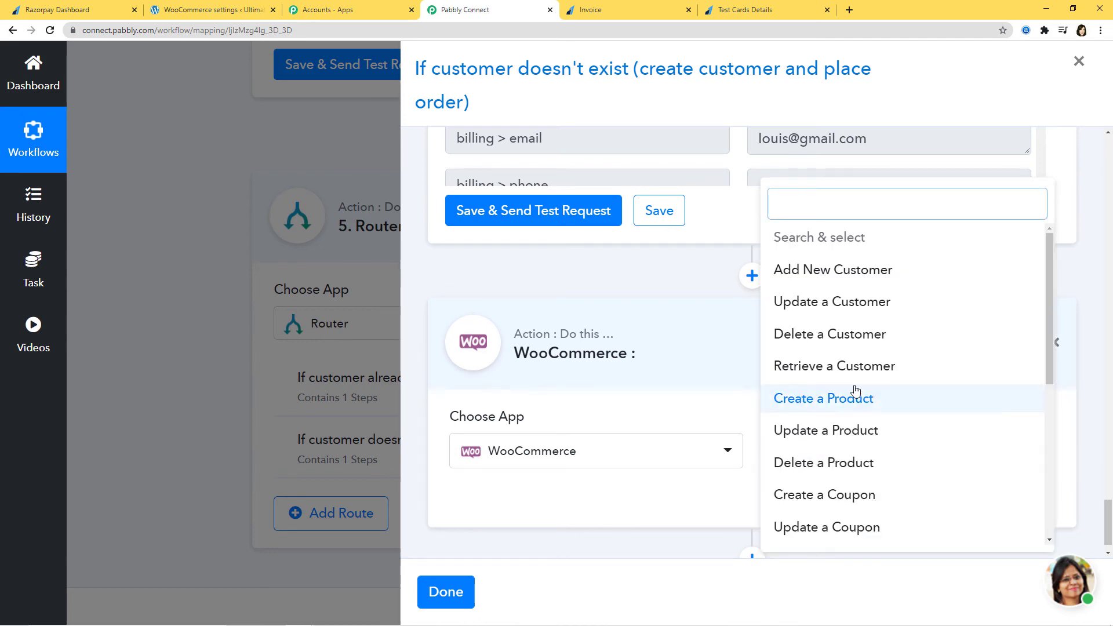
{"action": "type", "text": "or"}
{"action": "left_click", "coordinate": [872, 288]}
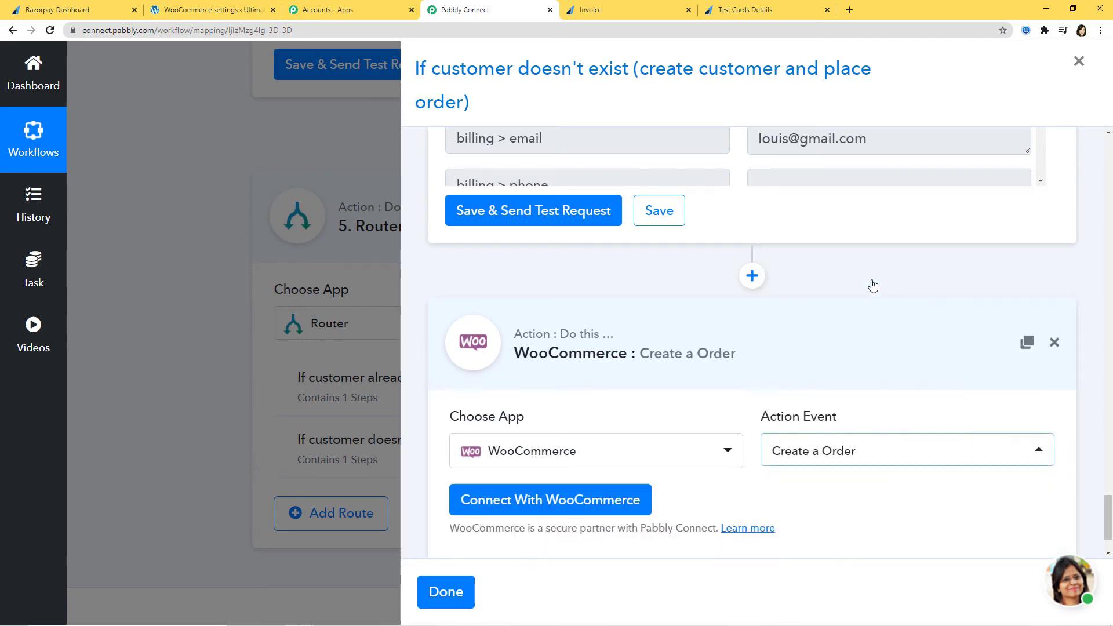
Connect the step using the saved WooCommerce #12 credential.
{"action": "left_click", "coordinate": [548, 502]}
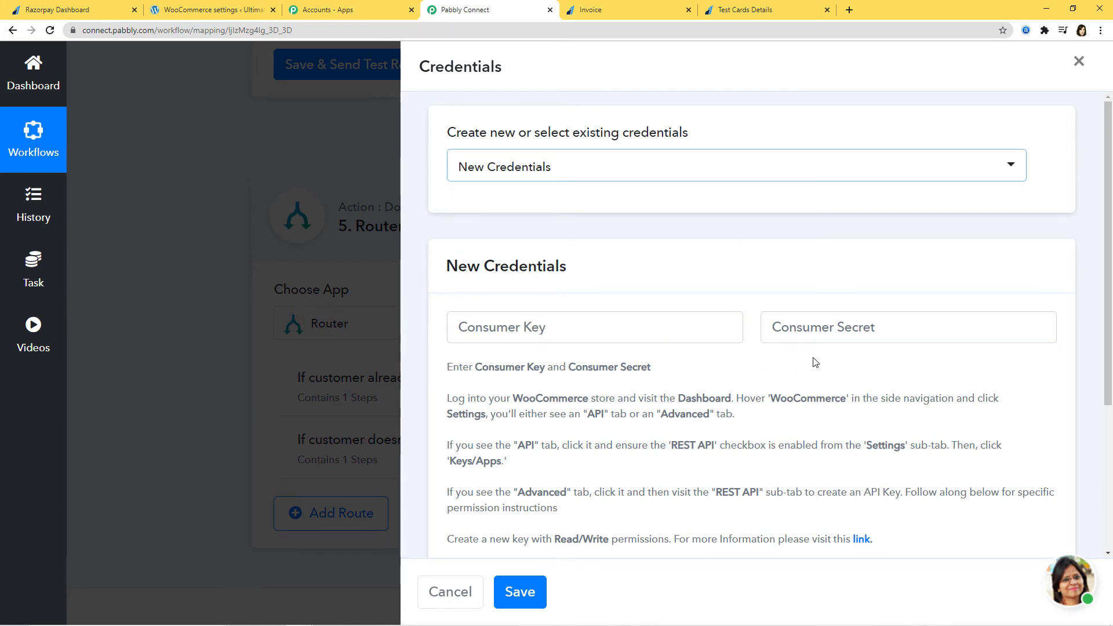
{"action": "left_click", "coordinate": [693, 169]}
{"action": "scroll", "coordinate": [713, 273], "scroll_direction": "down", "scroll_amount": 2}
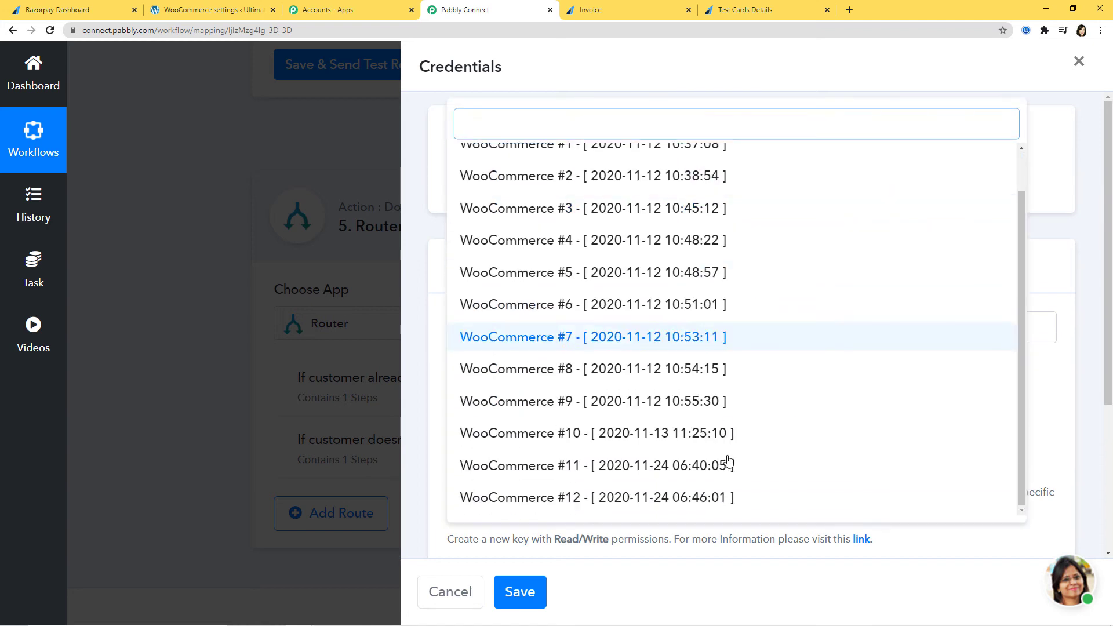
{"action": "left_click", "coordinate": [670, 498]}
{"action": "left_click", "coordinate": [520, 591]}
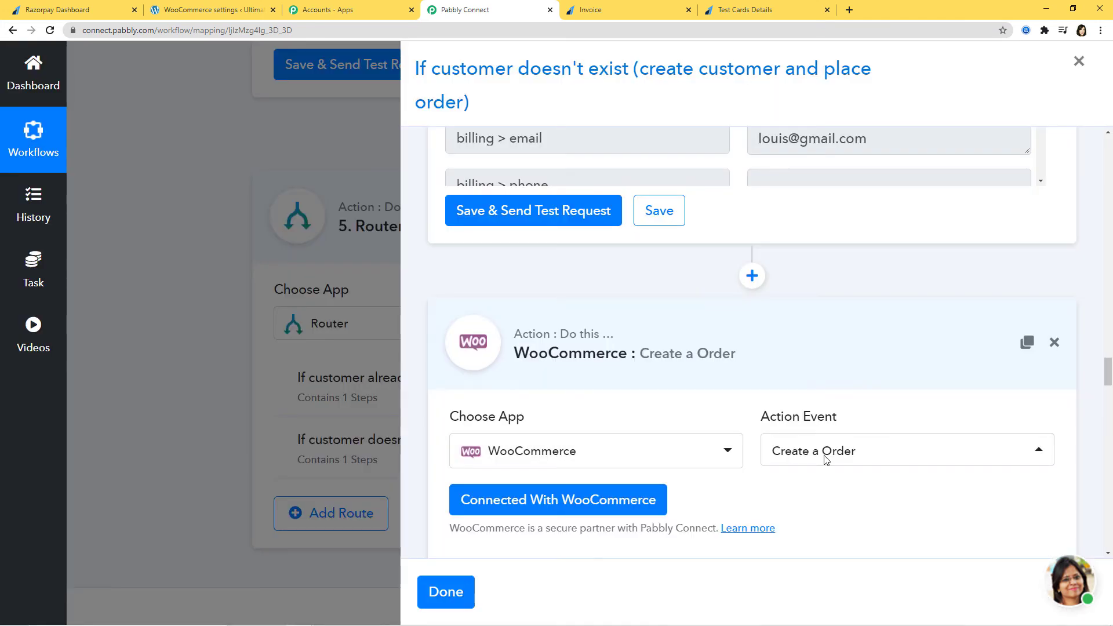
Set the order status to Processing and map Currency to the payment's INR currency.
{"action": "scroll", "coordinate": [824, 460], "scroll_direction": "down", "scroll_amount": 5}
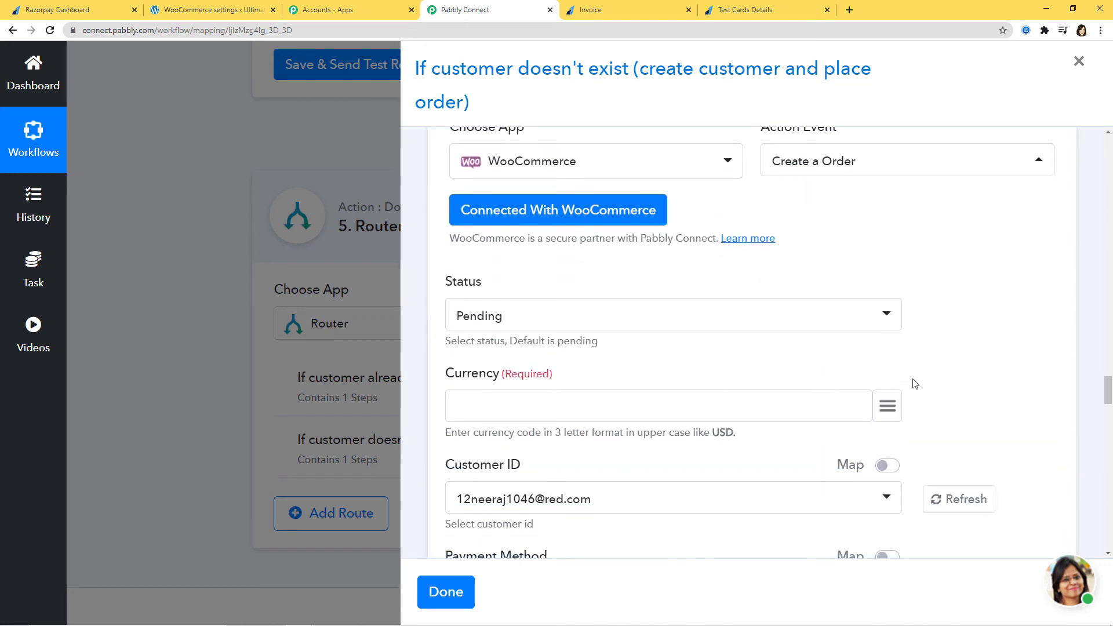
{"action": "scroll", "coordinate": [984, 442], "scroll_direction": "up", "scroll_amount": 10}
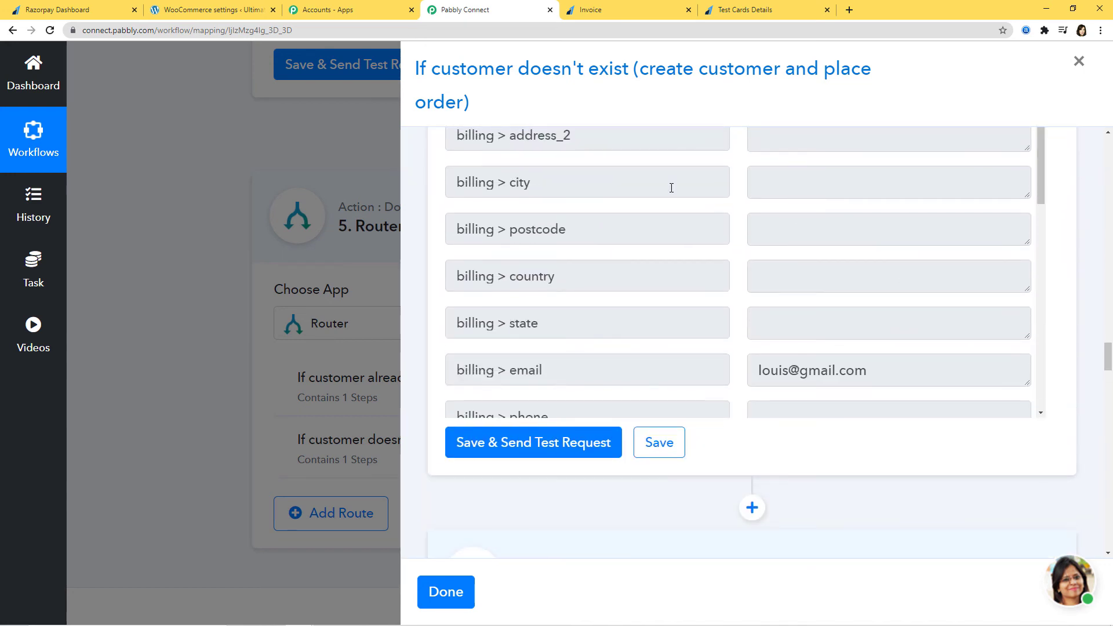
{"action": "scroll", "coordinate": [962, 525], "scroll_direction": "down", "scroll_amount": 8}
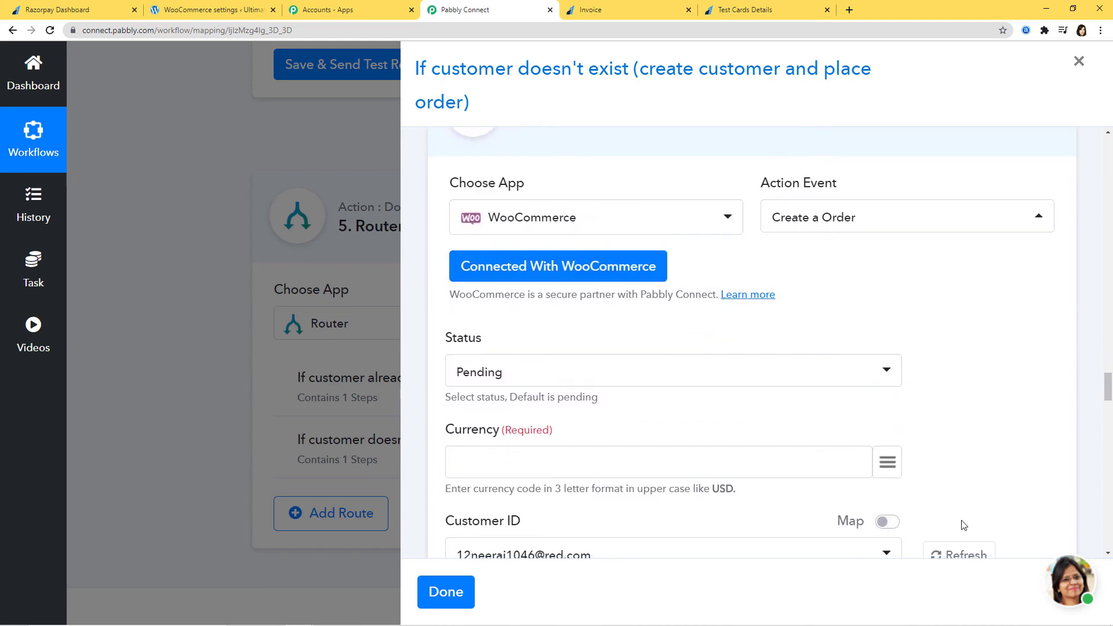
{"action": "left_click", "coordinate": [885, 317]}
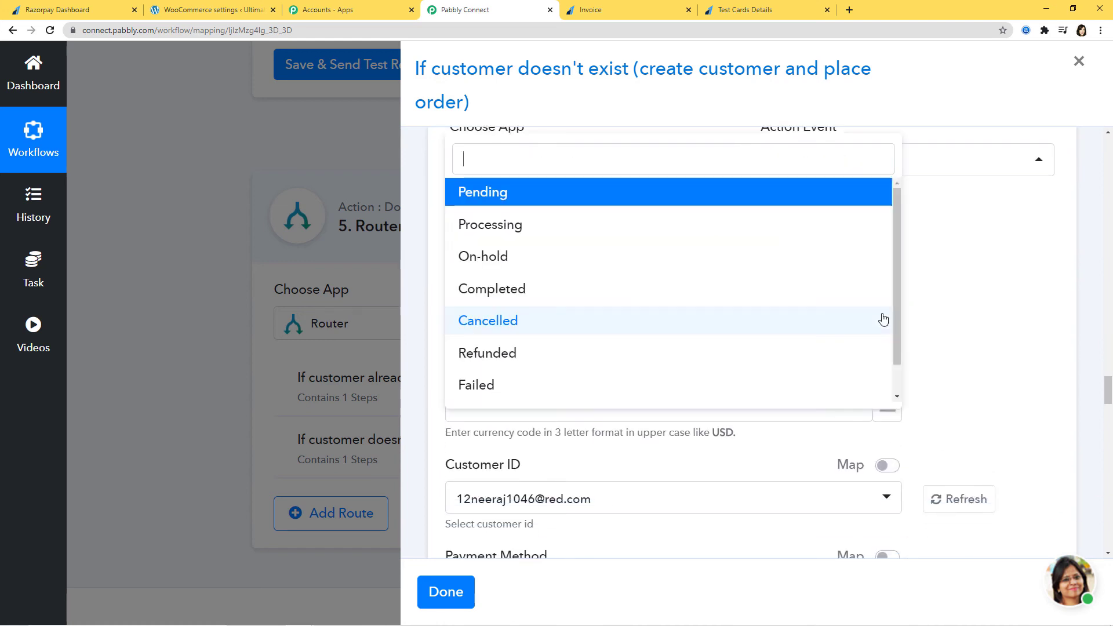
{"action": "left_click", "coordinate": [622, 232]}
{"action": "left_click", "coordinate": [891, 414]}
{"action": "type", "text": "in"}
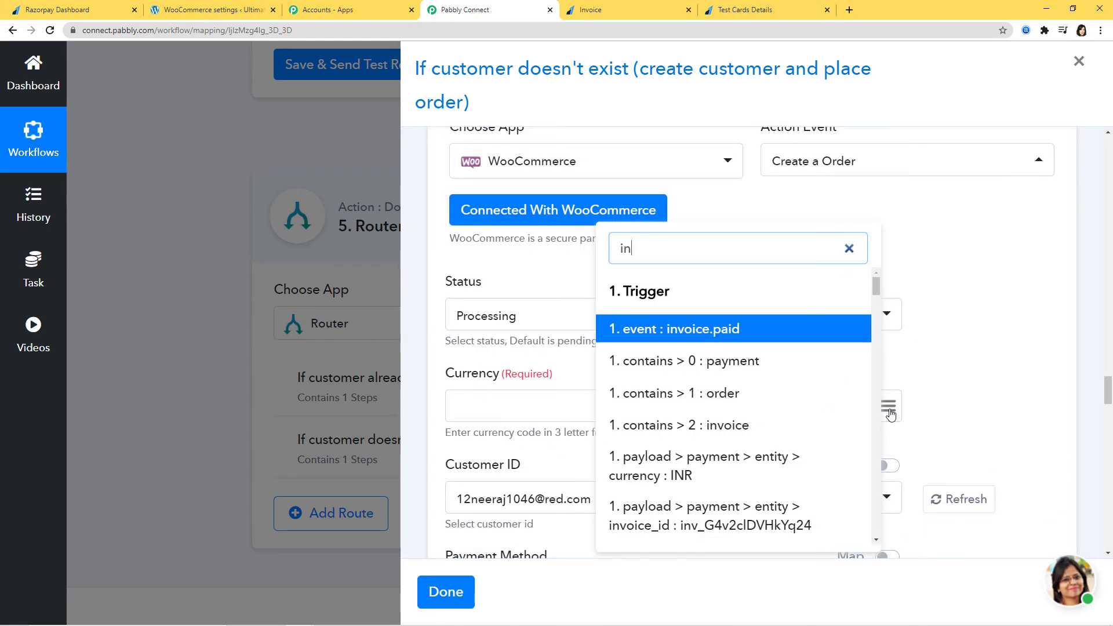
{"action": "left_click", "coordinate": [752, 465]}
Switch Customer ID to mapped data and map the new customer's id (272).
{"action": "scroll", "coordinate": [939, 455], "scroll_direction": "down", "scroll_amount": 2}
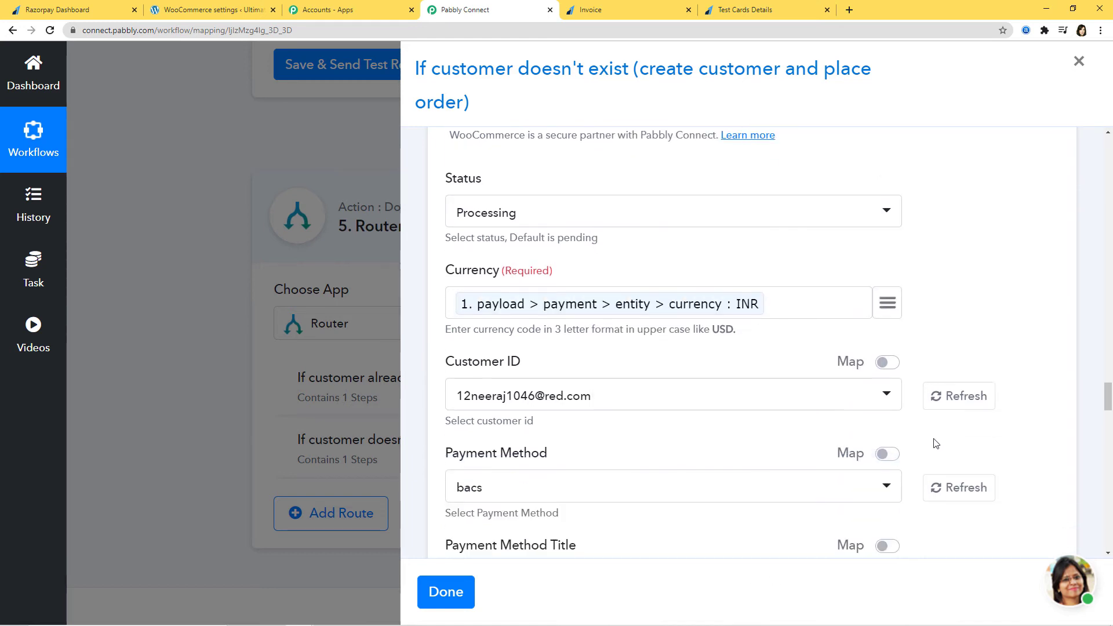
{"action": "left_click", "coordinate": [888, 349]}
{"action": "left_click", "coordinate": [887, 381]}
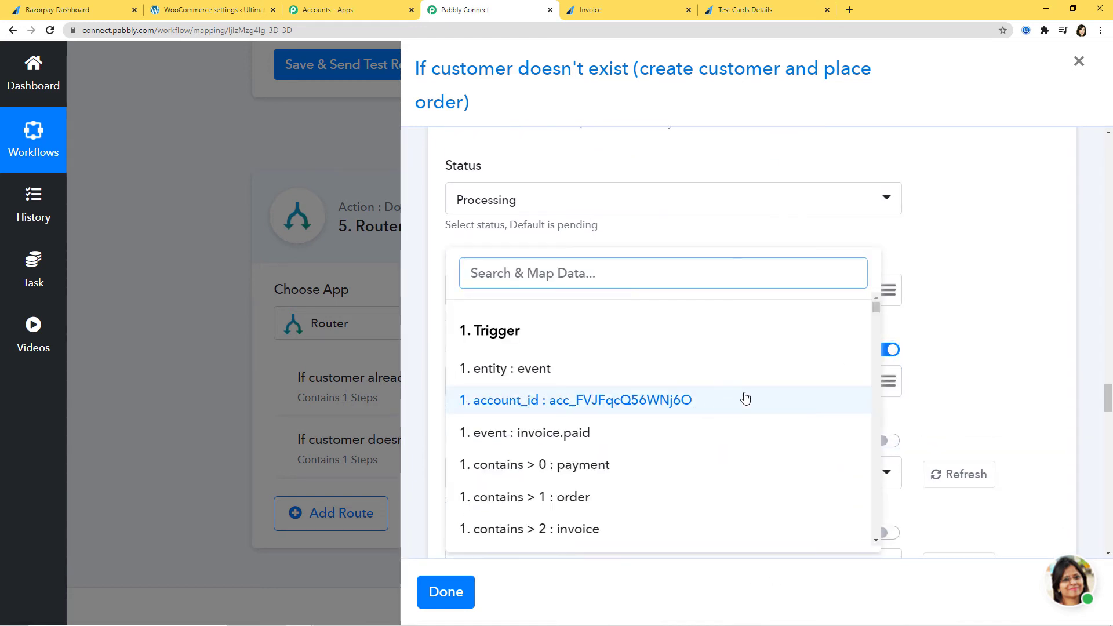
{"action": "left_click_drag", "start_coordinate": [875, 310], "coordinate": [862, 486]}
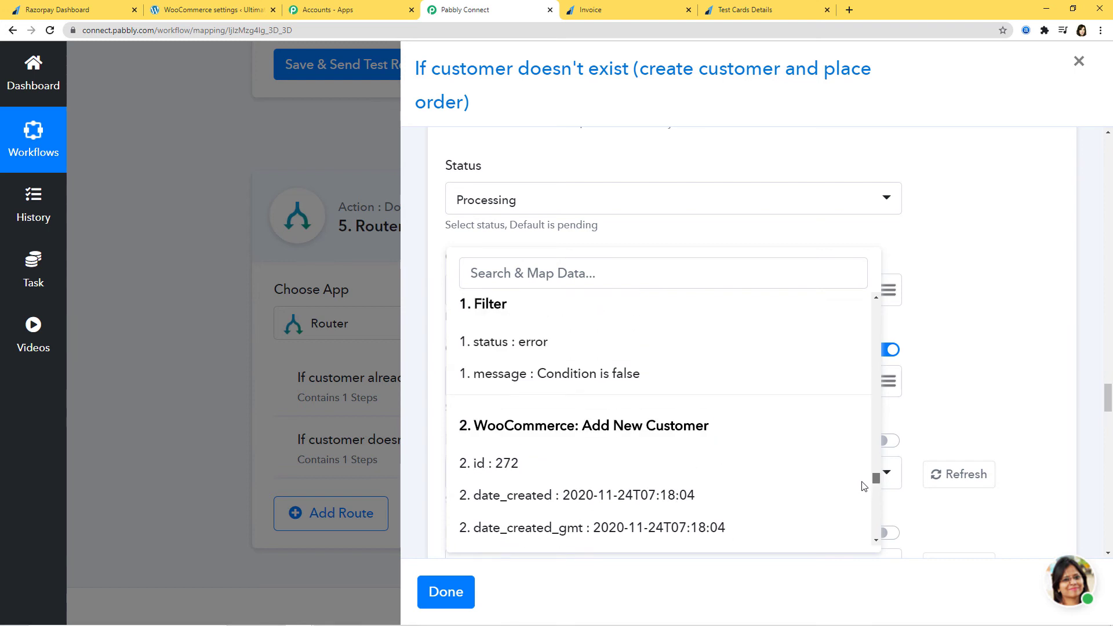
{"action": "scroll", "coordinate": [641, 447], "scroll_direction": "down", "scroll_amount": 2}
{"action": "left_click", "coordinate": [518, 351]}
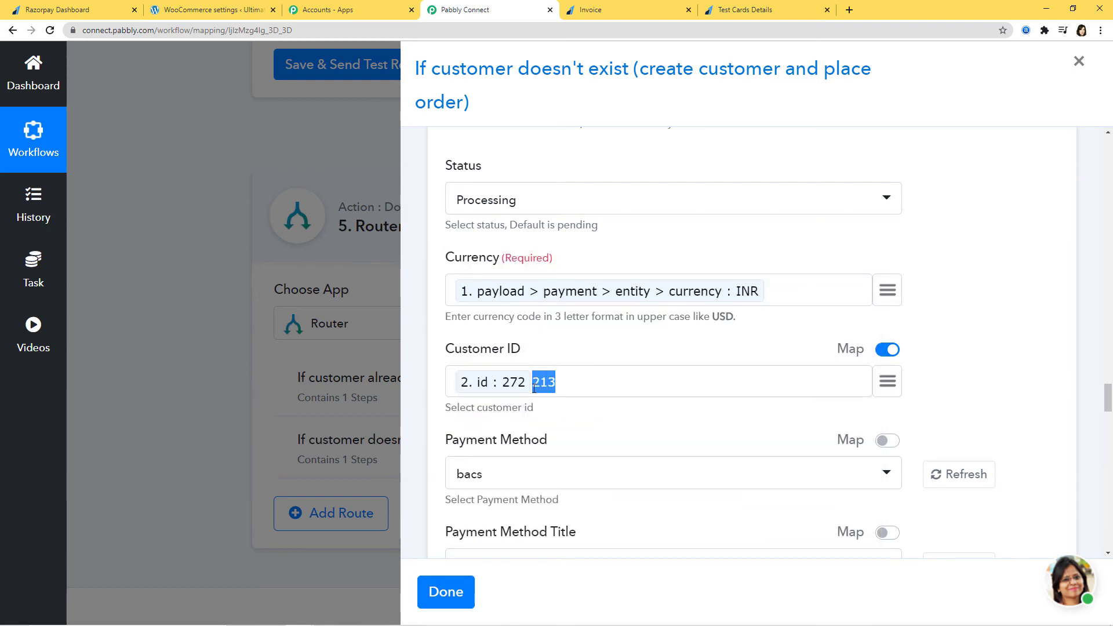
Map Billing Email to the newly created customer's email.
{"action": "scroll", "coordinate": [734, 389], "scroll_direction": "down", "scroll_amount": 9}
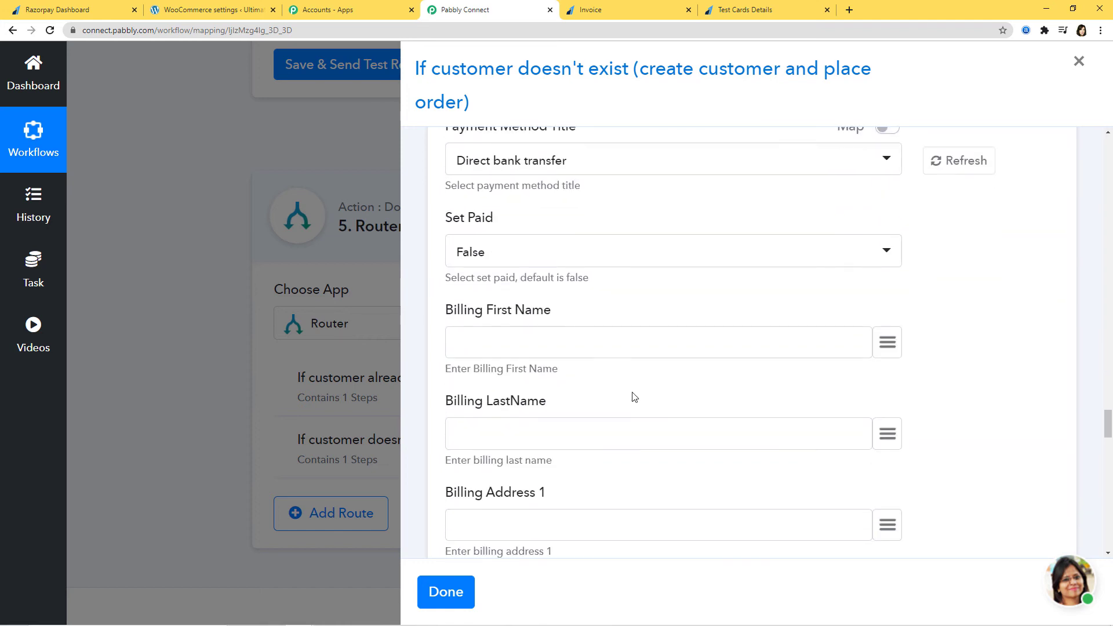
{"action": "scroll", "coordinate": [634, 397], "scroll_direction": "down", "scroll_amount": 3}
{"action": "scroll", "coordinate": [634, 396], "scroll_direction": "up", "scroll_amount": 7}
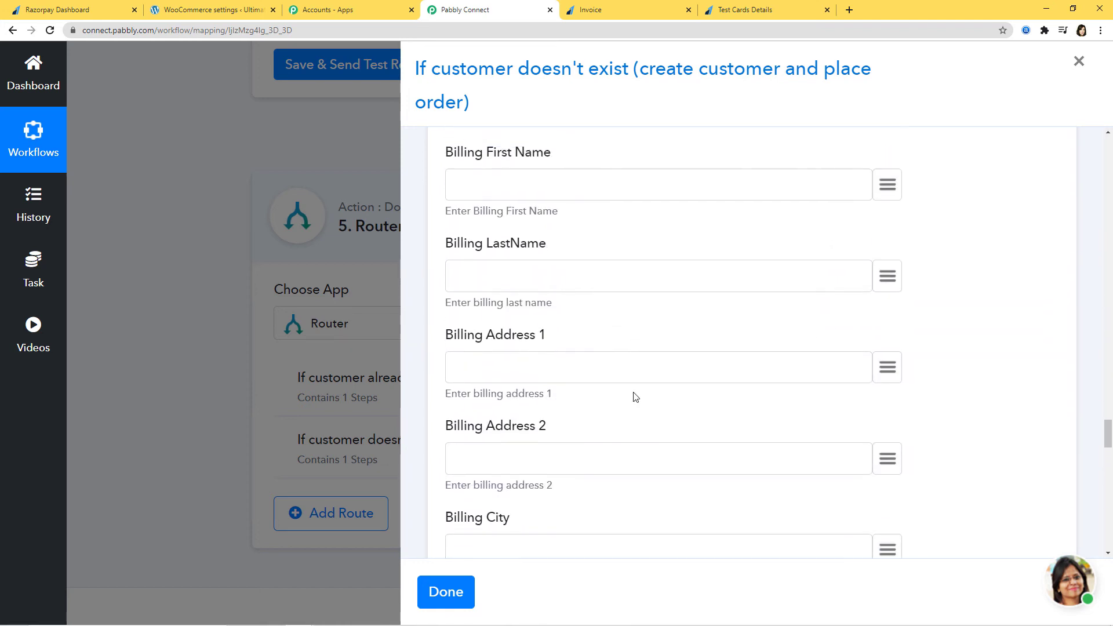
{"action": "scroll", "coordinate": [688, 402], "scroll_direction": "down", "scroll_amount": 10}
{"action": "scroll", "coordinate": [687, 412], "scroll_direction": "down", "scroll_amount": 4}
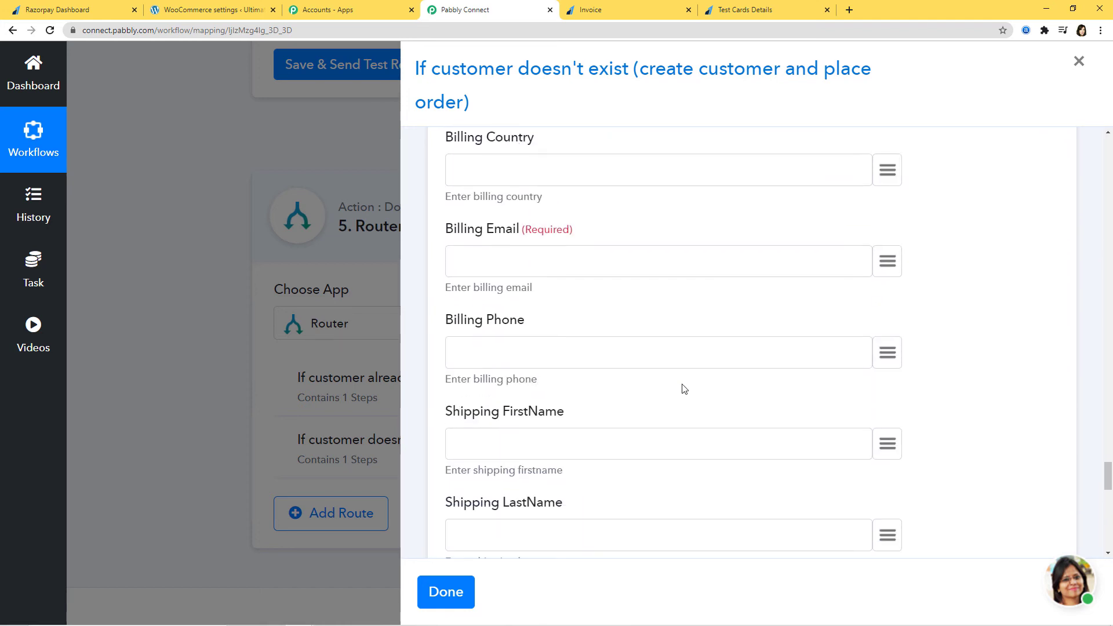
{"action": "scroll", "coordinate": [683, 387], "scroll_direction": "up", "scroll_amount": 1}
{"action": "left_click", "coordinate": [889, 320]}
{"action": "type", "text": "em"}
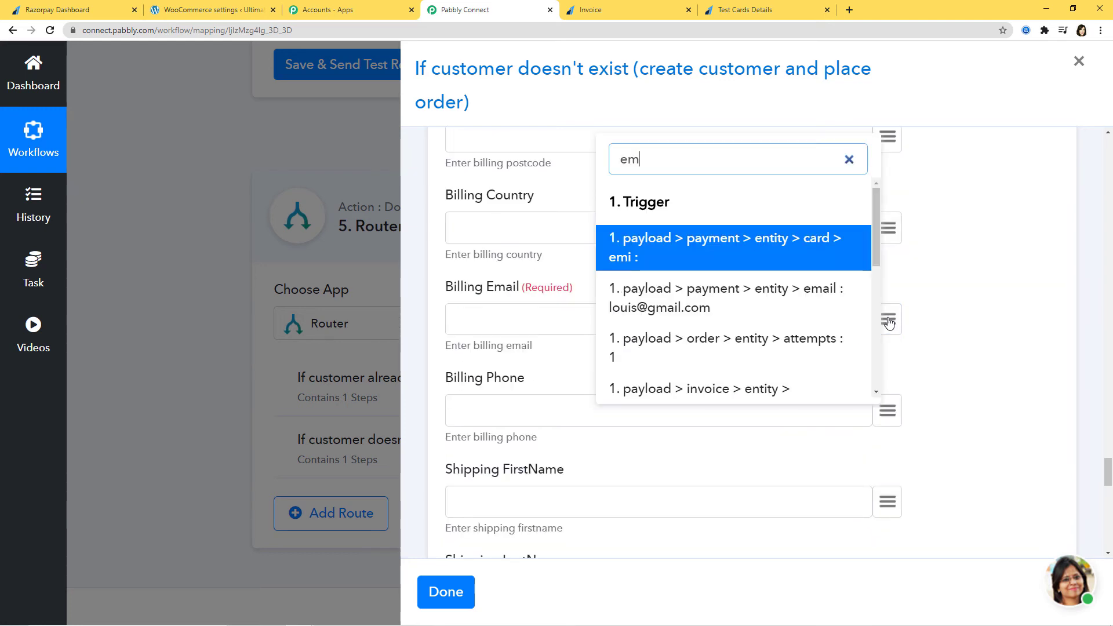
{"action": "scroll", "coordinate": [768, 330], "scroll_direction": "down", "scroll_amount": 3}
{"action": "scroll", "coordinate": [766, 328], "scroll_direction": "down", "scroll_amount": 2}
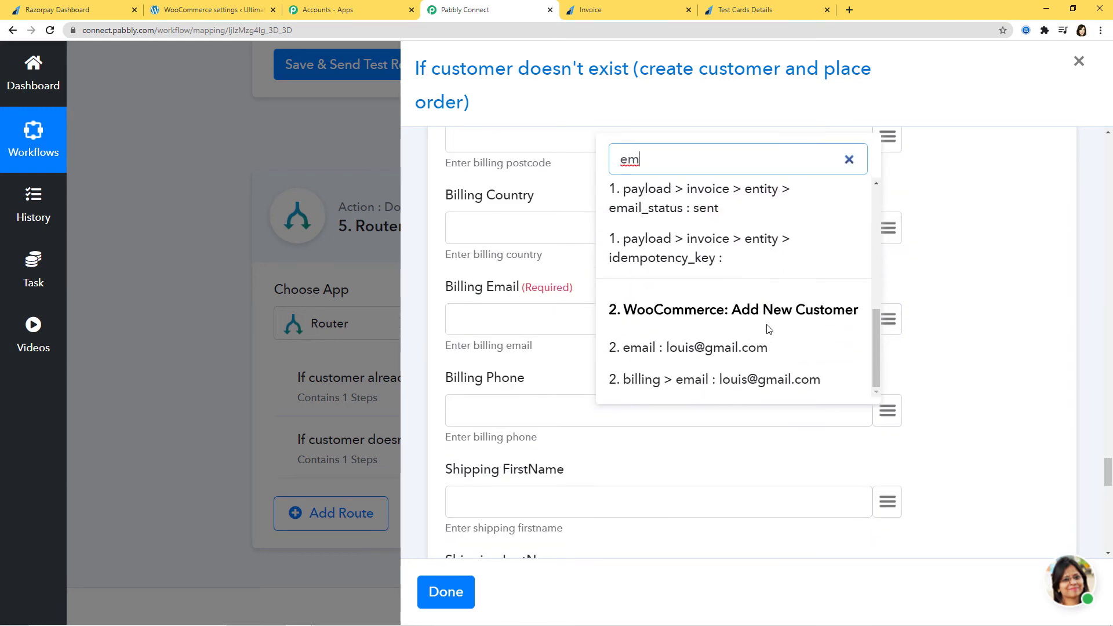
{"action": "left_click", "coordinate": [753, 348]}
{"action": "scroll", "coordinate": [980, 405], "scroll_direction": "down", "scroll_amount": 15}
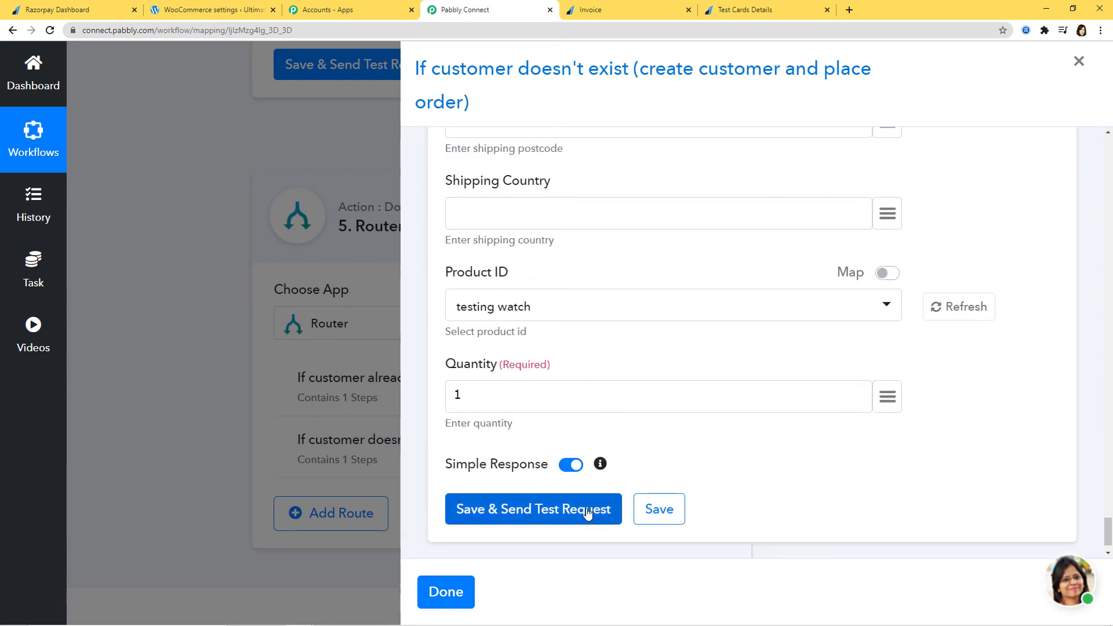
Test the order step, creating processing order 1042, then save it and return to the Router.
{"action": "left_click", "coordinate": [556, 512]}
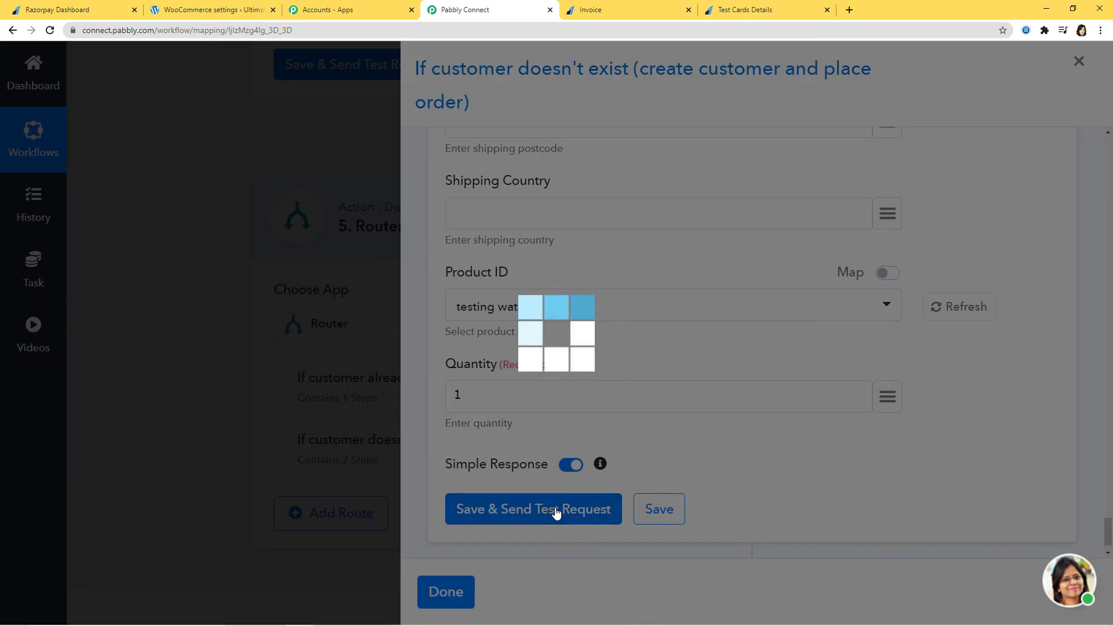
{"action": "scroll", "coordinate": [870, 475], "scroll_direction": "down", "scroll_amount": 6}
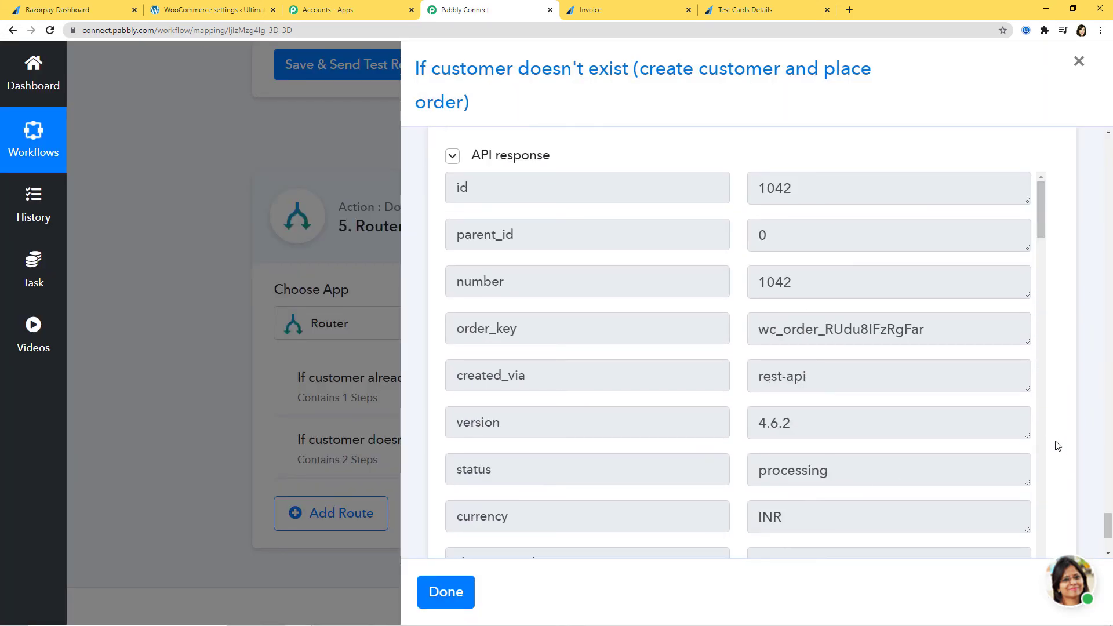
{"action": "scroll", "coordinate": [1061, 450], "scroll_direction": "down", "scroll_amount": 3}
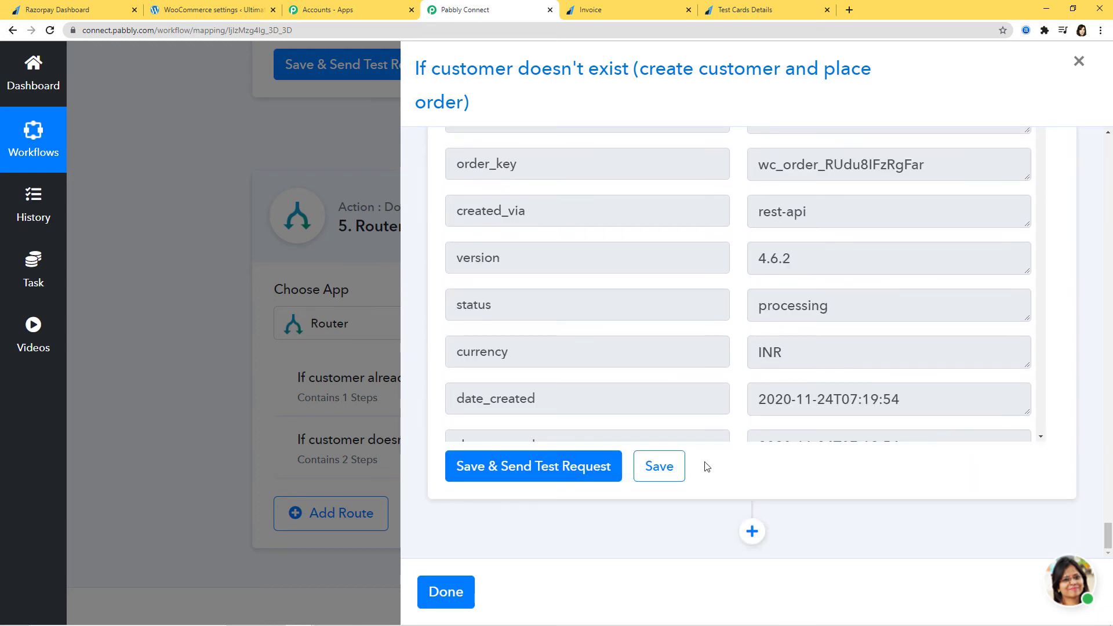
{"action": "left_click", "coordinate": [674, 467]}
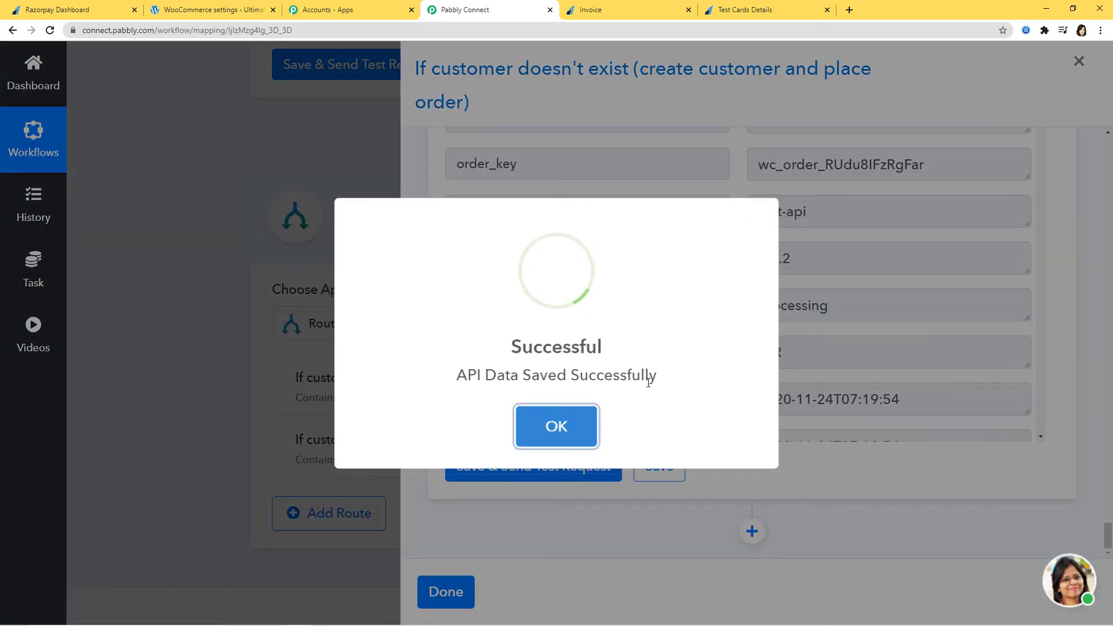
{"action": "left_click", "coordinate": [554, 425]}
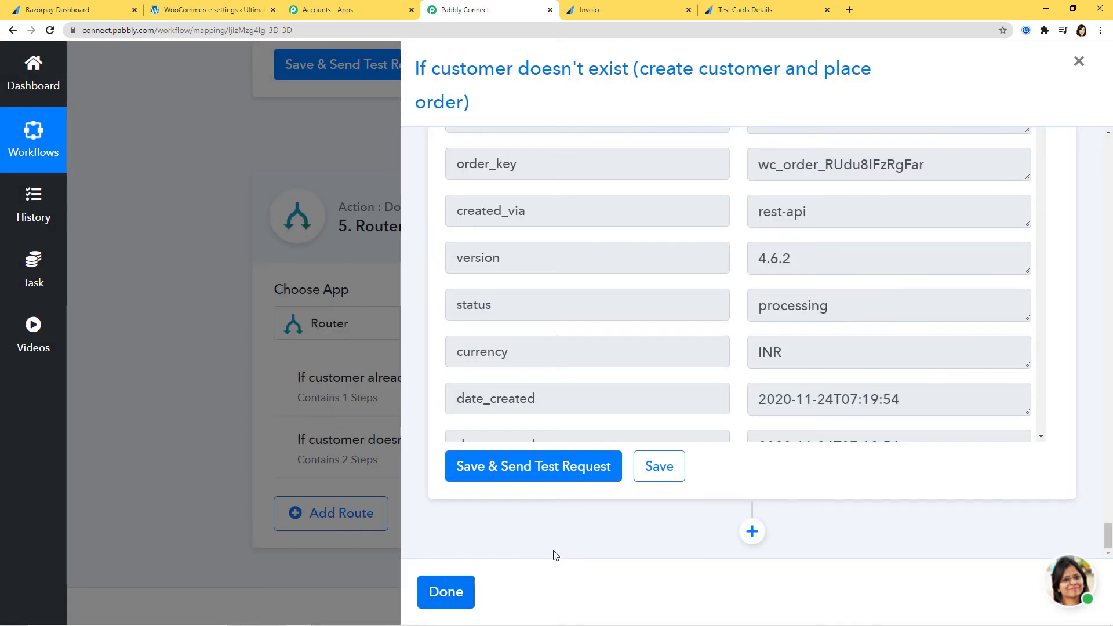
{"action": "left_click", "coordinate": [446, 598]}
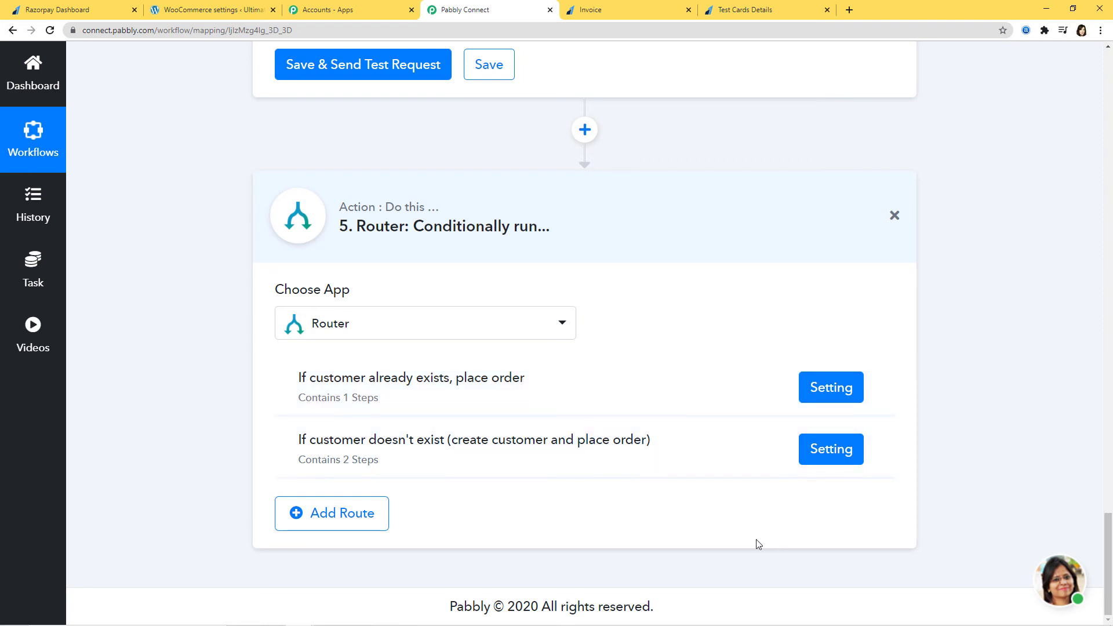
{"action": "scroll", "coordinate": [759, 545], "scroll_direction": "up", "scroll_amount": 2}
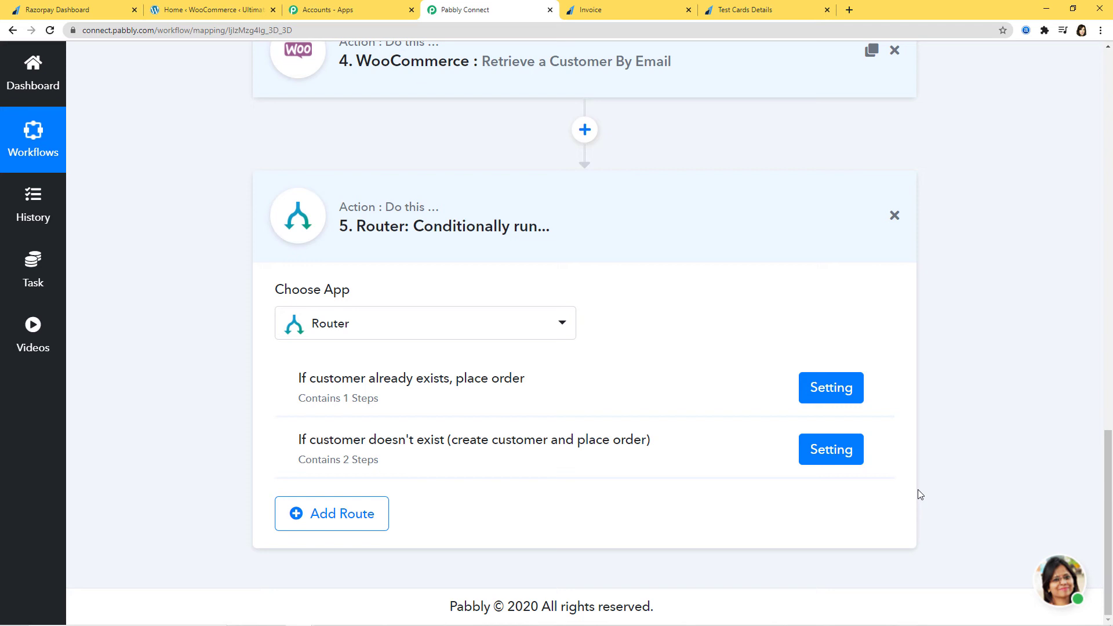
{"action": "left_click", "coordinate": [225, 11]}
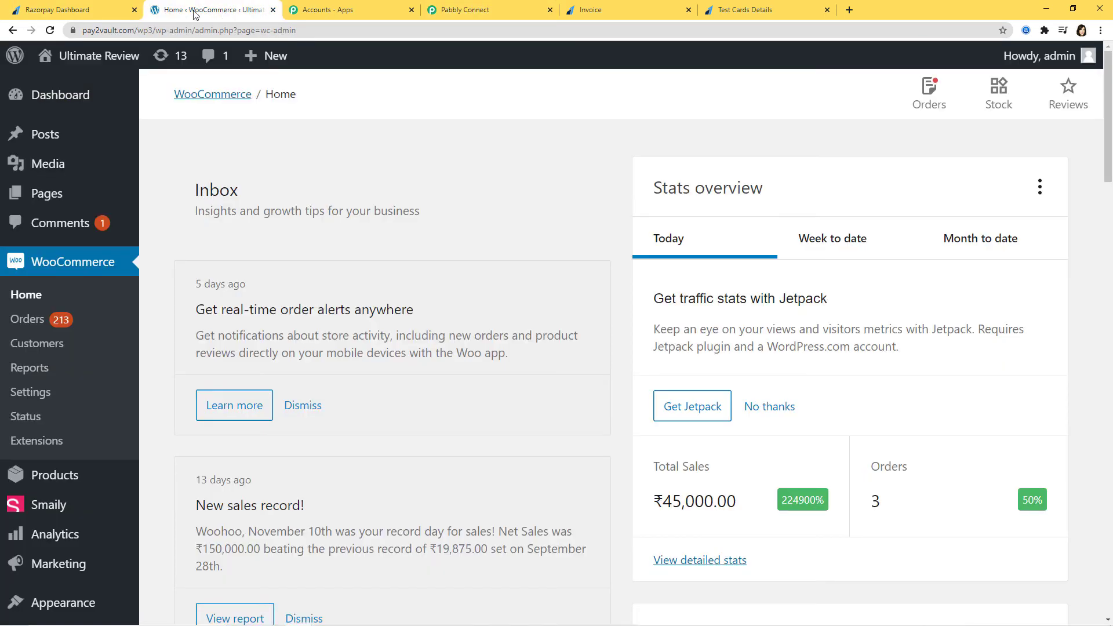
{"action": "left_click", "coordinate": [27, 319]}
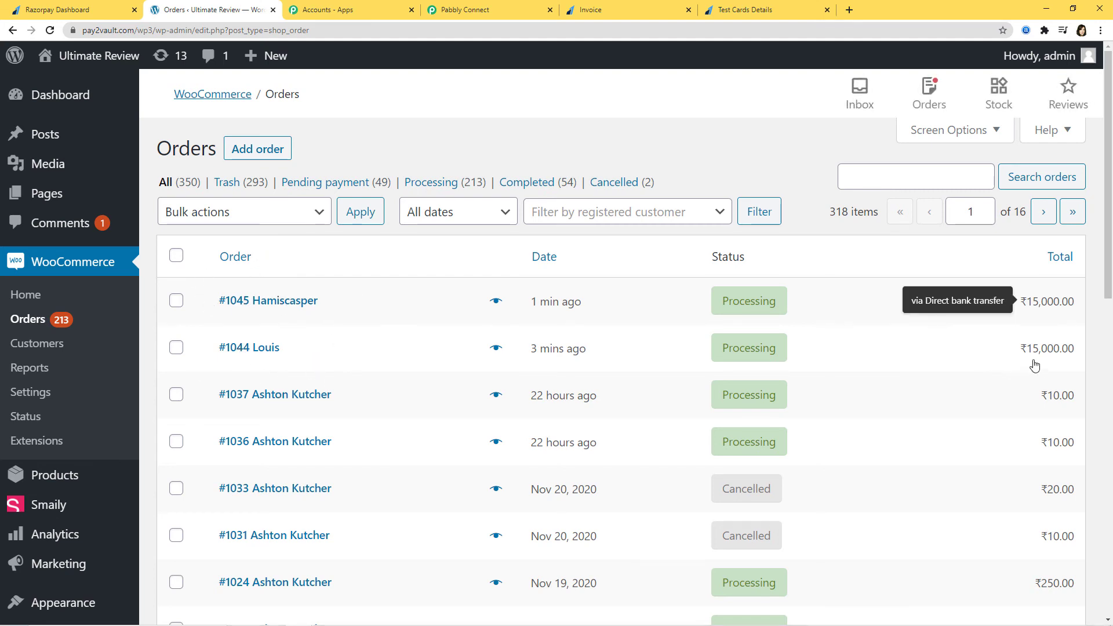
{"action": "left_click", "coordinate": [486, 13]}
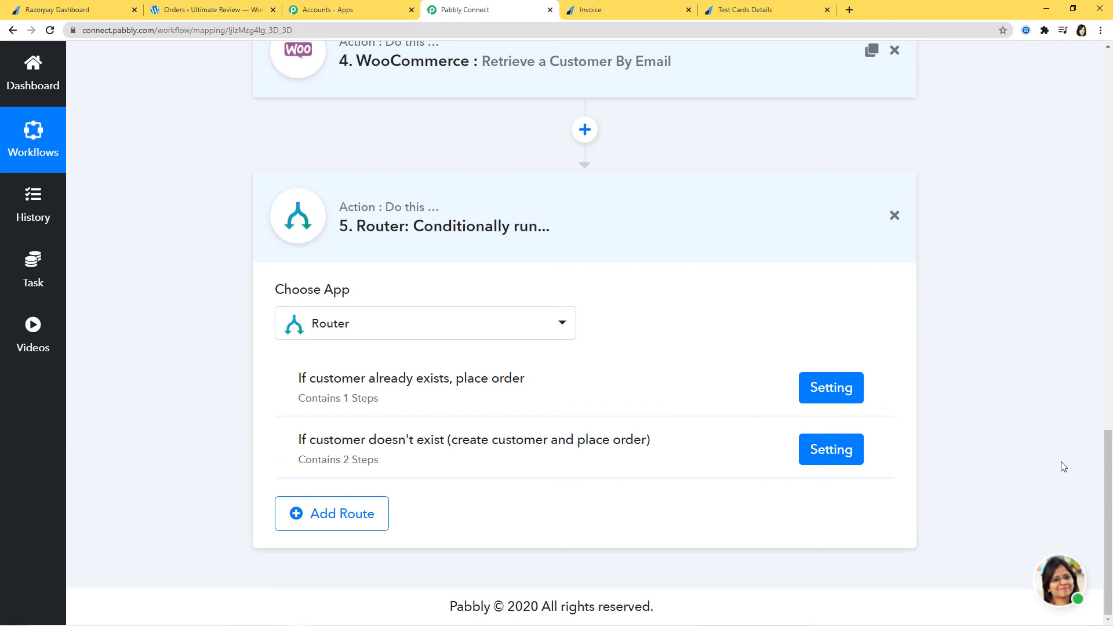
Go to the Razorpay invoices list and unlock the account with the robot check.
{"action": "left_click", "coordinate": [75, 12]}
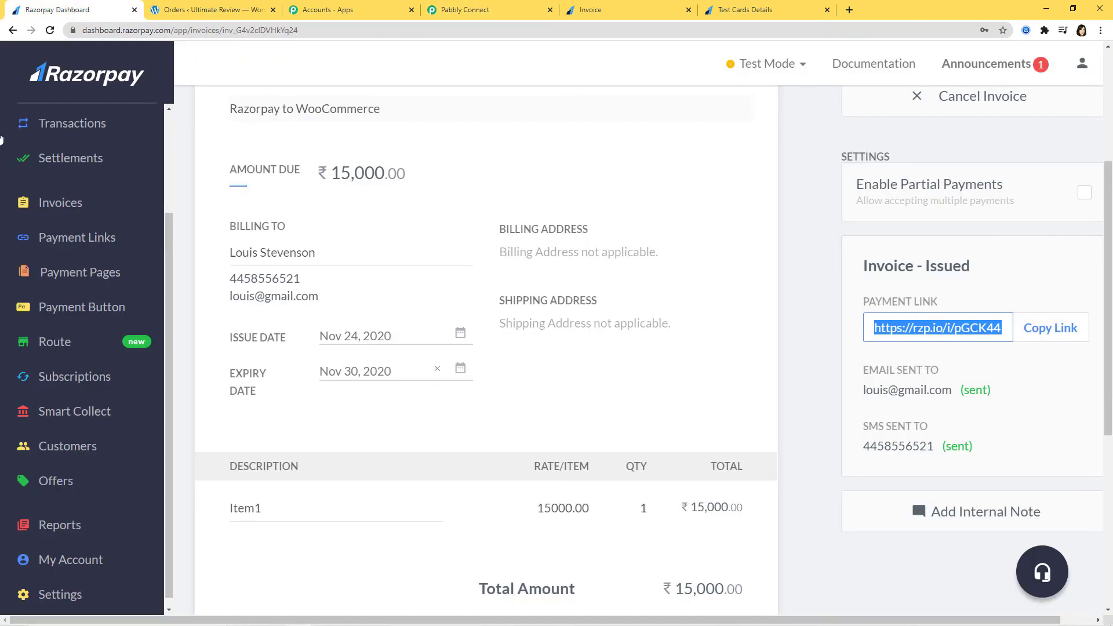
{"action": "left_click", "coordinate": [44, 203]}
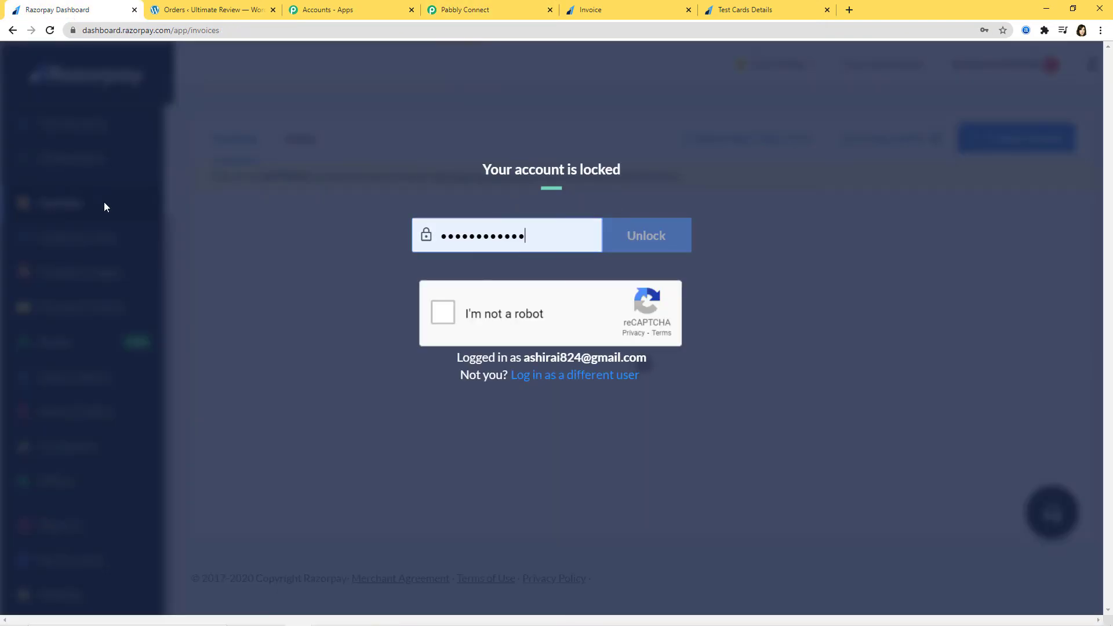
{"action": "left_click", "coordinate": [439, 313]}
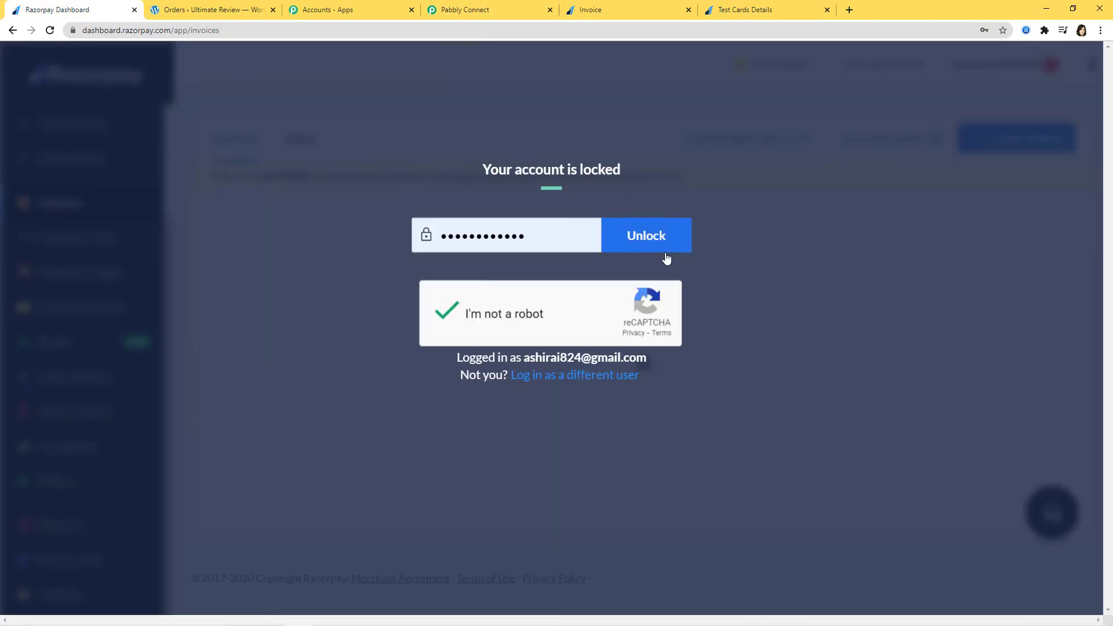
{"action": "left_click", "coordinate": [662, 249]}
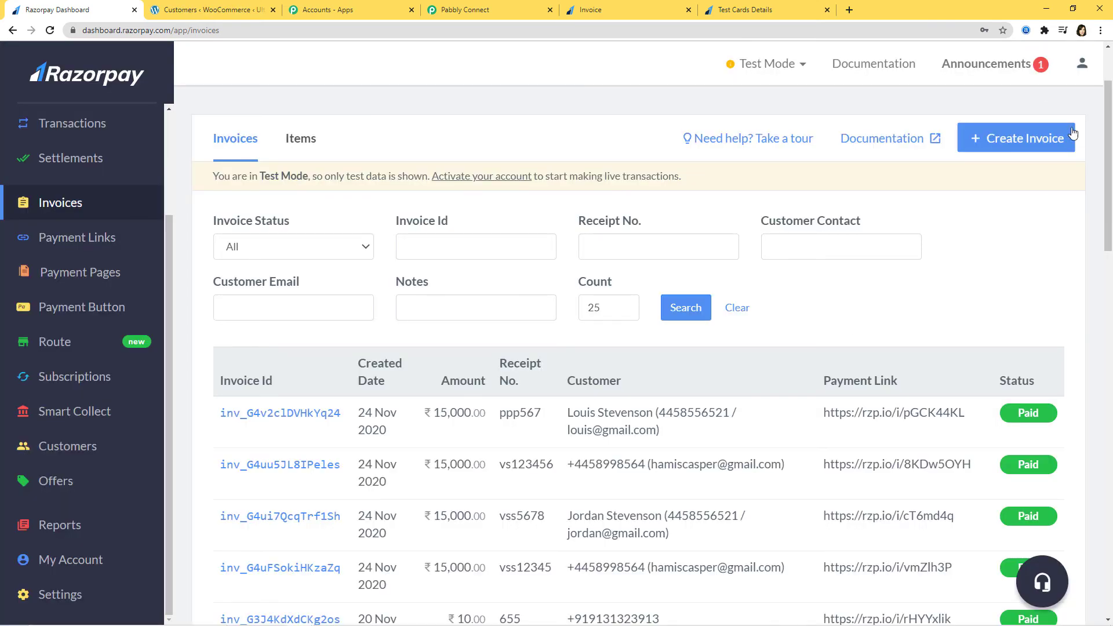
Start invoice pap123 with a 'Razorpay to' description, billed to the existing customer.
{"action": "left_click", "coordinate": [1019, 139]}
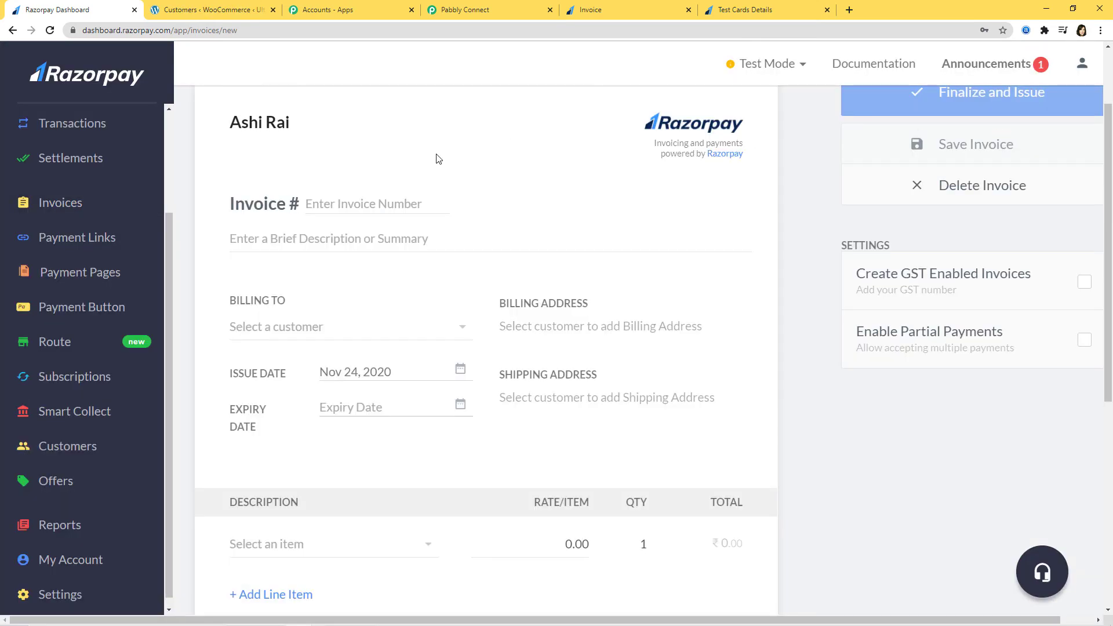
{"action": "left_click", "coordinate": [385, 206]}
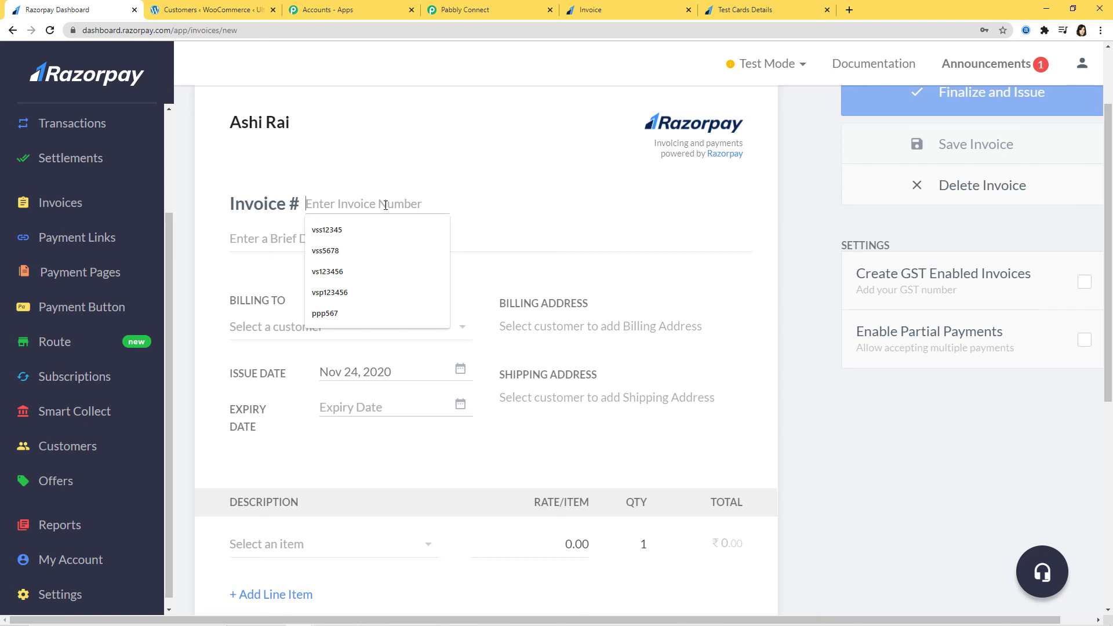
{"action": "type", "text": "001"}
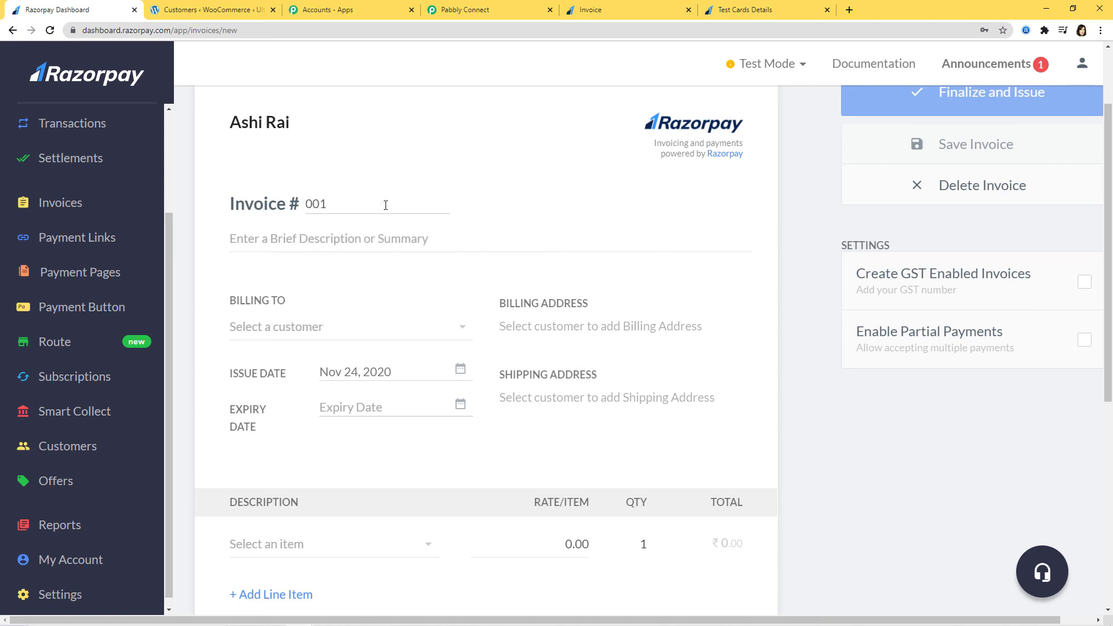
{"action": "left_click", "coordinate": [368, 233]}
{"action": "type", "text": "R"}
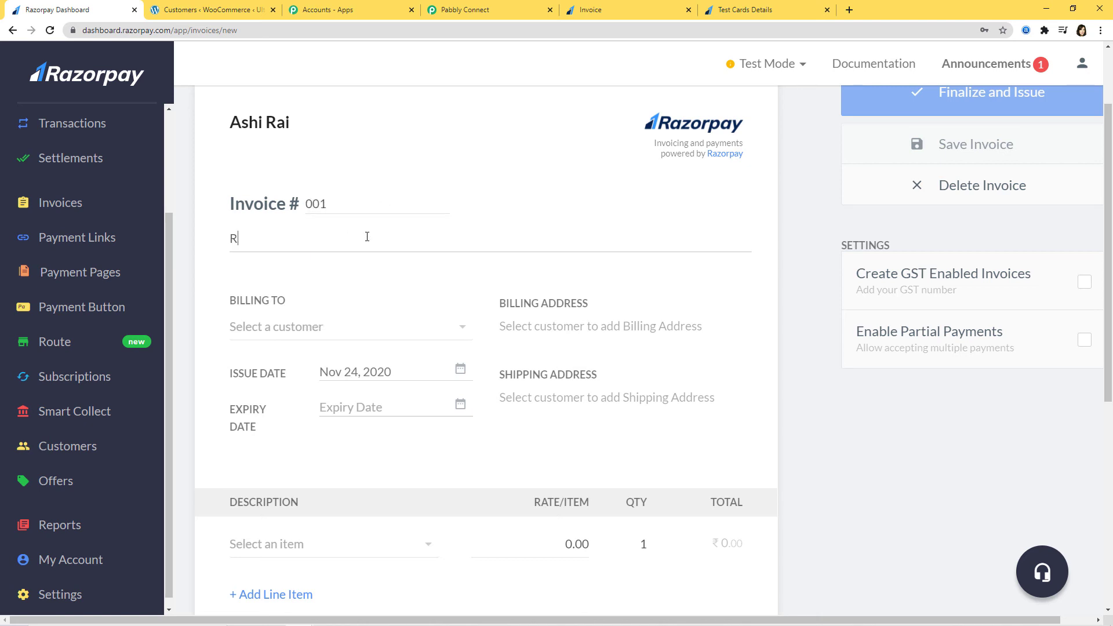
{"action": "type", "text": "azorpay to WooComme"}
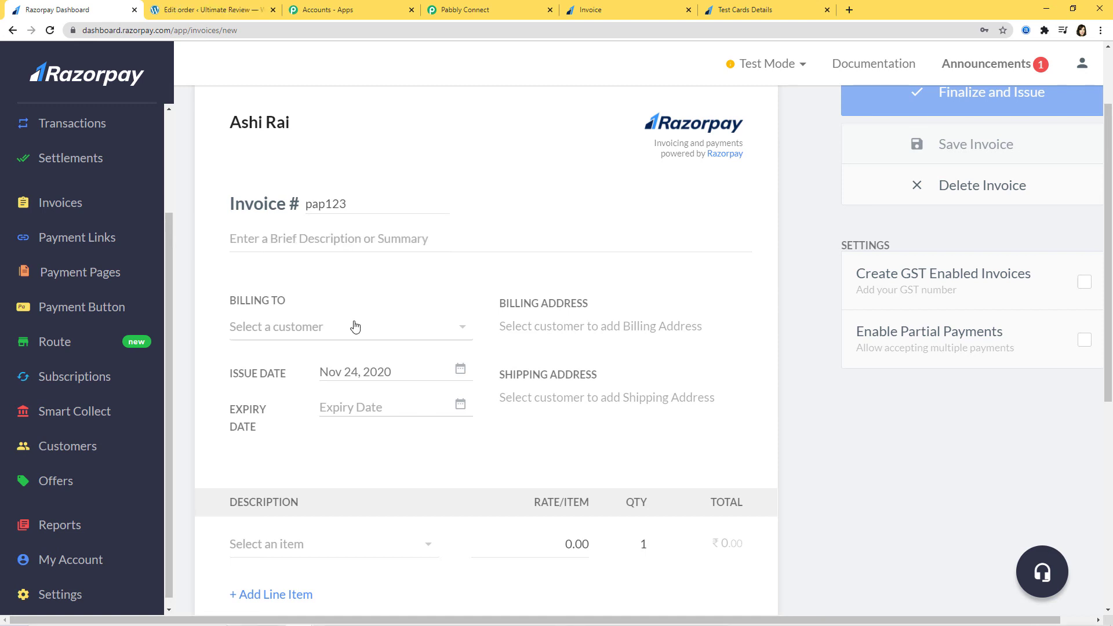
{"action": "left_click", "coordinate": [354, 326]}
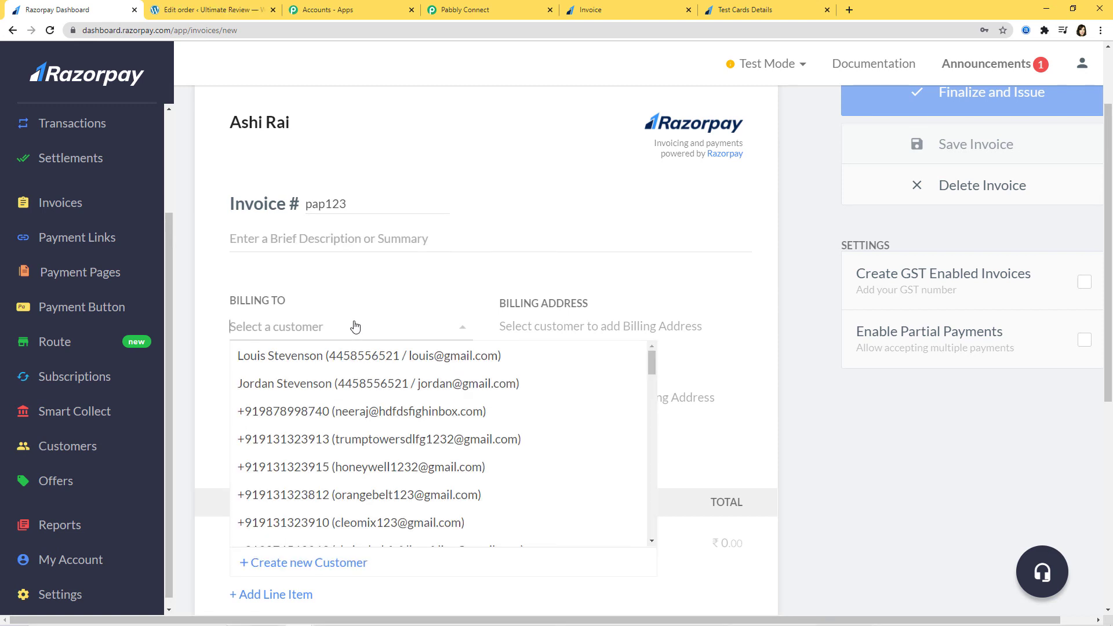
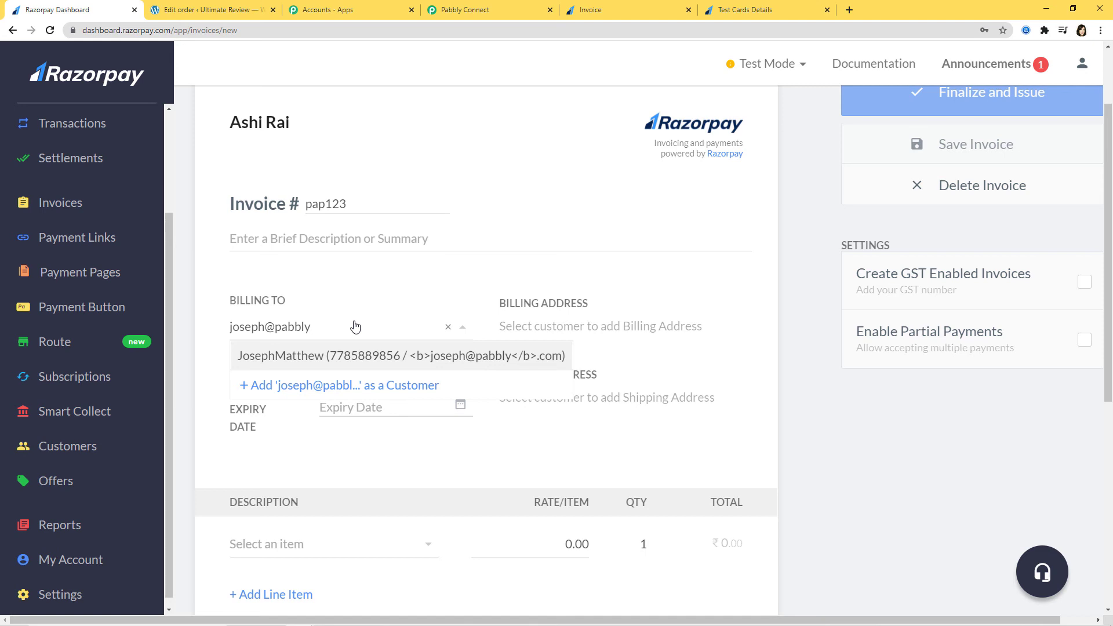
{"action": "left_click", "coordinate": [337, 357]}
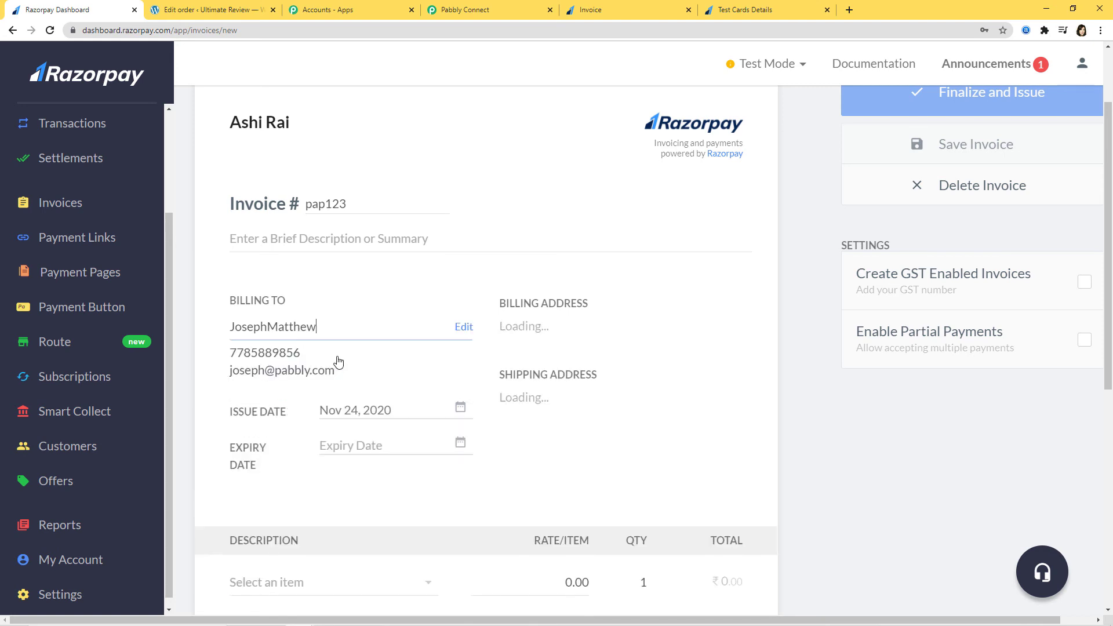
Set expiry to Nov 30, 2020 and add Item1 at a rate of 15000.
{"action": "left_click", "coordinate": [460, 443]}
{"action": "scroll", "coordinate": [486, 515], "scroll_direction": "down", "scroll_amount": 3}
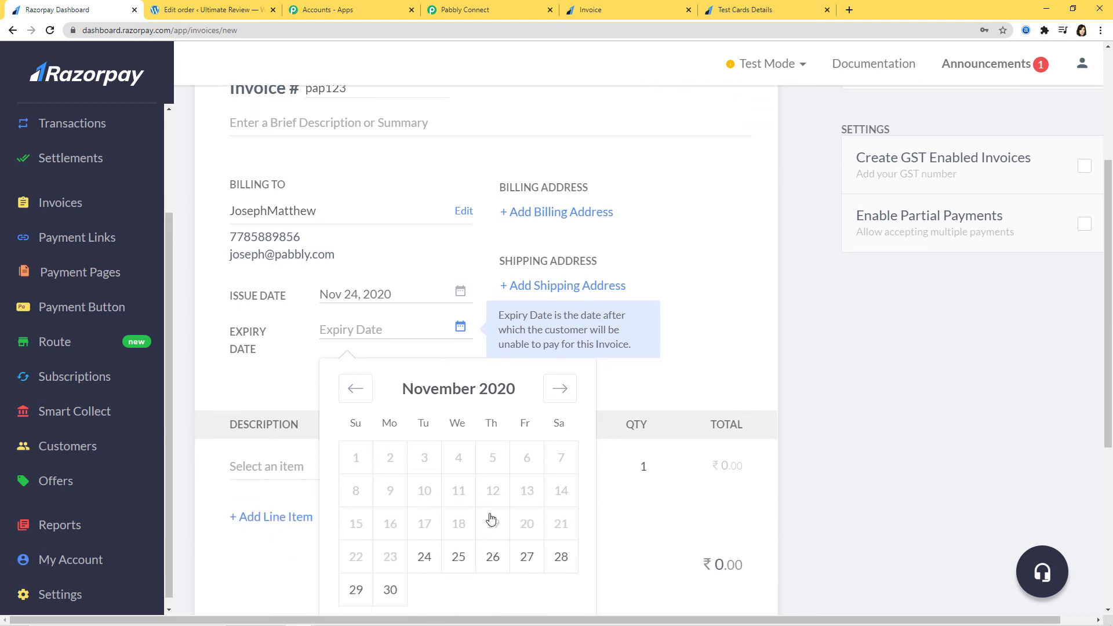
{"action": "left_click", "coordinate": [389, 533]}
{"action": "scroll", "coordinate": [440, 537], "scroll_direction": "down", "scroll_amount": 2}
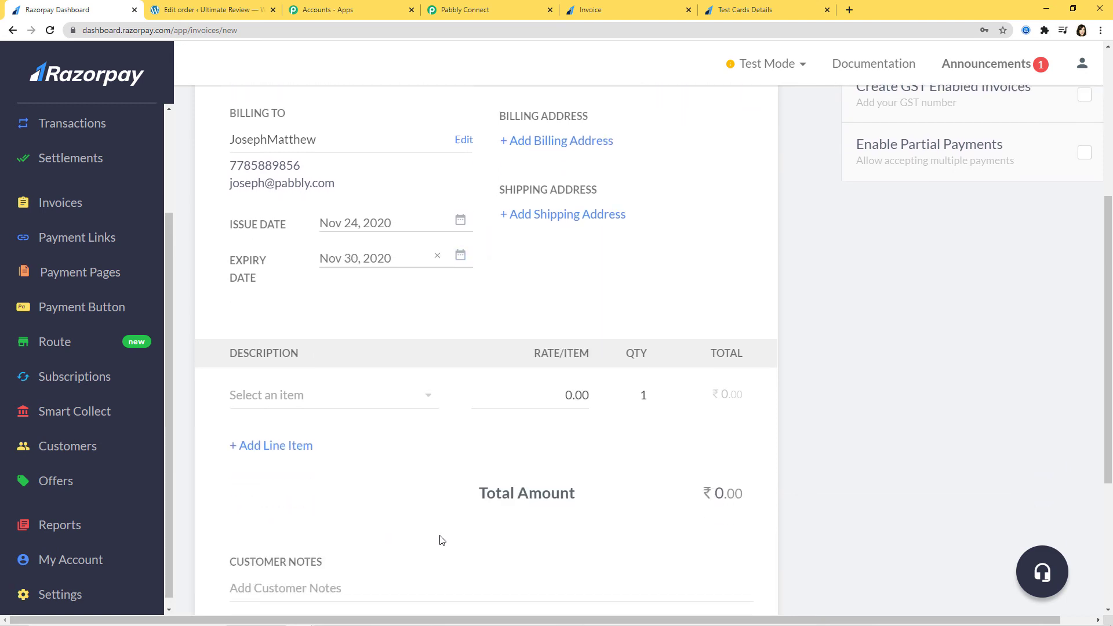
{"action": "left_click", "coordinate": [429, 298]}
{"action": "left_click", "coordinate": [313, 322]}
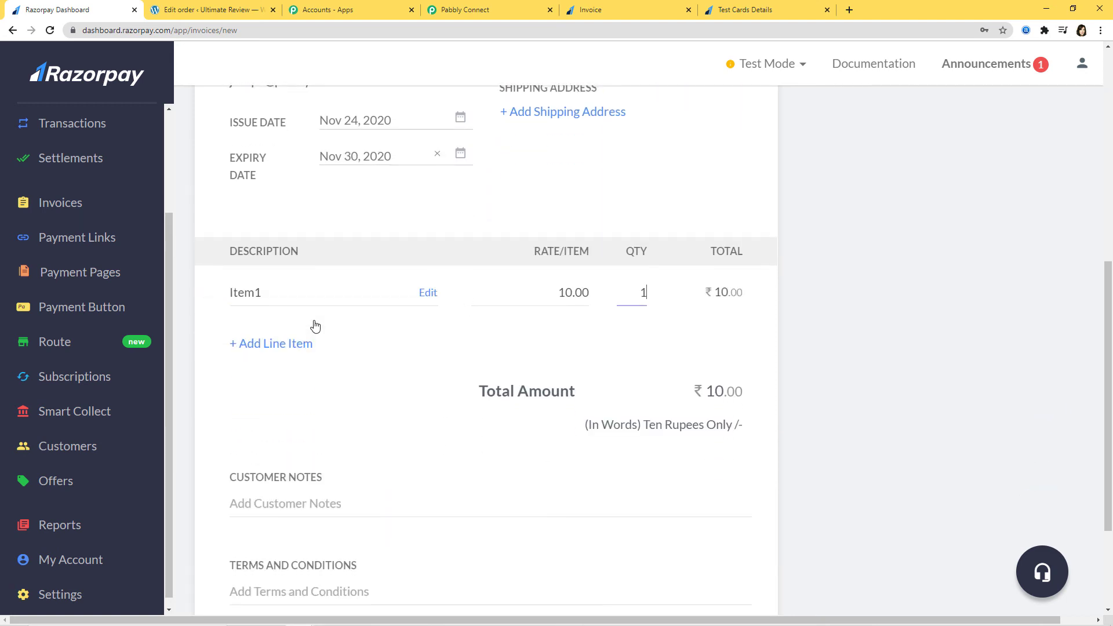
{"action": "left_click", "coordinate": [572, 294]}
{"action": "key", "text": "BackSpace"}
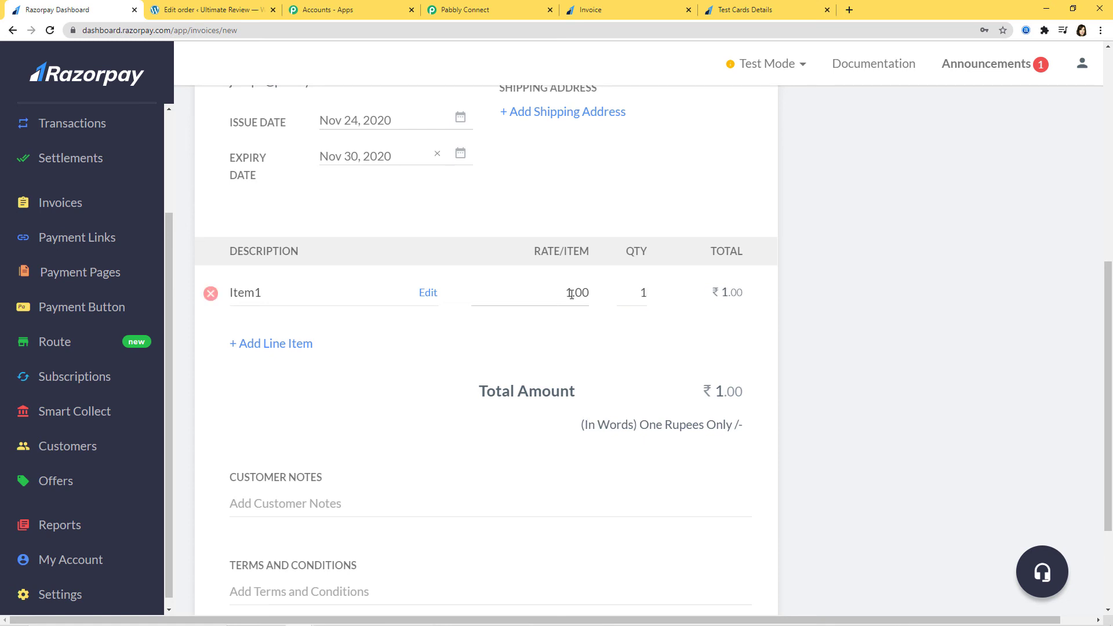
{"action": "type", "text": "5000"}
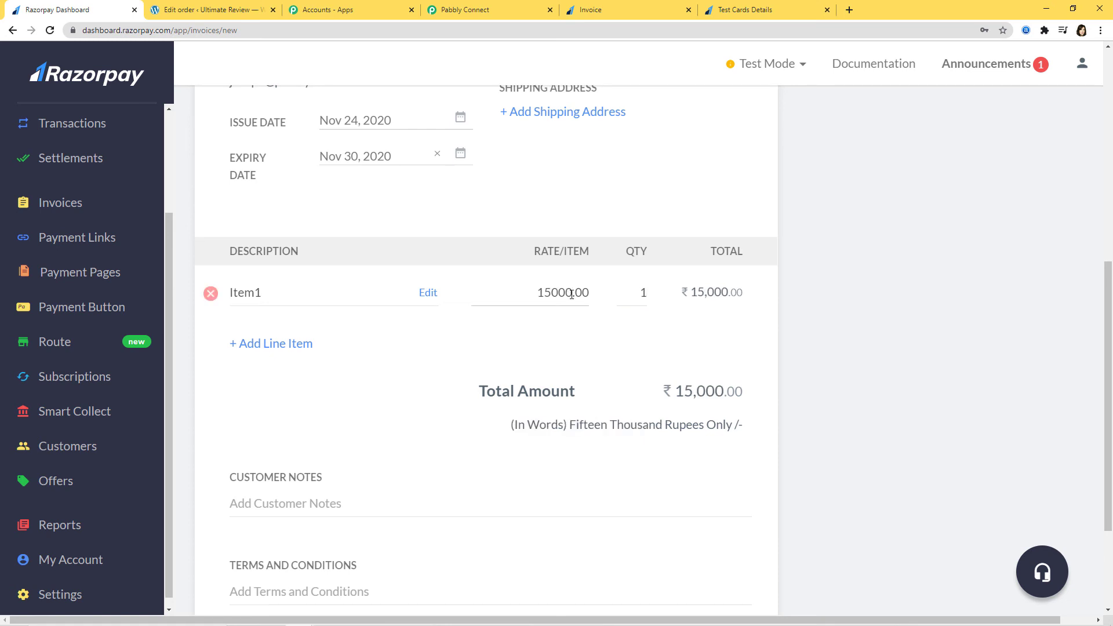
Finalize the invoice and confirm issuing it.
{"action": "scroll", "coordinate": [606, 408], "scroll_direction": "down", "scroll_amount": 3}
{"action": "scroll", "coordinate": [606, 407], "scroll_direction": "up", "scroll_amount": 10}
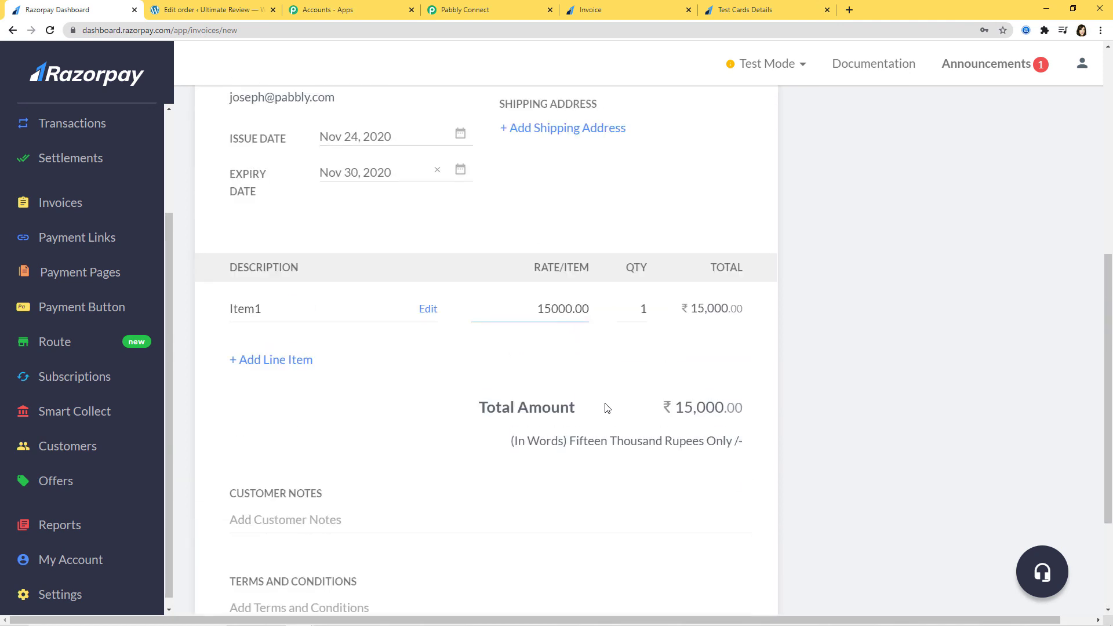
{"action": "scroll", "coordinate": [607, 408], "scroll_direction": "up", "scroll_amount": 2}
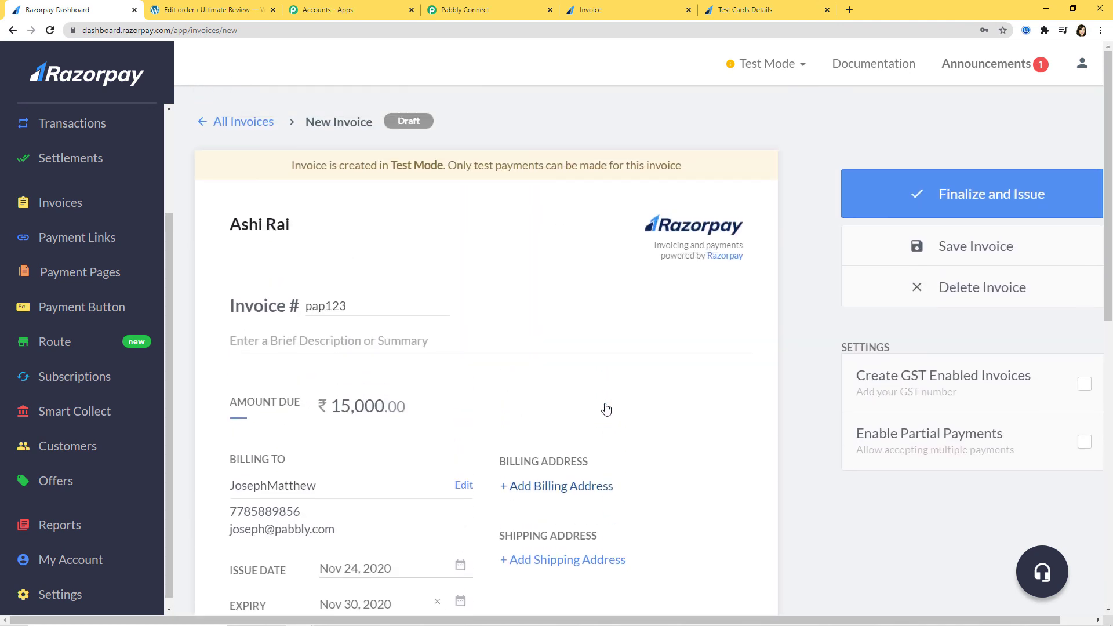
{"action": "left_click", "coordinate": [957, 193]}
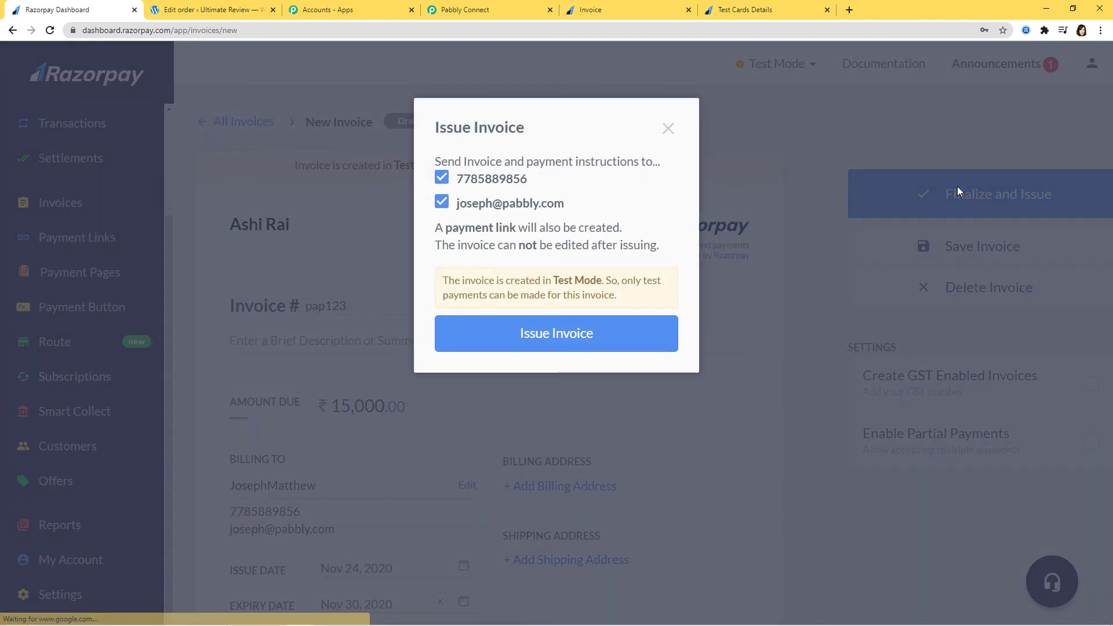
{"action": "left_click", "coordinate": [610, 331]}
Copy the new invoice's payment link and open it in the browser tab.
{"action": "mouse_move", "coordinate": [964, 542]}
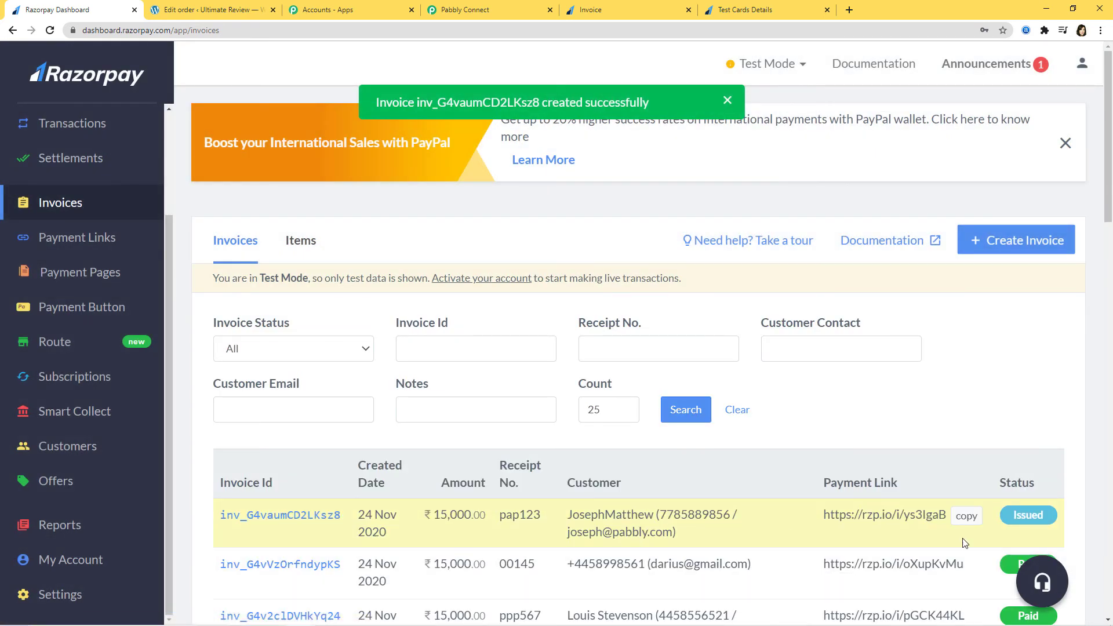
{"action": "left_click", "coordinate": [966, 517]}
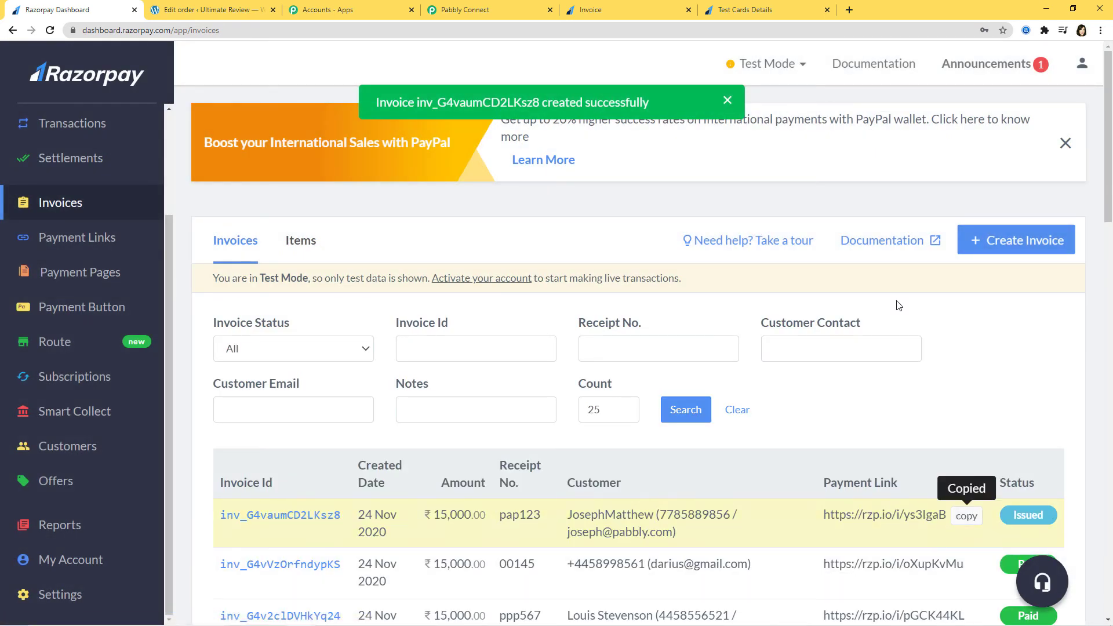
{"action": "left_click", "coordinate": [628, 14]}
{"action": "left_click_drag", "start_coordinate": [258, 30], "coordinate": [64, 61]}
{"action": "key", "text": "ctrl+v"}
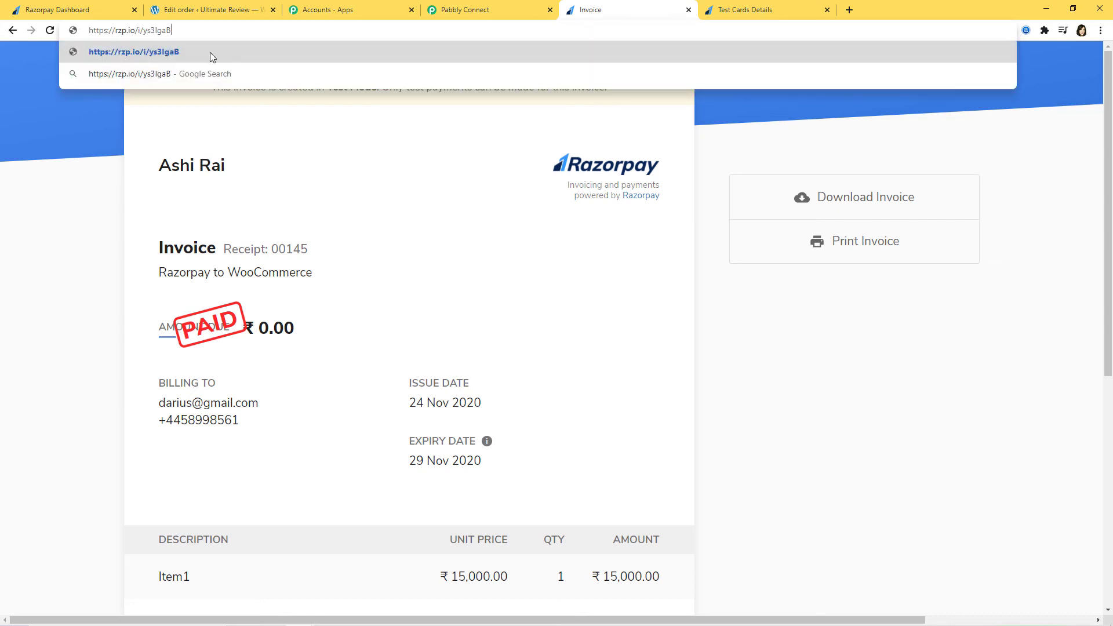
{"action": "left_click", "coordinate": [211, 52]}
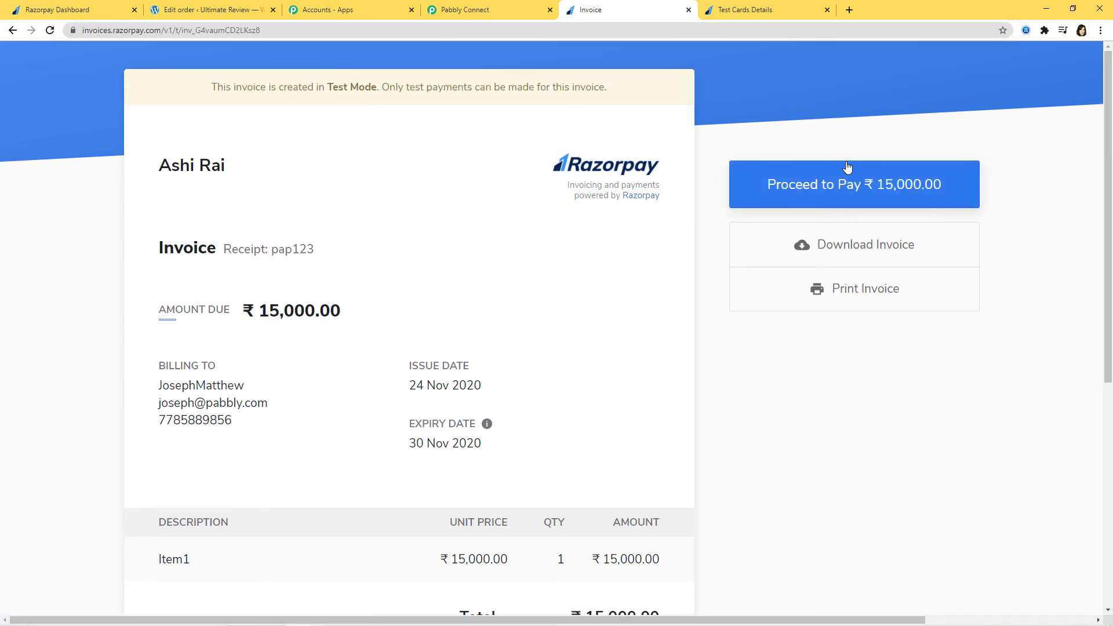
Choose card payment for the ₹15,000 invoice and paste the Visa test card number.
{"action": "left_click", "coordinate": [844, 185]}
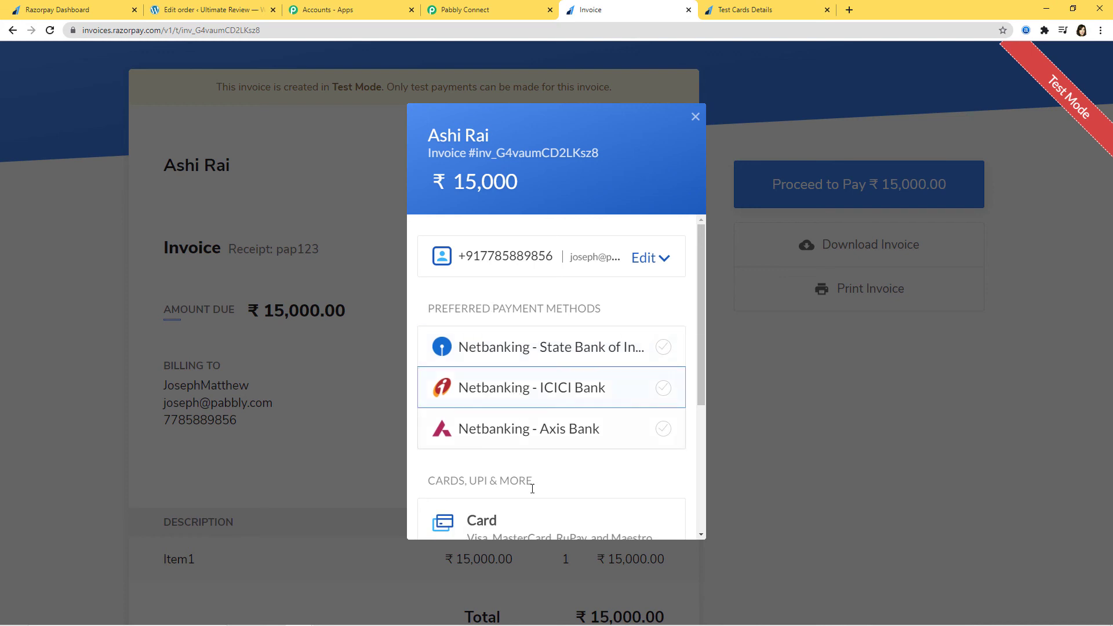
{"action": "left_click", "coordinate": [510, 514]}
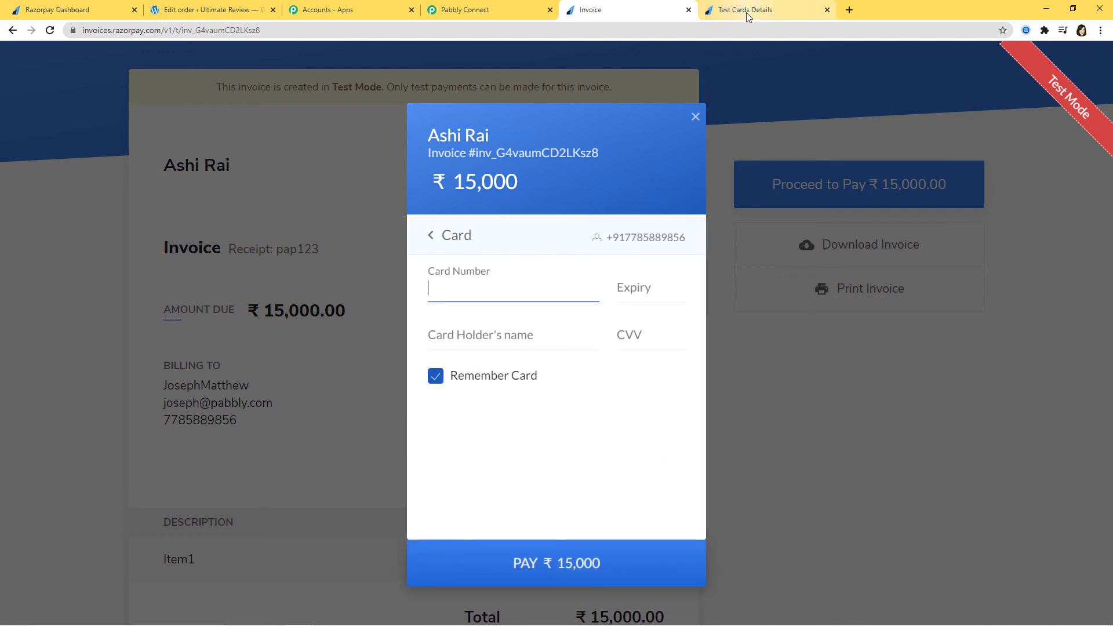
{"action": "left_click", "coordinate": [747, 13]}
{"action": "right_click", "coordinate": [490, 269]}
{"action": "left_click", "coordinate": [506, 275]}
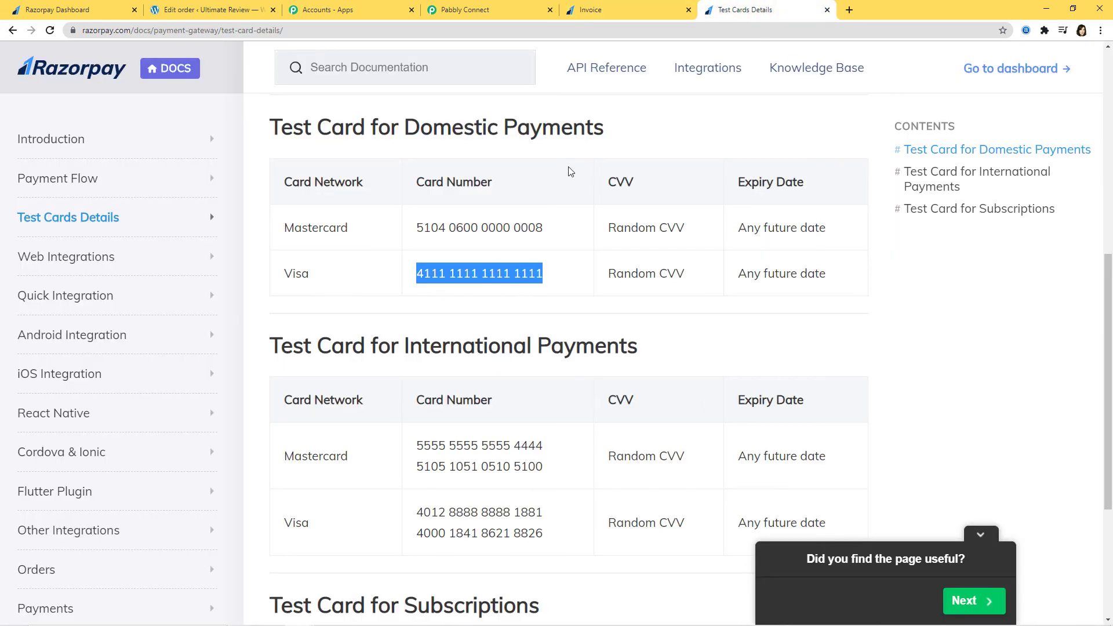
{"action": "left_click", "coordinate": [591, 9]}
{"action": "key", "text": "ctrl+v"}
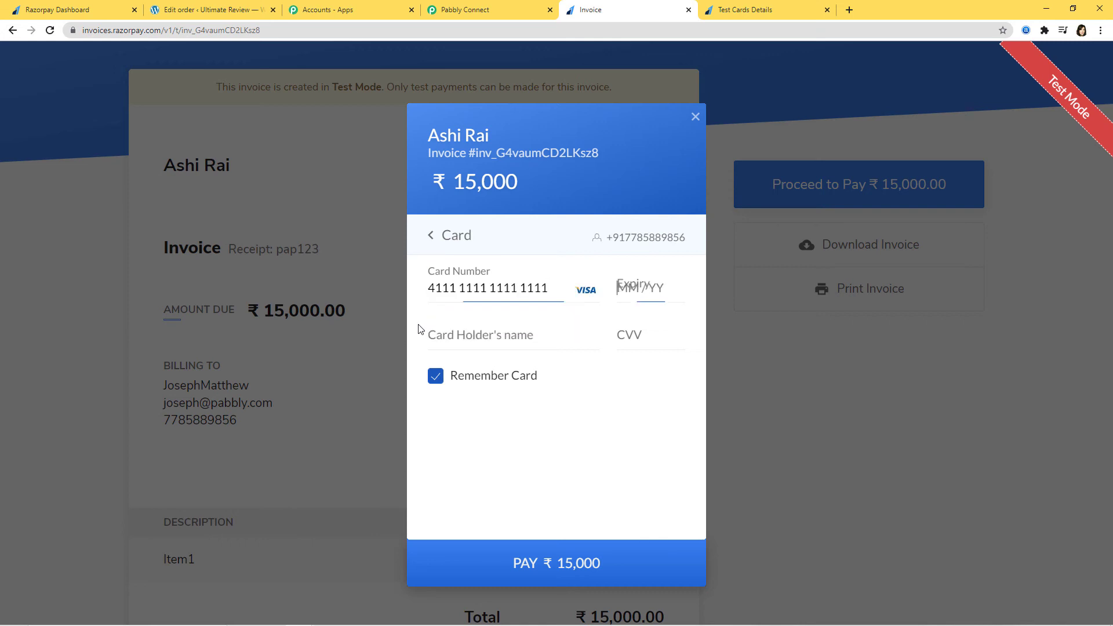
Enter card expiry, name and CVV, pay, skip saving the card, and approve at the demo bank.
{"action": "type", "text": "0236"}
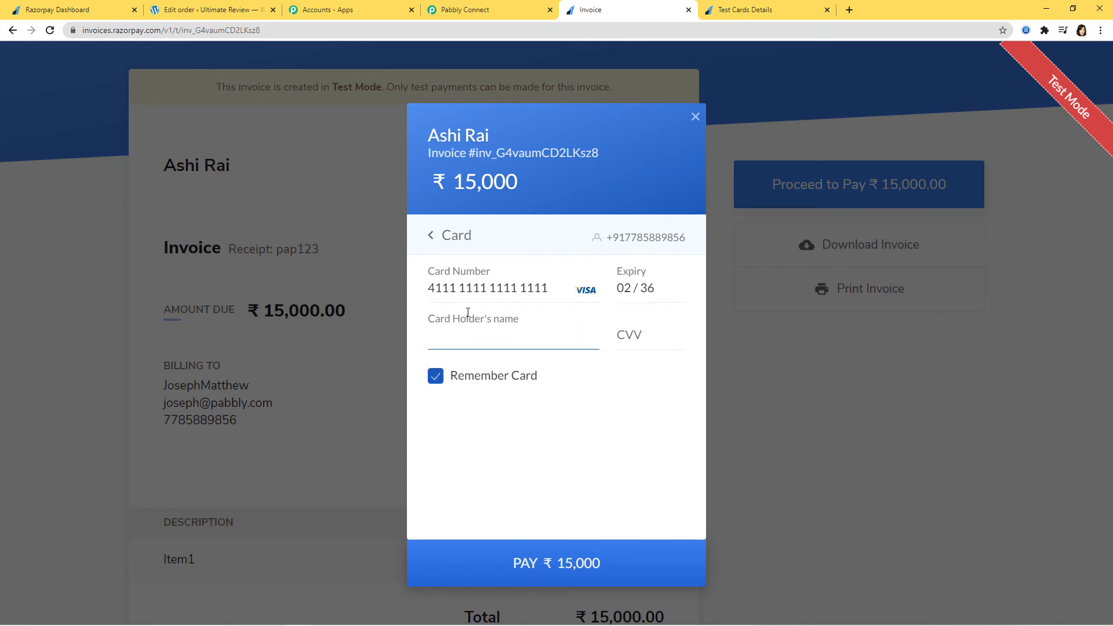
{"action": "type", "text": "abc"}
{"action": "left_click", "coordinate": [667, 329]}
{"action": "type", "text": "12"}
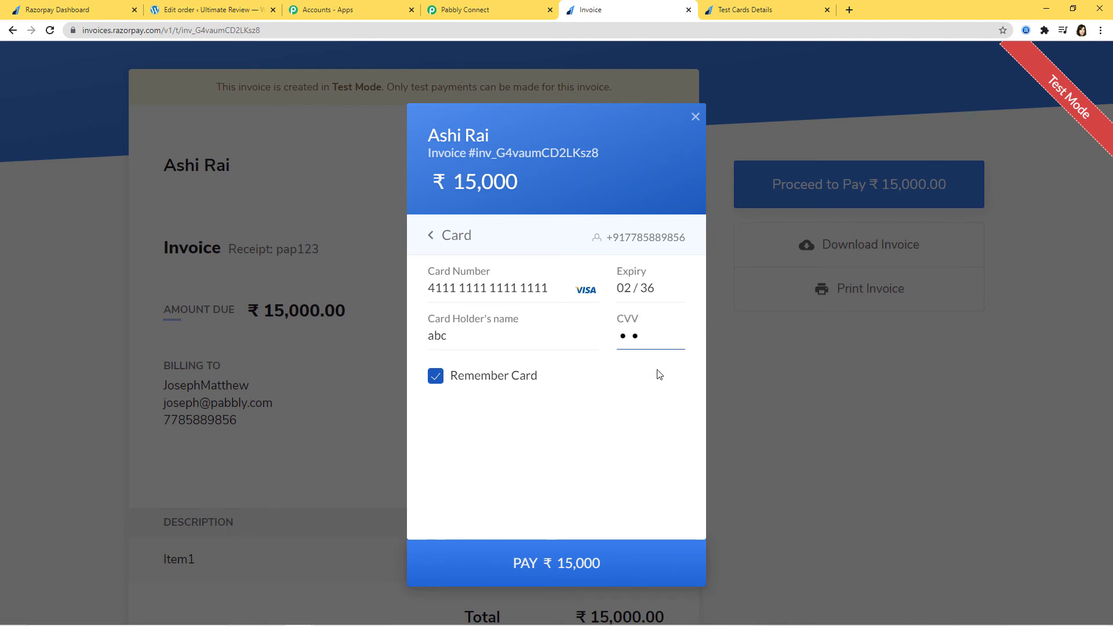
{"action": "type", "text": "3"}
{"action": "left_click", "coordinate": [592, 556]}
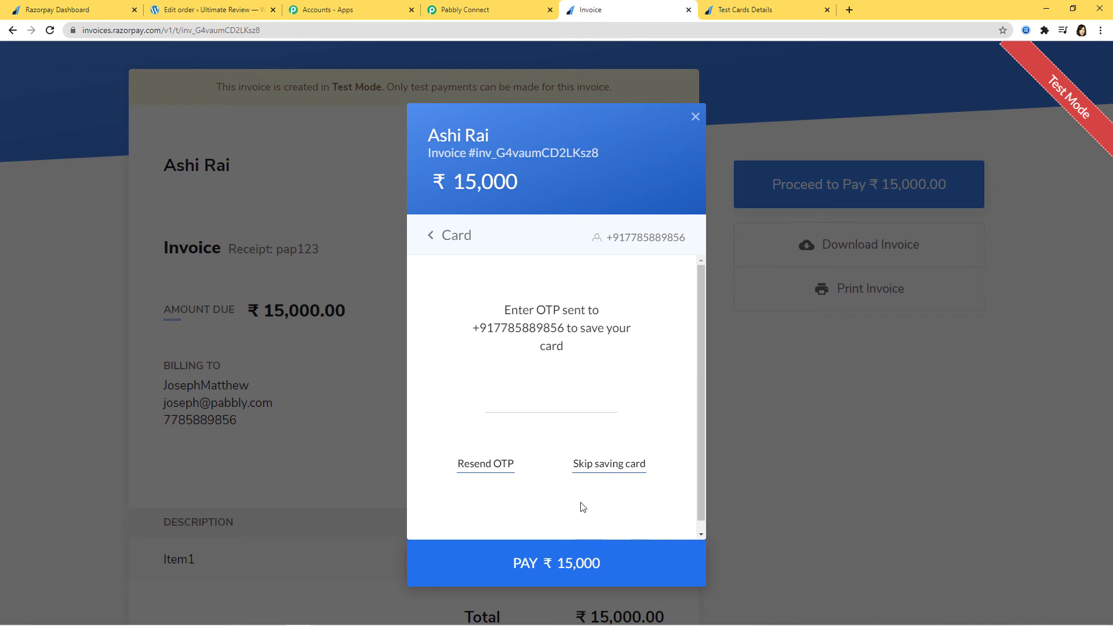
{"action": "left_click", "coordinate": [591, 465]}
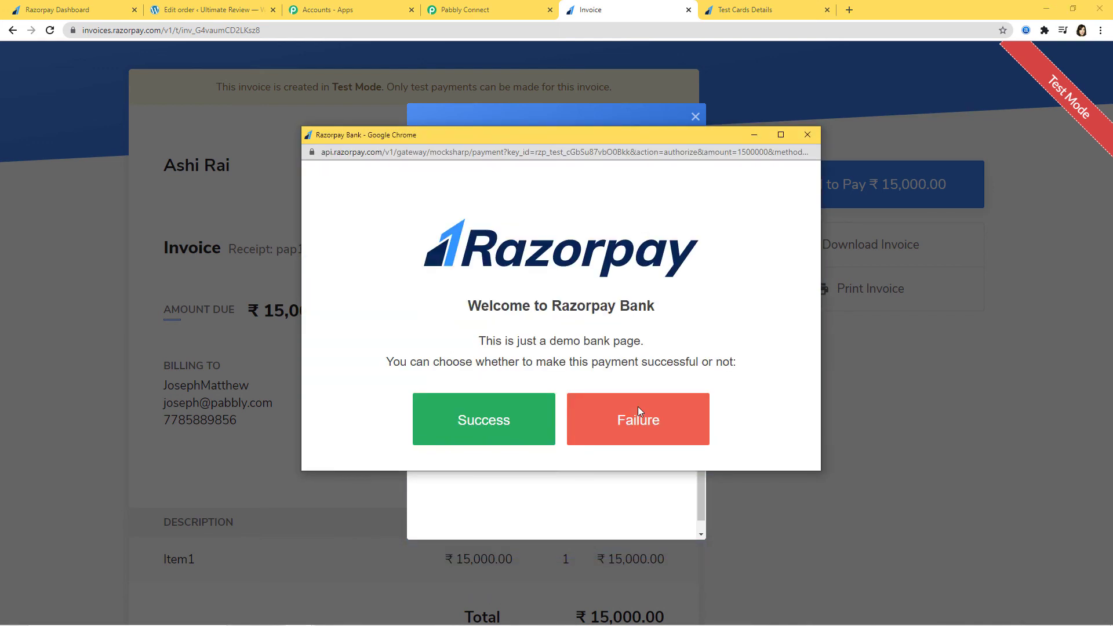
{"action": "left_click", "coordinate": [525, 430]}
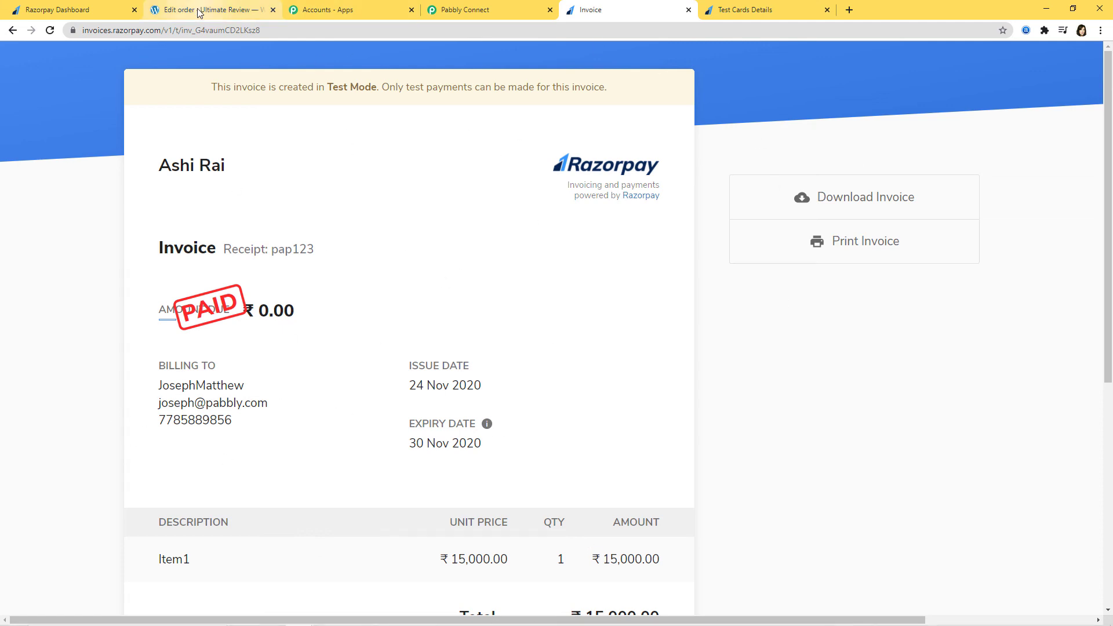
Check WooCommerce Orders for the new ₹15,000 Processing order, then return to Razorpay invoices.
{"action": "left_click", "coordinate": [234, 7]}
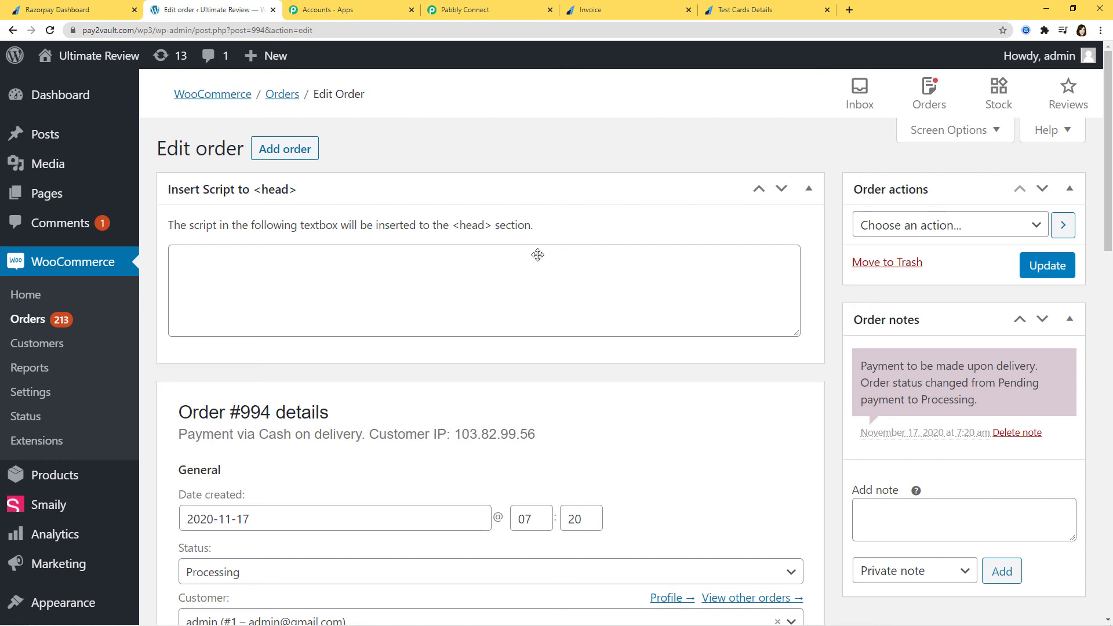
{"action": "left_click", "coordinate": [26, 318]}
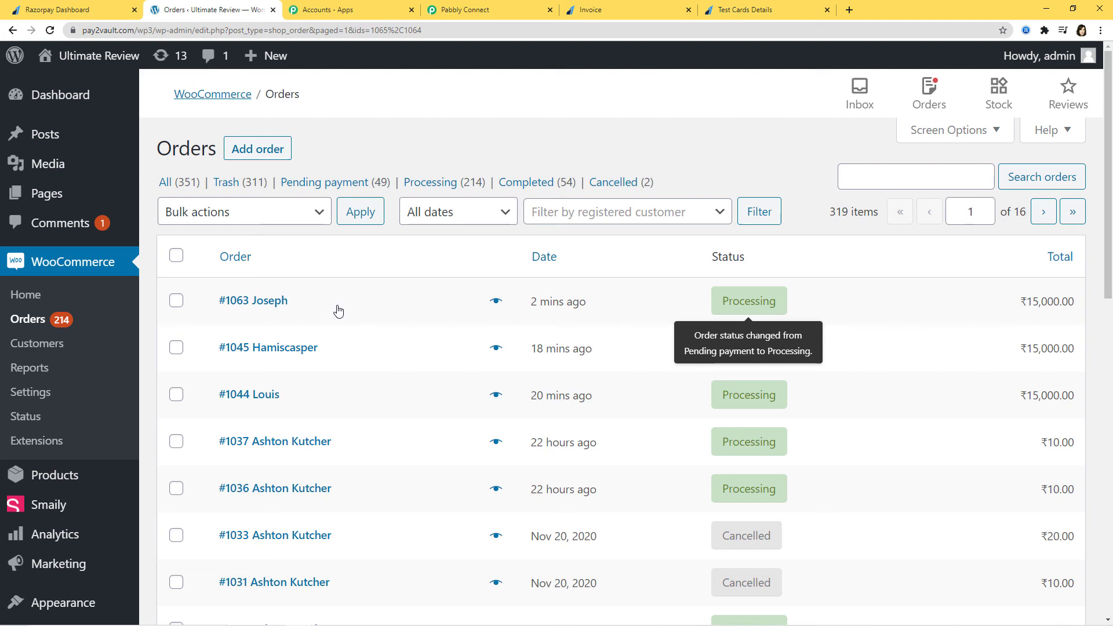
{"action": "left_click", "coordinate": [81, 9]}
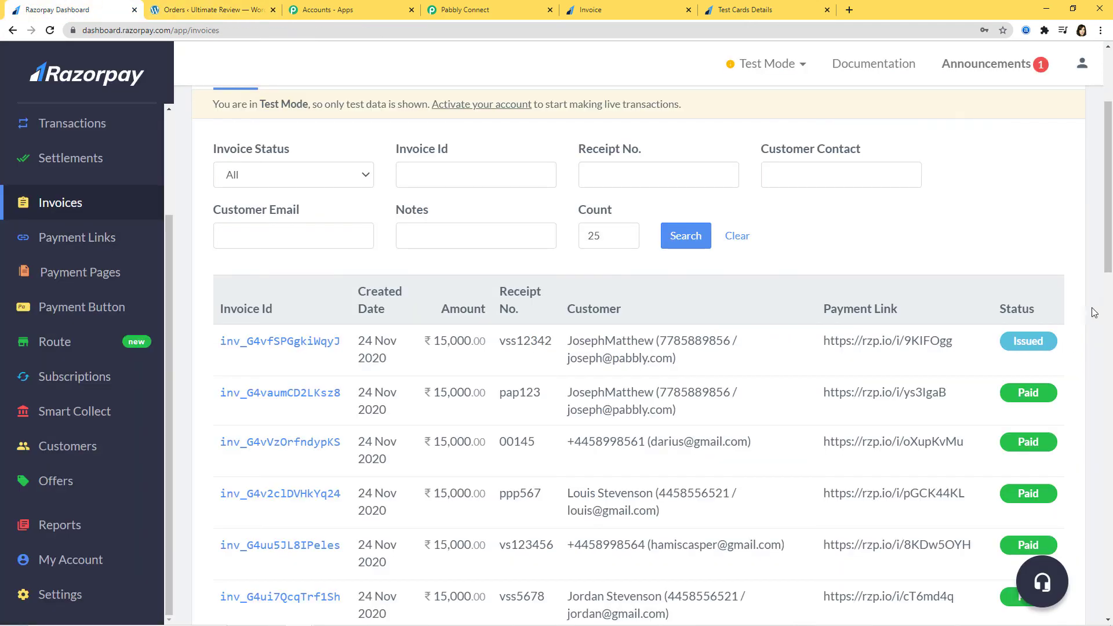
Start a new Razorpay invoice numbered 123.
{"action": "scroll", "coordinate": [909, 268], "scroll_direction": "up", "scroll_amount": 3}
{"action": "left_click", "coordinate": [993, 240]}
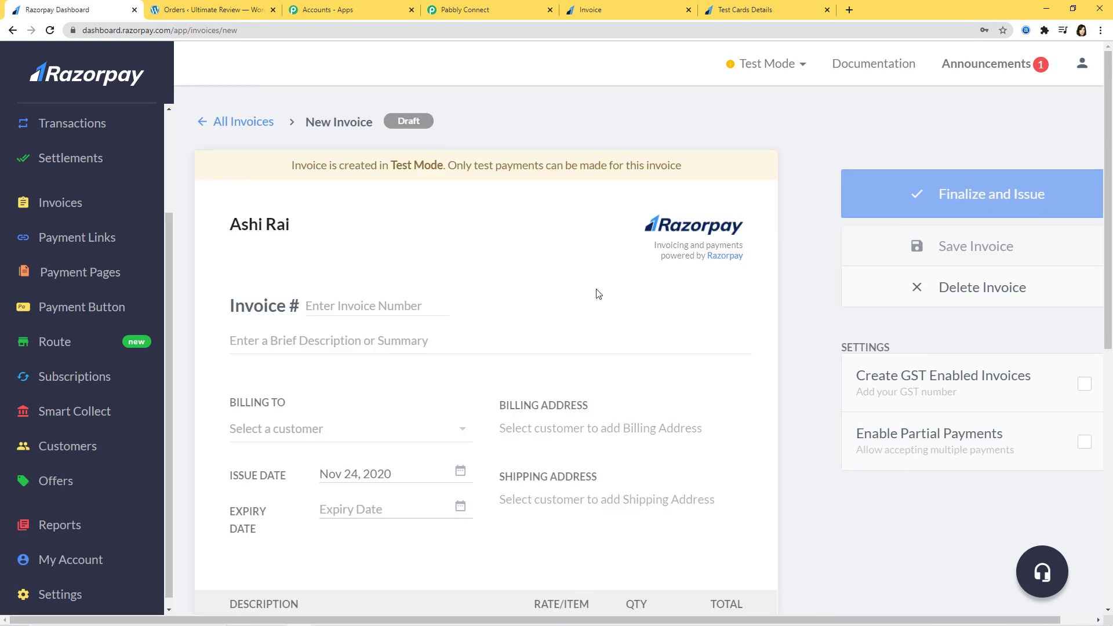
{"action": "left_click", "coordinate": [366, 299]}
{"action": "type", "text": "123"}
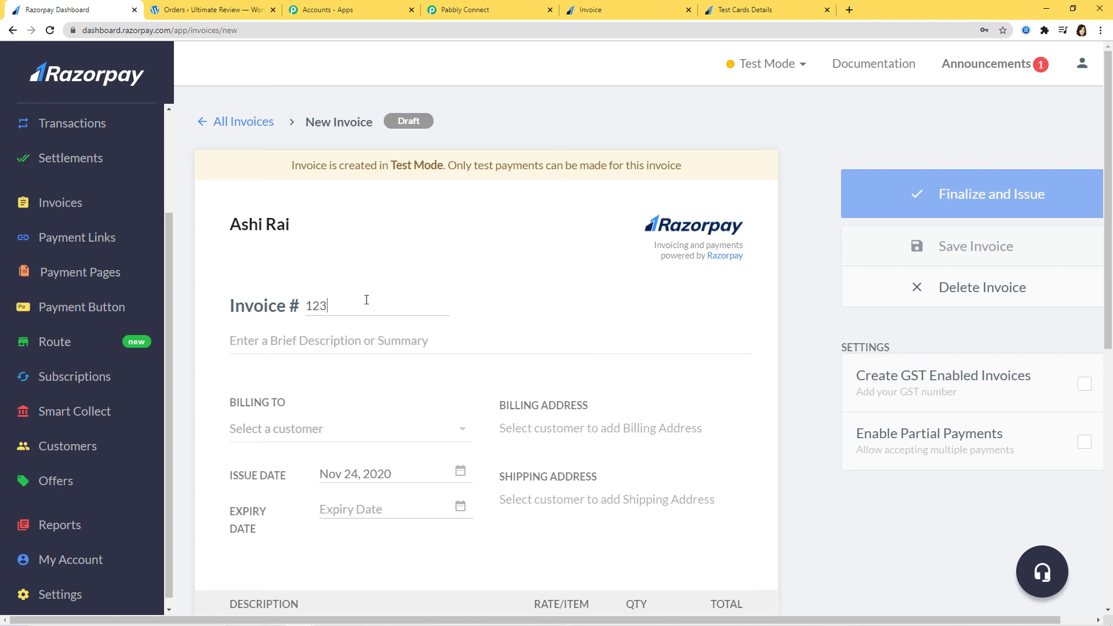
Create a new customer with name, e-mail and contact number and bill the invoice to them.
{"action": "left_click", "coordinate": [458, 430]}
{"action": "left_click", "coordinate": [314, 402]}
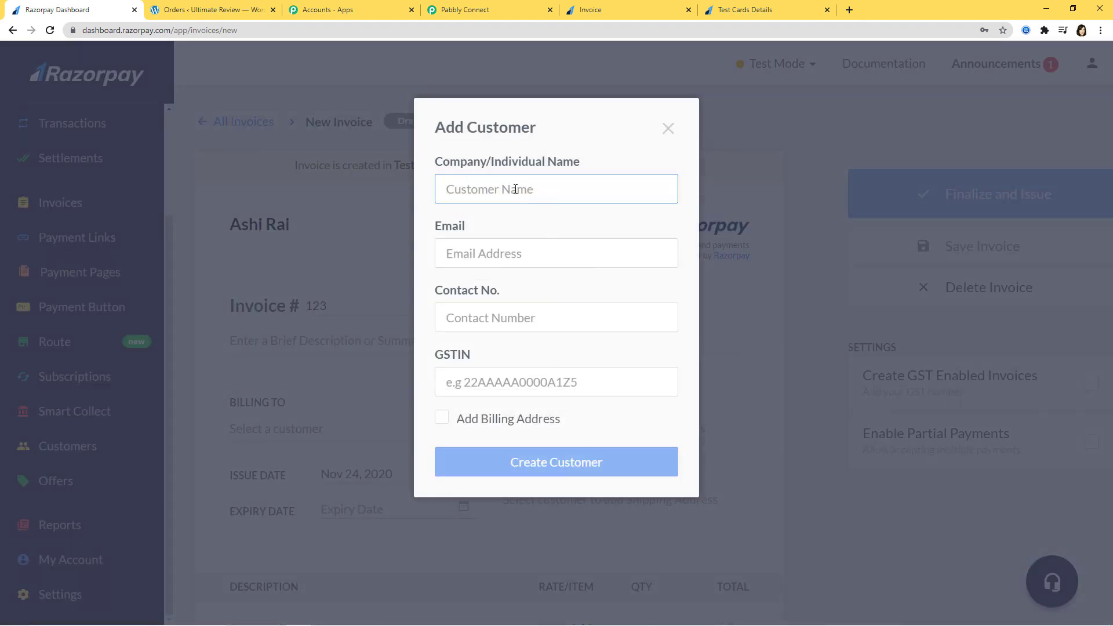
{"action": "type", "text": "Sophia"}
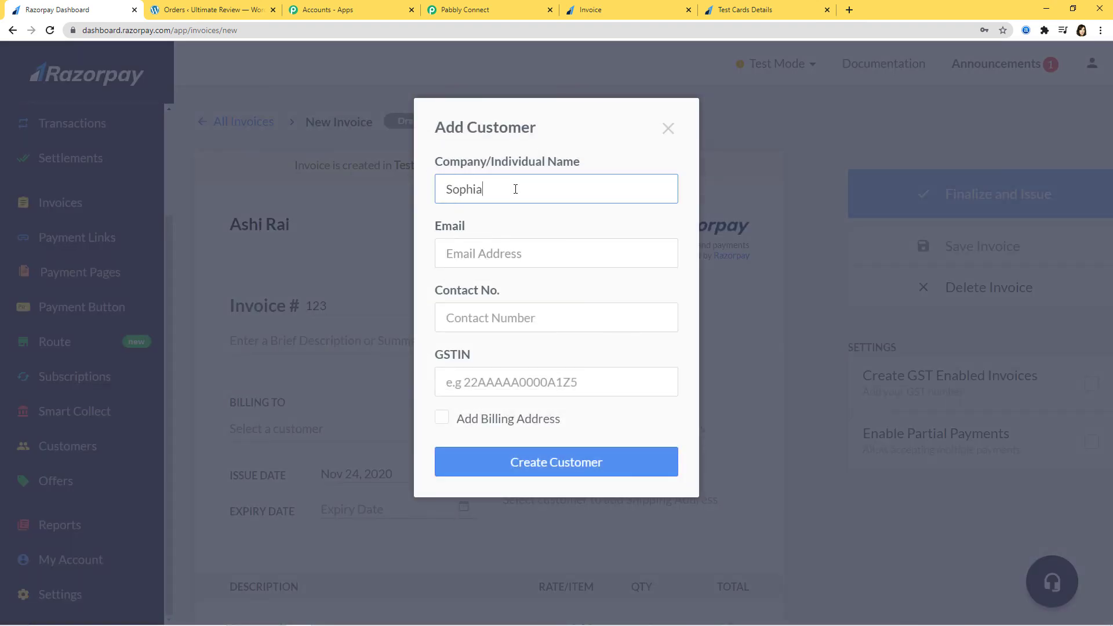
{"action": "left_click", "coordinate": [541, 257]}
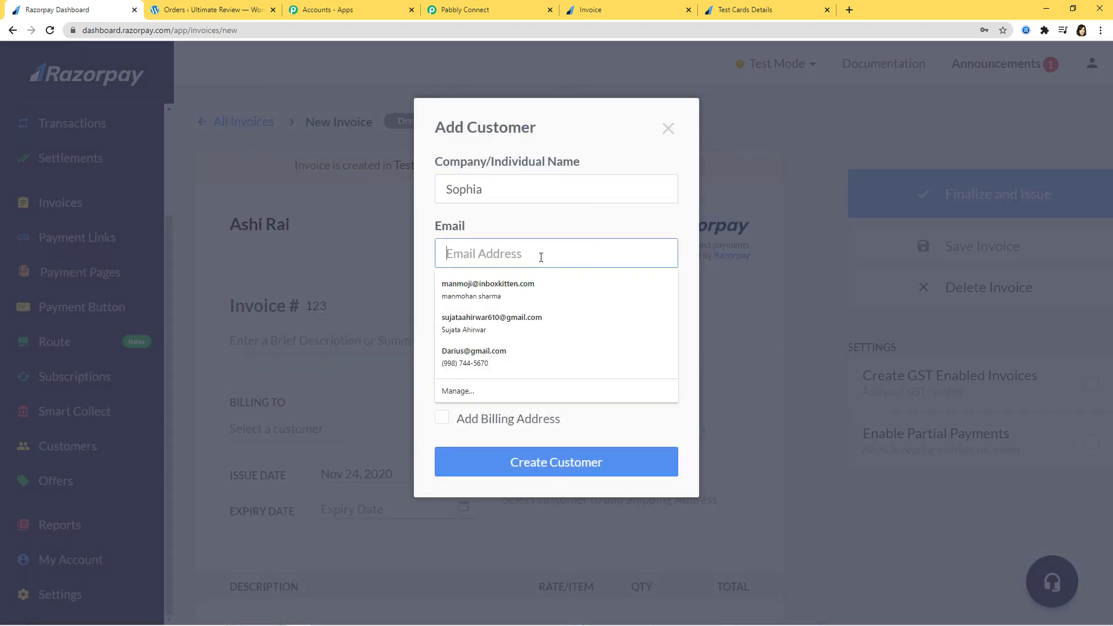
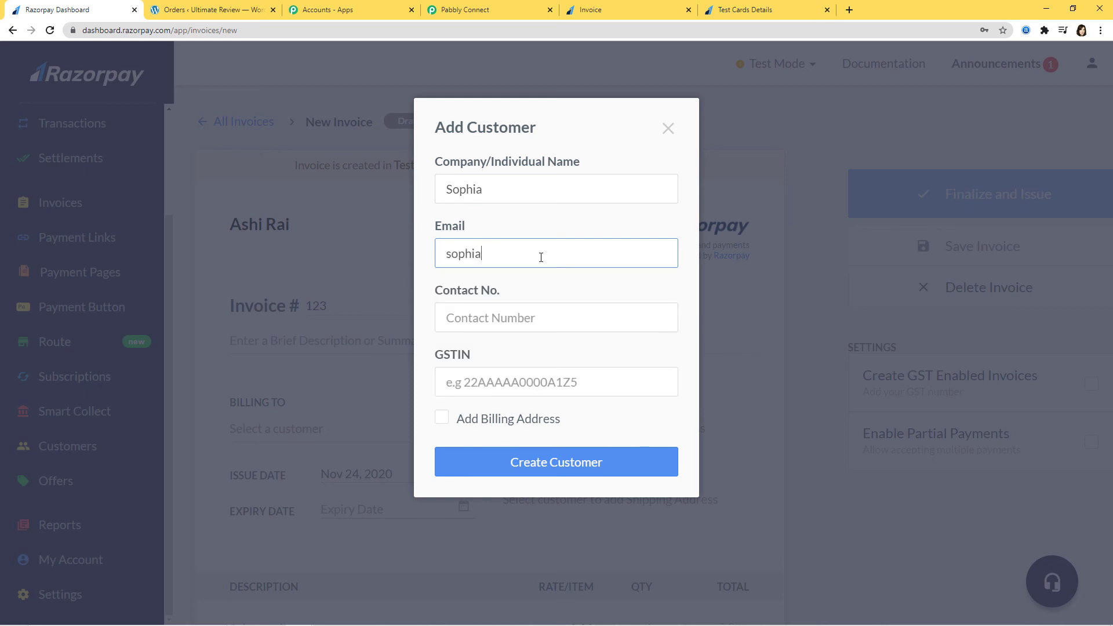
{"action": "left_click", "coordinate": [520, 319]}
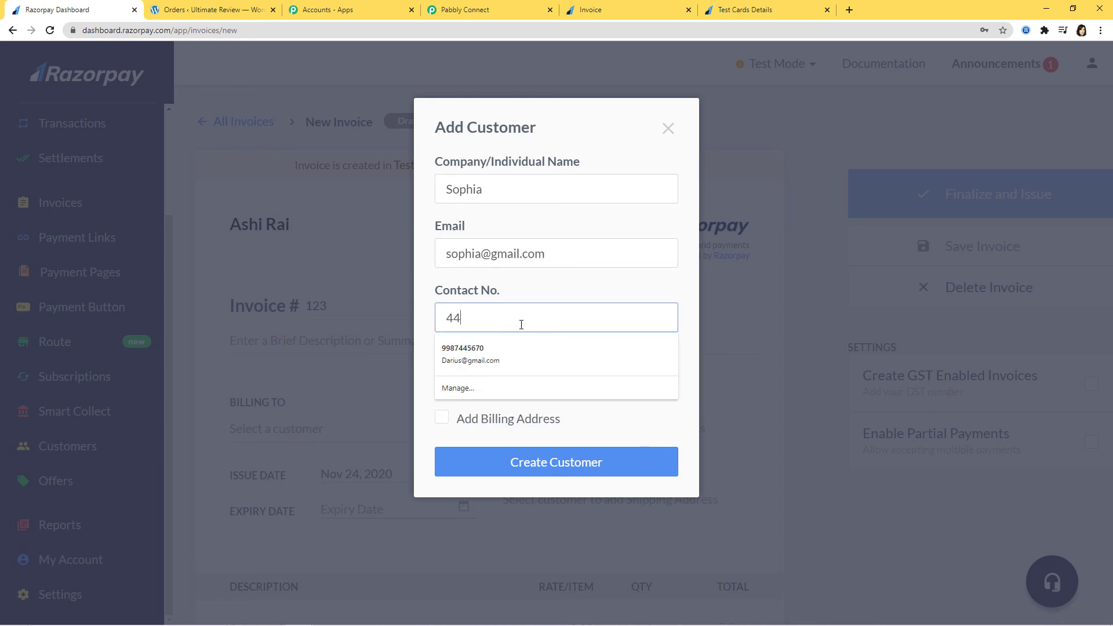
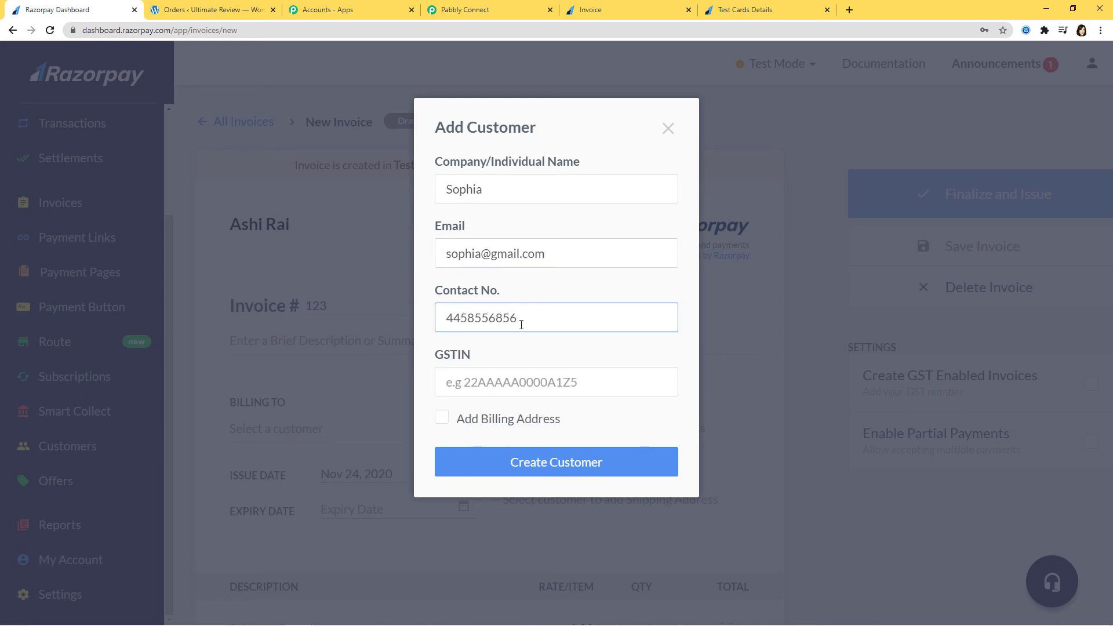
{"action": "left_click", "coordinate": [603, 463]}
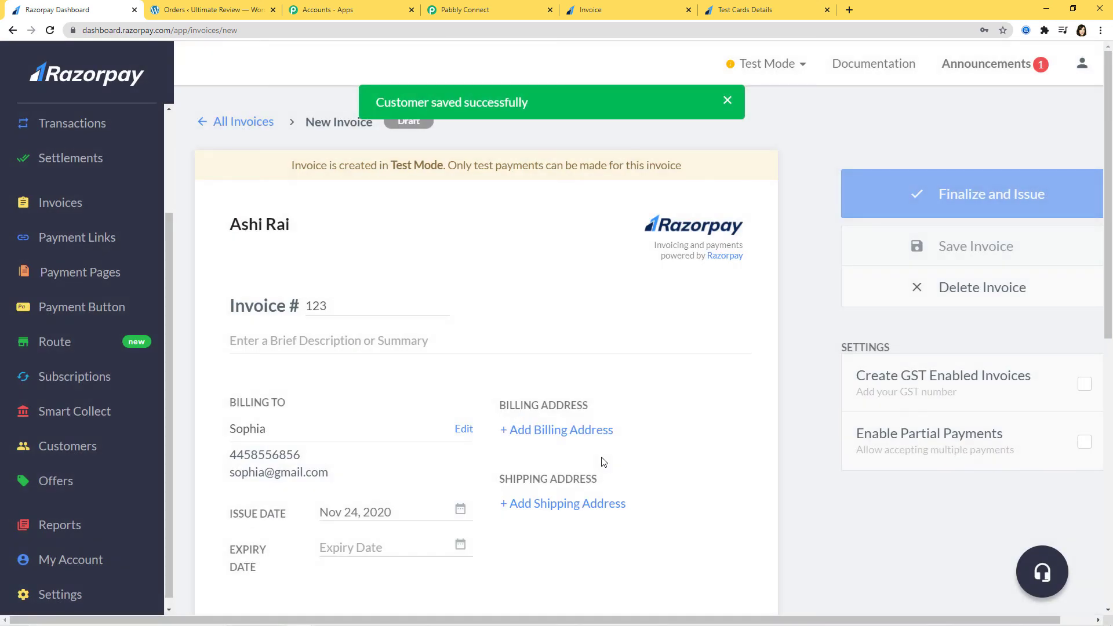
Add Item1 as the line item with a rate of 15000.
{"action": "scroll", "coordinate": [598, 458], "scroll_direction": "down", "scroll_amount": 5}
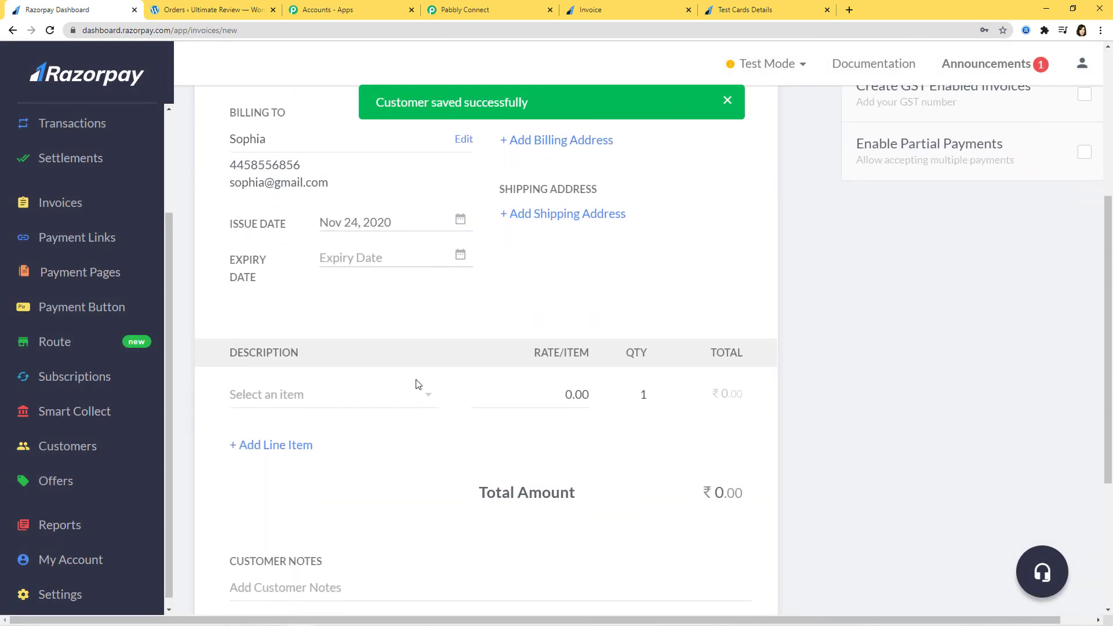
{"action": "left_click", "coordinate": [428, 400]}
{"action": "left_click", "coordinate": [341, 424]}
{"action": "left_click", "coordinate": [568, 451]}
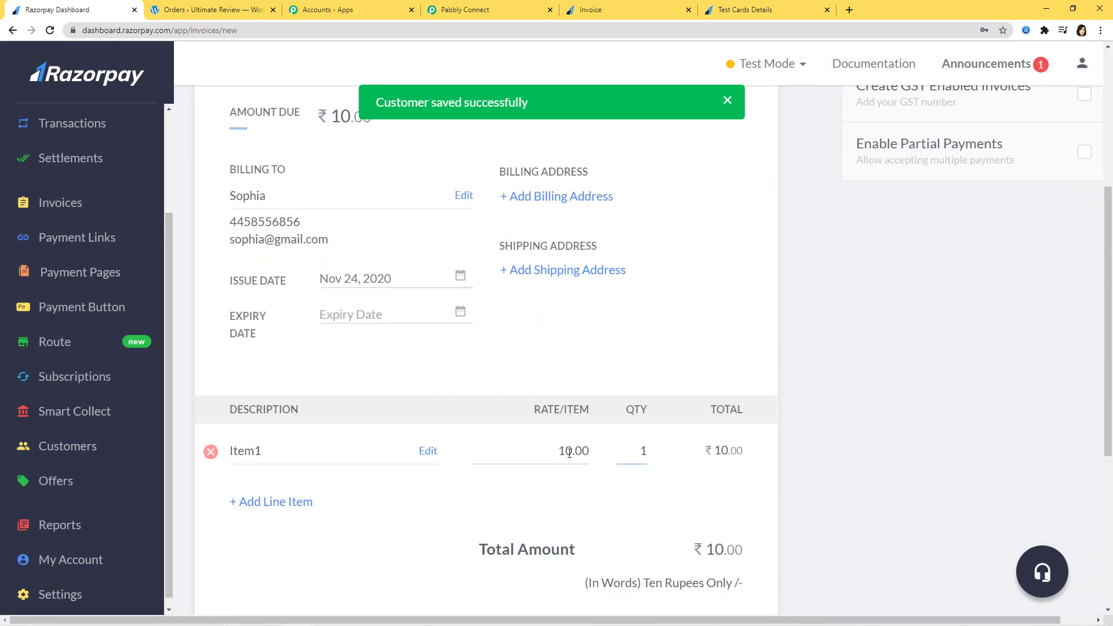
{"action": "key", "text": "Delete"}
{"action": "type", "text": "500"}
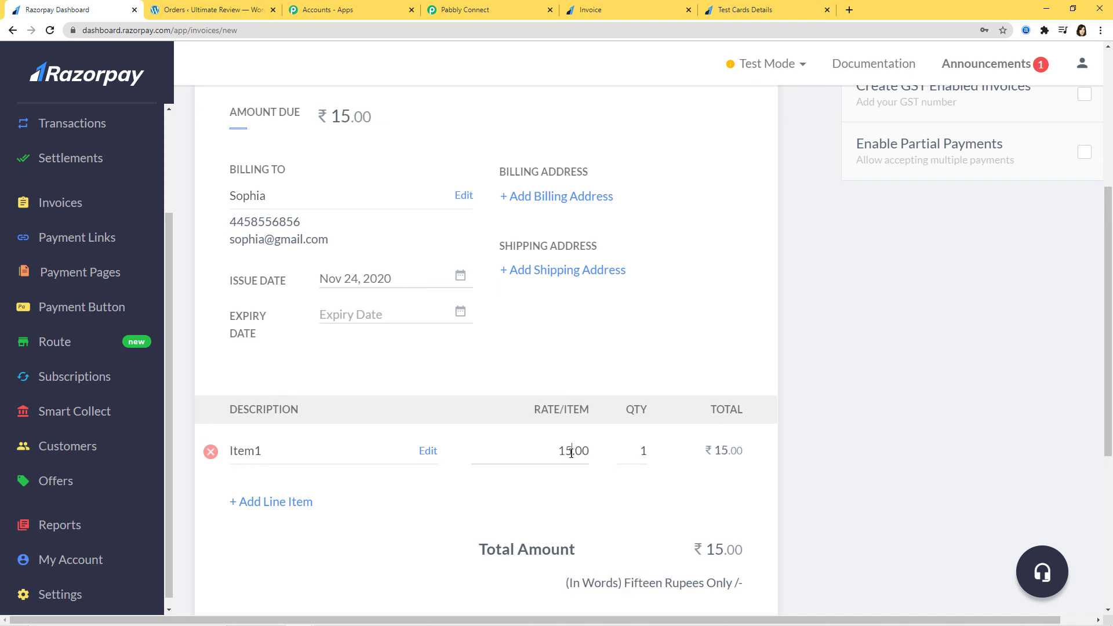
{"action": "type", "text": "0"}
Finalize and issue the invoice, then copy its payment link.
{"action": "scroll", "coordinate": [601, 307], "scroll_direction": "down", "scroll_amount": 5}
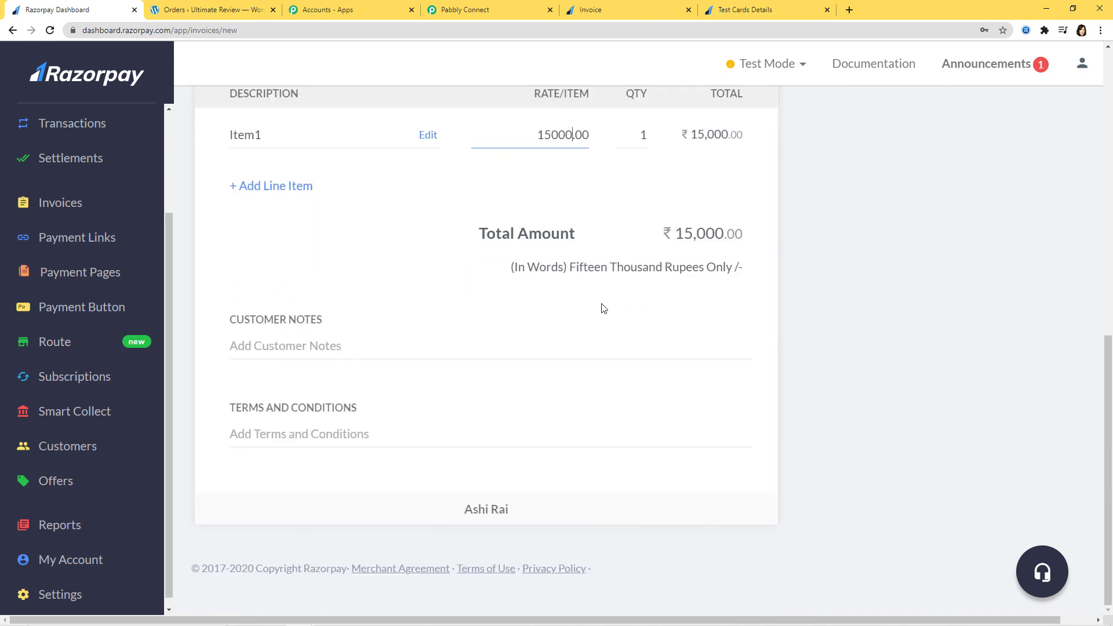
{"action": "scroll", "coordinate": [603, 307], "scroll_direction": "up", "scroll_amount": 5}
{"action": "scroll", "coordinate": [603, 307], "scroll_direction": "up", "scroll_amount": 5}
{"action": "left_click", "coordinate": [1029, 197]}
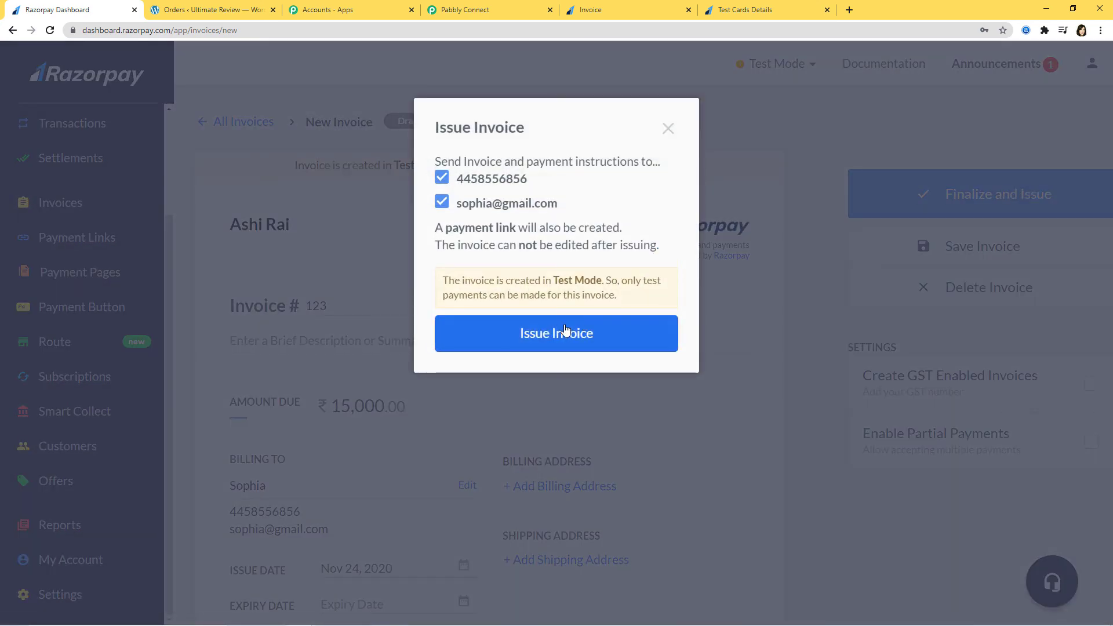
{"action": "left_click", "coordinate": [565, 332]}
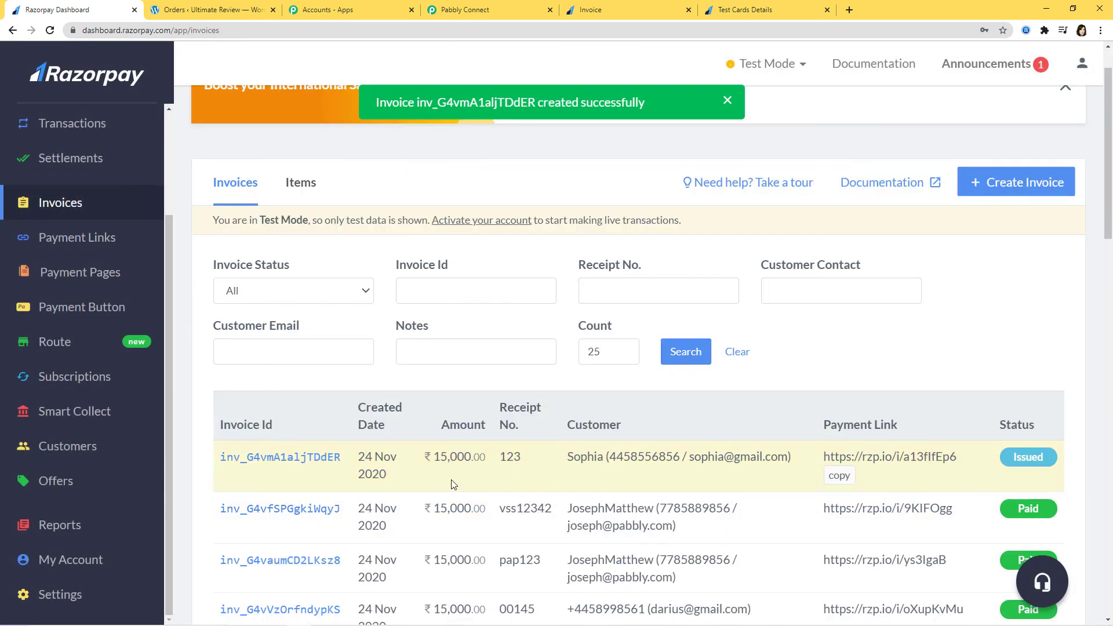
{"action": "left_click", "coordinate": [842, 484]}
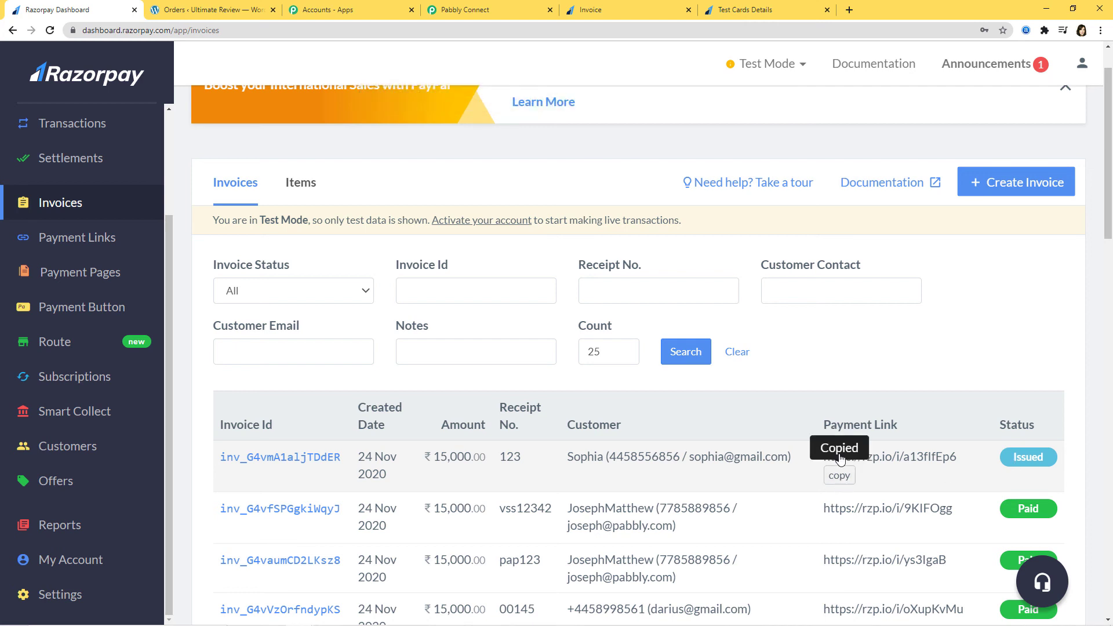
Open the copied payment link and choose card payment for the ₹15,000 invoice.
{"action": "left_click", "coordinate": [651, 13]}
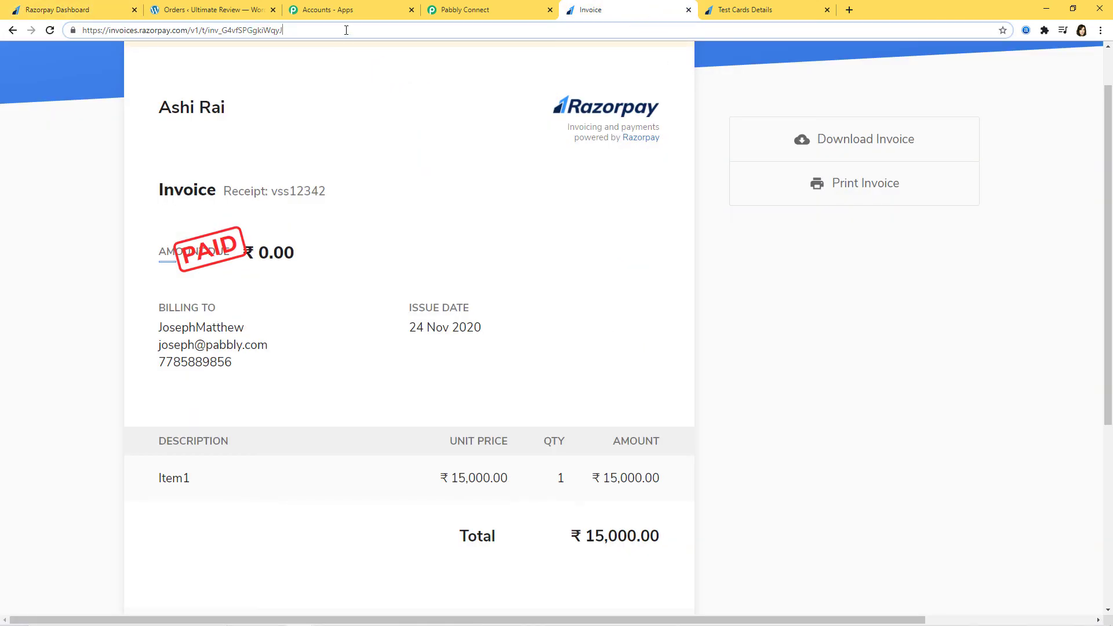
{"action": "key", "text": "ctrl+a"}
{"action": "key", "text": "ctrl+v"}
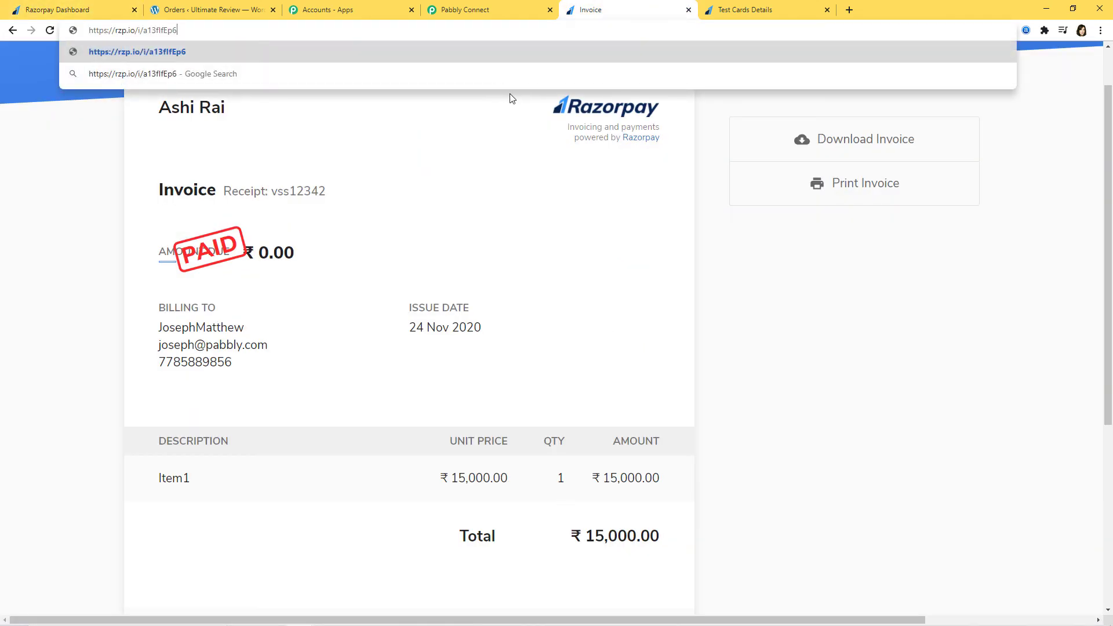
{"action": "key", "text": "Return"}
{"action": "left_click", "coordinate": [837, 202]}
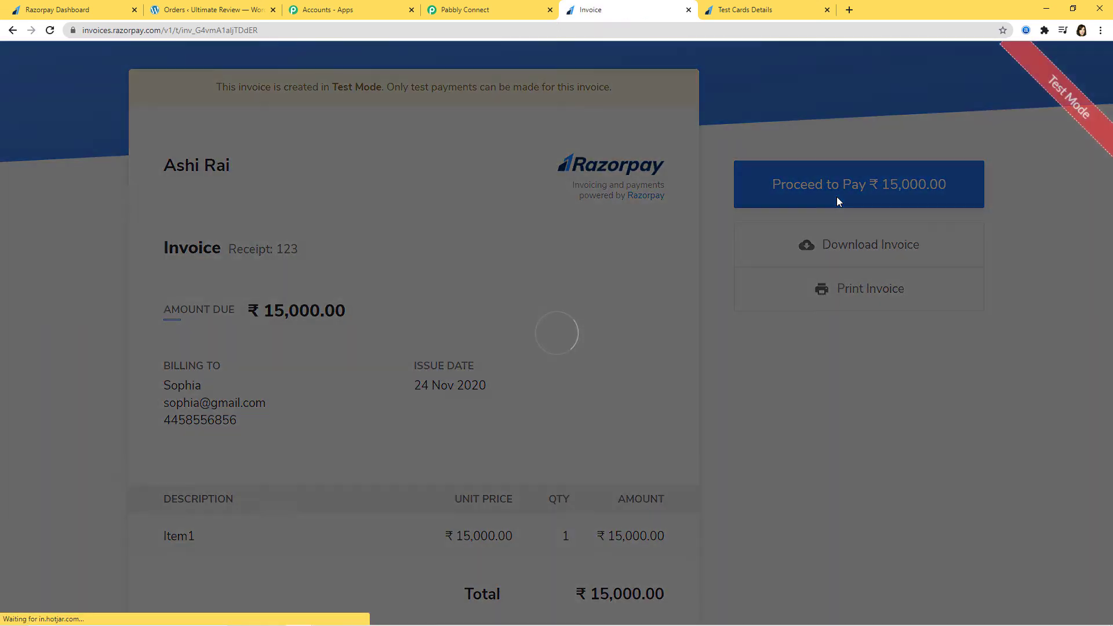
{"action": "left_click", "coordinate": [525, 526]}
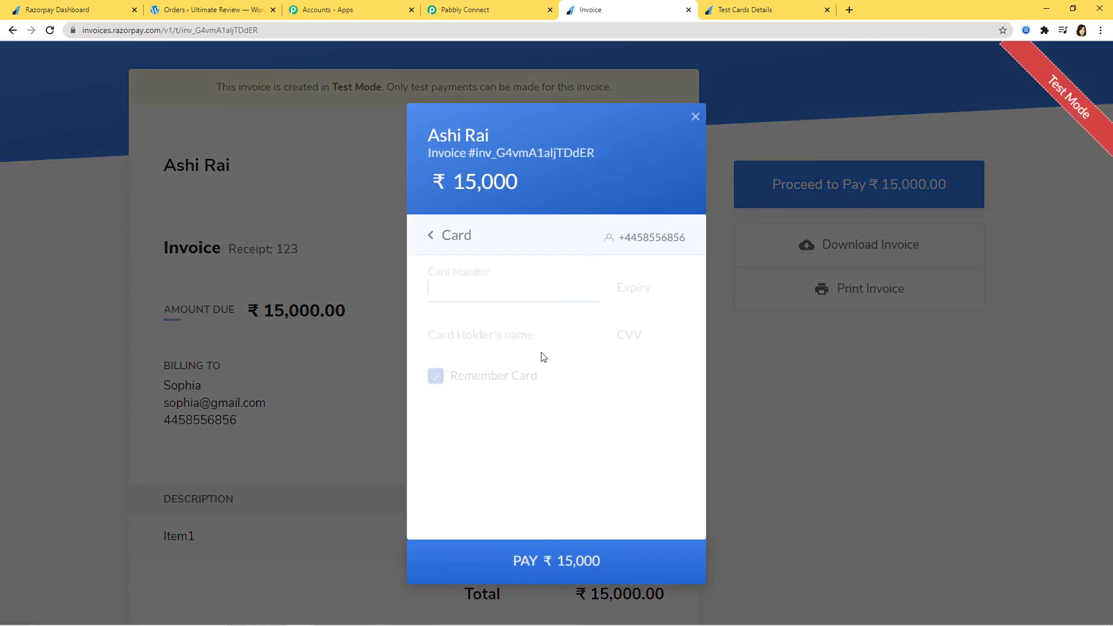
Pay with the Visa test card, skip saving it, approve at the demo bank, then view store orders.
{"action": "left_click", "coordinate": [735, 11]}
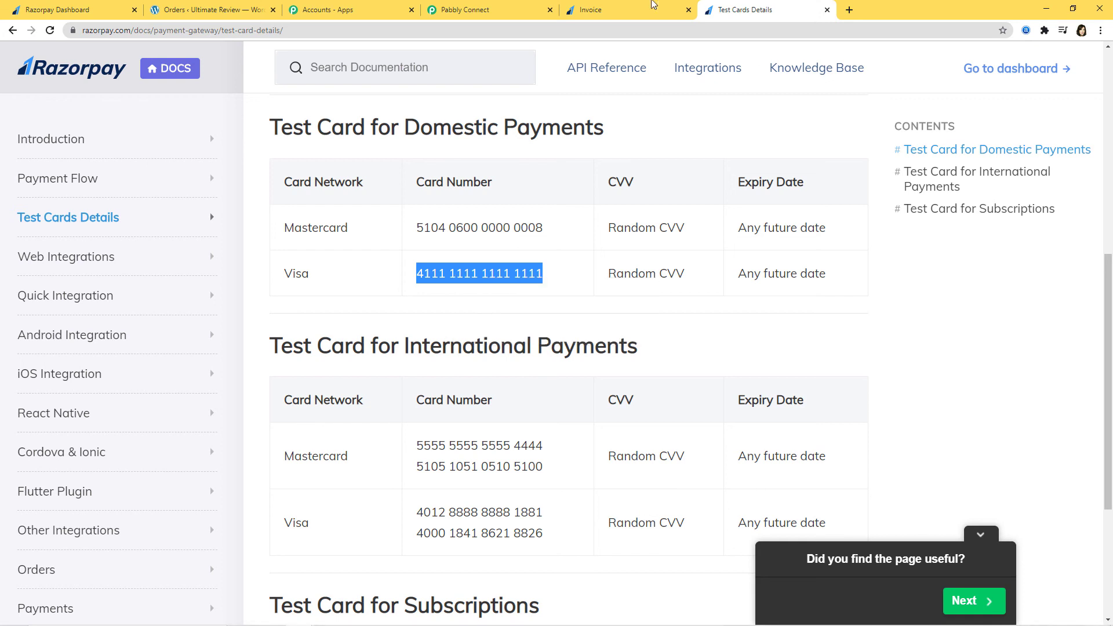
{"action": "left_click", "coordinate": [626, 10]}
{"action": "key", "text": "ctrl+v"}
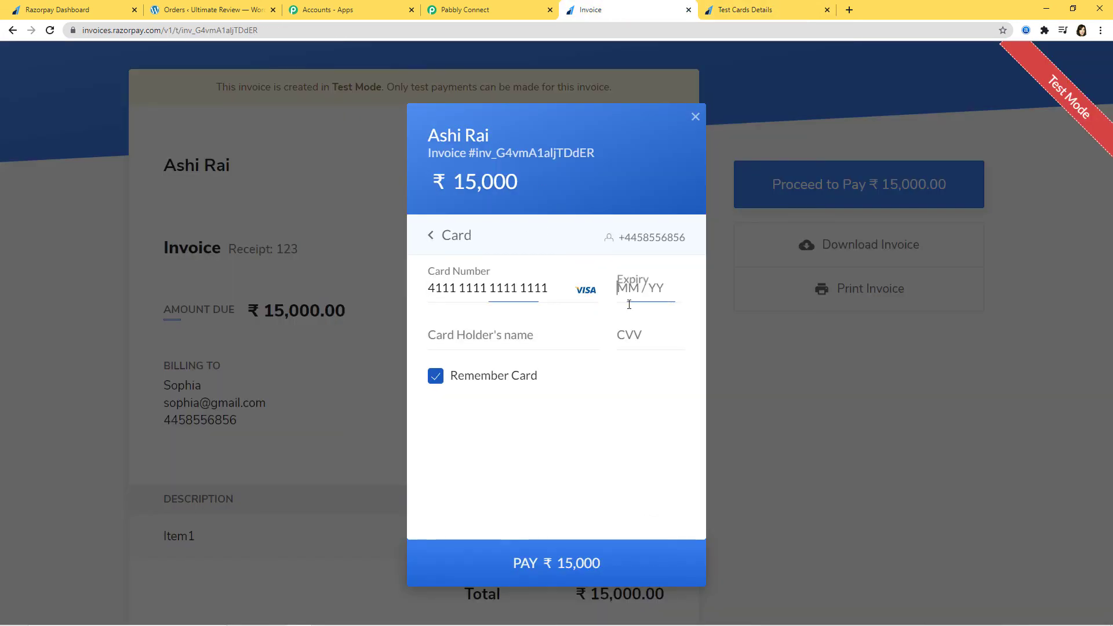
{"action": "type", "text": "0235"}
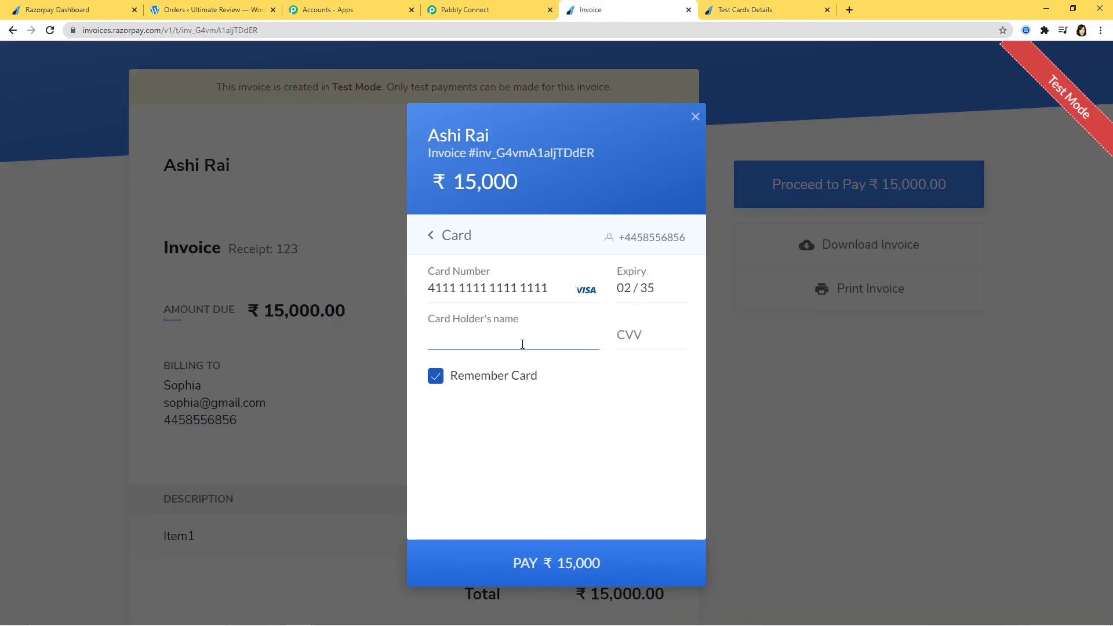
{"action": "type", "text": "abc"}
{"action": "left_click", "coordinate": [638, 339]}
{"action": "type", "text": "123"}
{"action": "left_click", "coordinate": [533, 562]}
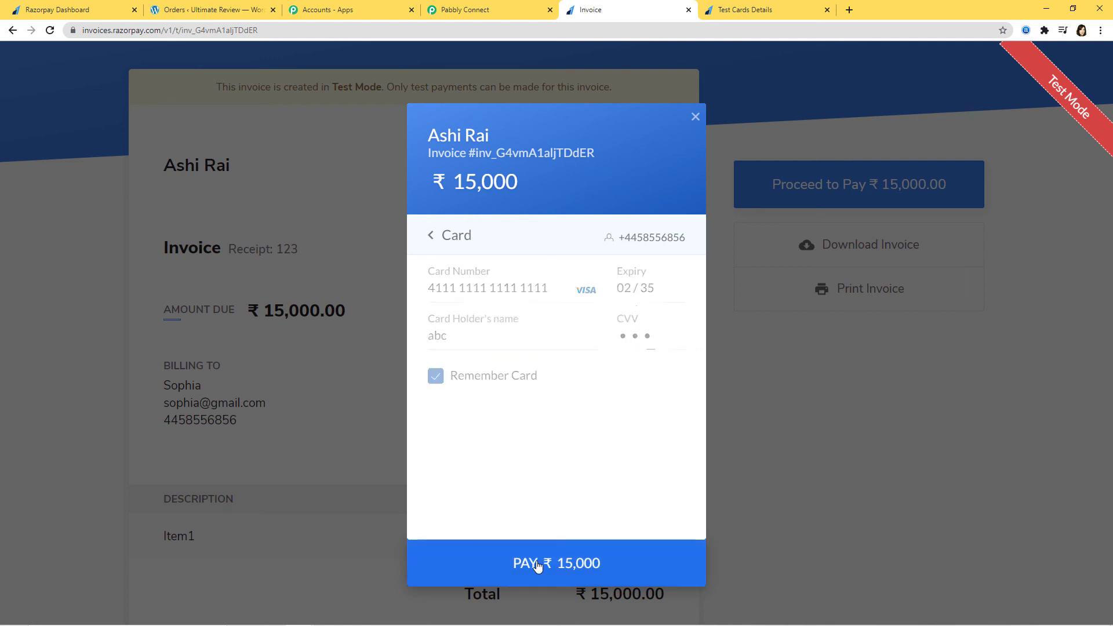
{"action": "left_click", "coordinate": [602, 446]}
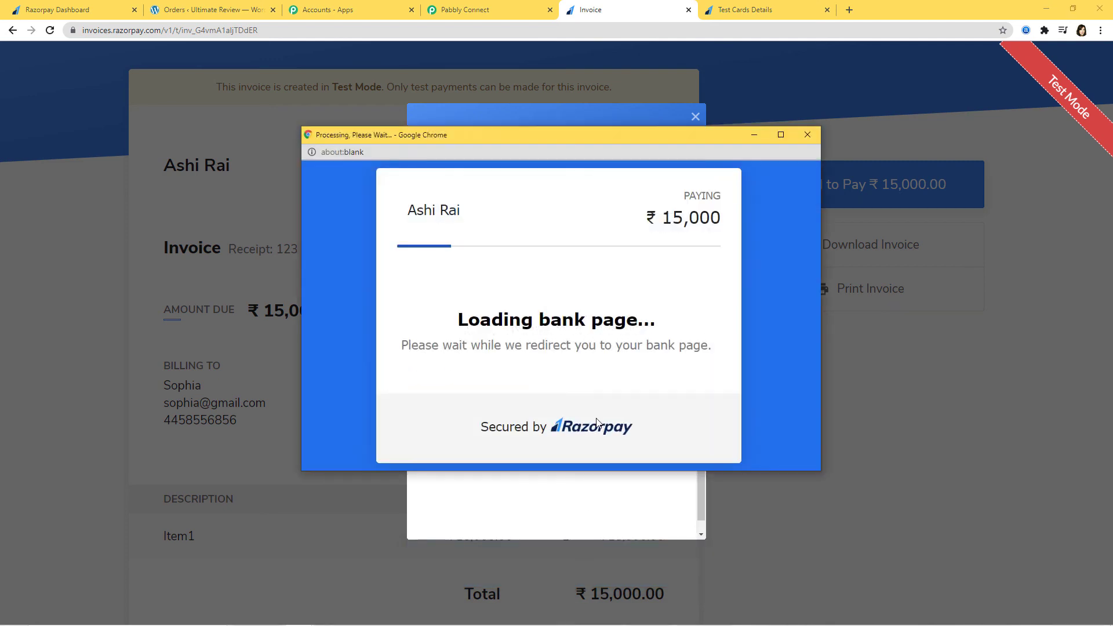
{"action": "left_click", "coordinate": [504, 428]}
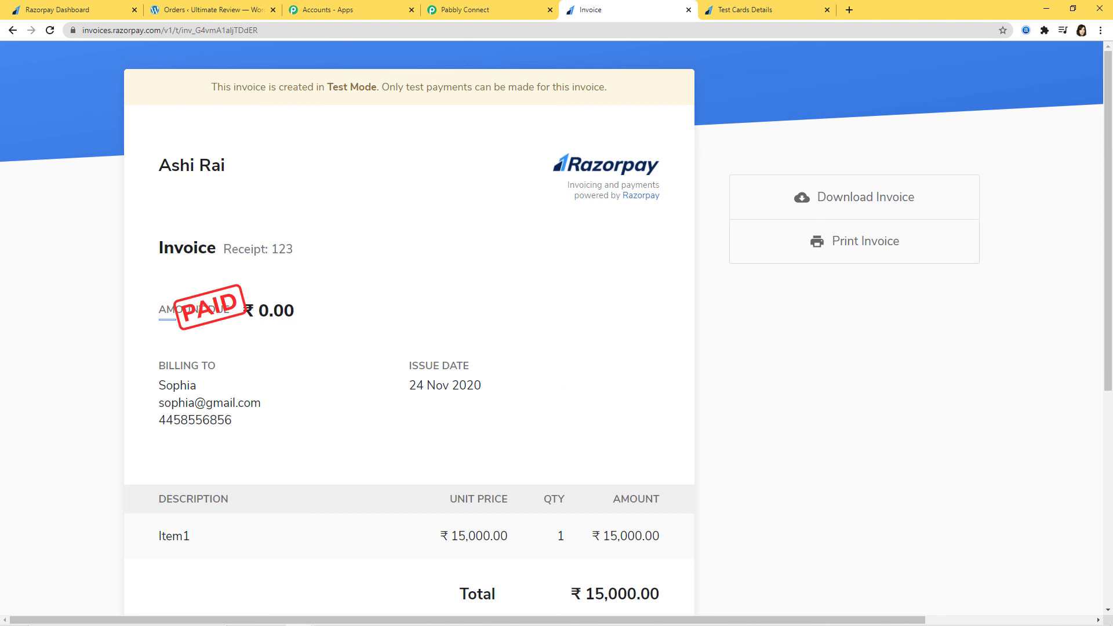
{"action": "left_click", "coordinate": [208, 9]}
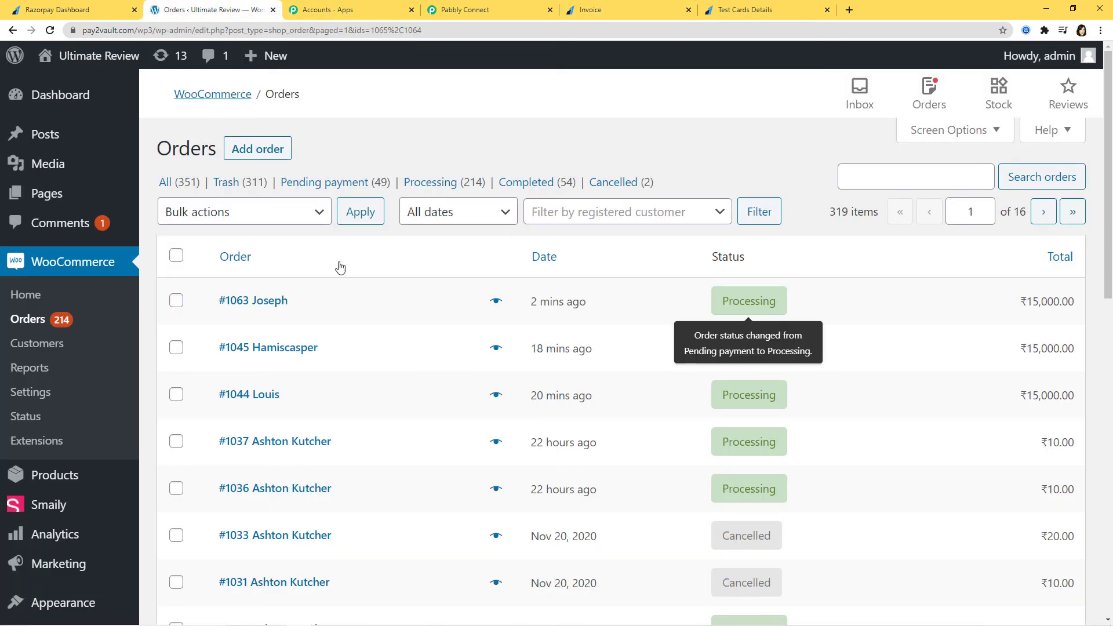
Reload Orders to see new Processing order #1071, then start another Razorpay invoice.
{"action": "left_click", "coordinate": [50, 31]}
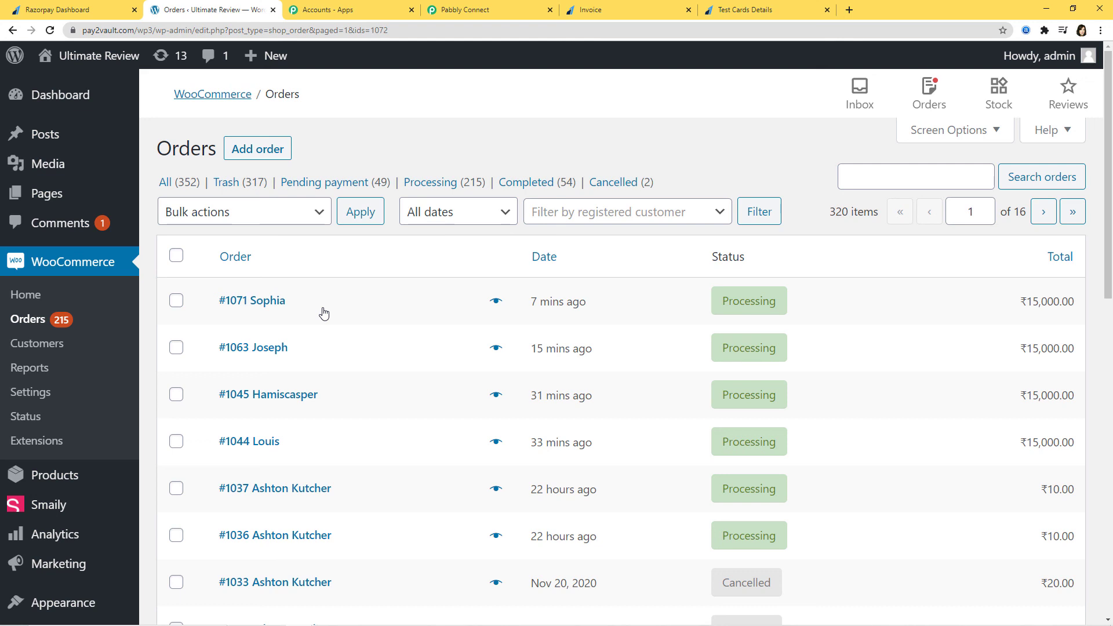
{"action": "left_click", "coordinate": [82, 10]}
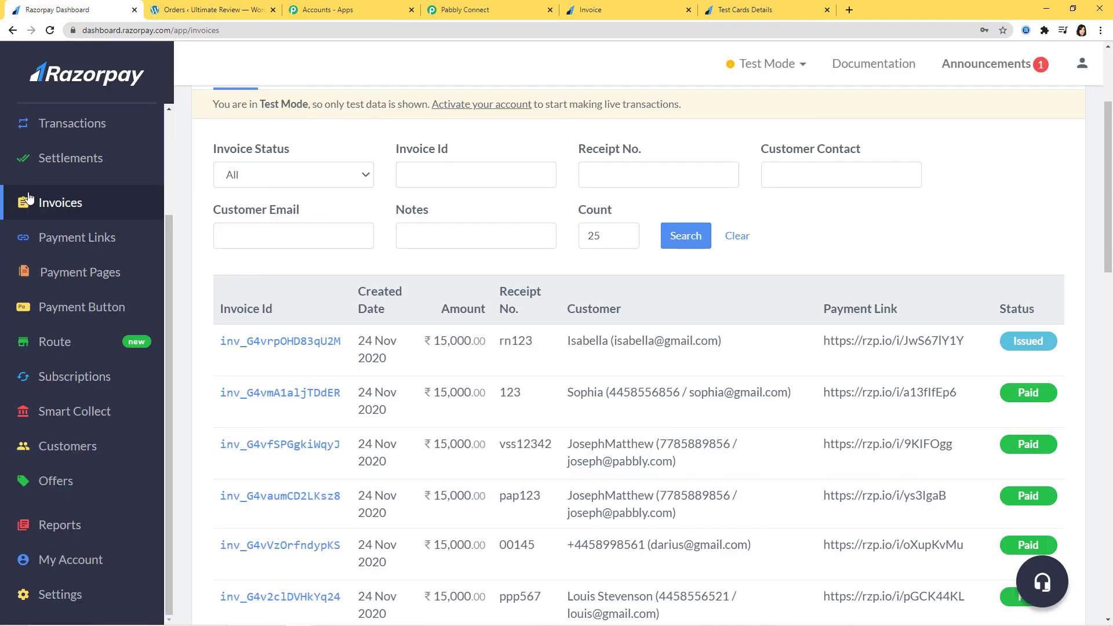
{"action": "scroll", "coordinate": [740, 311], "scroll_direction": "up", "scroll_amount": 3}
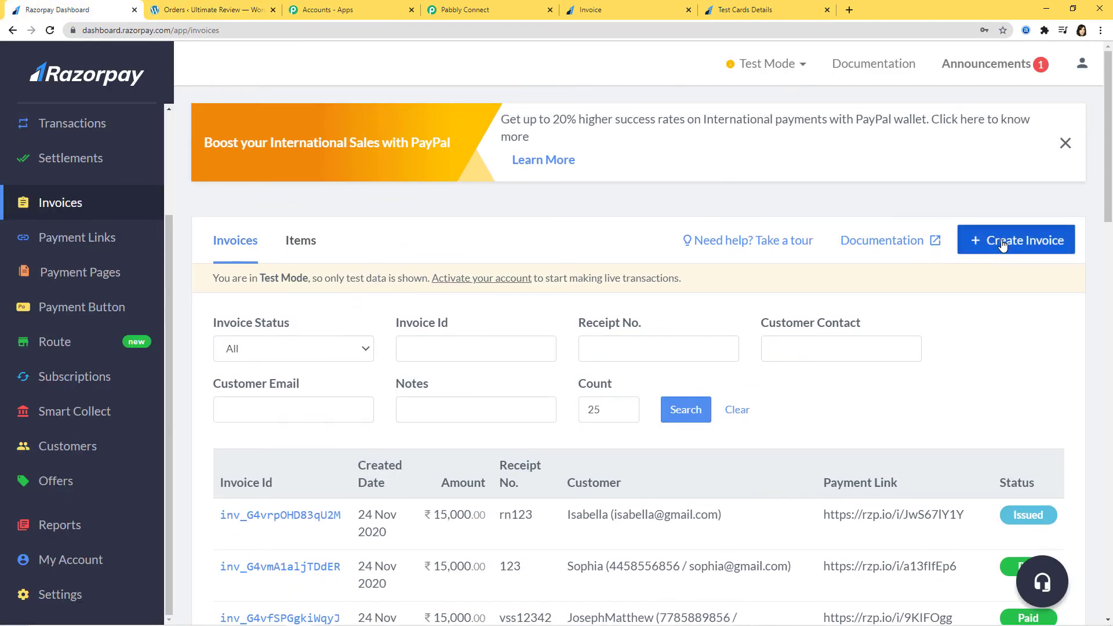
{"action": "left_click", "coordinate": [1002, 245]}
Enter receipt number 123890, bill an existing customer, and set the expiry to Nov 30, 2020.
{"action": "left_click", "coordinate": [392, 301]}
{"action": "type", "text": "123"}
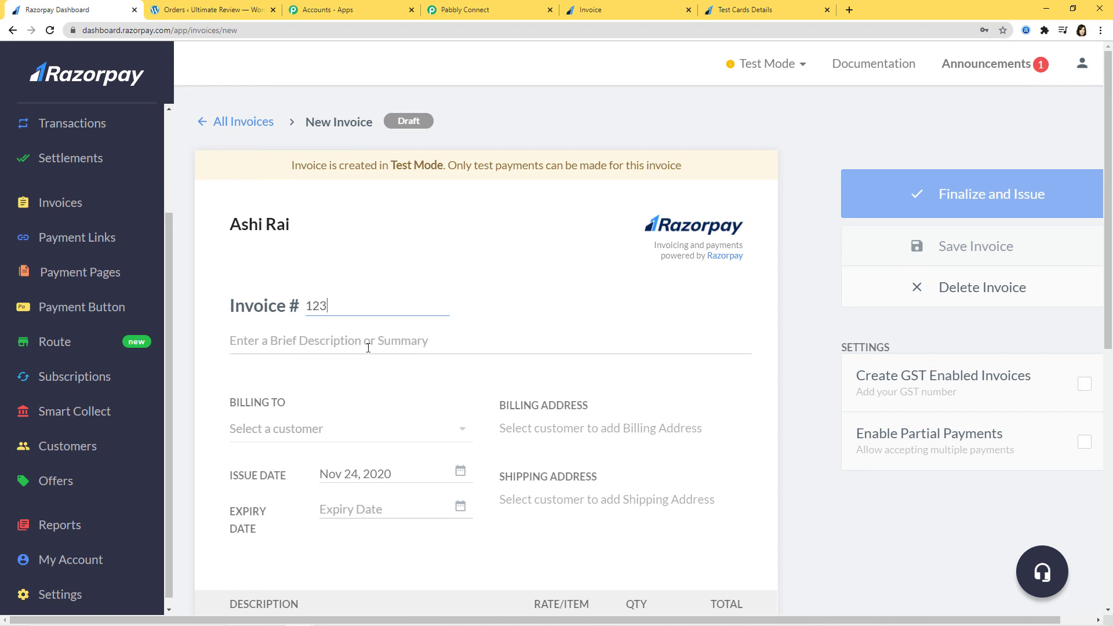
{"action": "left_click", "coordinate": [368, 345]}
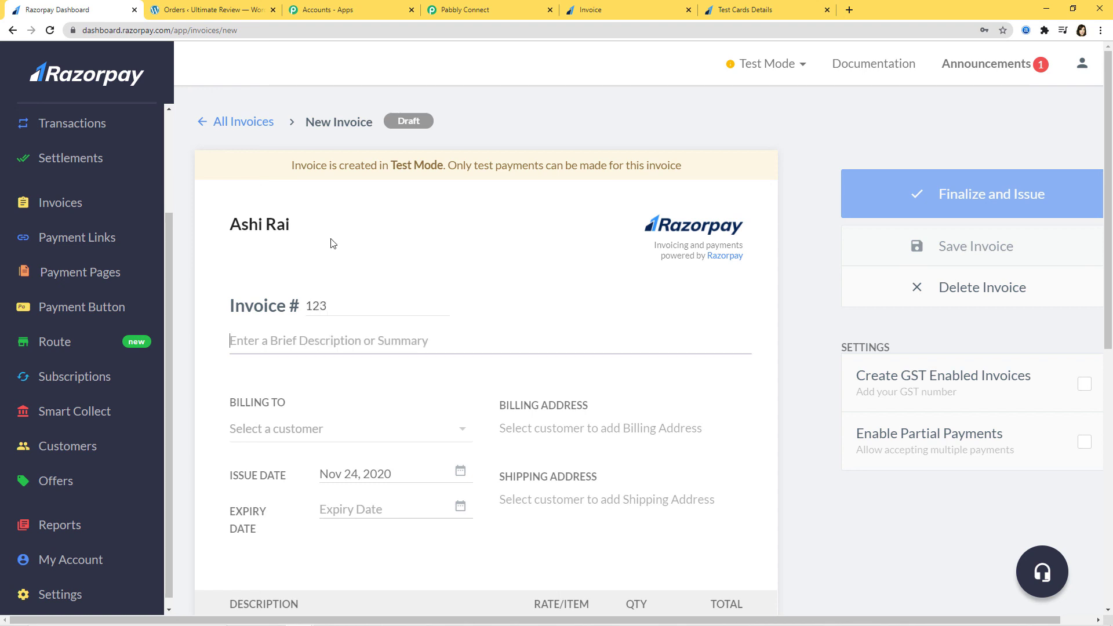
{"action": "scroll", "coordinate": [464, 316], "scroll_direction": "down", "scroll_amount": 2}
{"action": "left_click", "coordinate": [439, 314]}
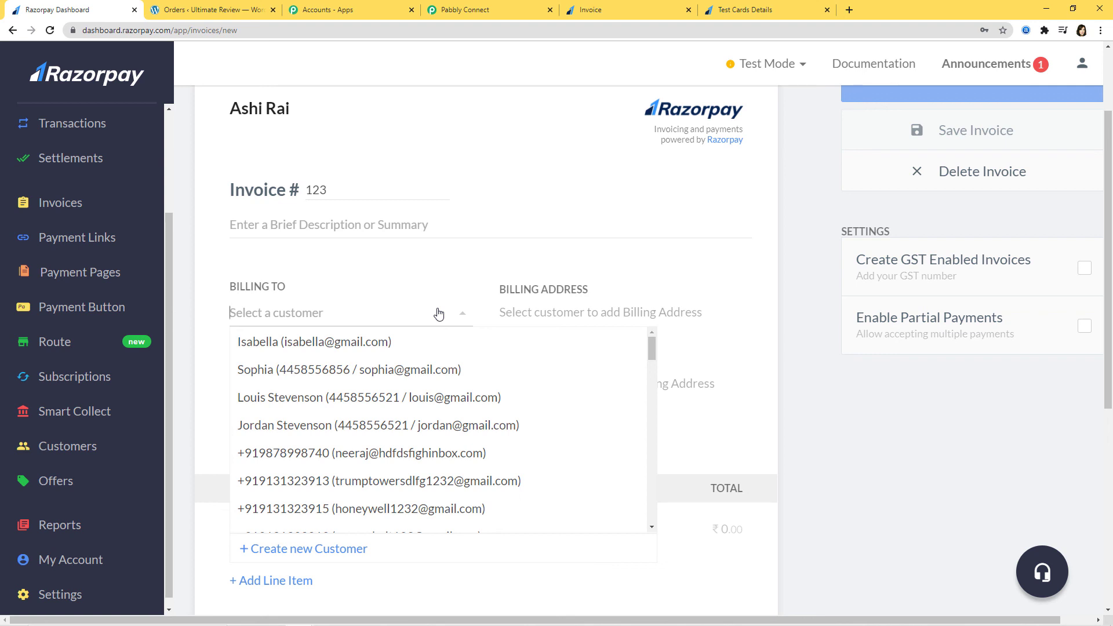
{"action": "left_click", "coordinate": [442, 398]}
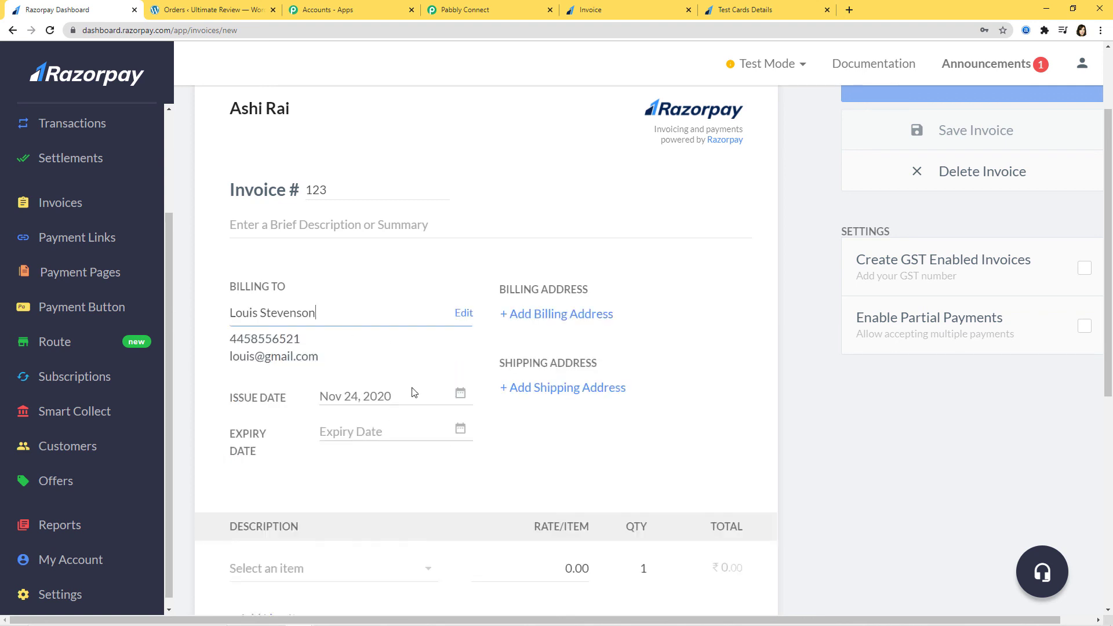
{"action": "scroll", "coordinate": [435, 386], "scroll_direction": "down", "scroll_amount": 1}
{"action": "left_click", "coordinate": [459, 372]}
{"action": "scroll", "coordinate": [464, 406], "scroll_direction": "down", "scroll_amount": 1}
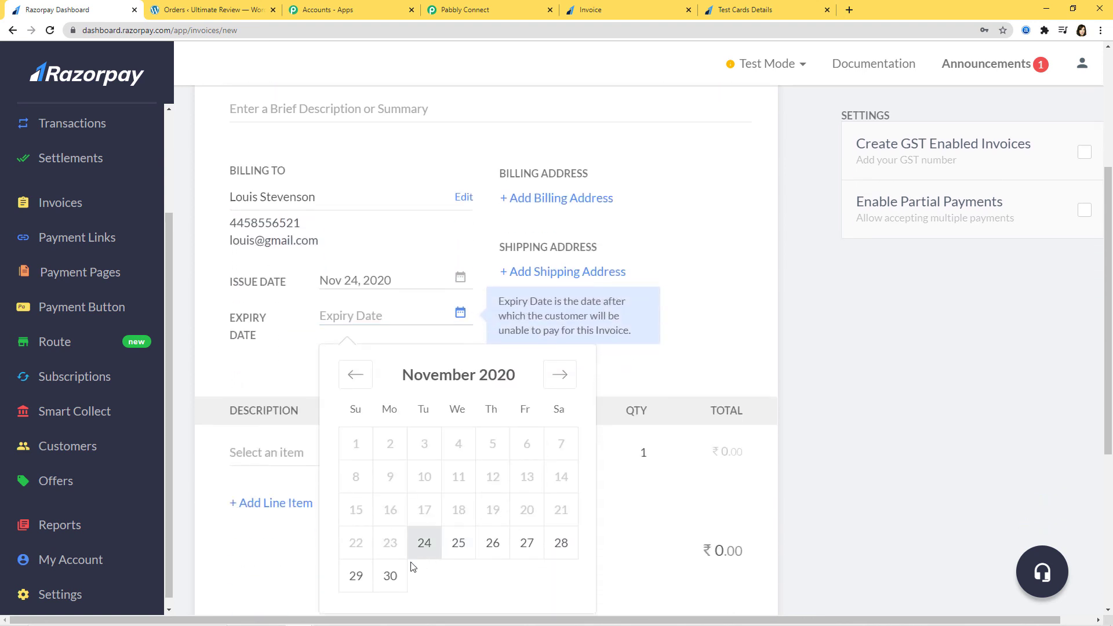
{"action": "left_click", "coordinate": [392, 575]}
{"action": "scroll", "coordinate": [659, 328], "scroll_direction": "down", "scroll_amount": 2}
Add Item1 as the invoice line with a rate of 10000.
{"action": "left_click", "coordinate": [366, 345]}
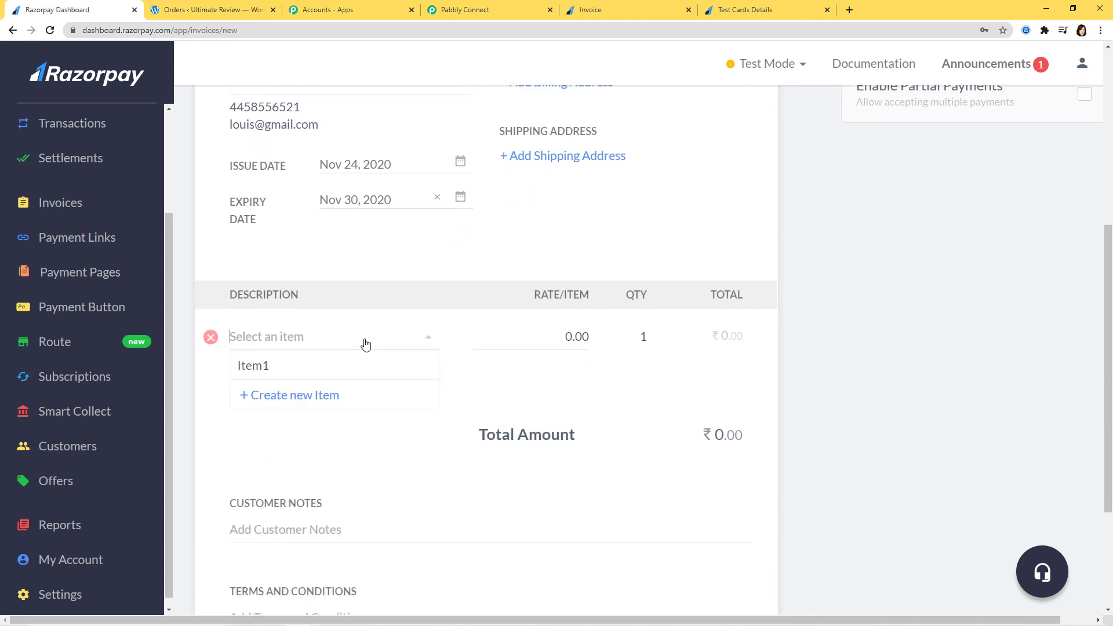
{"action": "left_click", "coordinate": [307, 374]}
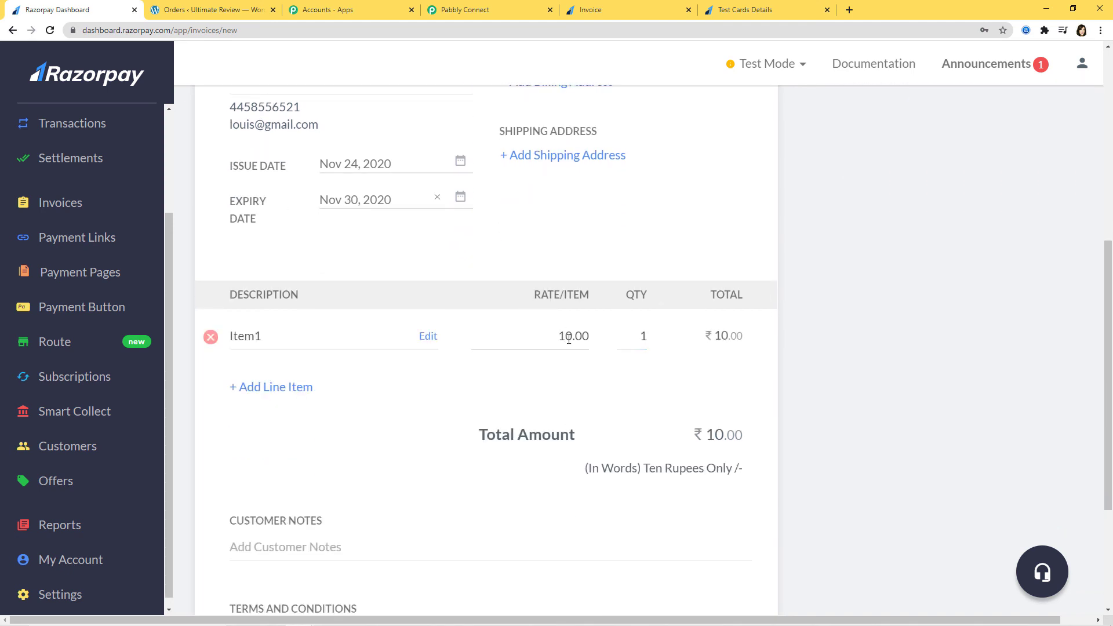
{"action": "left_click", "coordinate": [569, 339]}
{"action": "type", "text": "000"}
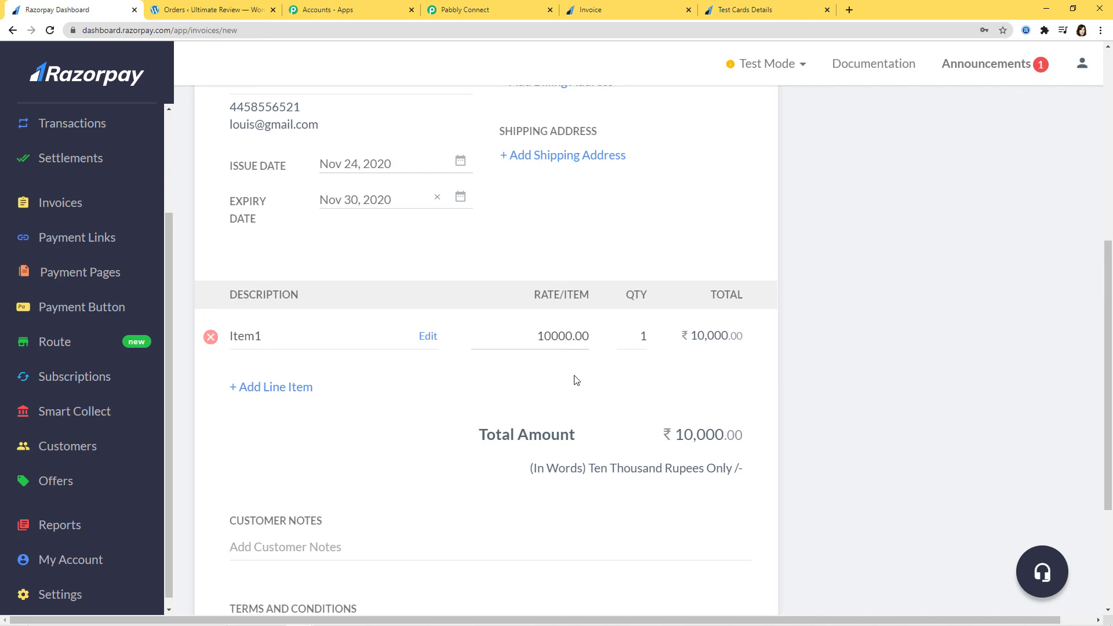
{"action": "scroll", "coordinate": [837, 425], "scroll_direction": "up", "scroll_amount": 7}
Finalize and issue the invoice, then copy its payment link.
{"action": "left_click", "coordinate": [984, 187]}
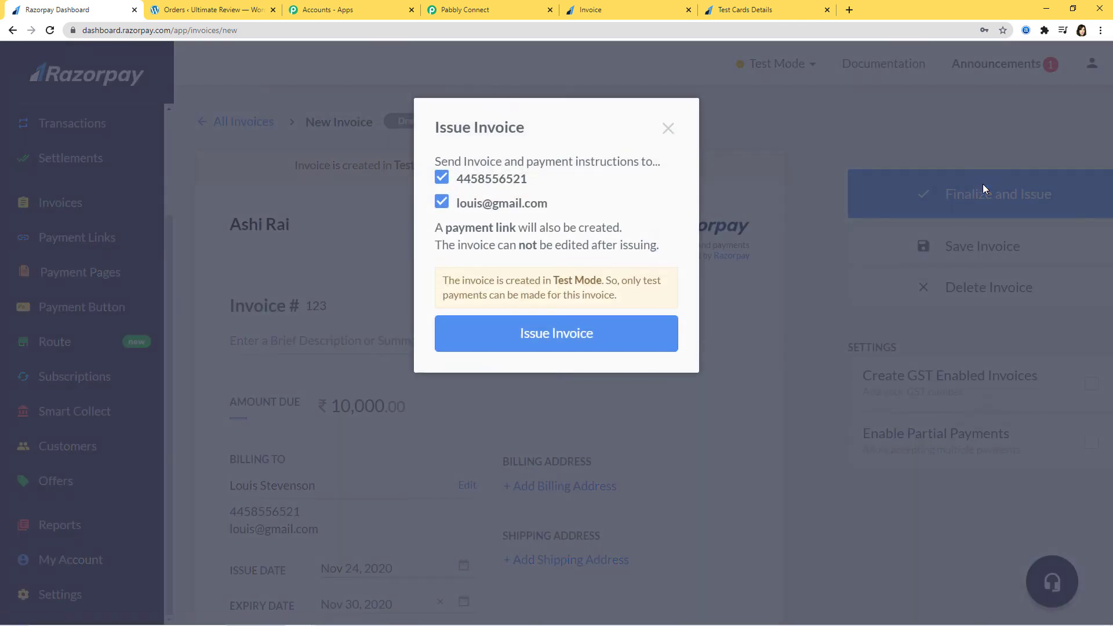
{"action": "left_click", "coordinate": [631, 336]}
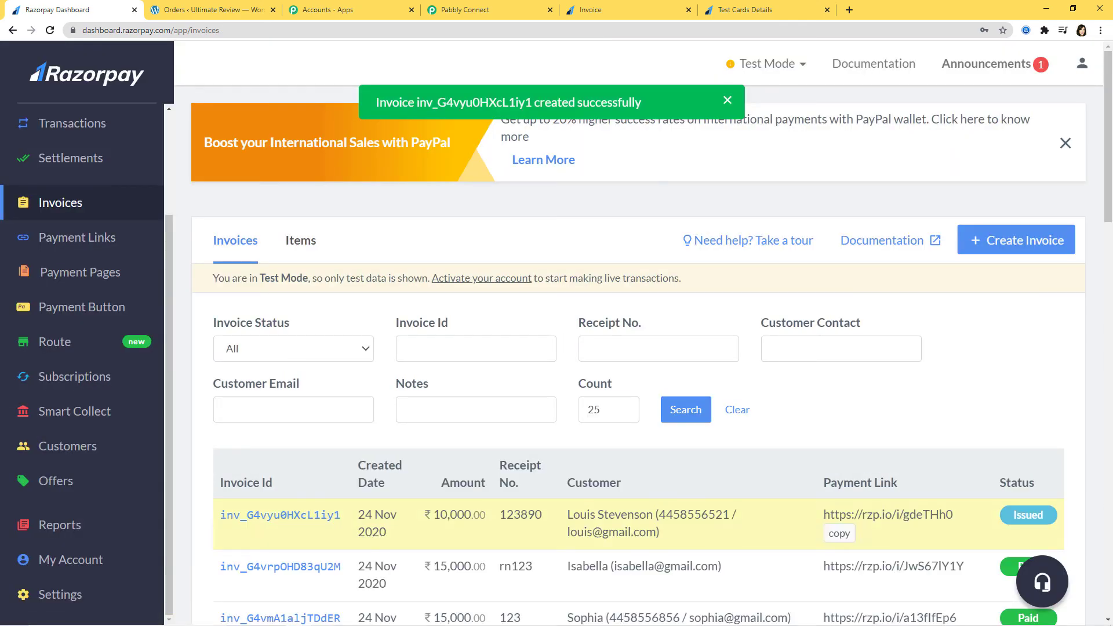
{"action": "left_click", "coordinate": [840, 533]}
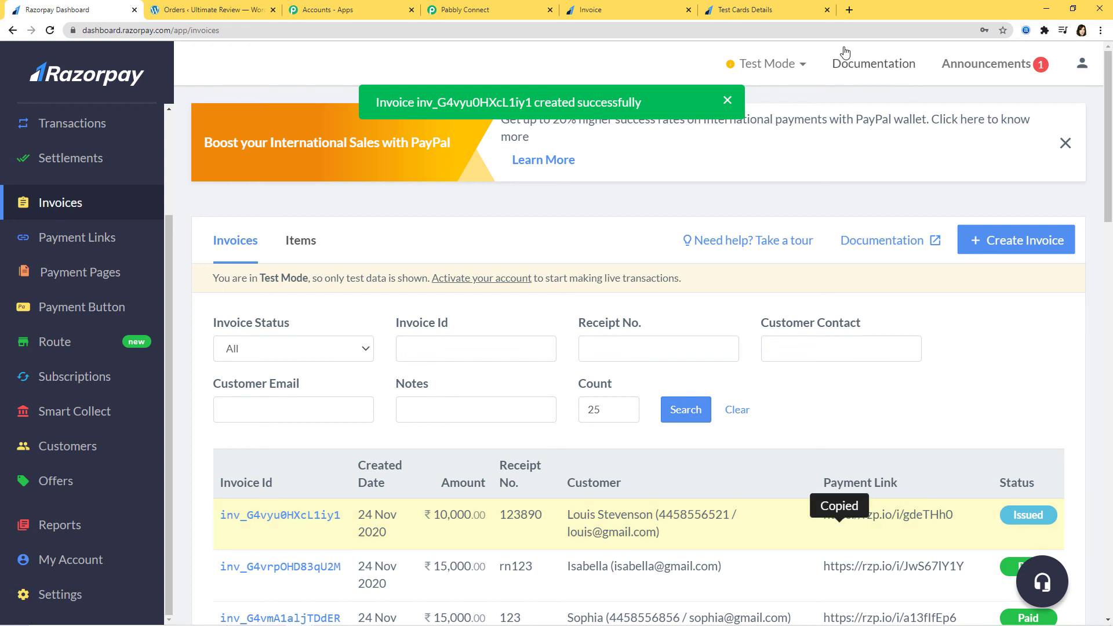
{"action": "left_click", "coordinate": [613, 15]}
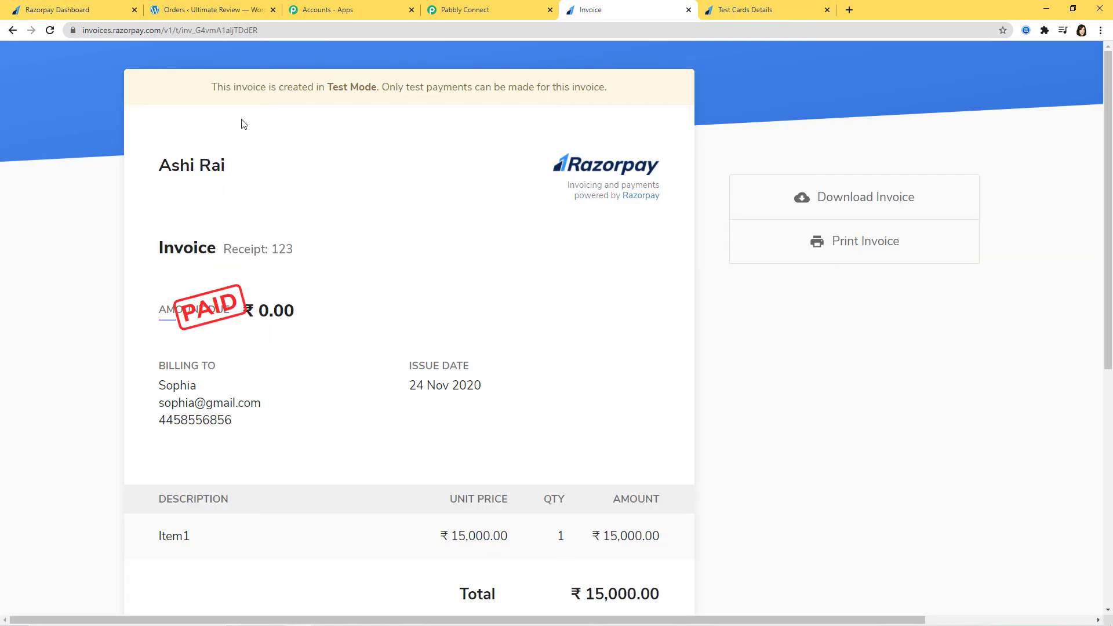
Load the copied payment link and start paying the ₹10,000 invoice by card.
{"action": "left_click", "coordinate": [282, 31]}
{"action": "key", "text": "ctrl+v"}
{"action": "key", "text": "Return"}
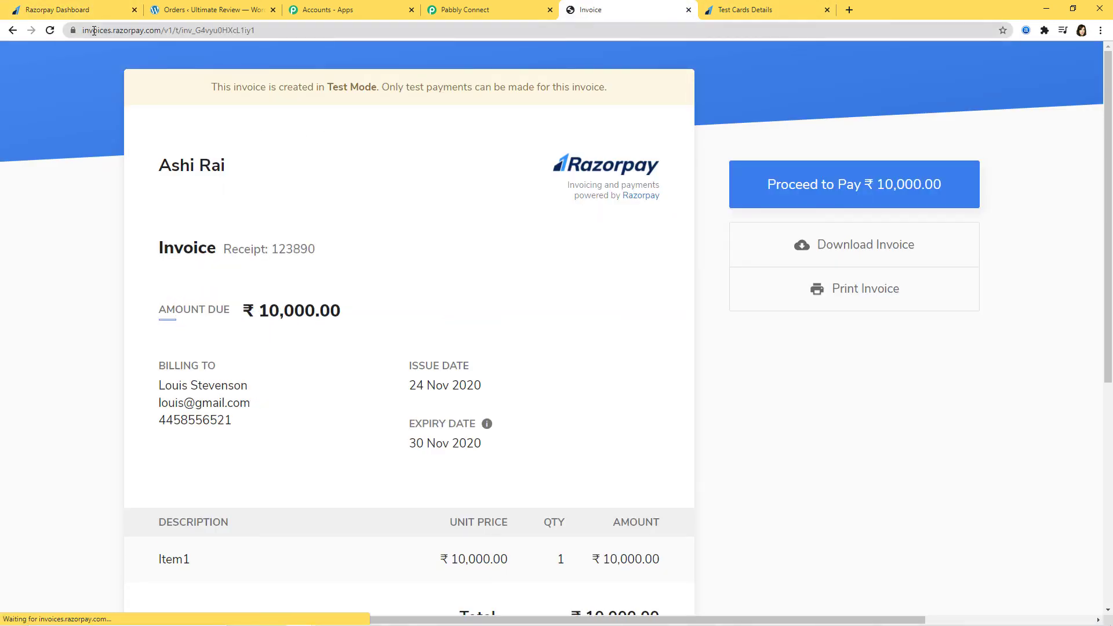
{"action": "left_click", "coordinate": [829, 188]}
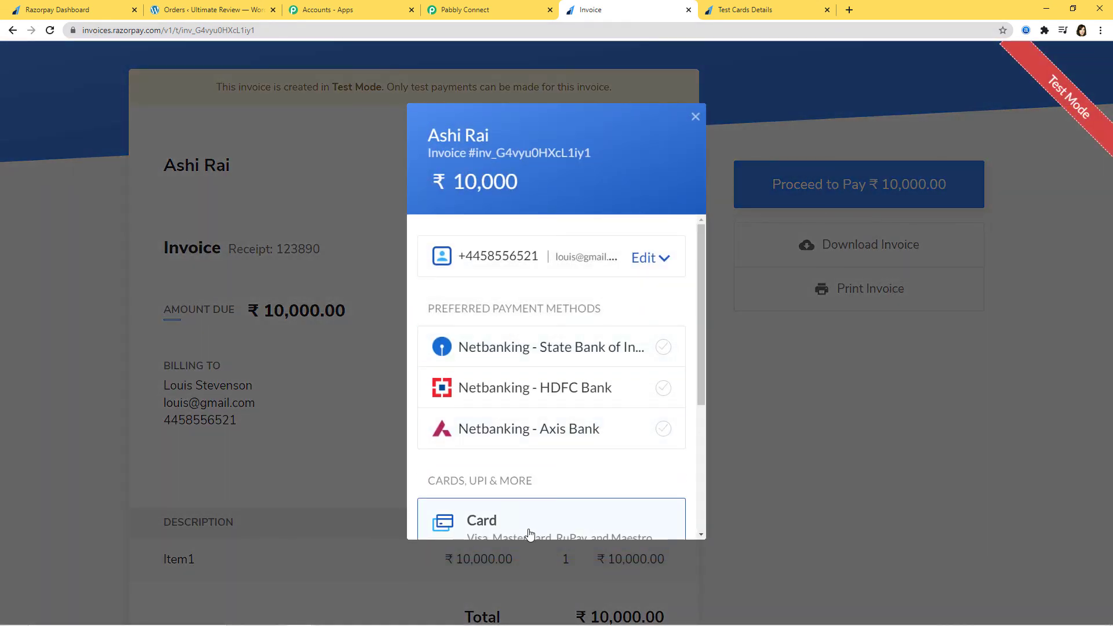
{"action": "left_click", "coordinate": [529, 527]}
Fill the card form with the Visa test number, expiry 02/35 and CVV 123.
{"action": "left_click", "coordinate": [771, 11]}
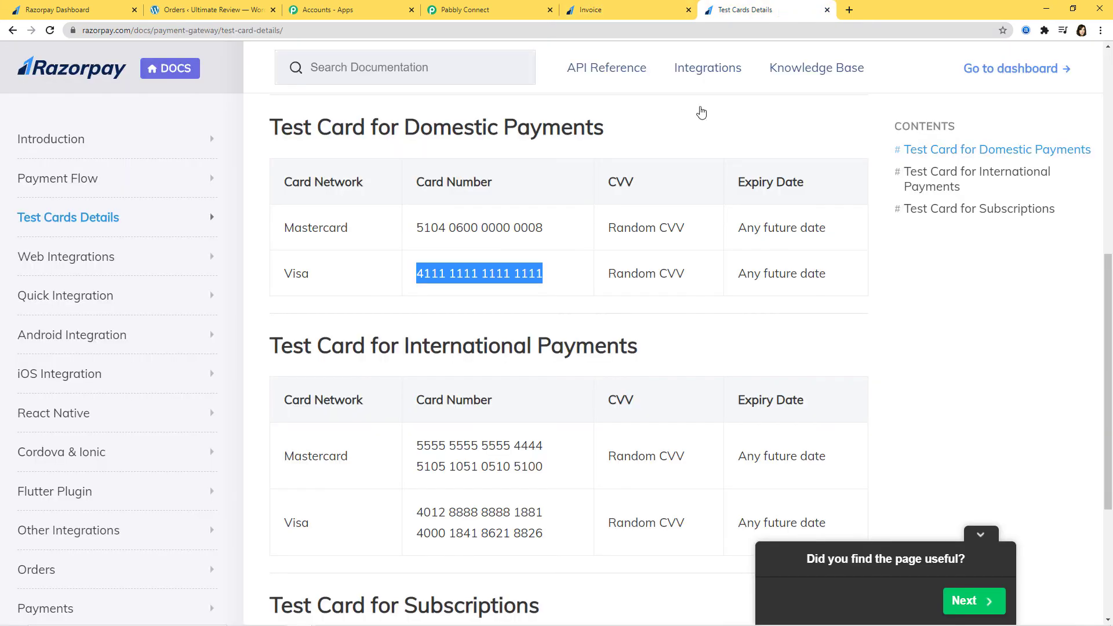
{"action": "right_click", "coordinate": [481, 274]}
{"action": "left_click", "coordinate": [504, 286]}
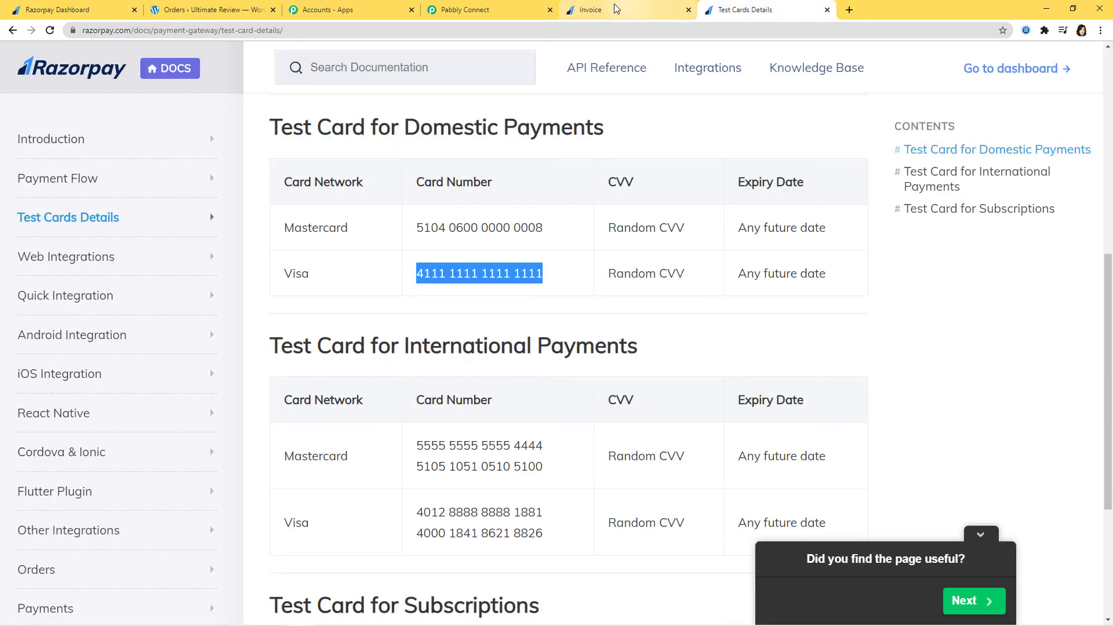
{"action": "left_click", "coordinate": [603, 10]}
{"action": "key", "text": "ctrl+v"}
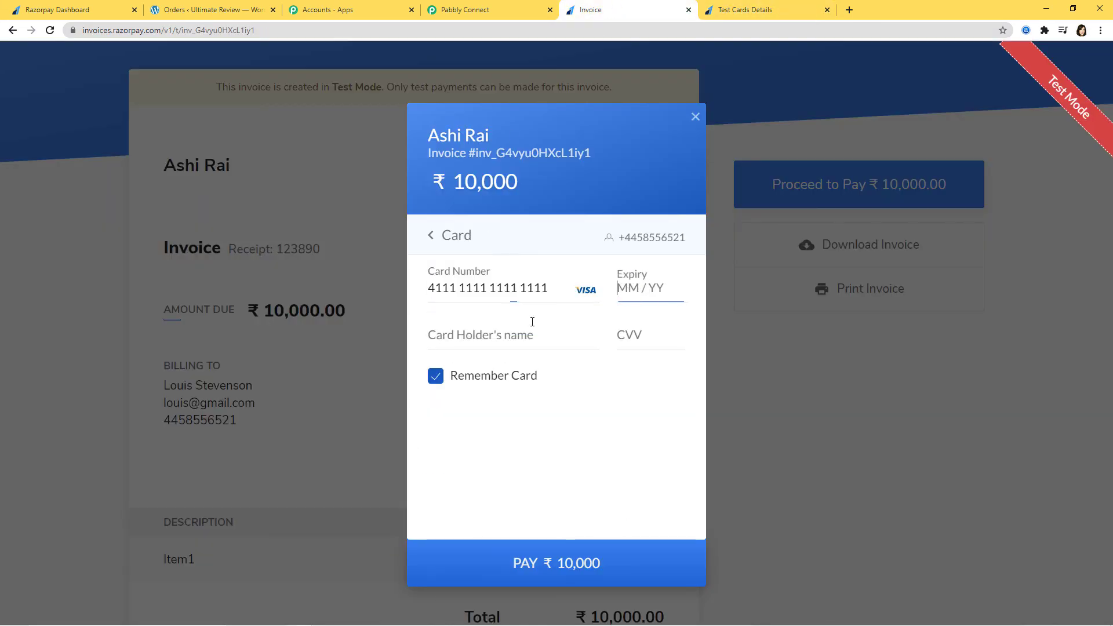
{"action": "type", "text": "0235"}
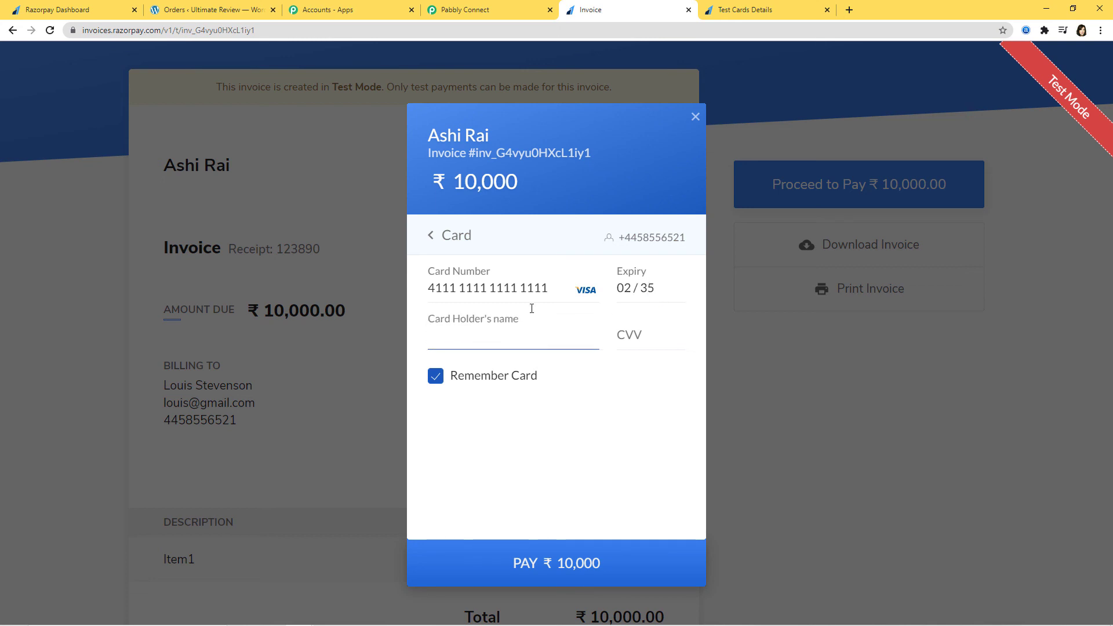
{"action": "type", "text": "abcde"}
{"action": "left_click", "coordinate": [654, 337]}
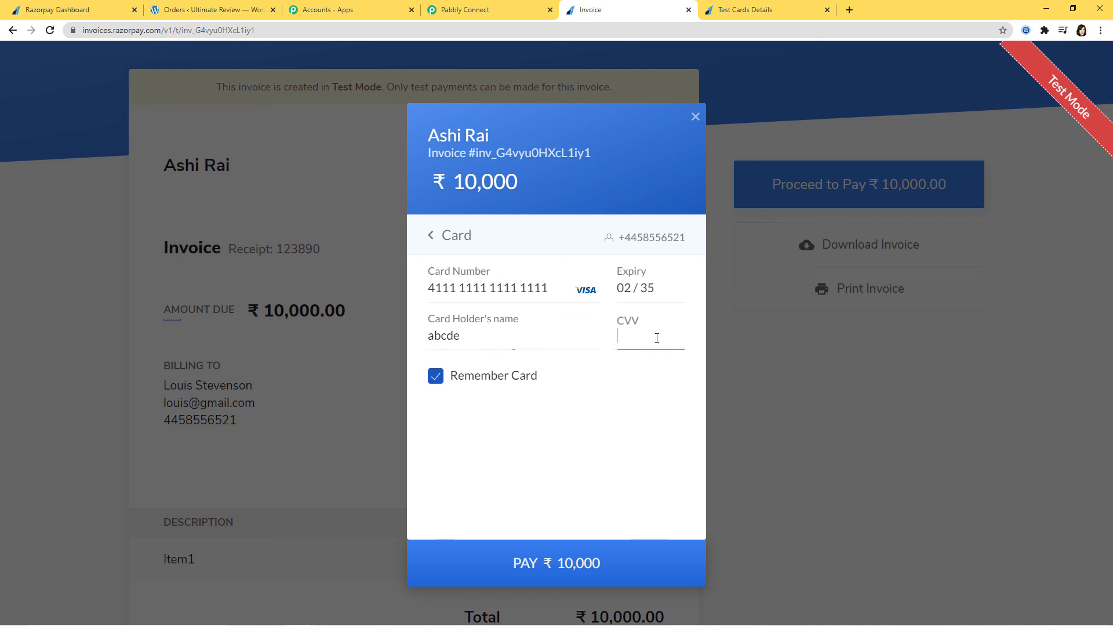
{"action": "type", "text": "123"}
Submit the payment without saving the card and mark it Success on the demo bank.
{"action": "left_click", "coordinate": [603, 565]}
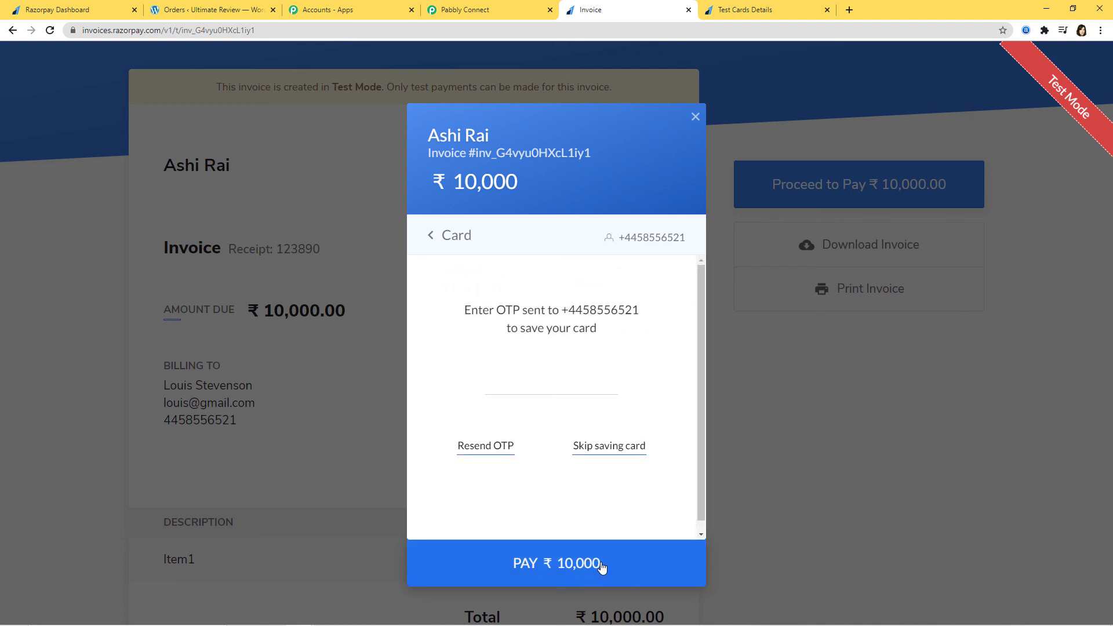
{"action": "left_click", "coordinate": [634, 383]}
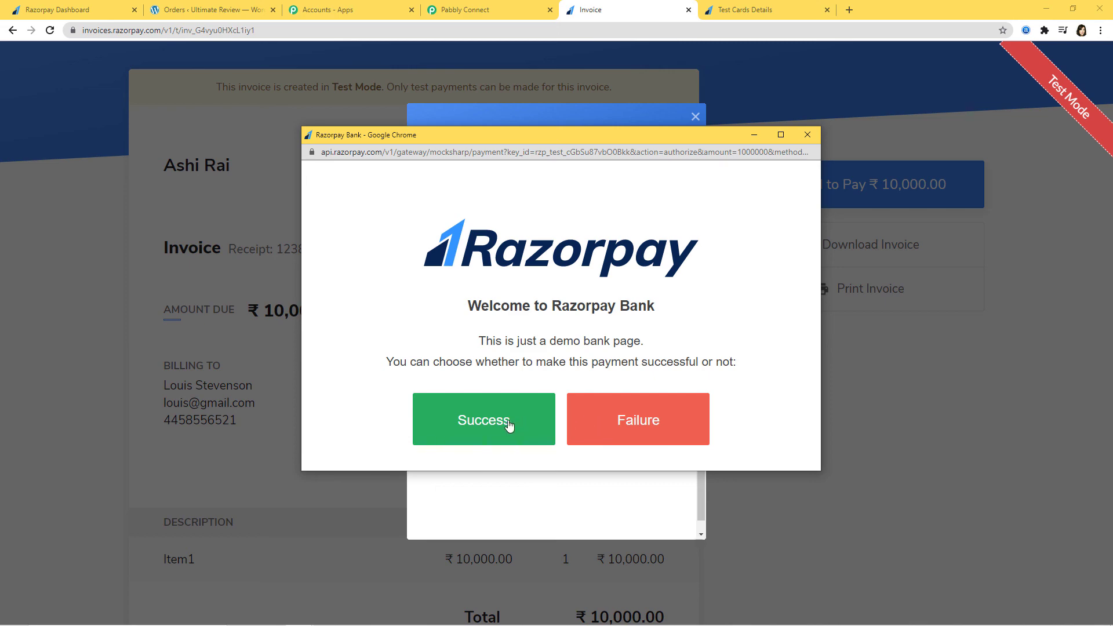
{"action": "left_click", "coordinate": [510, 422]}
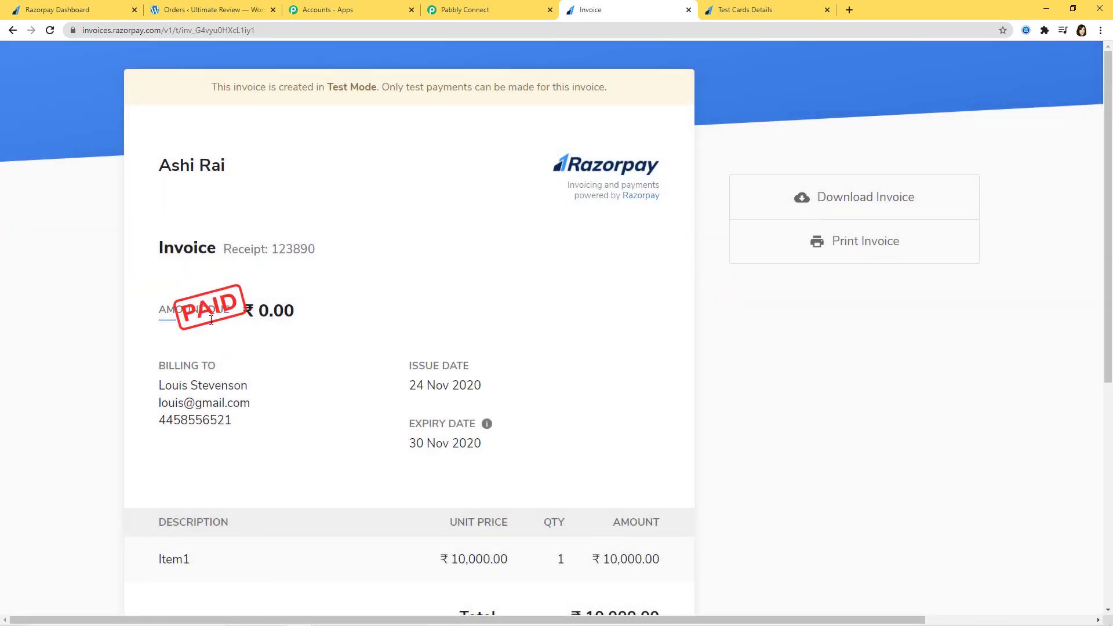
Check WooCommerce Orders for a new order, glancing back at the paid invoice.
{"action": "scroll", "coordinate": [504, 461], "scroll_direction": "down", "scroll_amount": 2}
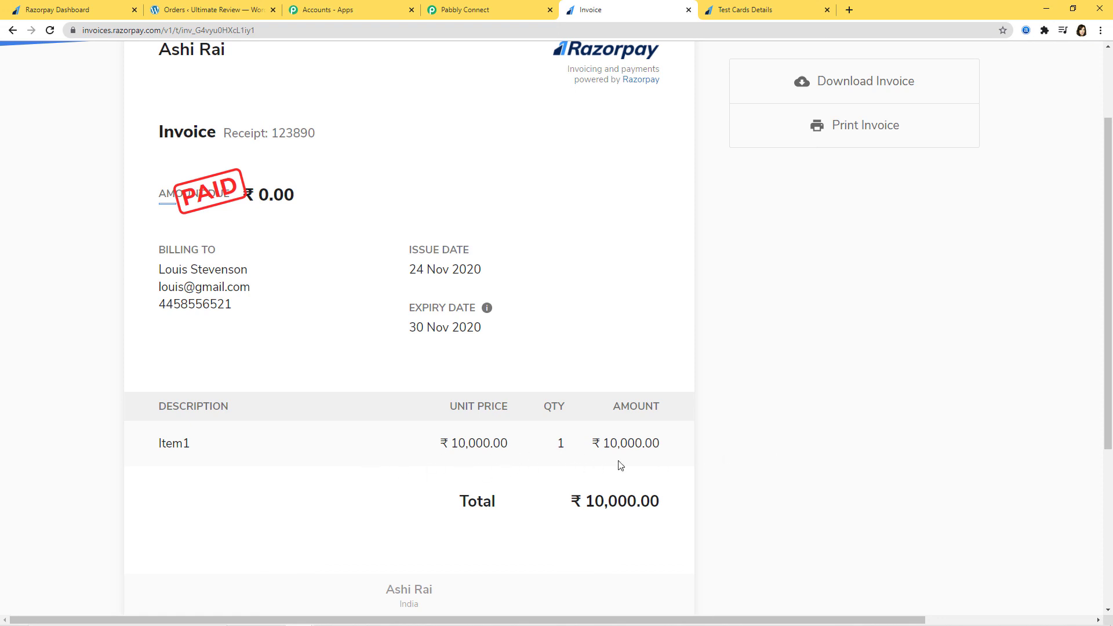
{"action": "left_click", "coordinate": [210, 10]}
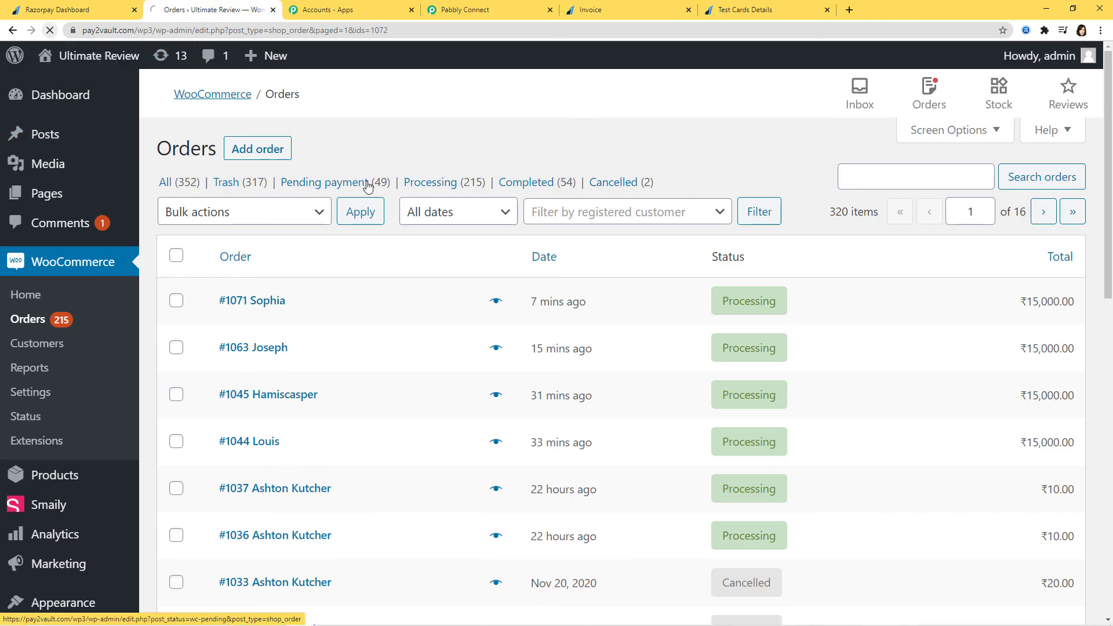
{"action": "left_click", "coordinate": [639, 11]}
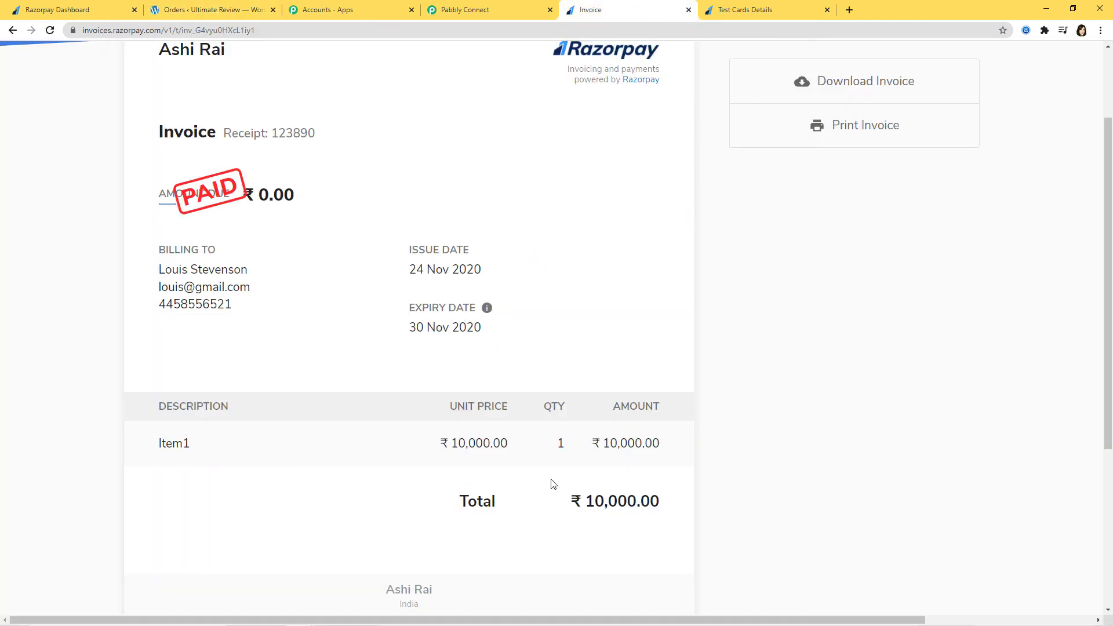
{"action": "left_click", "coordinate": [221, 10]}
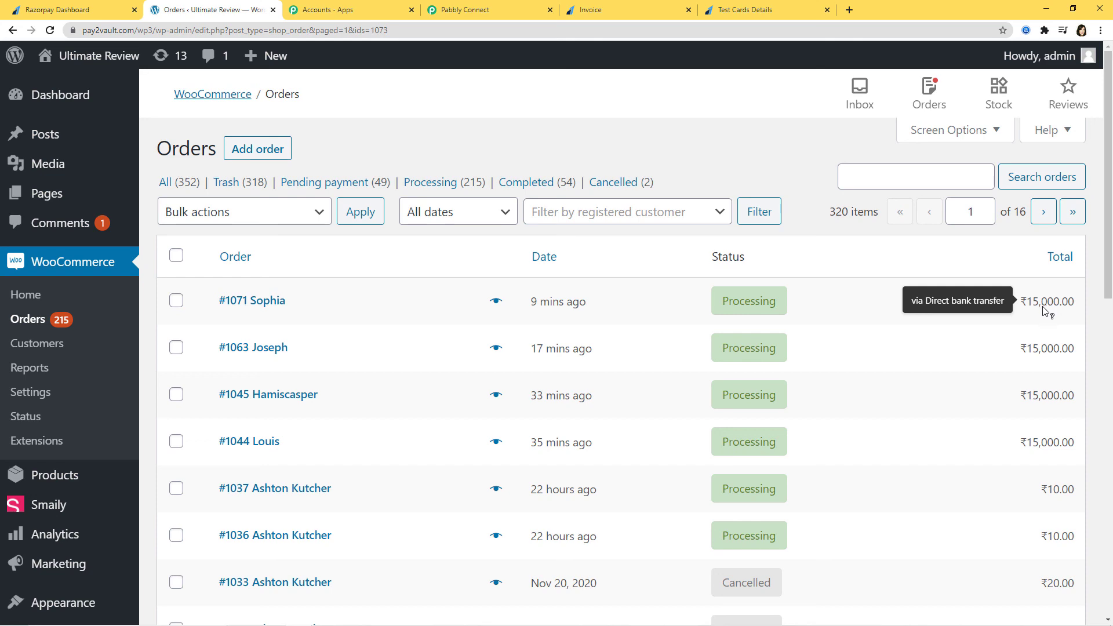
Go to the Pabbly Connect workflow and scroll through it, collapsing the Razorpay trigger.
{"action": "left_click", "coordinate": [500, 9]}
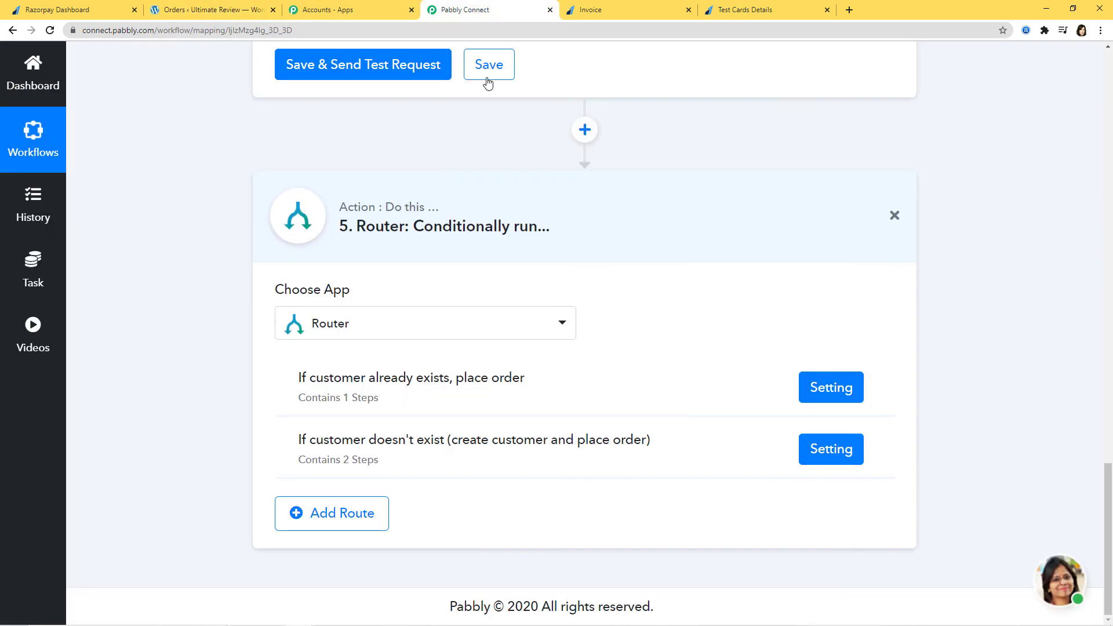
{"action": "scroll", "coordinate": [723, 223], "scroll_direction": "up", "scroll_amount": 15}
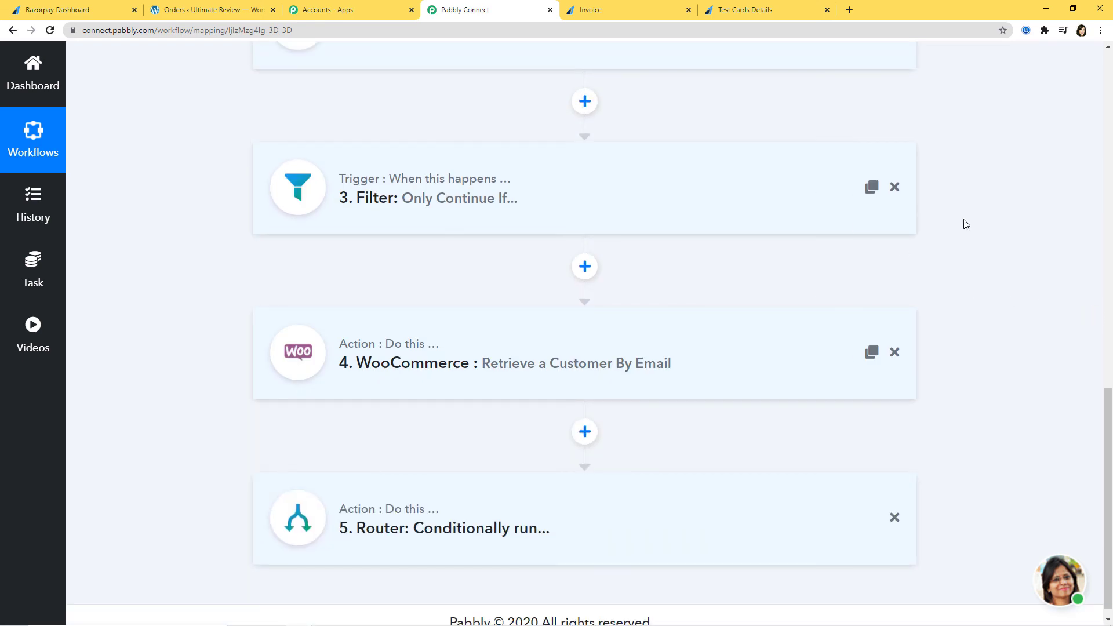
{"action": "scroll", "coordinate": [1006, 243], "scroll_direction": "up", "scroll_amount": 15}
{"action": "scroll", "coordinate": [1021, 286], "scroll_direction": "up", "scroll_amount": 2}
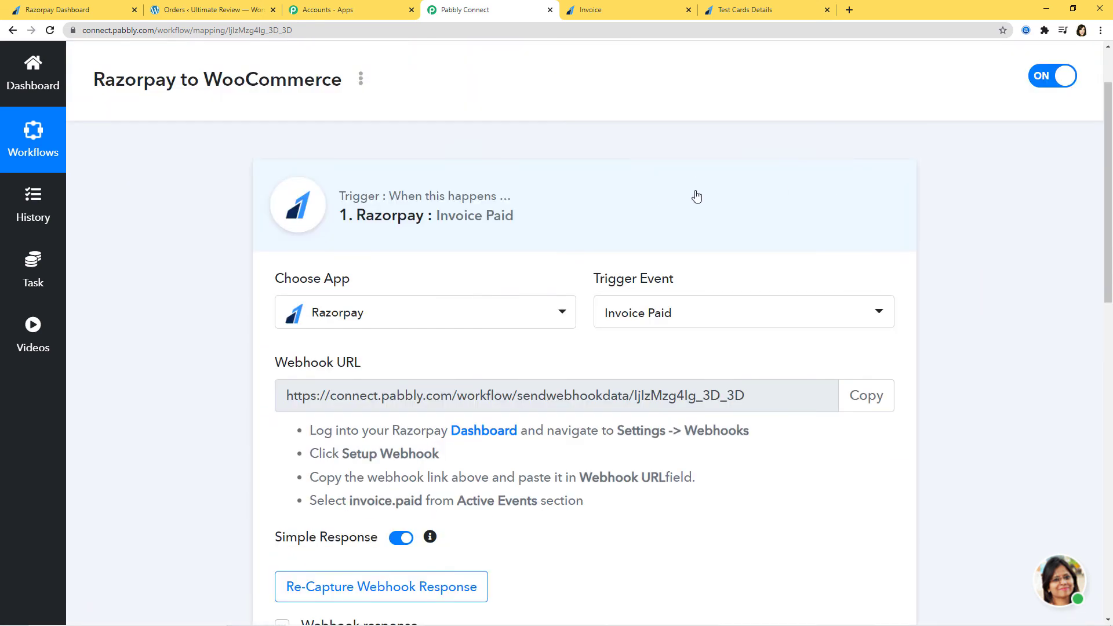
{"action": "left_click", "coordinate": [696, 194]}
{"action": "scroll", "coordinate": [1055, 244], "scroll_direction": "down", "scroll_amount": 3}
{"action": "scroll", "coordinate": [1058, 244], "scroll_direction": "up", "scroll_amount": 2}
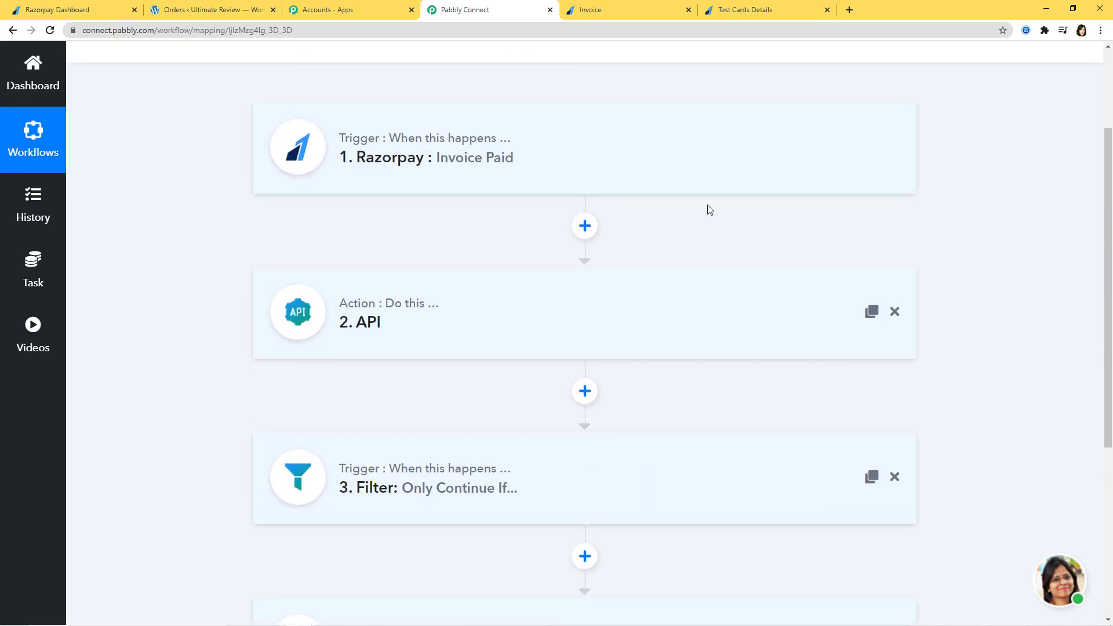
{"action": "scroll", "coordinate": [997, 212], "scroll_direction": "down", "scroll_amount": 4}
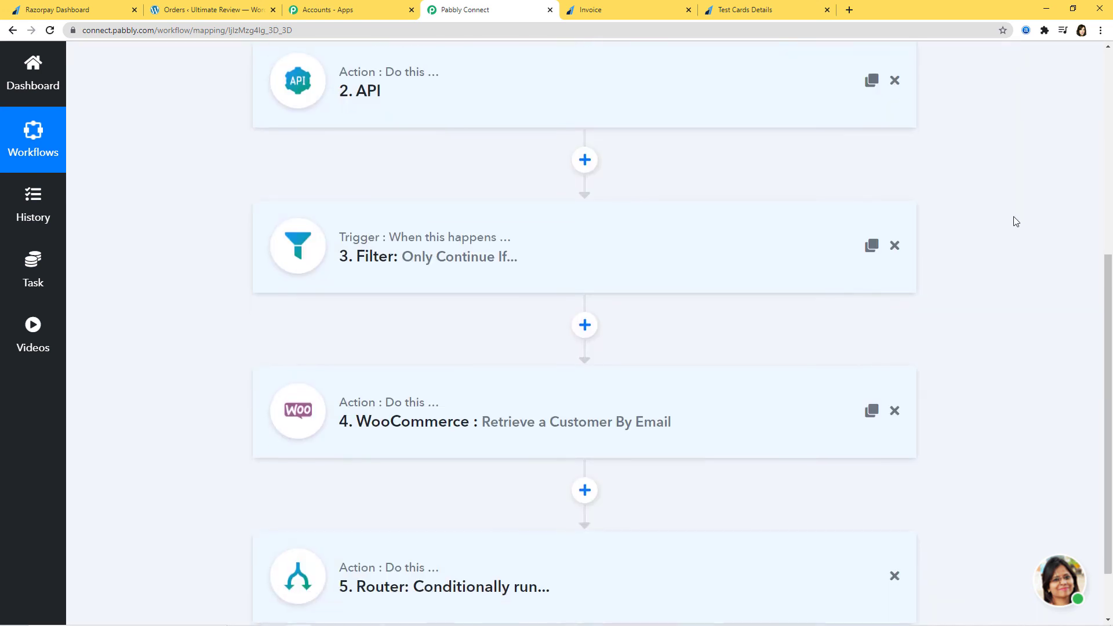
{"action": "scroll", "coordinate": [1016, 222], "scroll_direction": "down", "scroll_amount": 2}
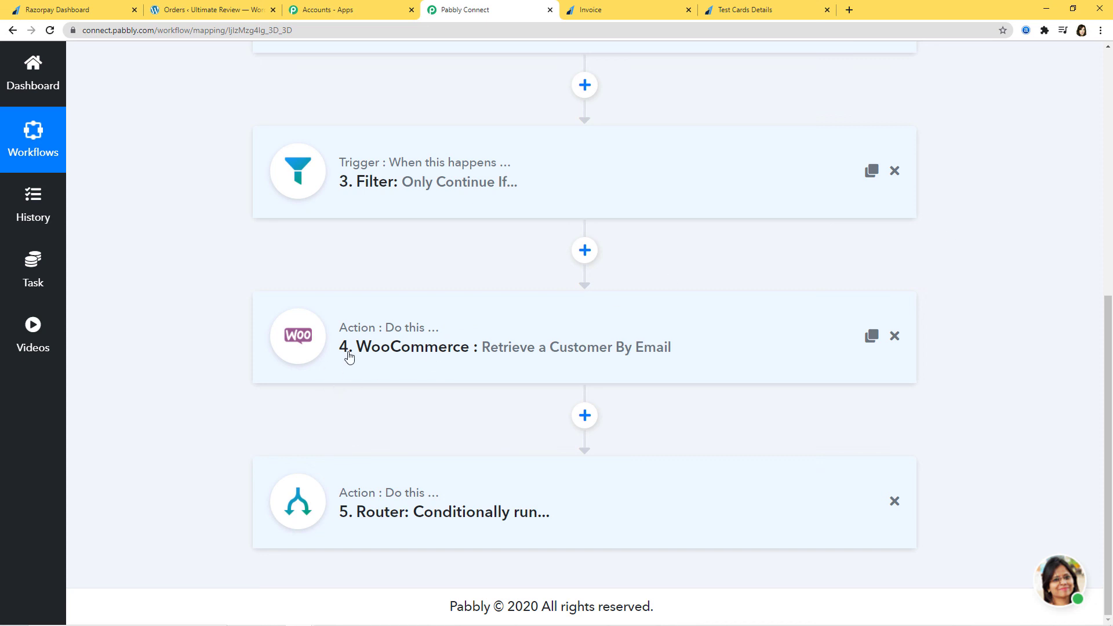
{"action": "scroll", "coordinate": [1021, 312], "scroll_direction": "up", "scroll_amount": 4}
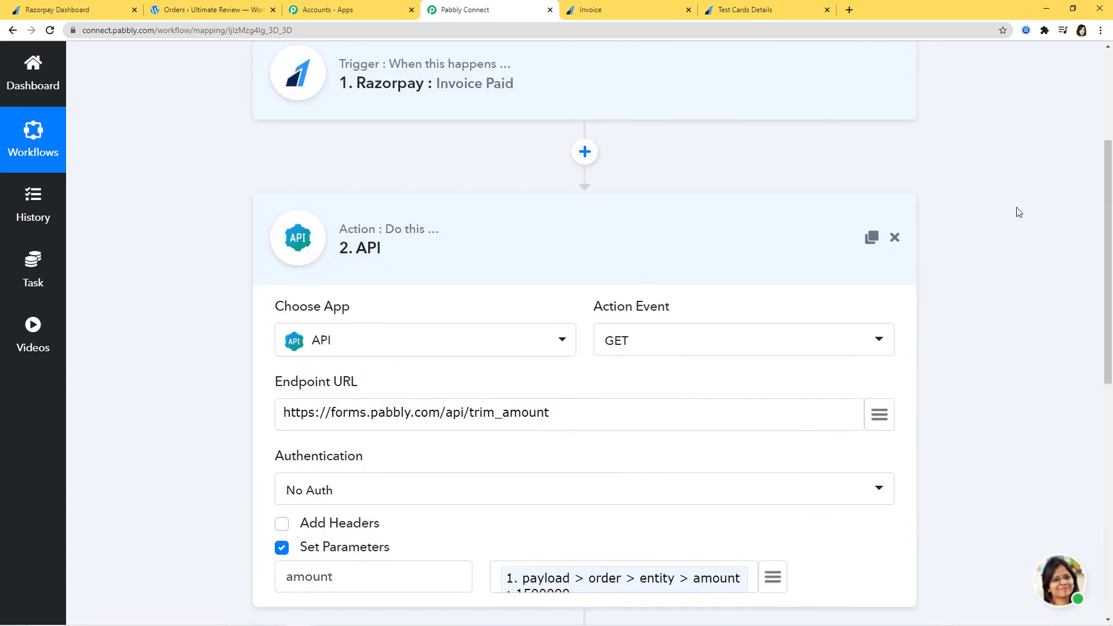
{"action": "scroll", "coordinate": [1049, 213], "scroll_direction": "up", "scroll_amount": 3}
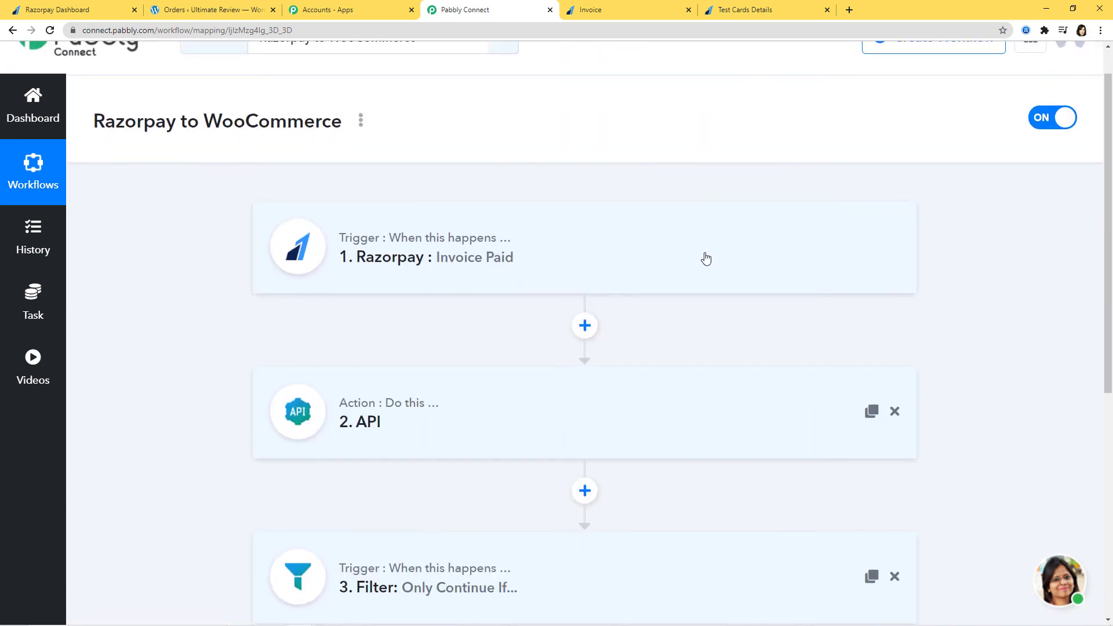
Expand the Razorpay Invoice Paid trigger and the API trim_amount step.
{"action": "left_click", "coordinate": [713, 254]}
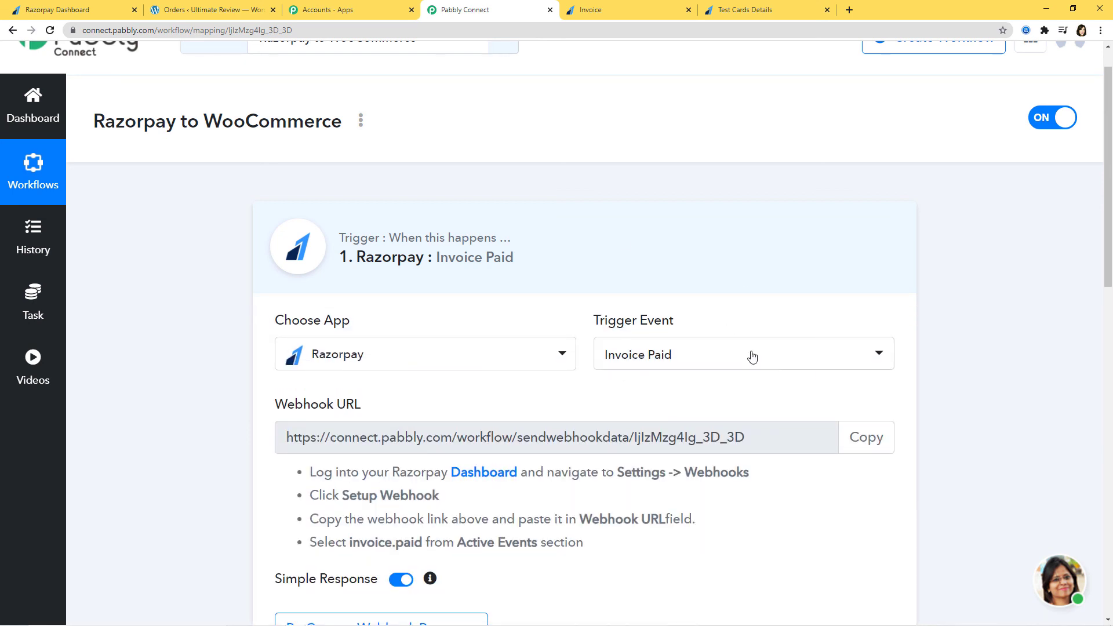
{"action": "scroll", "coordinate": [968, 317], "scroll_direction": "down", "scroll_amount": 8}
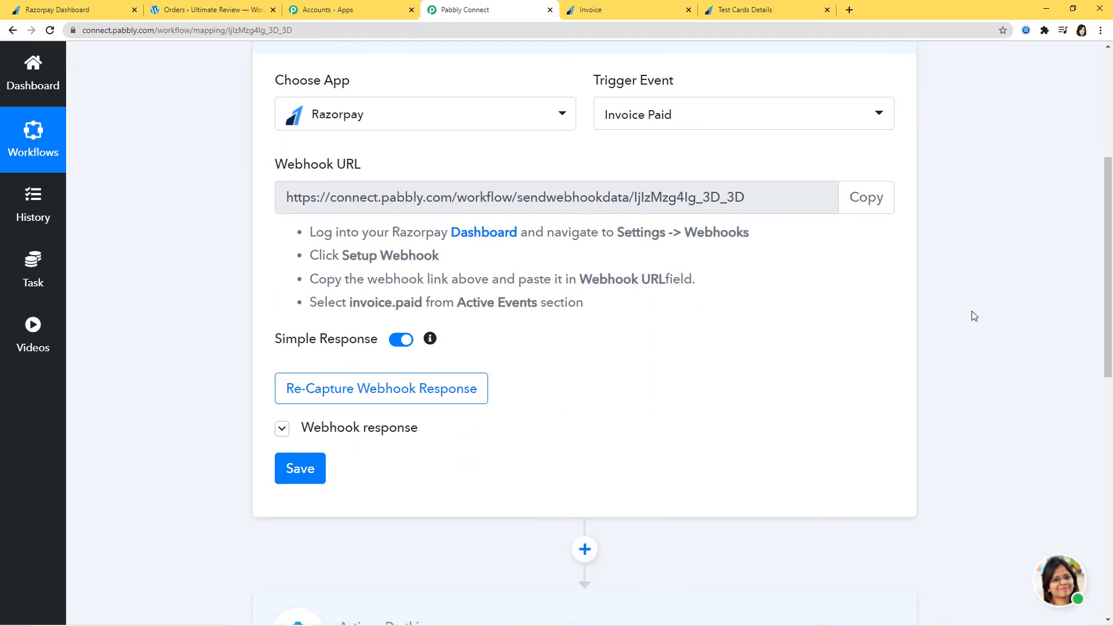
{"action": "left_click", "coordinate": [649, 429]}
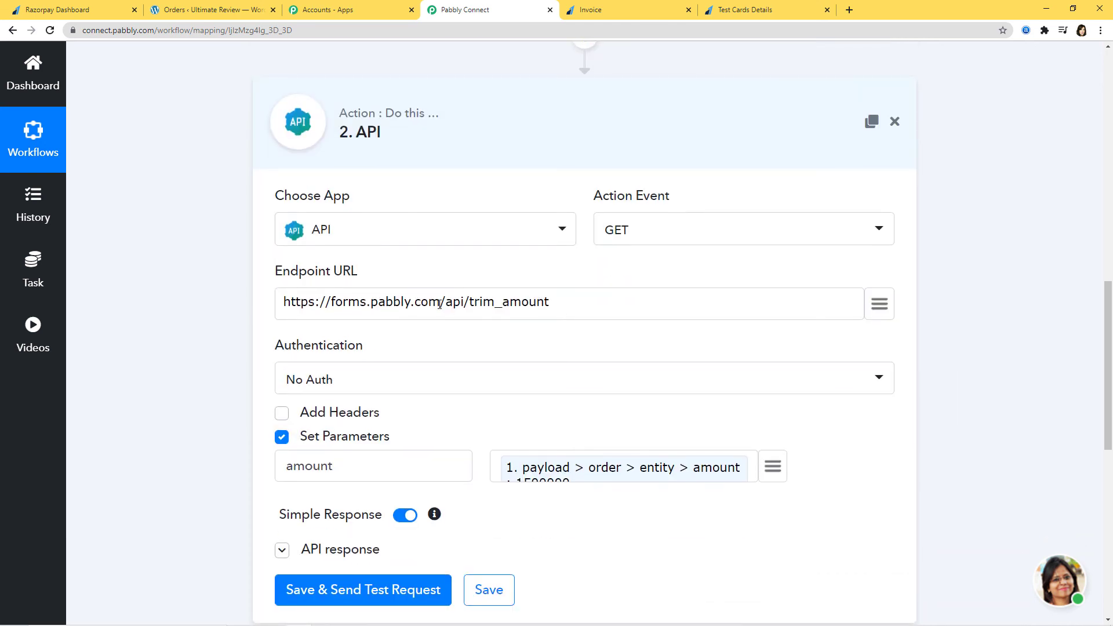
{"action": "scroll", "coordinate": [1056, 273], "scroll_direction": "down", "scroll_amount": 3}
{"action": "scroll", "coordinate": [1063, 273], "scroll_direction": "up", "scroll_amount": 3}
{"action": "scroll", "coordinate": [1065, 272], "scroll_direction": "down", "scroll_amount": 3}
{"action": "scroll", "coordinate": [1061, 272], "scroll_direction": "down", "scroll_amount": 5}
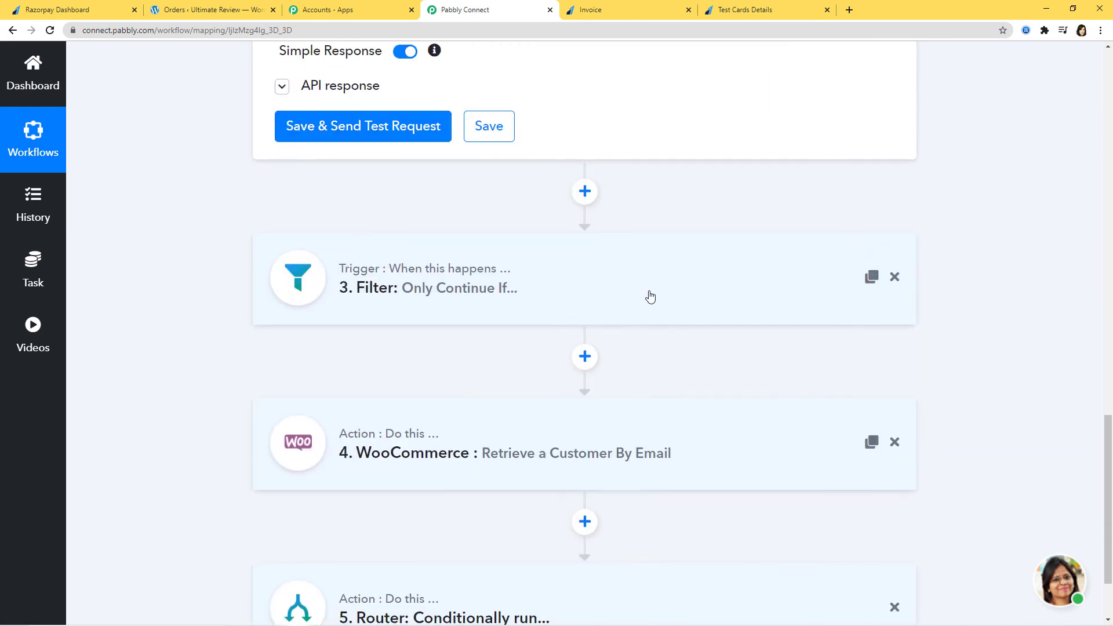
Inspect the Filter (amount equals 15000), WooCommerce customer lookup and Router routes, then scroll back up.
{"action": "left_click", "coordinate": [648, 296]}
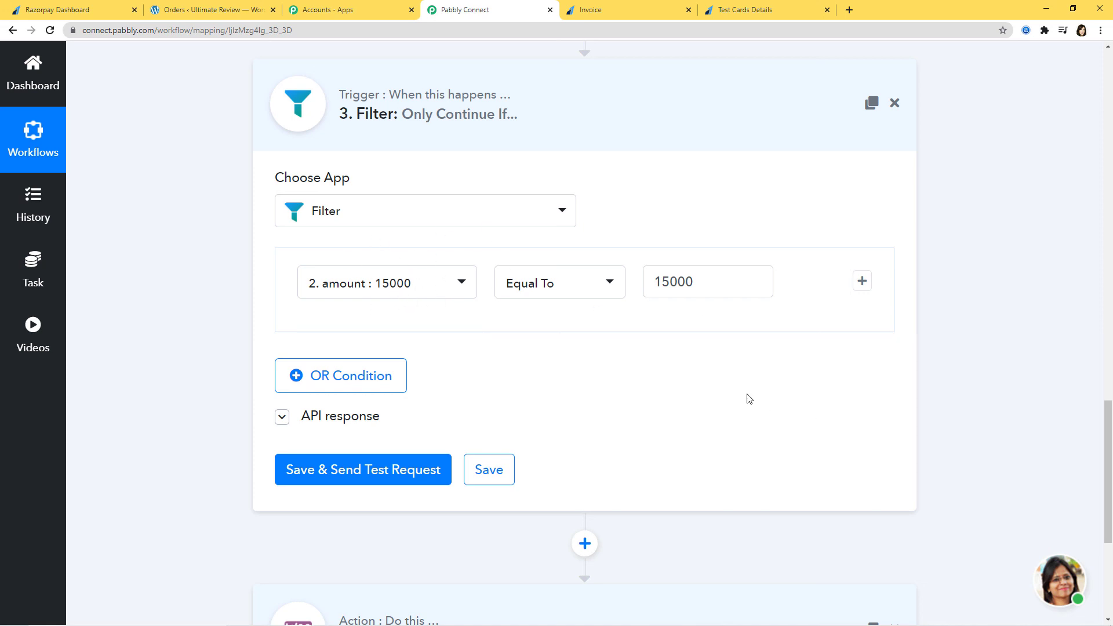
{"action": "scroll", "coordinate": [748, 400], "scroll_direction": "down", "scroll_amount": 5}
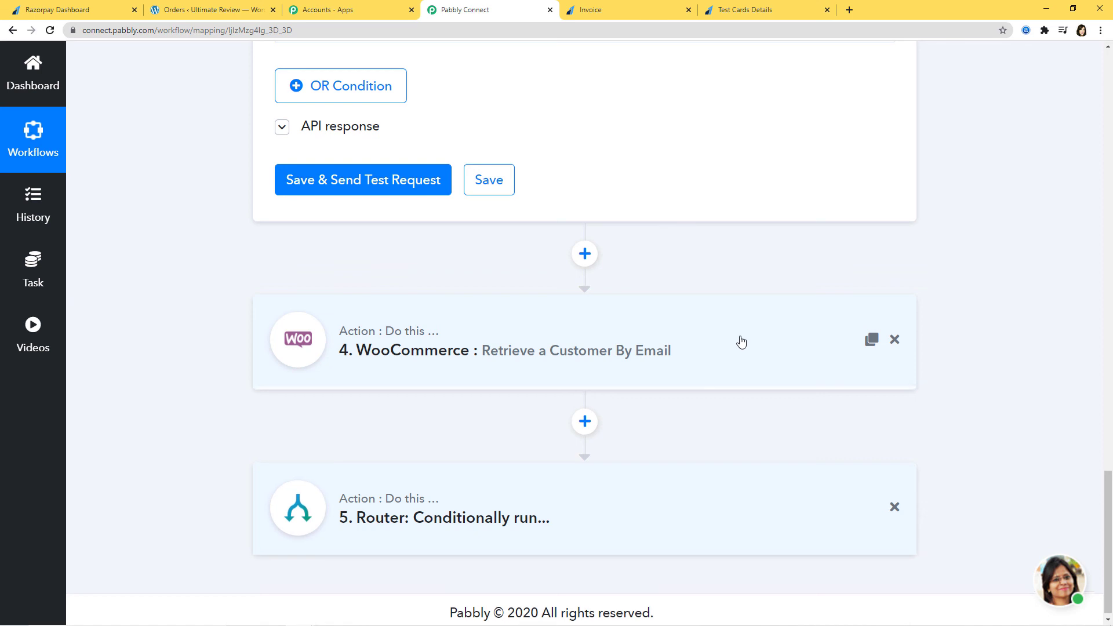
{"action": "left_click", "coordinate": [738, 341]}
{"action": "scroll", "coordinate": [1055, 387], "scroll_direction": "down", "scroll_amount": 2}
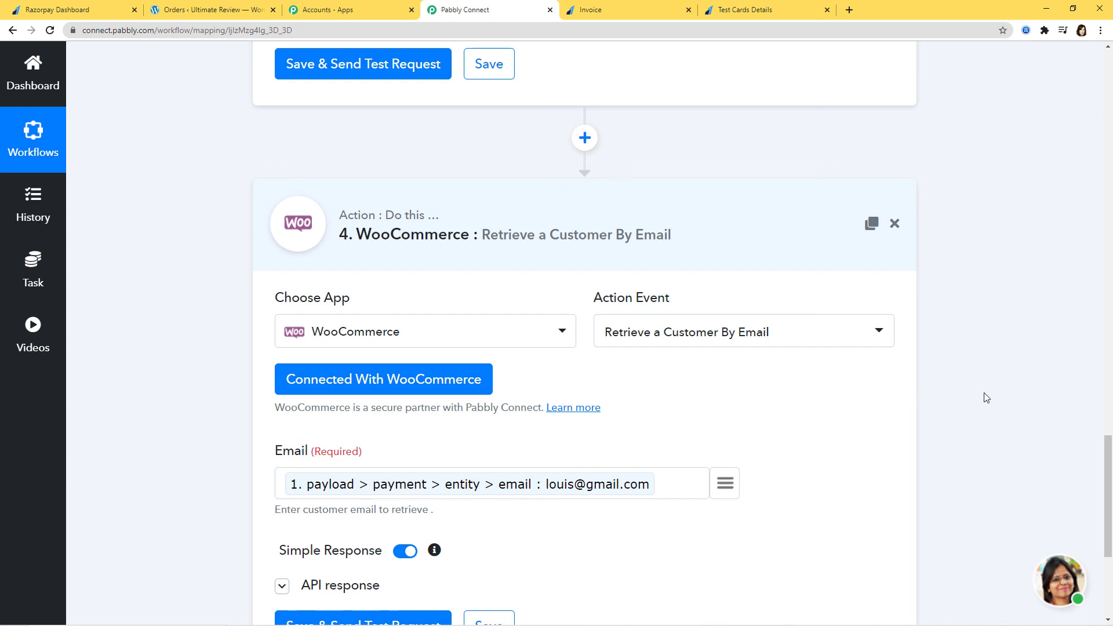
{"action": "scroll", "coordinate": [1032, 415], "scroll_direction": "down", "scroll_amount": 5}
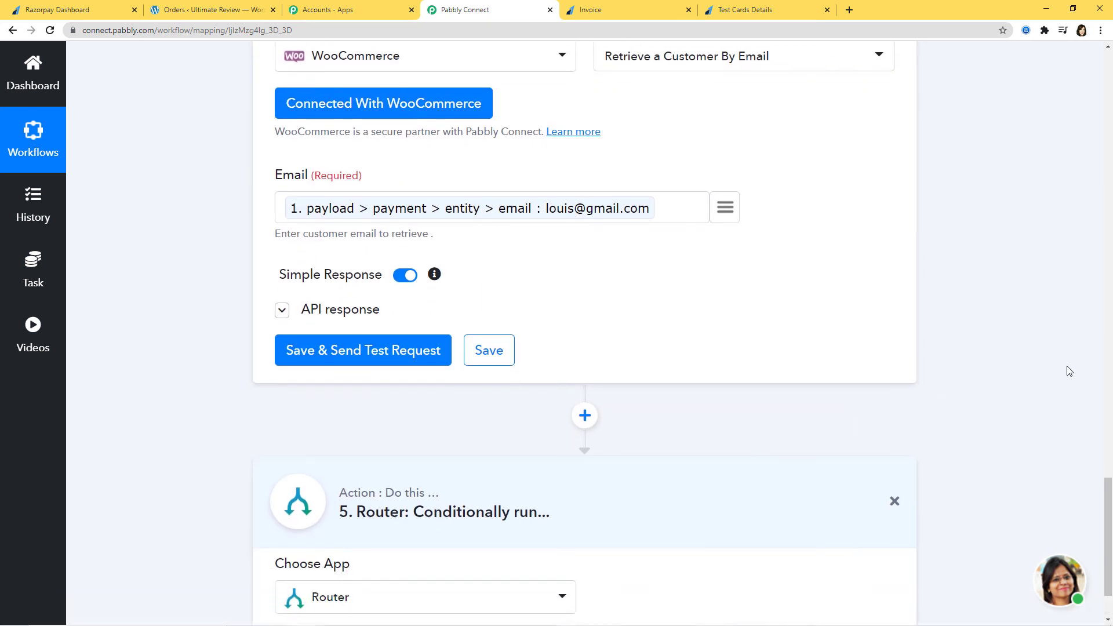
{"action": "scroll", "coordinate": [1069, 371], "scroll_direction": "down", "scroll_amount": 3}
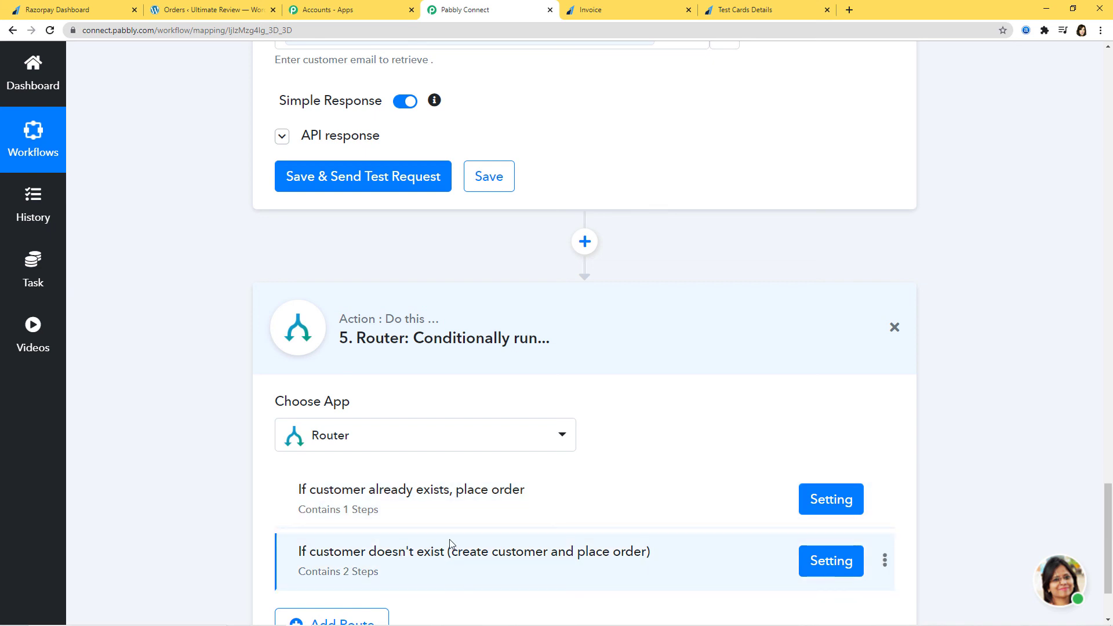
{"action": "scroll", "coordinate": [998, 392], "scroll_direction": "down", "scroll_amount": 2}
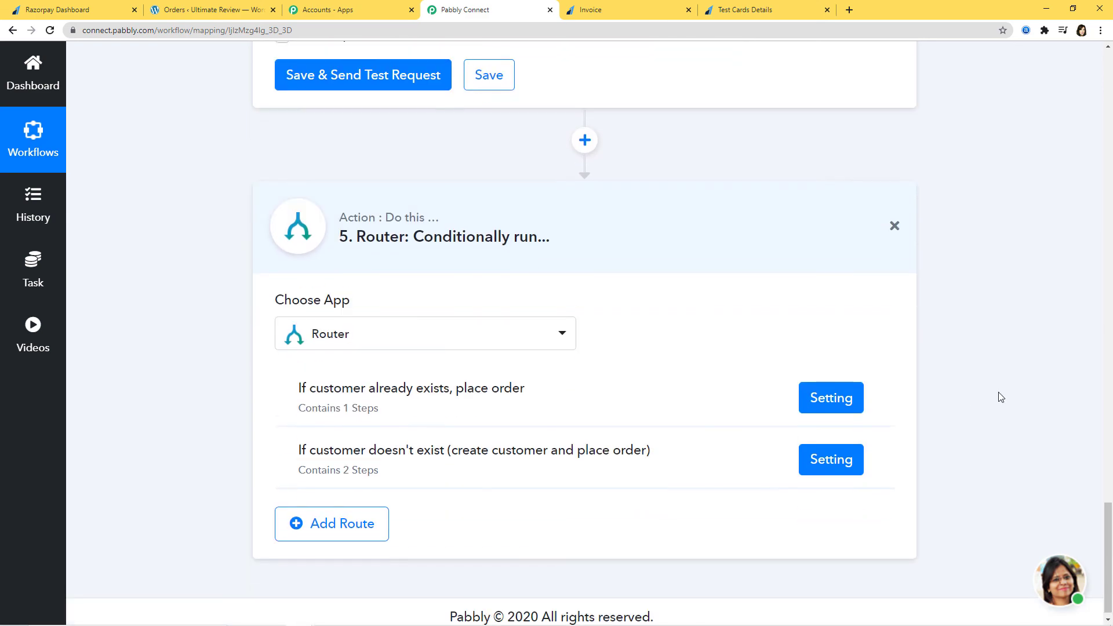
{"action": "scroll", "coordinate": [985, 448], "scroll_direction": "up", "scroll_amount": 20}
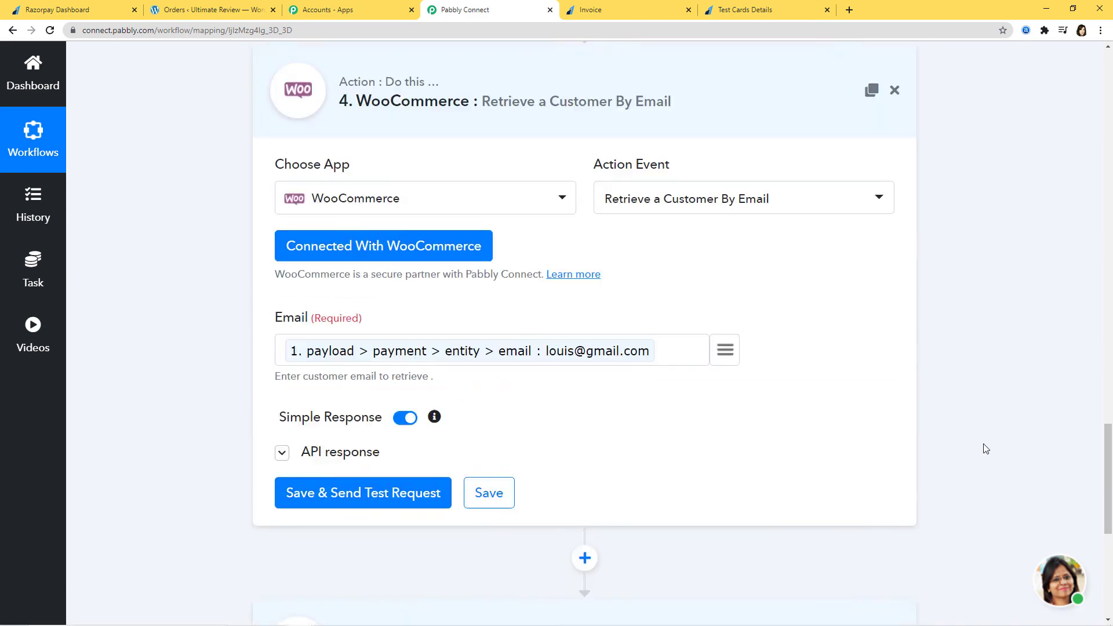
{"action": "scroll", "coordinate": [985, 447], "scroll_direction": "up", "scroll_amount": 20}
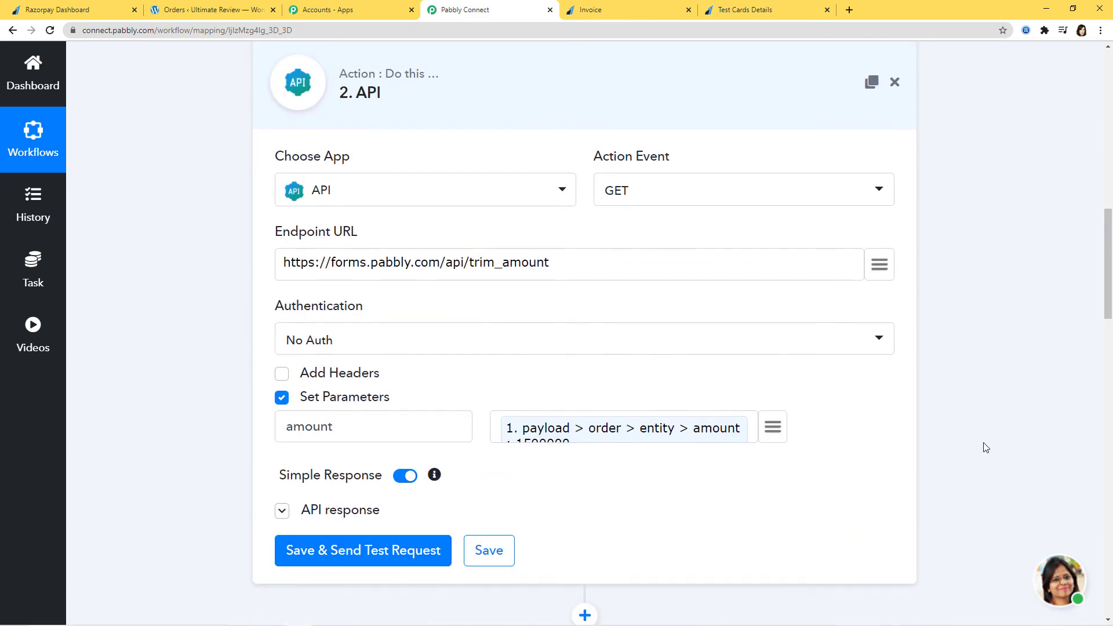